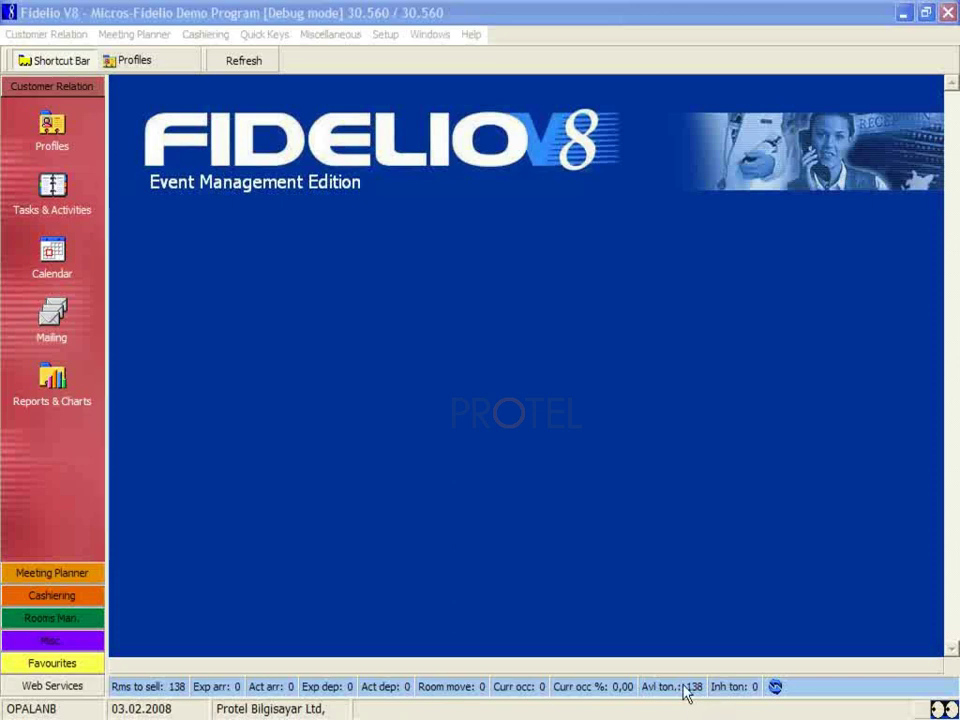
# Step: Open the Function Space Definition configuration within the Function Spaces section of Conference Management
pyautogui.click(386, 35)
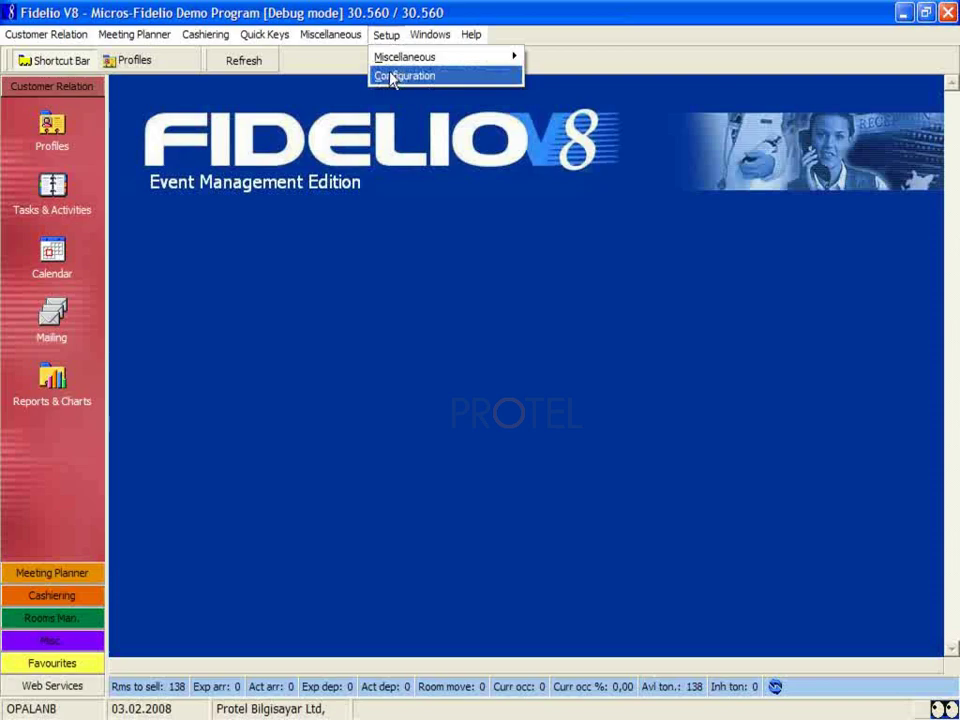
pyautogui.click(392, 77)
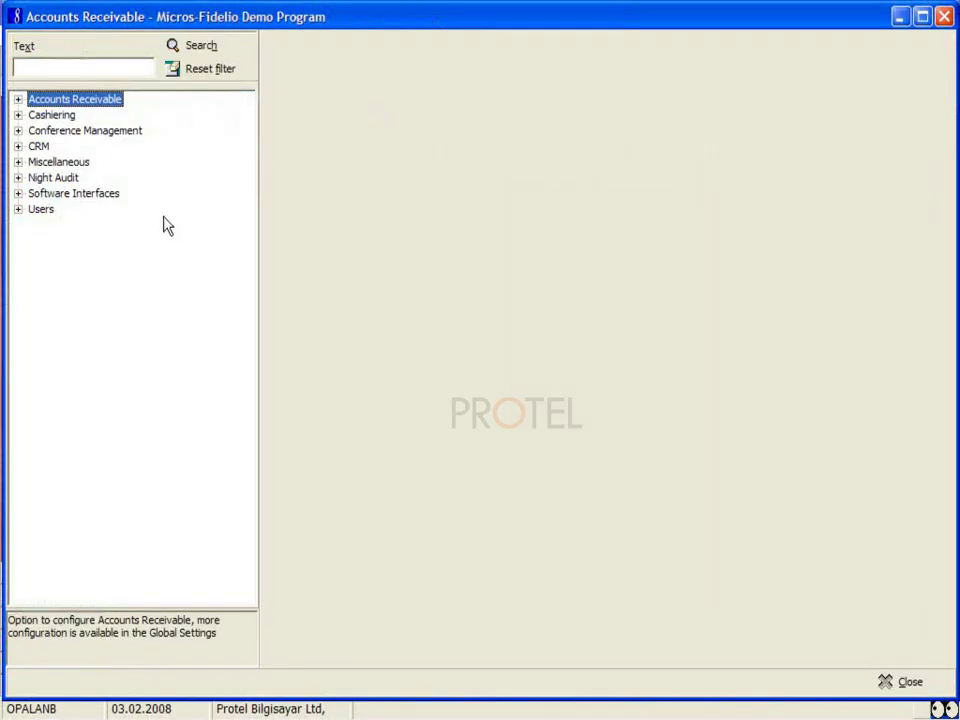
pyautogui.click(18, 131)
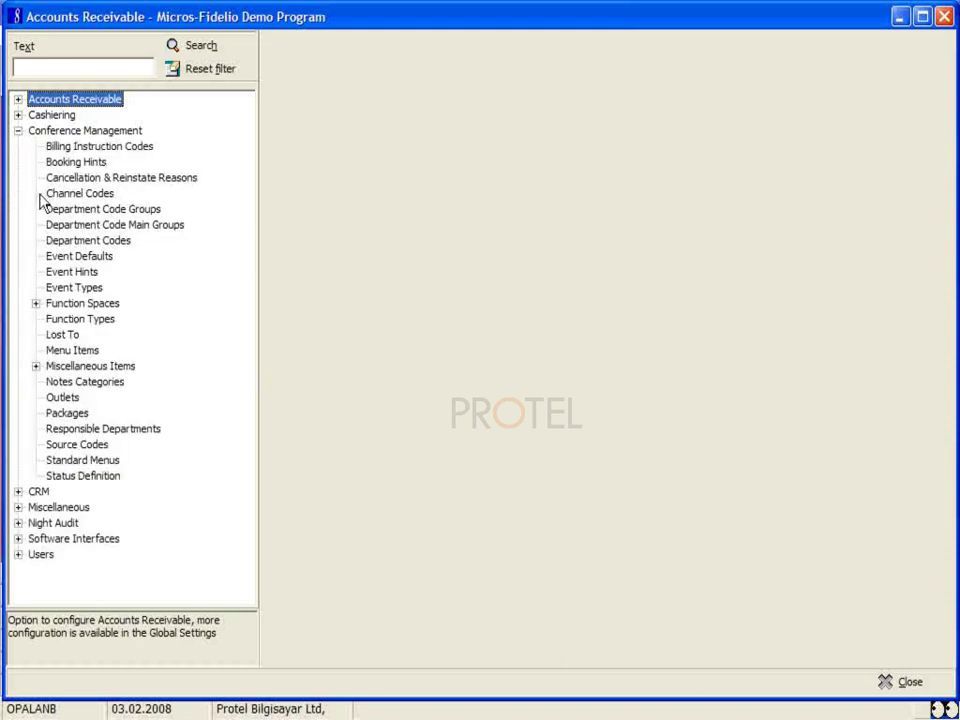
pyautogui.click(36, 303)
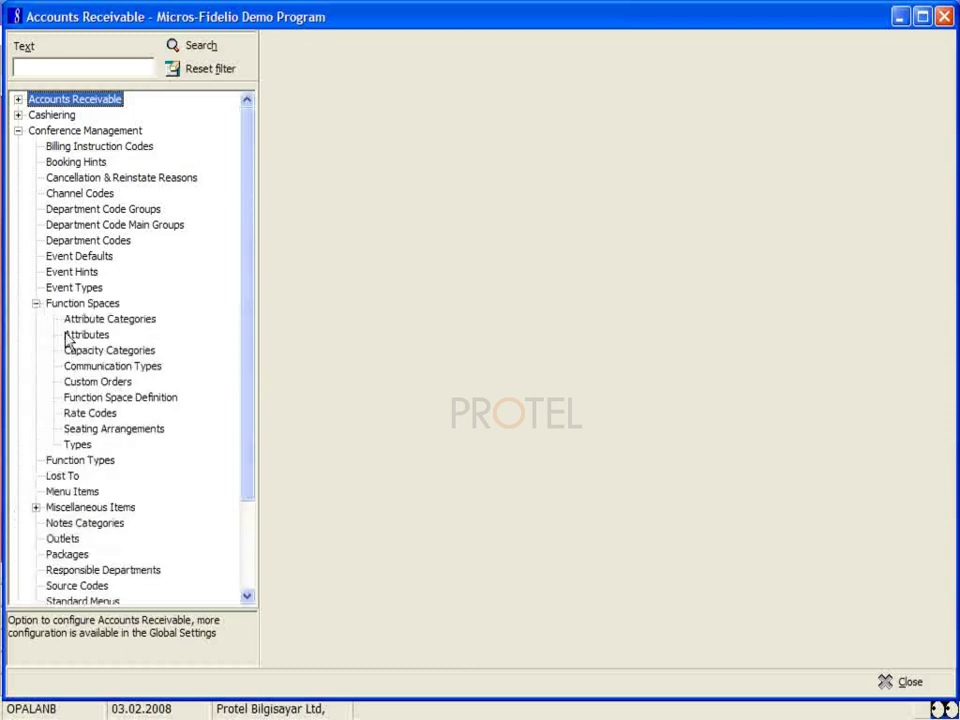
pyautogui.click(112, 398)
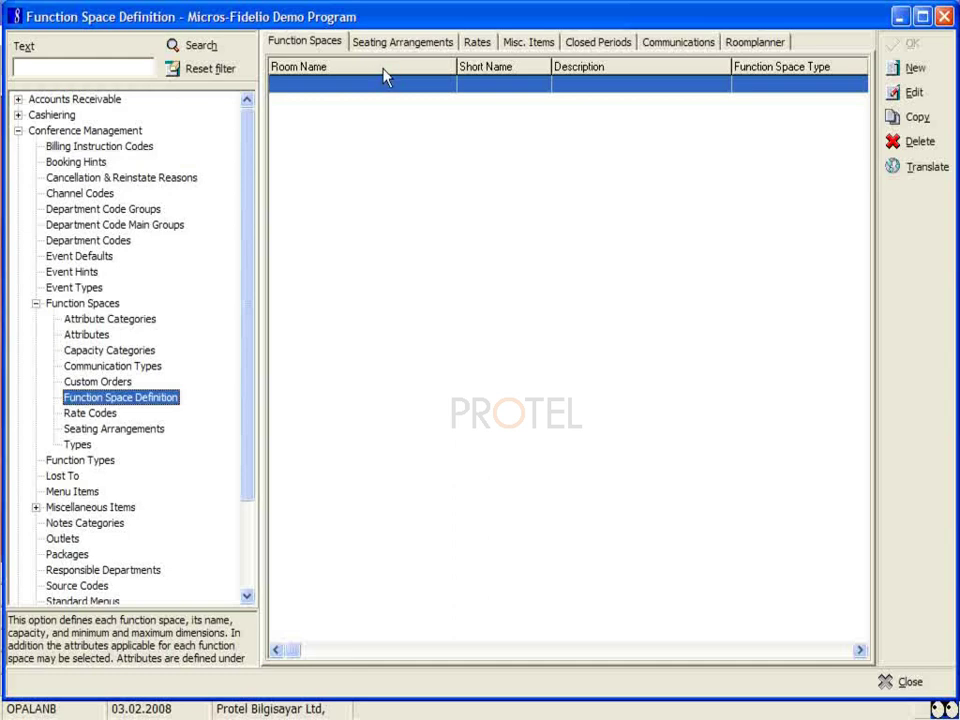
pyautogui.click(910, 70)
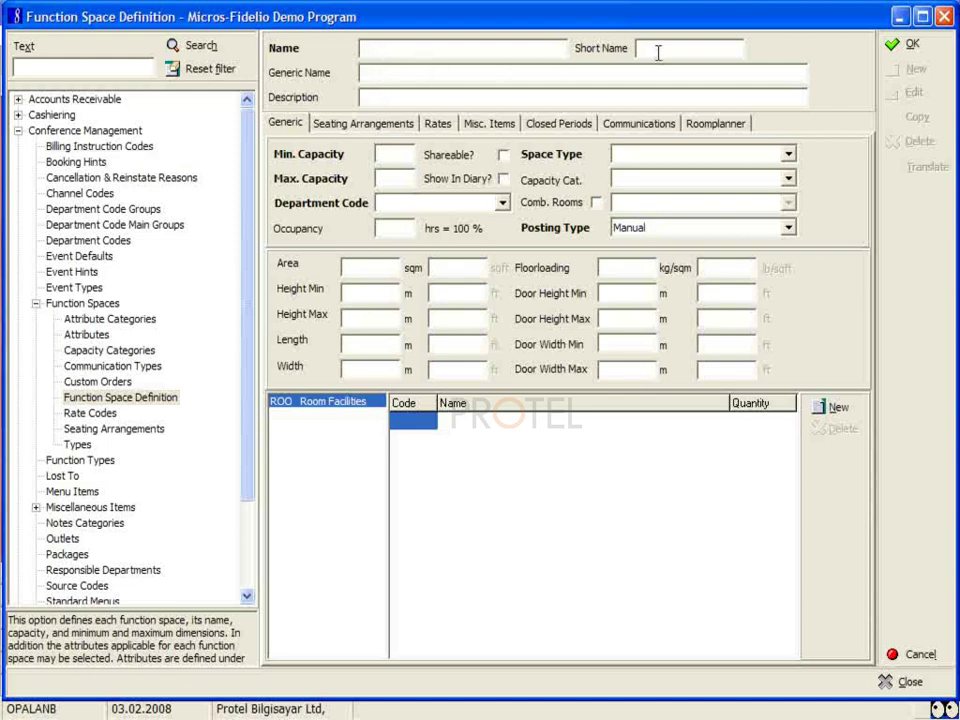
pyautogui.click(371, 97)
pyautogui.click(930, 655)
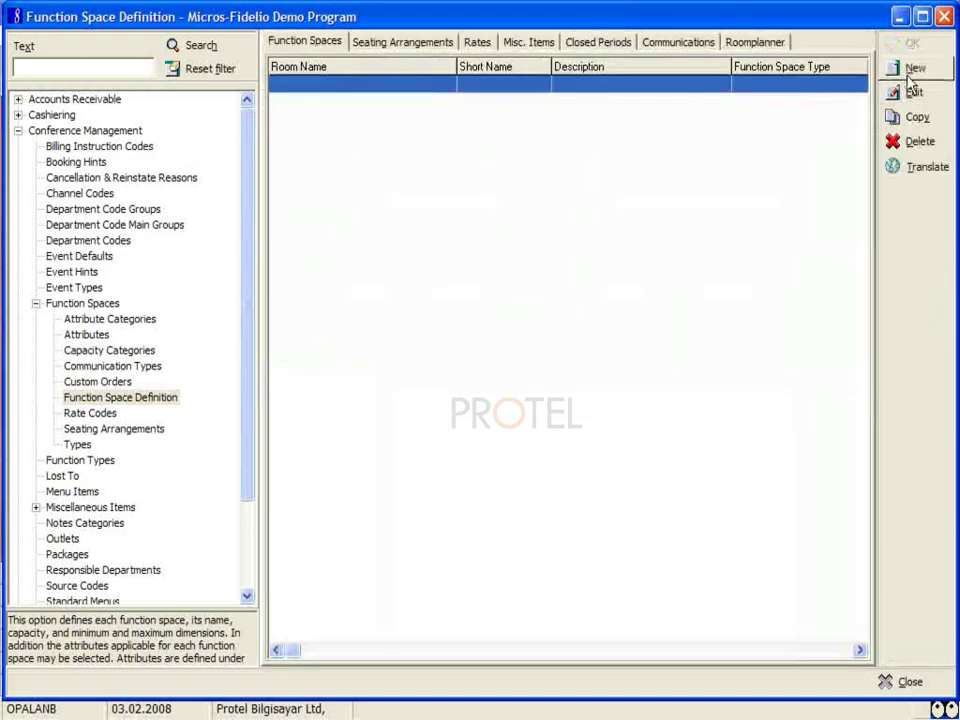
# Step: Start a new function space with Azor as its name, short name and generic name
pyautogui.click(915, 72)
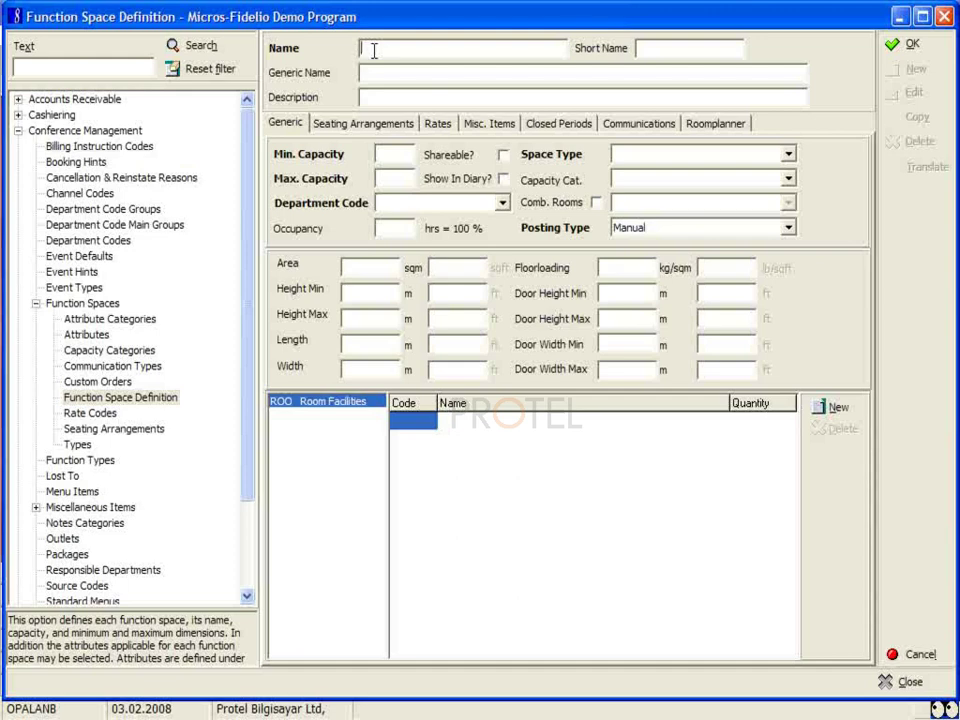
pyautogui.write('Azor')
pyautogui.write('Azor')
pyautogui.click(451, 77)
pyautogui.write('Azor')
# Step: Set Azor's minimum capacity to 1, maximum capacity to 100 and department code to 3030 Banket Salon
pyautogui.click(395, 158)
pyautogui.write('1')
pyautogui.click(397, 175)
pyautogui.write('100')
pyautogui.click(503, 205)
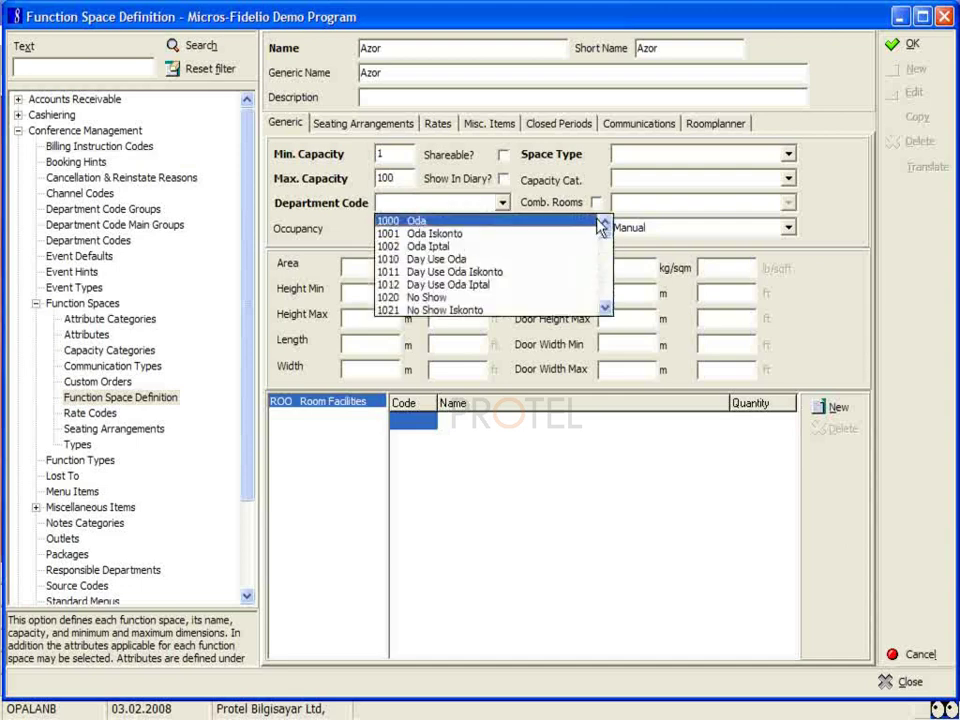
pyautogui.moveTo(605, 308); pyautogui.dragTo(606, 310)
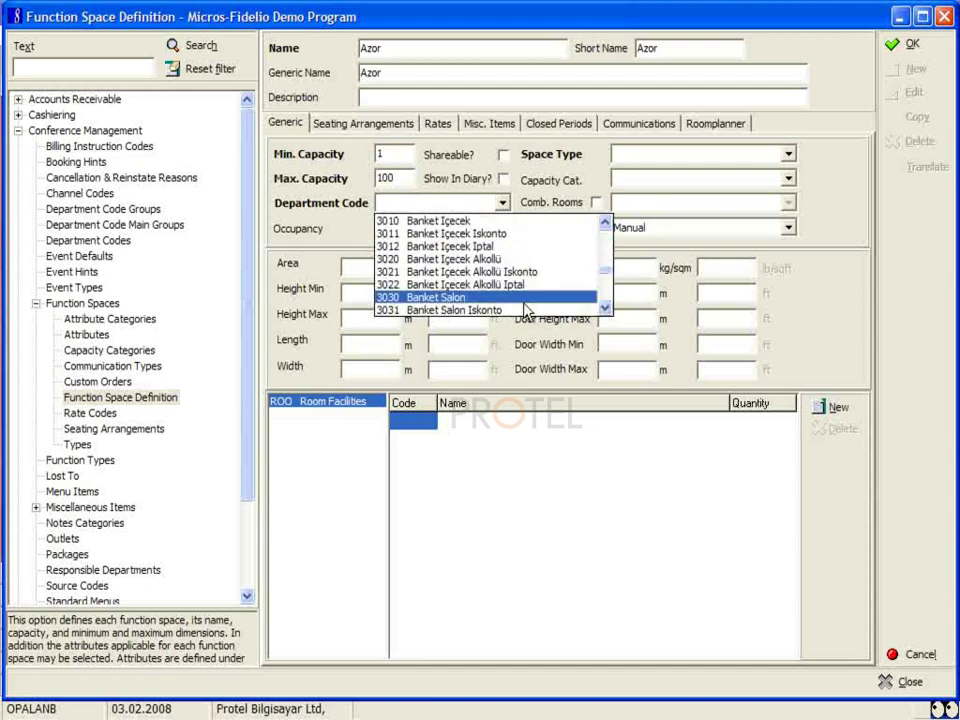
pyautogui.click(440, 297)
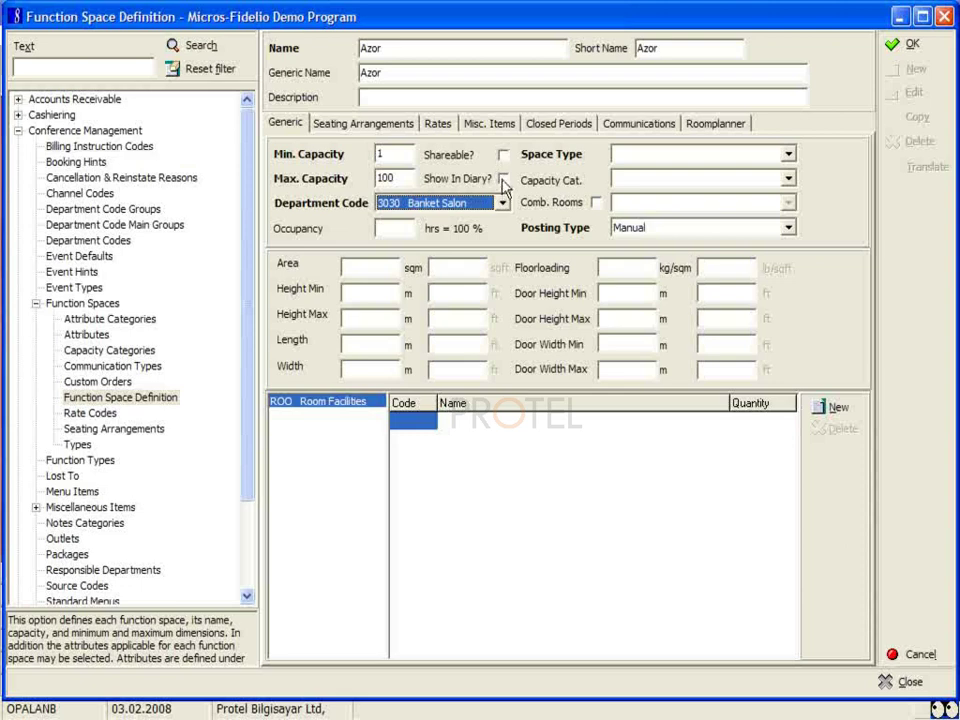
# Step: Show Azor in the diary and classify it as space type MET Meeting with capacity category 02 51-100
pyautogui.click(503, 178)
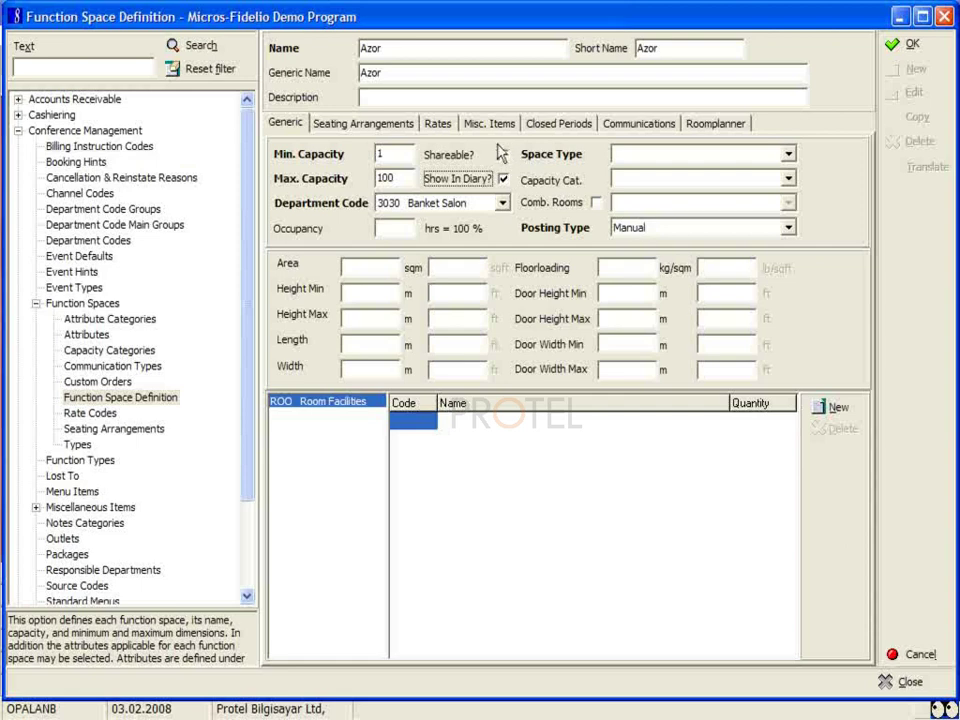
pyautogui.click(502, 176)
pyautogui.click(789, 156)
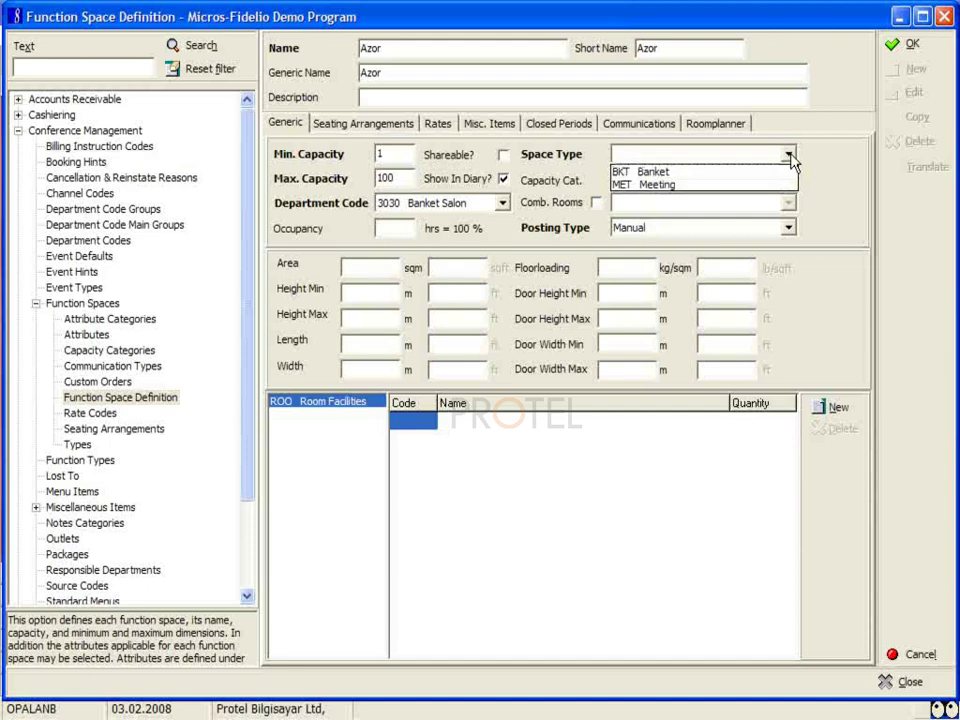
pyautogui.click(679, 186)
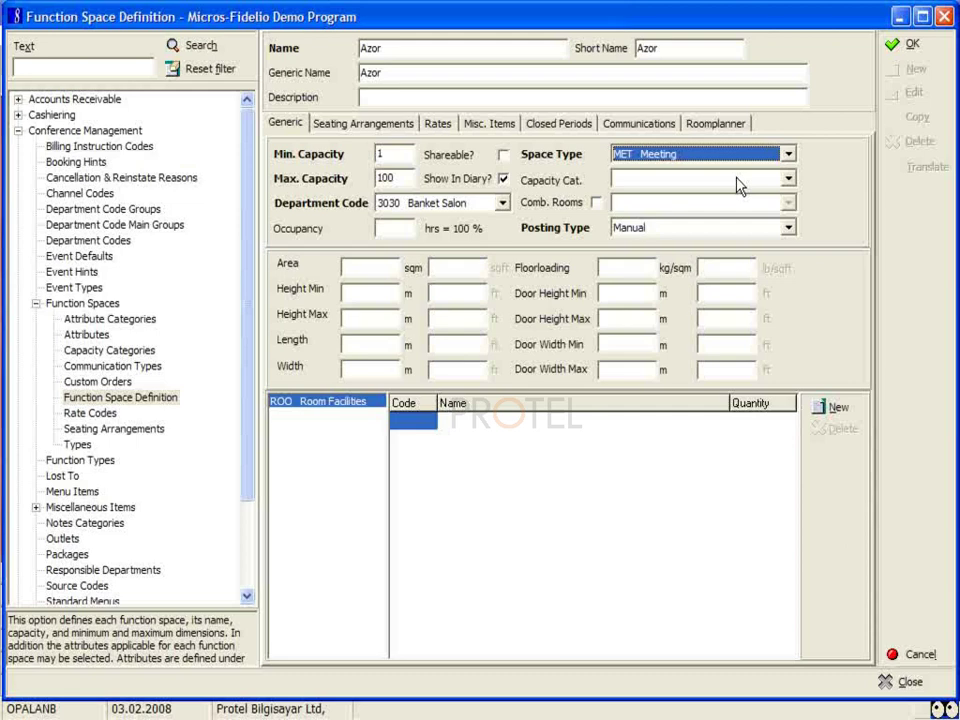
pyautogui.click(788, 181)
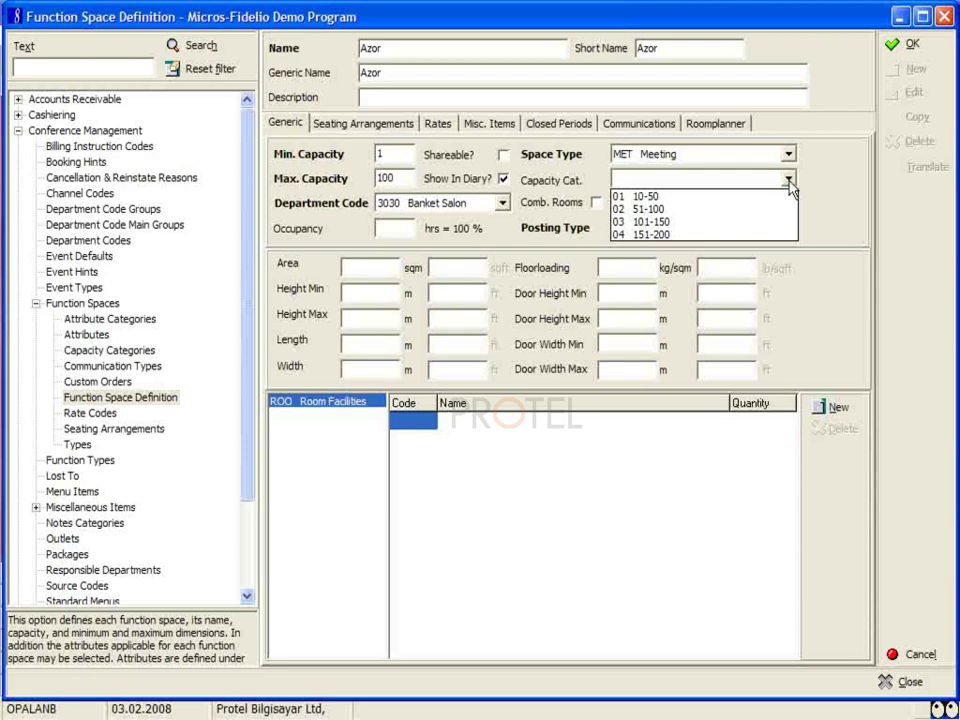
pyautogui.click(656, 212)
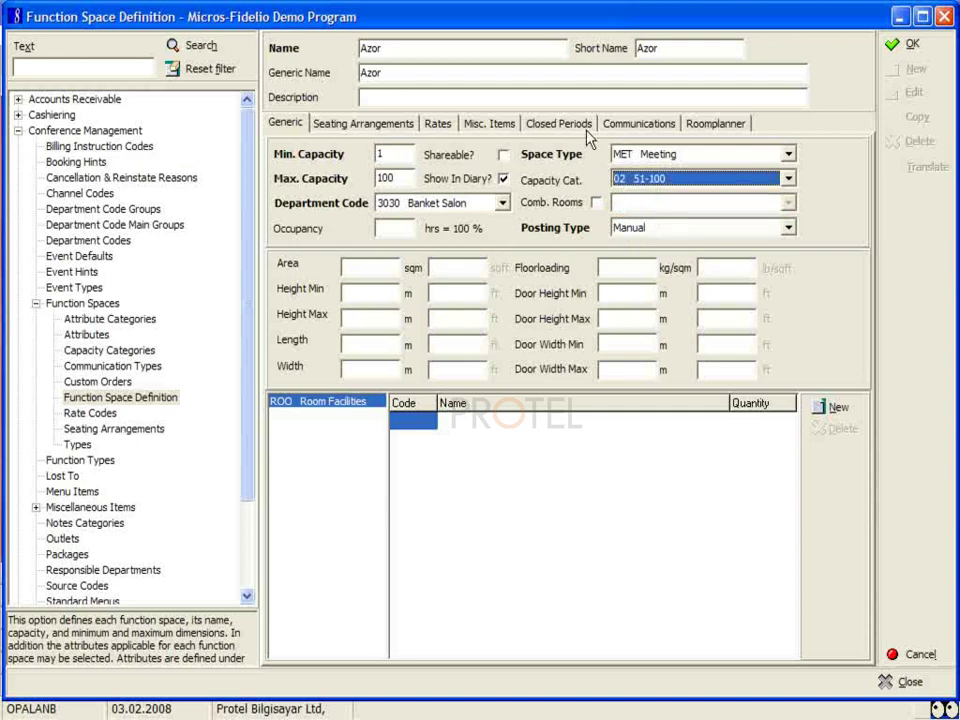
# Step: Enter Azor's area as 120 sqm, minimum and maximum height 4 m, length 12 m and width 10 m, and save the function space
pyautogui.click(360, 269)
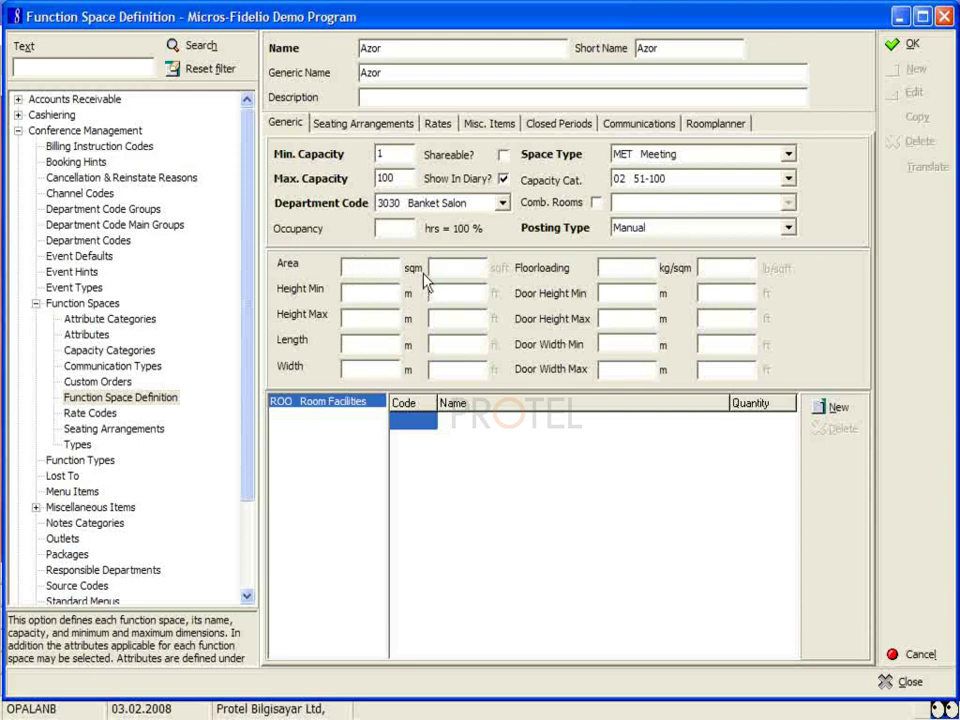
pyautogui.write('120')
pyautogui.click(371, 292)
pyautogui.click(392, 319)
pyautogui.write('4')
pyautogui.click(391, 343)
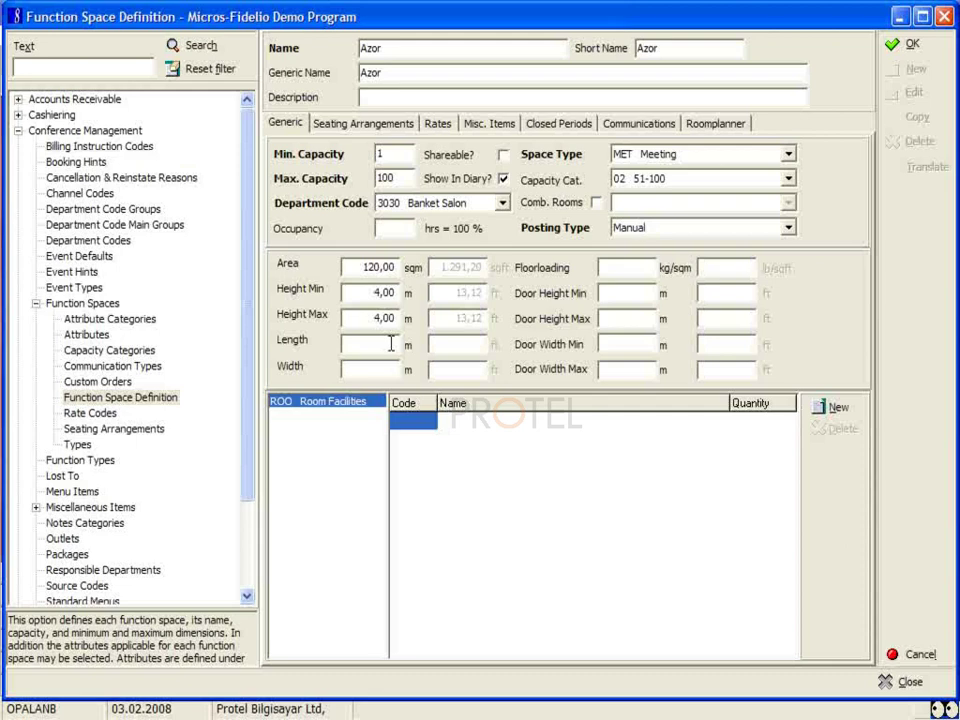
pyautogui.write('12')
pyautogui.click(388, 372)
pyautogui.write('10')
pyautogui.click(915, 47)
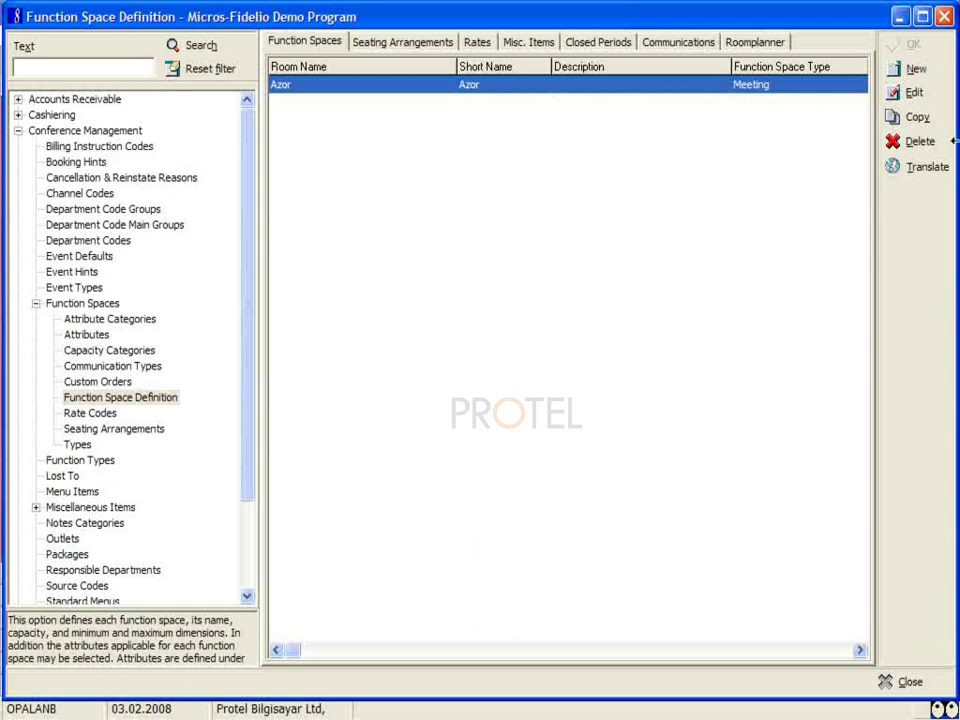
# Step: Start another function space named Karina I and copy that name into the short name and generic name
pyautogui.click(915, 70)
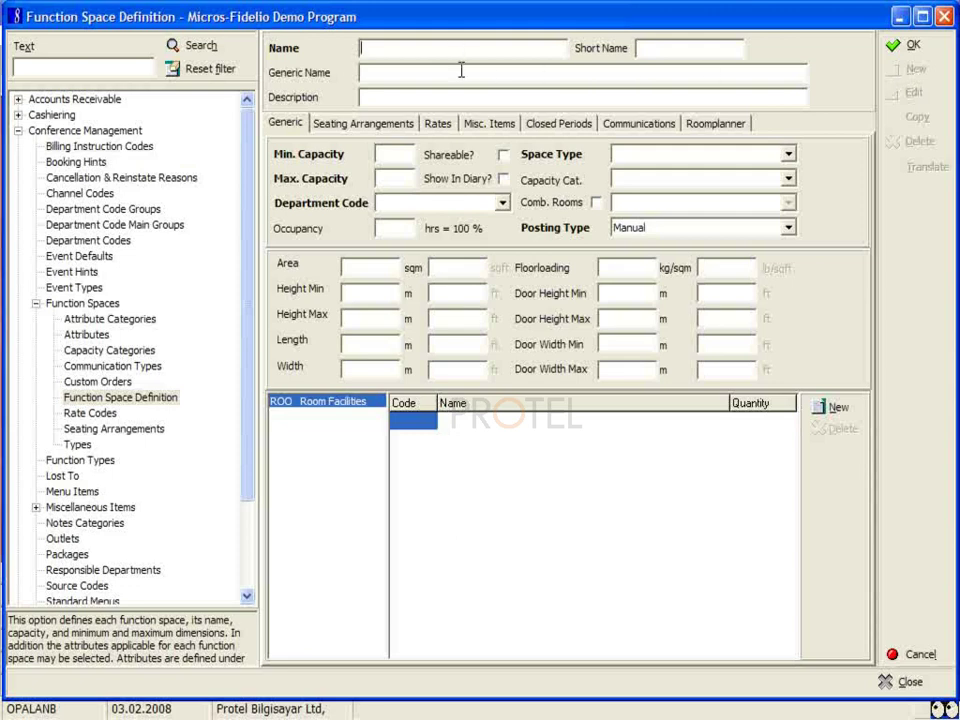
pyautogui.write('Karina I')
pyautogui.moveTo(398, 48); pyautogui.dragTo(345, 40)
pyautogui.rightClick(369, 48)
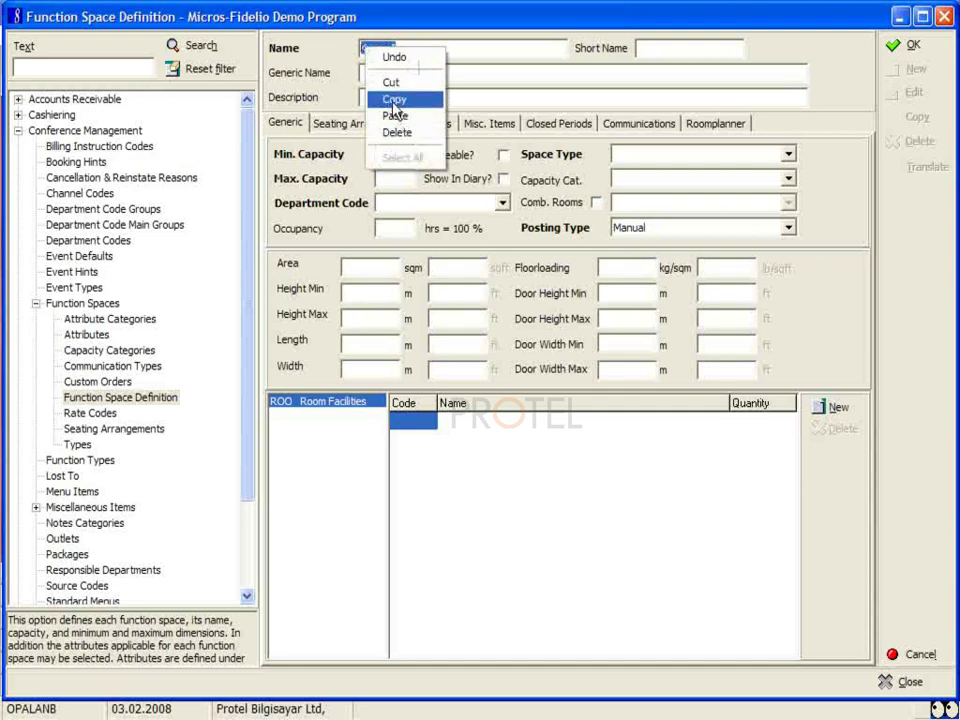
pyautogui.click(396, 100)
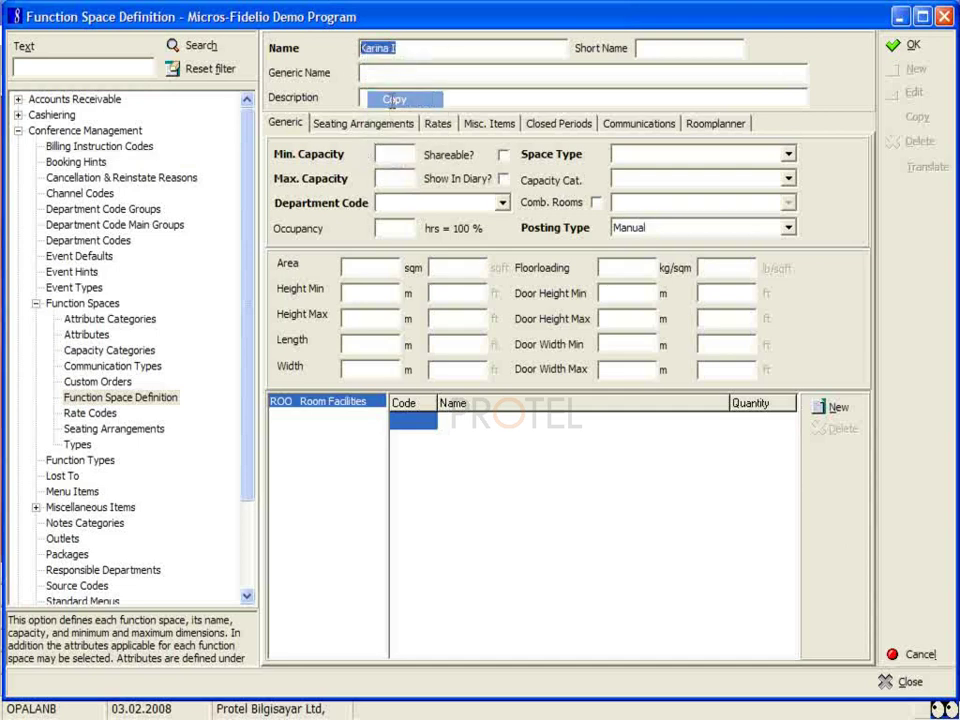
pyautogui.click(655, 49)
pyautogui.rightClick(658, 50)
pyautogui.click(718, 111)
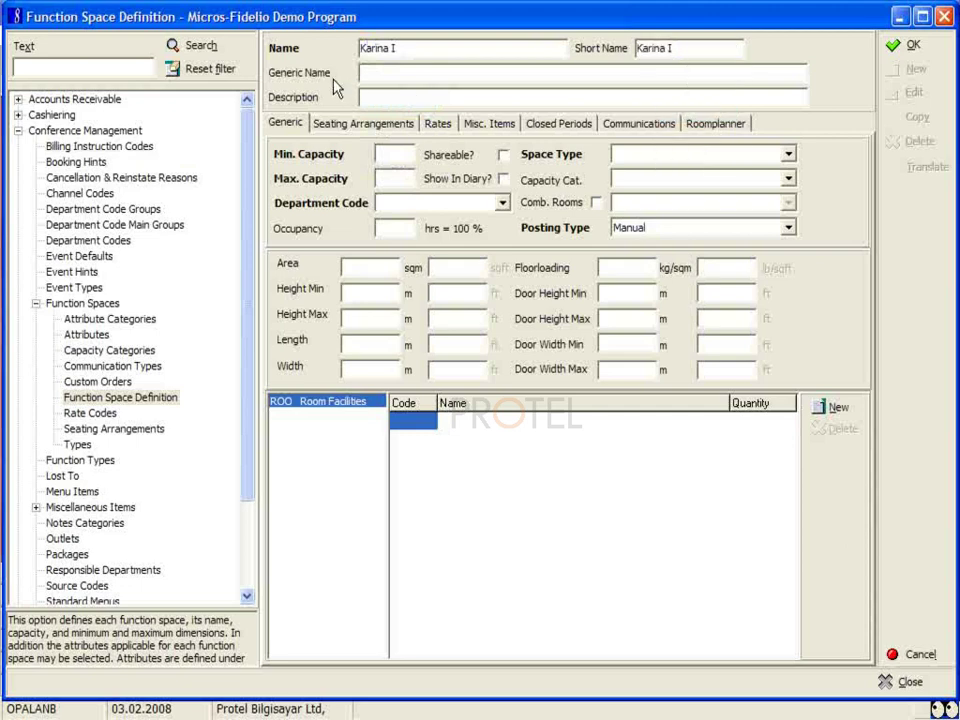
pyautogui.click(362, 72)
pyautogui.rightClick(370, 73)
pyautogui.click(421, 144)
# Step: Set Karina I's minimum capacity to 1, maximum capacity to 45 and department code to 3030 Banket Salon
pyautogui.write('1')
pyautogui.write('45')
pyautogui.click(405, 205)
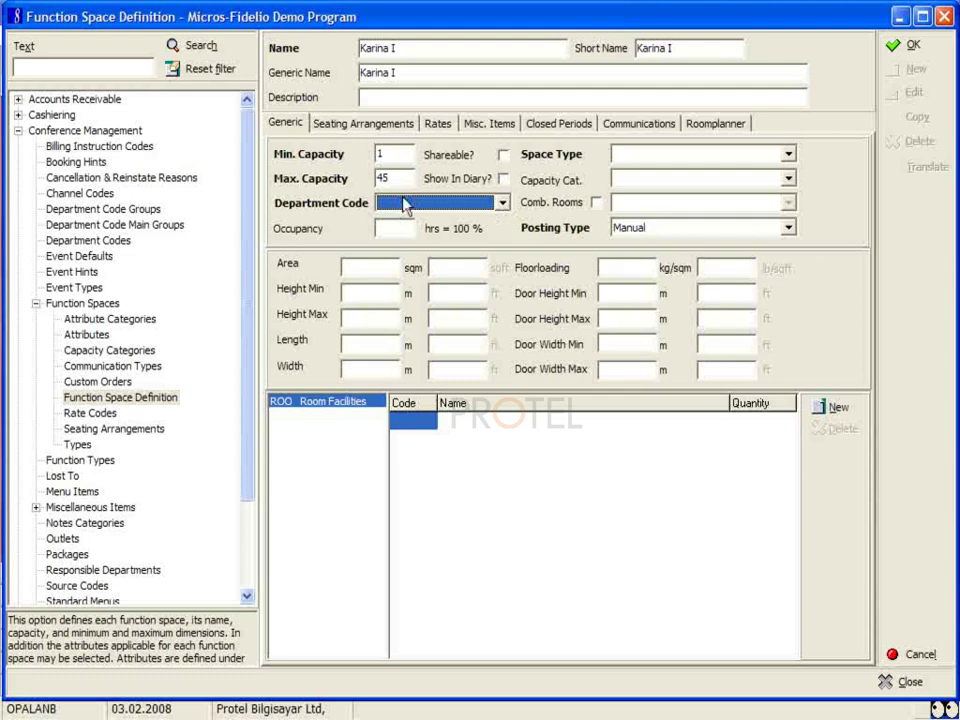
pyautogui.press('Down')
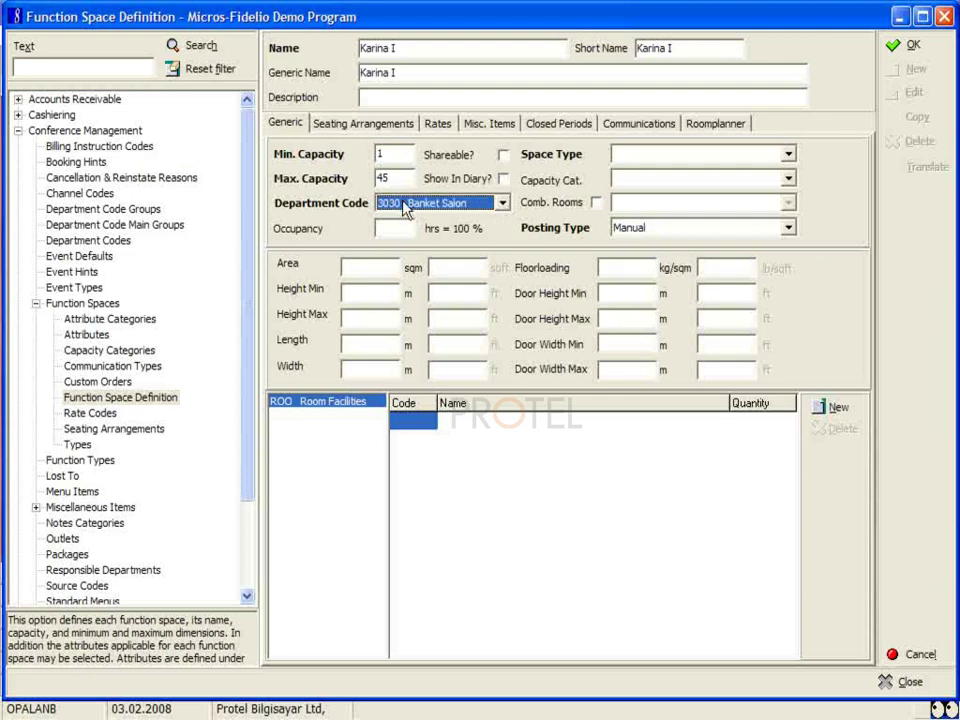
# Step: Show Karina I in the diary and classify it as space type MET Meeting with capacity category 01 10-50
pyautogui.click(504, 180)
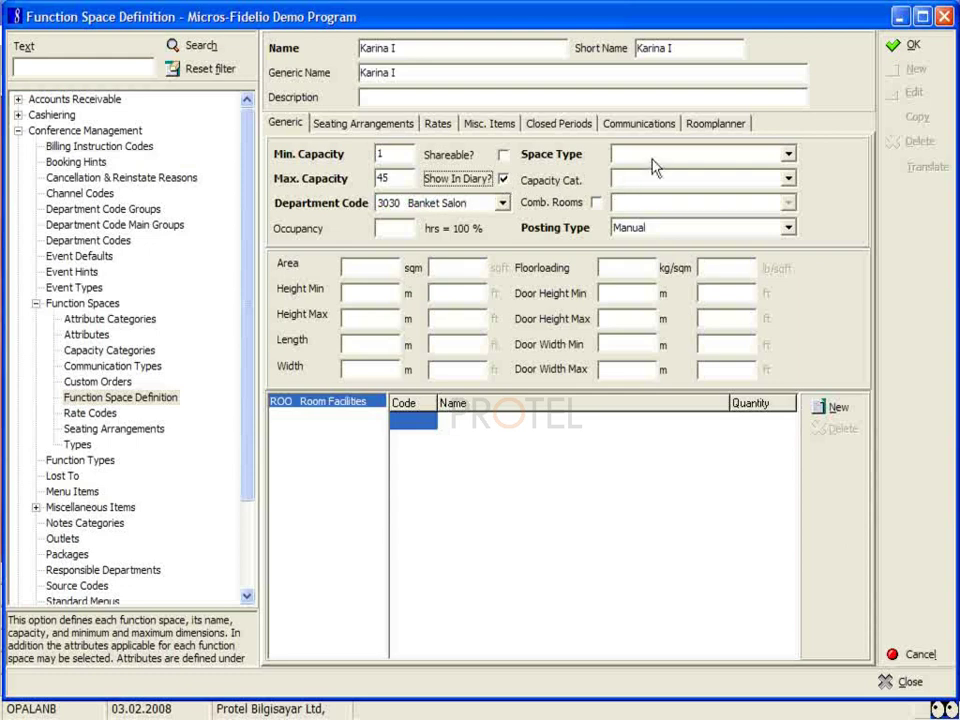
pyautogui.click(789, 155)
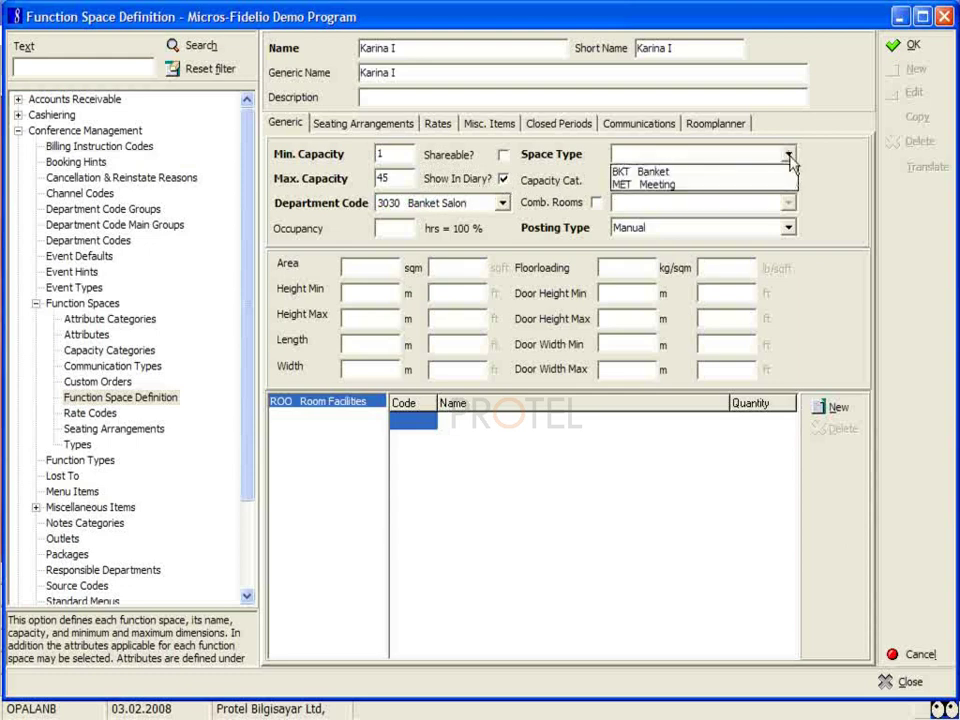
pyautogui.click(675, 185)
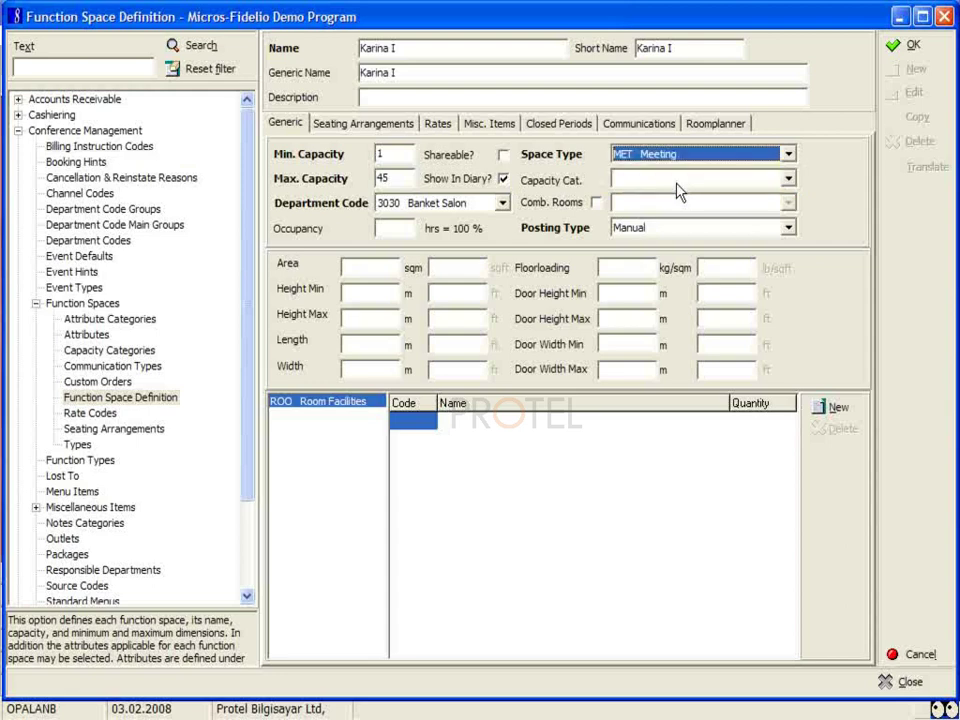
pyautogui.click(789, 180)
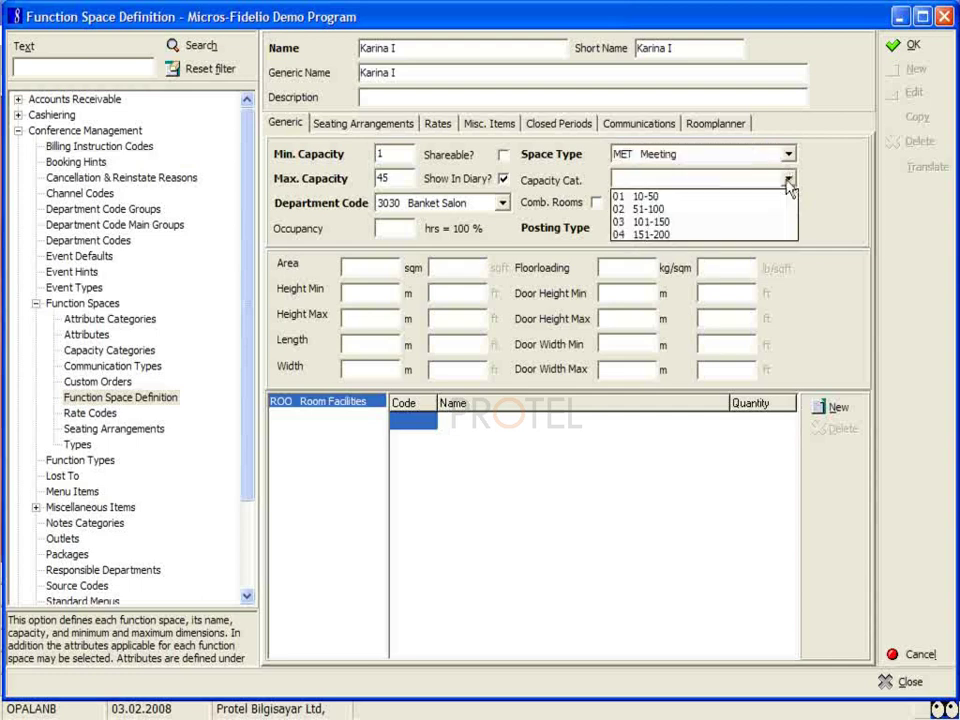
pyautogui.click(693, 197)
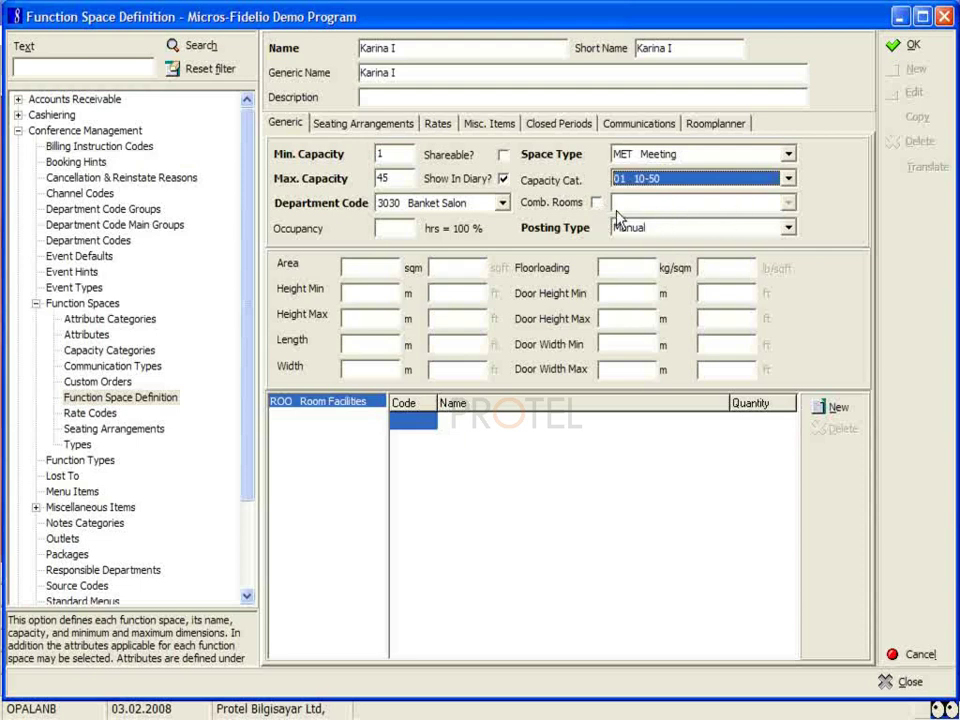
# Step: Enter Karina I's area as 68 sqm, both heights 3,6 m, length 6,5 m and width 10,5 m, and save the function space
pyautogui.click(359, 263)
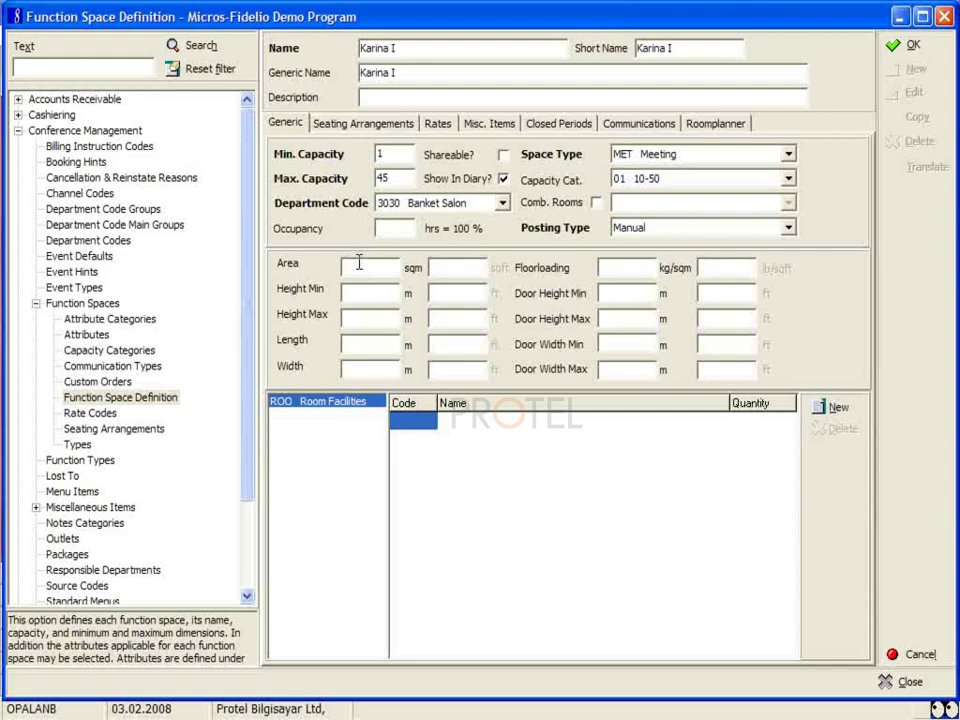
pyautogui.write('68')
pyautogui.click(372, 293)
pyautogui.write('3,6')
pyautogui.click(388, 317)
pyautogui.write('3,6')
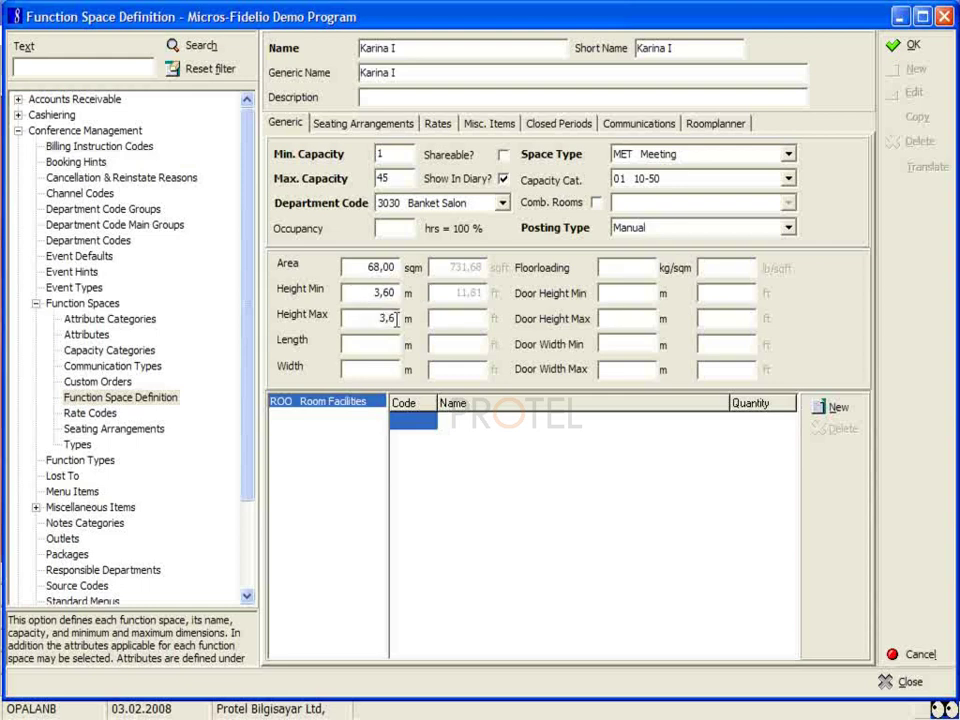
pyautogui.click(379, 340)
pyautogui.write('6,5')
pyautogui.click(373, 369)
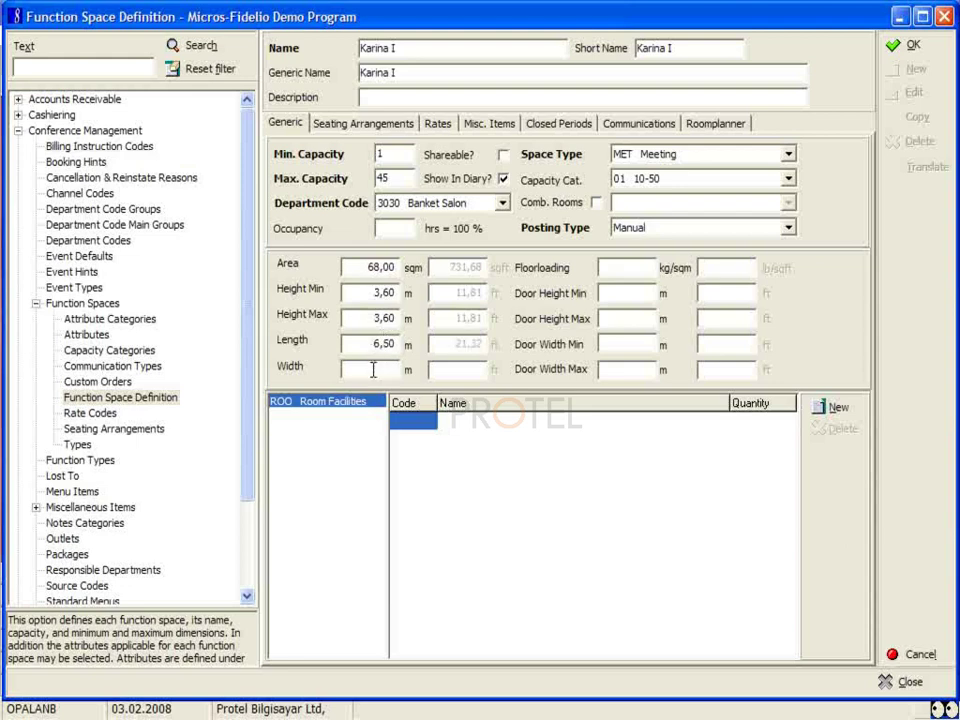
pyautogui.write('10,5')
pyautogui.click(910, 50)
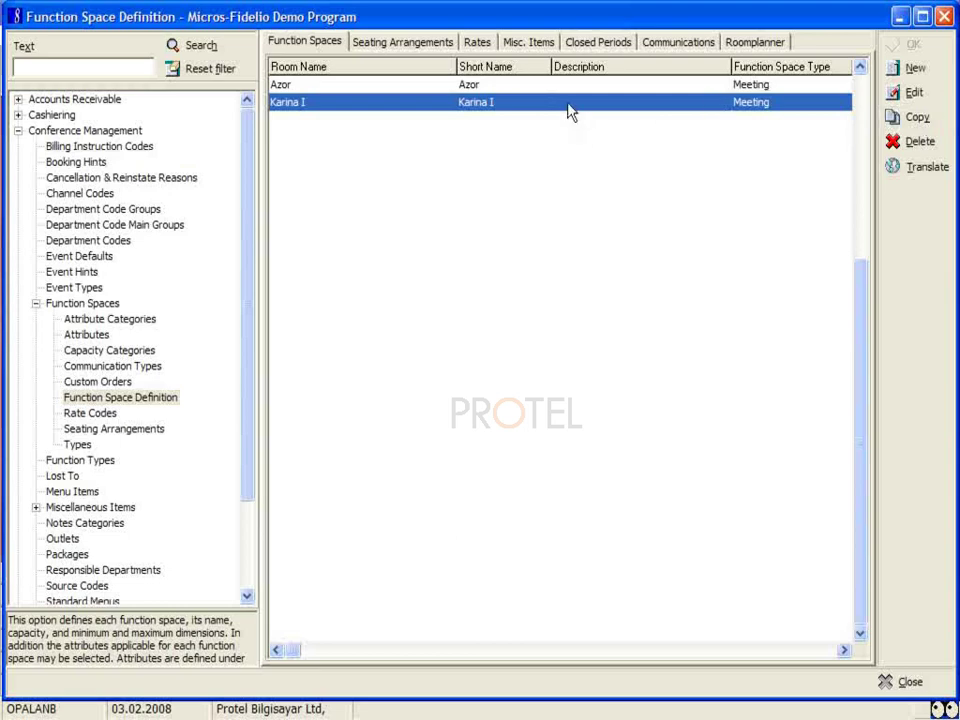
# Step: Duplicate the Karina I function space and confirm the copy
pyautogui.click(908, 117)
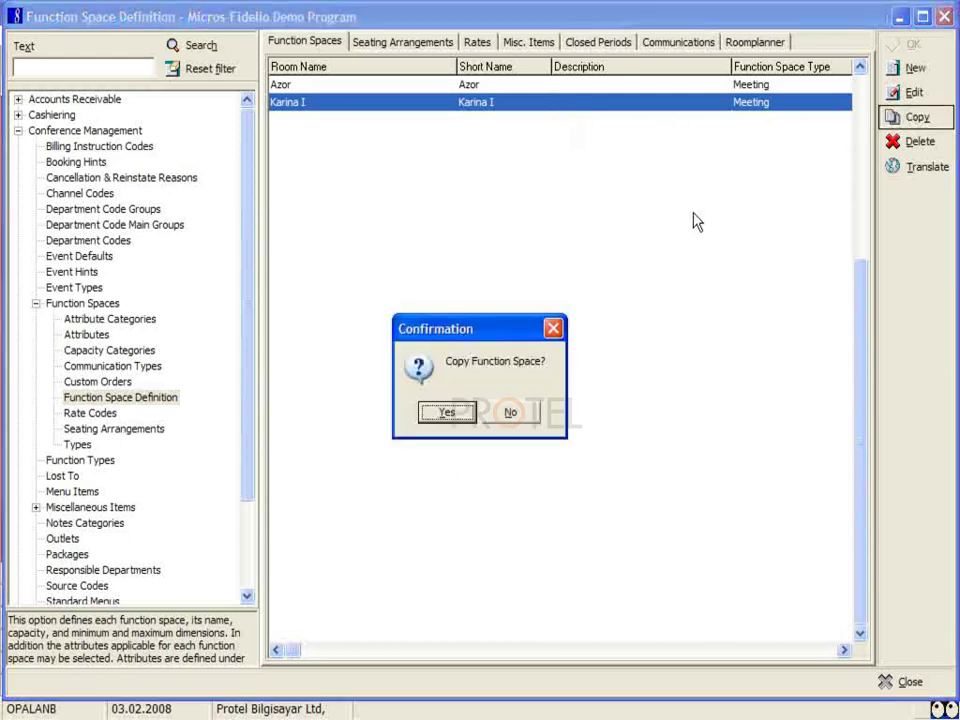
pyautogui.moveTo(516, 328); pyautogui.dragTo(516, 267)
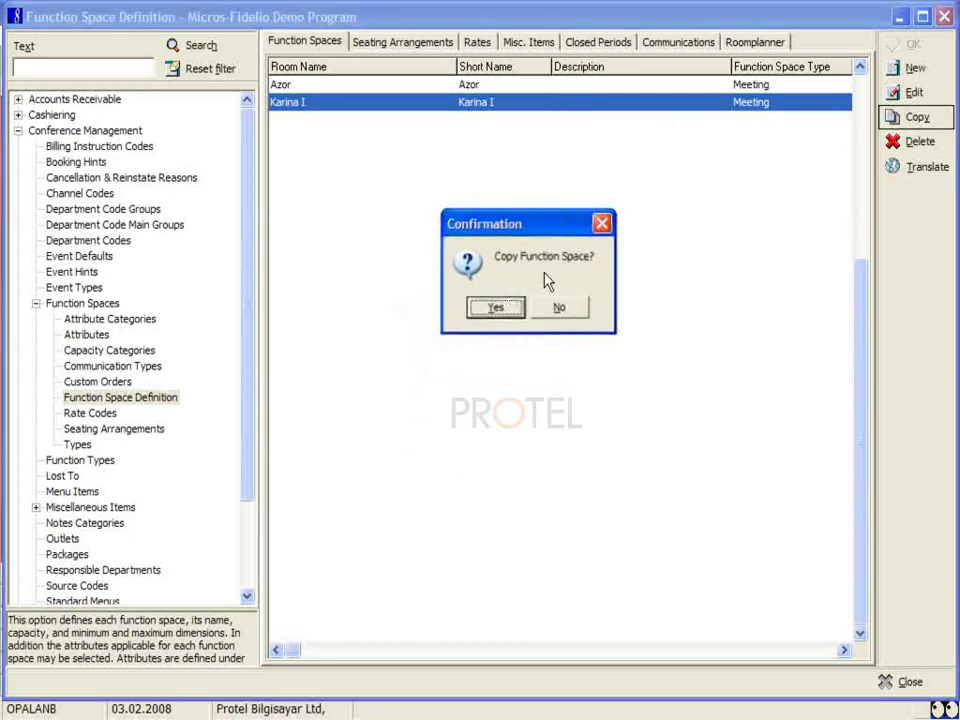
pyautogui.click(497, 310)
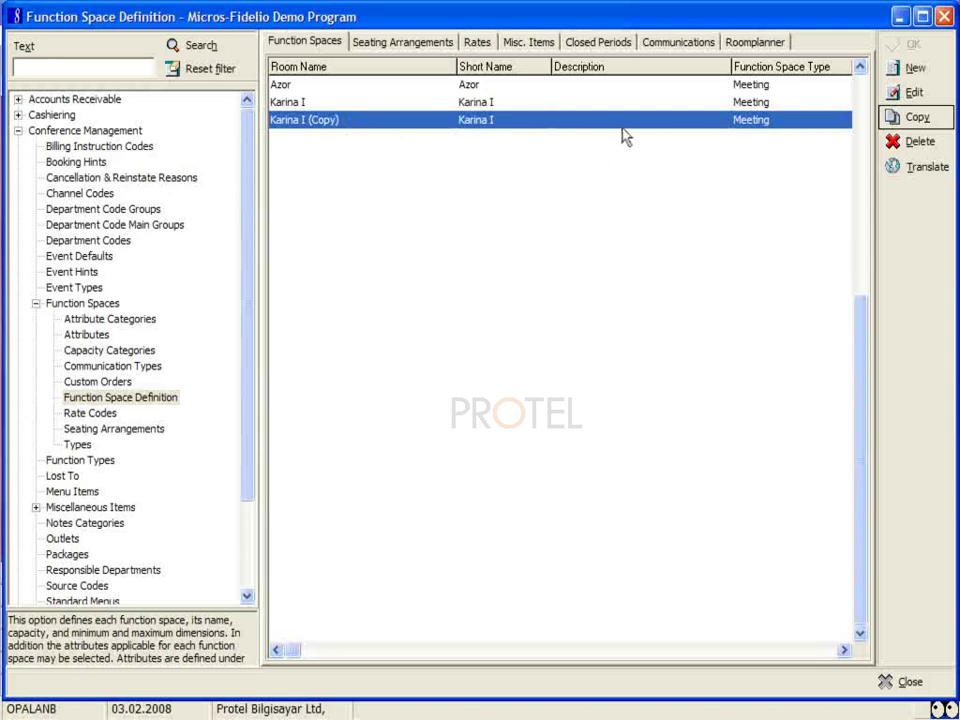
# Step: Edit the copied function space and change its name, short name and generic name to Karina II
pyautogui.click(903, 94)
pyautogui.click(449, 42)
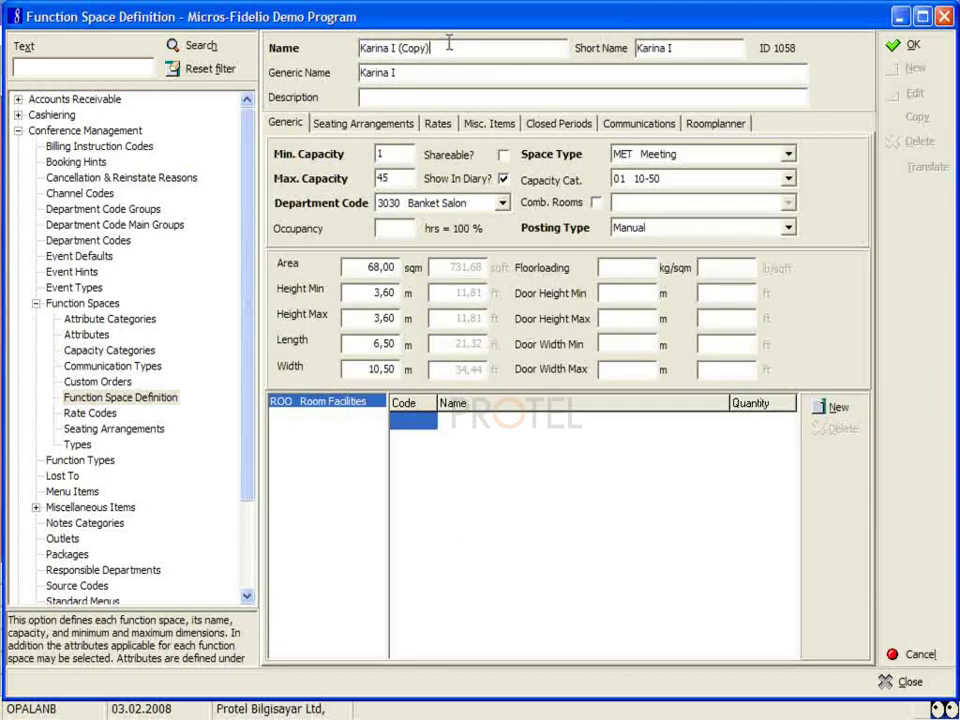
pyautogui.press('BackSpace')
pyautogui.press('BackSpace')
pyautogui.press('BackSpace')
pyautogui.press('BackSpace')
pyautogui.press('BackSpace')
pyautogui.press('BackSpace')
pyautogui.press('BackSpace')
pyautogui.write('I')
pyautogui.click(694, 47)
pyautogui.write('I')
pyautogui.click(407, 72)
pyautogui.write('I')
# Step: Set Karina II's maximum capacity to 80 and its capacity category to 02 51-100
pyautogui.doubleClick(392, 178)
pyautogui.write('80')
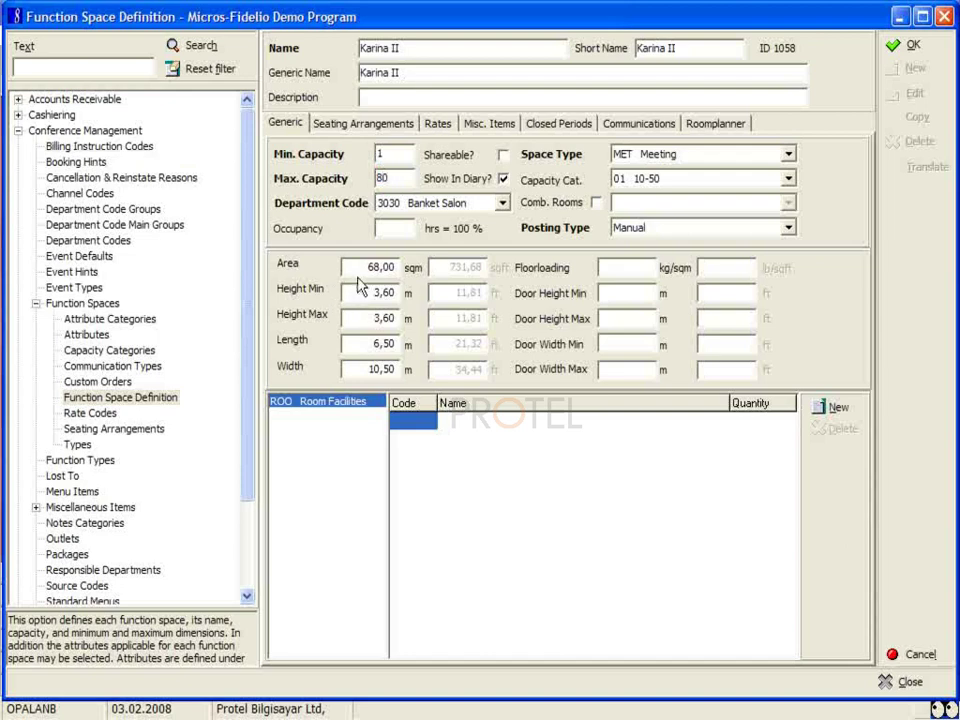
pyautogui.click(788, 179)
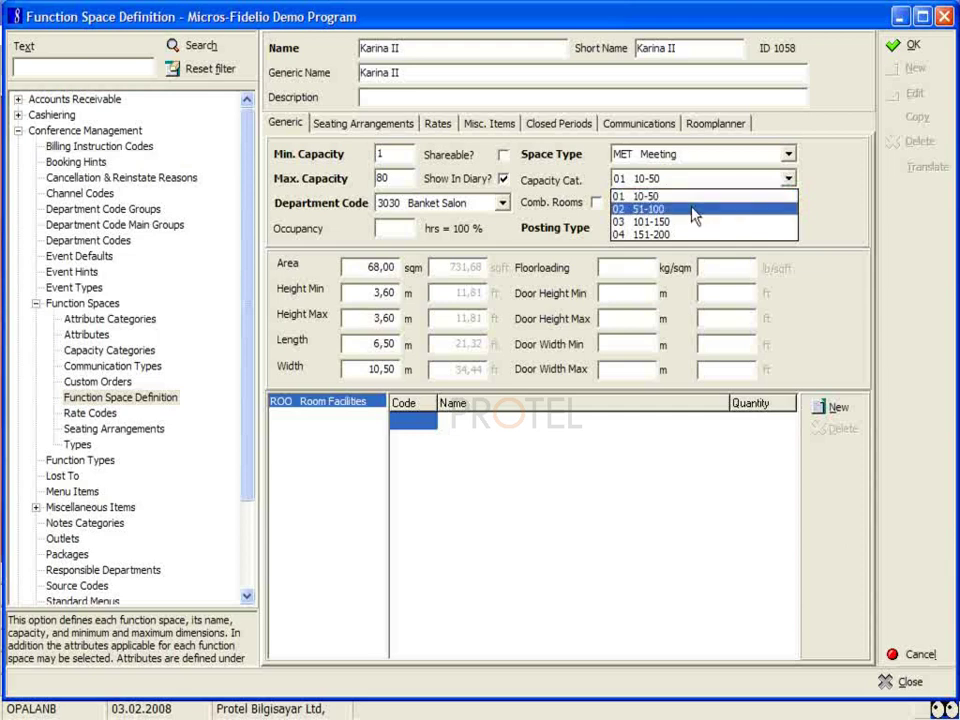
pyautogui.click(695, 210)
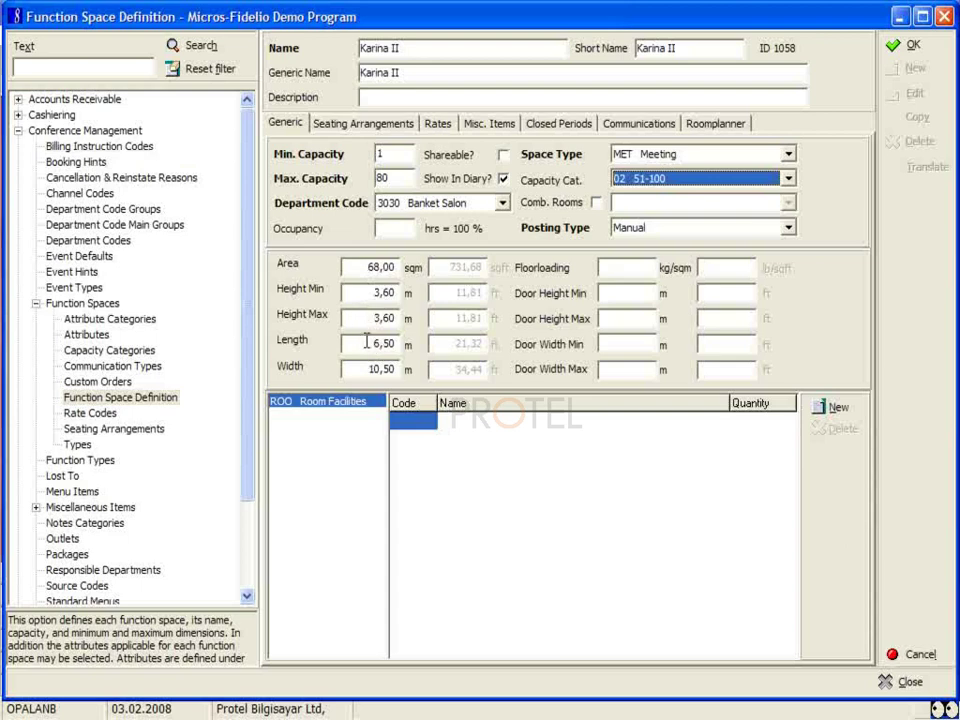
# Step: Set Karina II's area to 115 sqm and length to 11 m, and save the function space
pyautogui.click(400, 266)
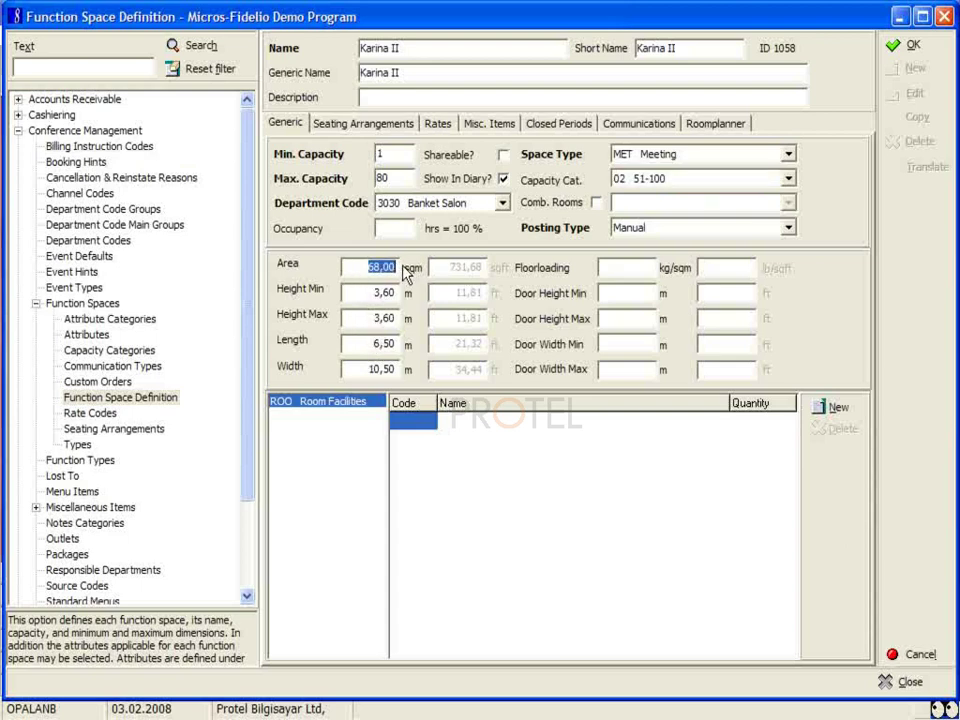
pyautogui.write('115')
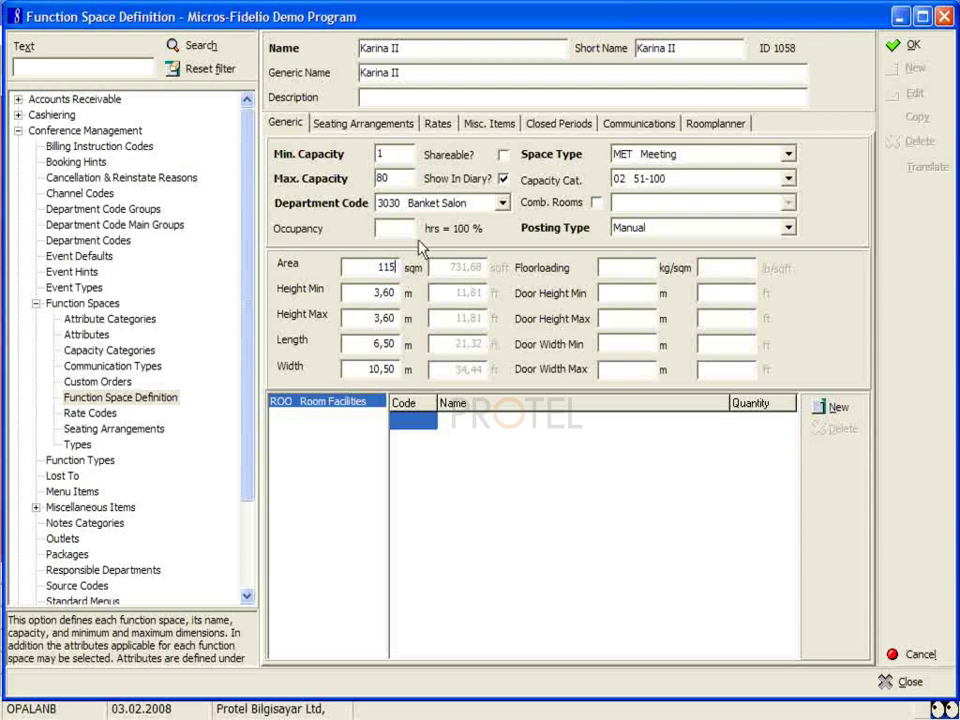
pyautogui.click(368, 317)
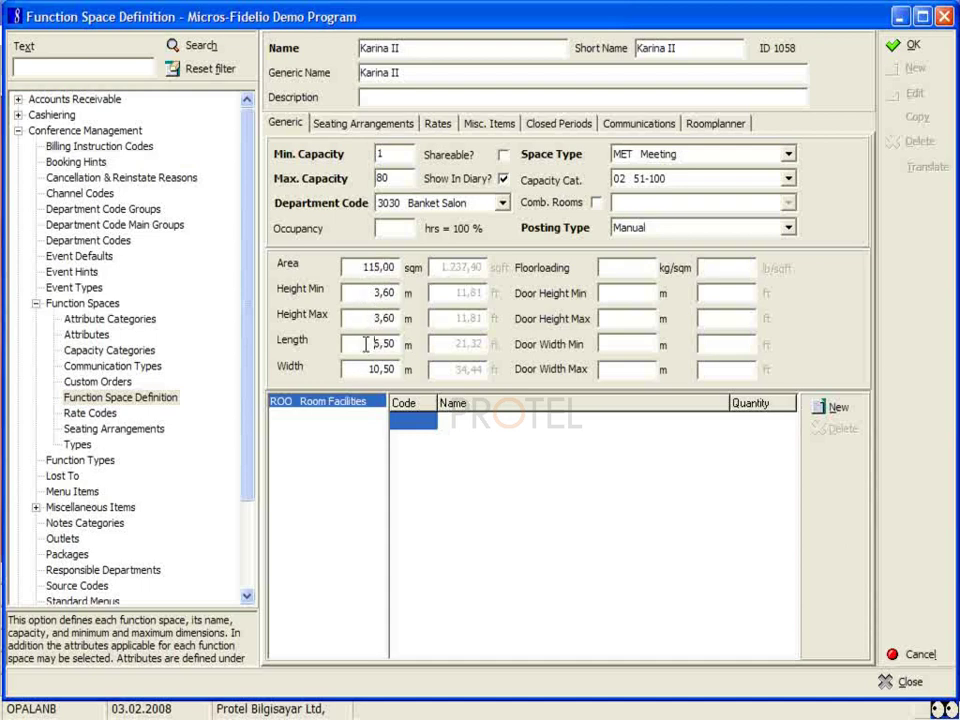
pyautogui.moveTo(366, 344); pyautogui.dragTo(420, 343)
pyautogui.write('11')
pyautogui.click(369, 372)
pyautogui.click(928, 46)
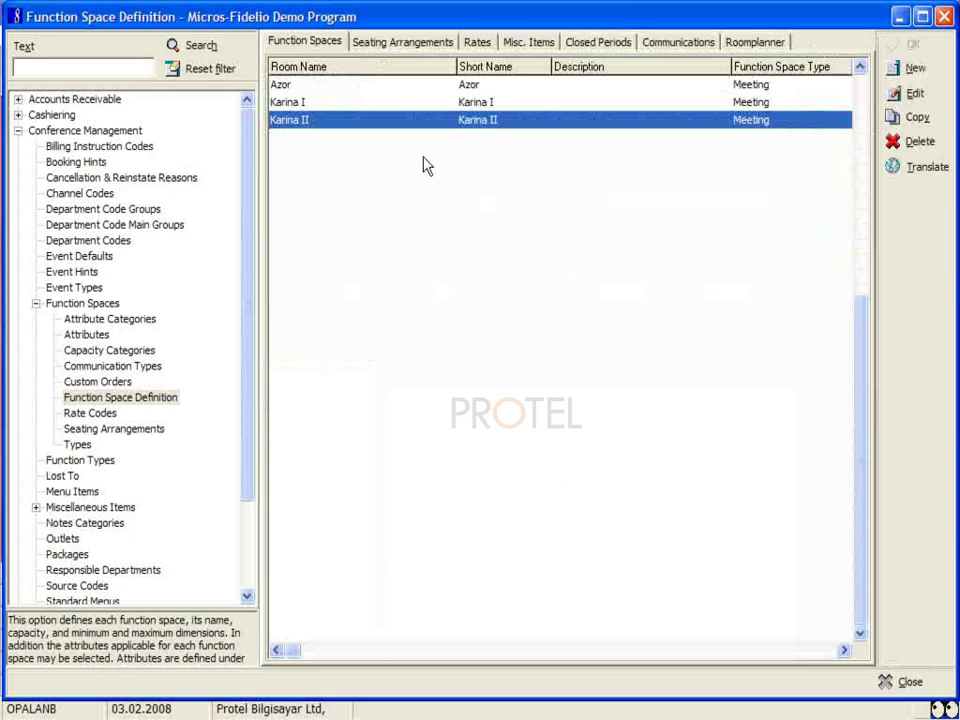
# Step: Duplicate the Karina II function space and confirm the copy
pyautogui.click(357, 104)
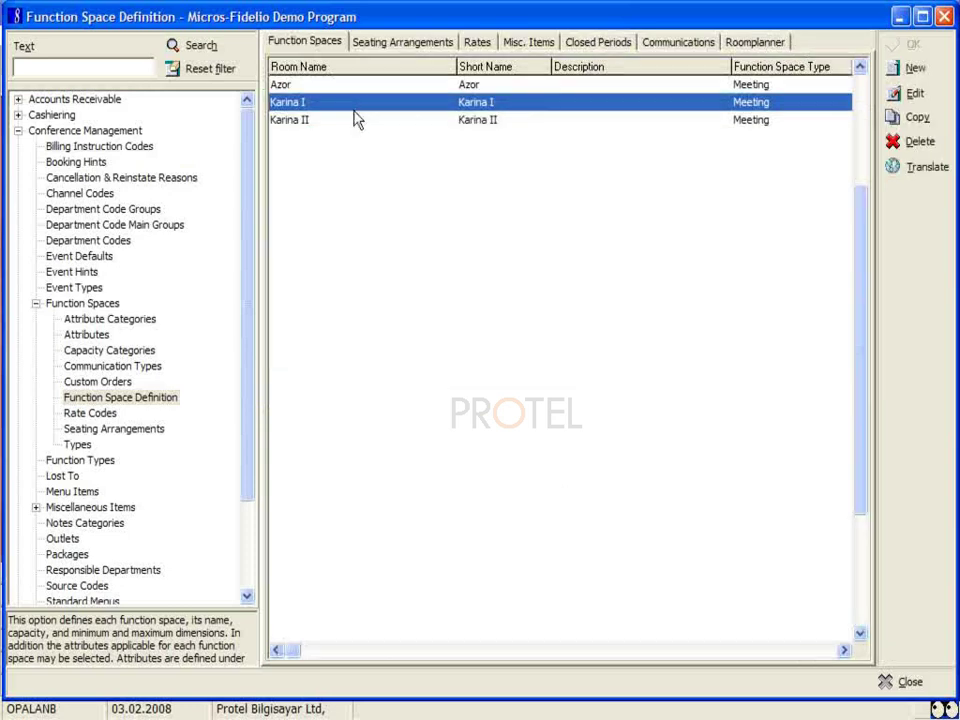
pyautogui.click(355, 120)
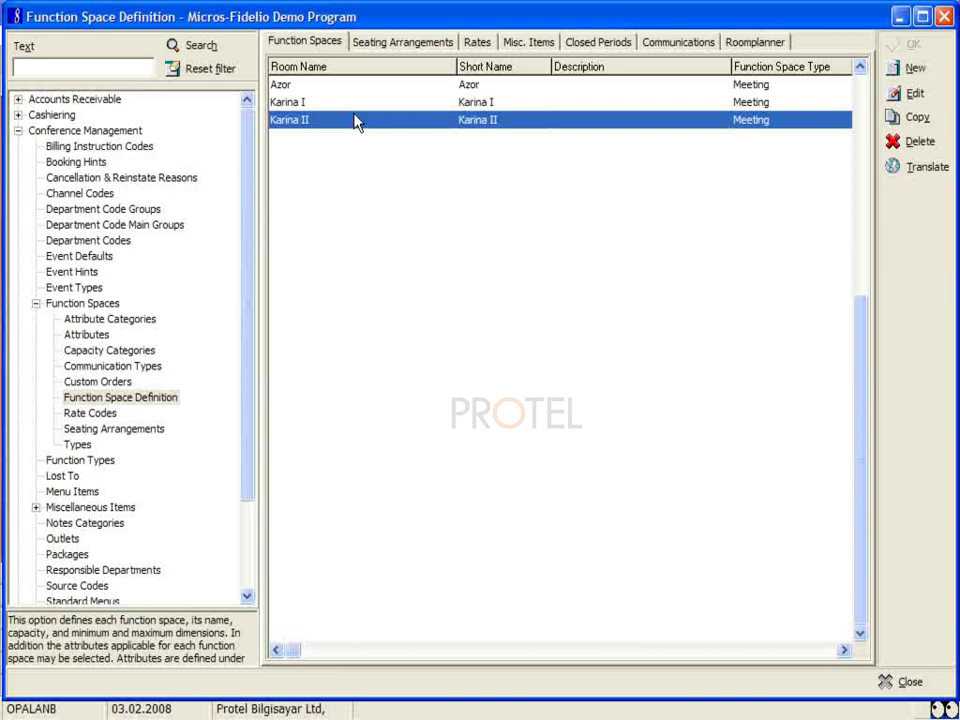
pyautogui.click(921, 123)
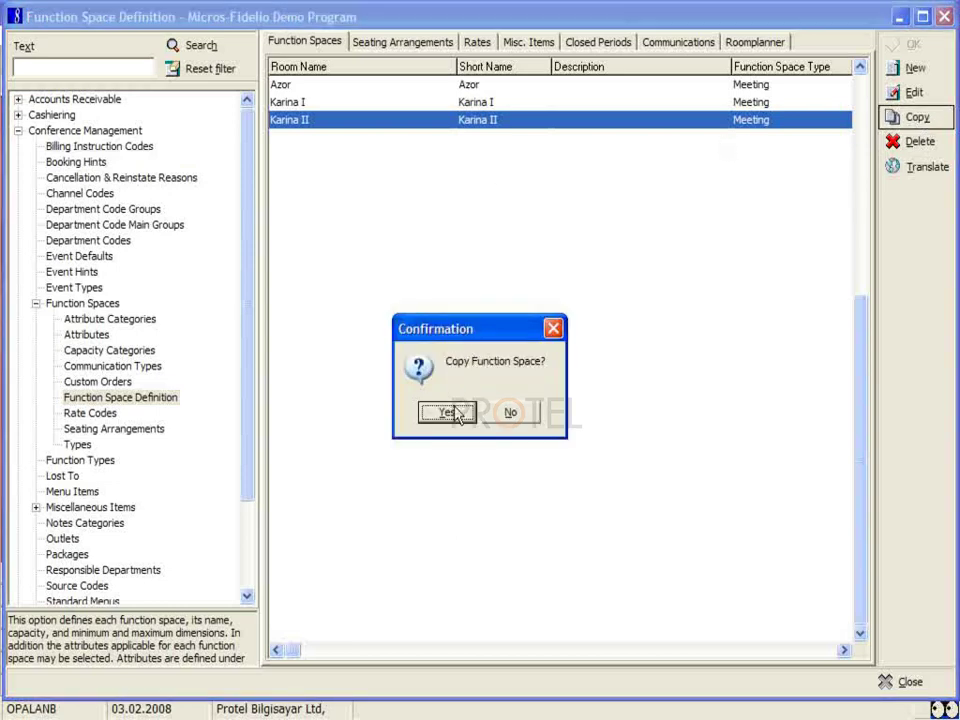
pyautogui.click(449, 414)
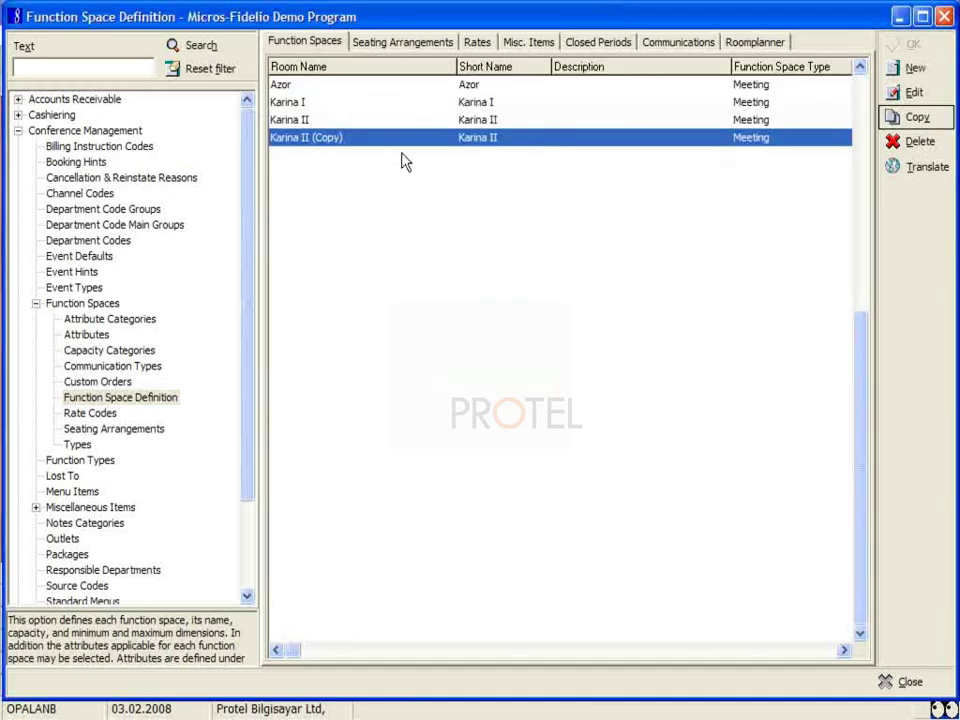
# Step: Edit the copy of Karina II and shorten its name, short name and generic name to Karina
pyautogui.click(914, 93)
pyautogui.moveTo(390, 48); pyautogui.dragTo(531, 50)
pyautogui.press('BackSpace')
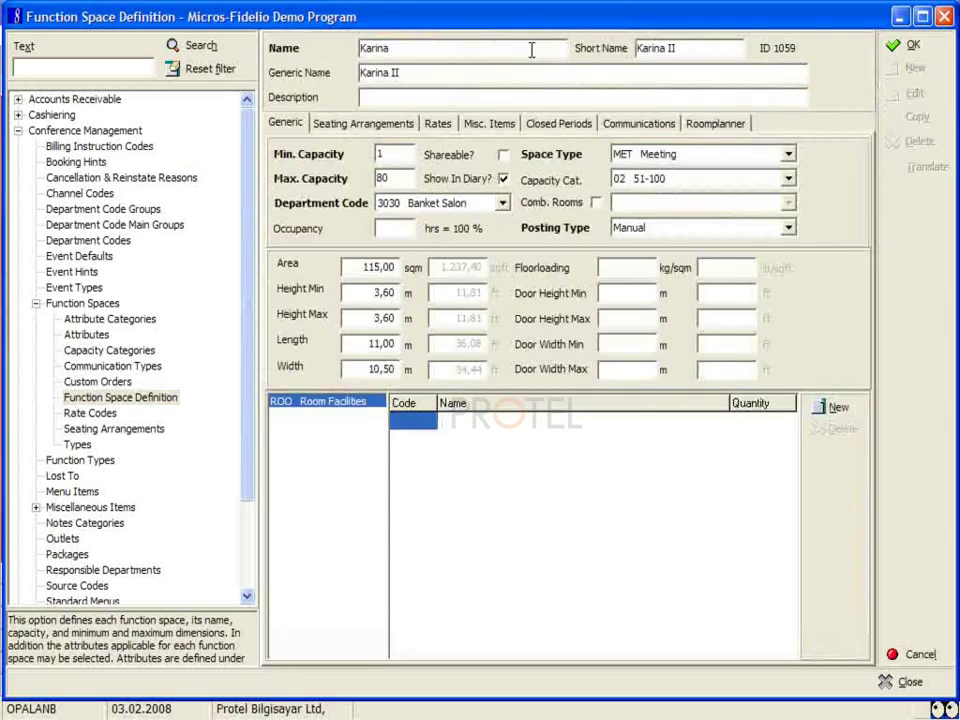
pyautogui.click(680, 47)
pyautogui.press('BackSpace')
pyautogui.press('BackSpace')
pyautogui.press('BackSpace')
pyautogui.click(429, 74)
pyautogui.press('BackSpace')
pyautogui.press('BackSpace')
pyautogui.press('BackSpace')
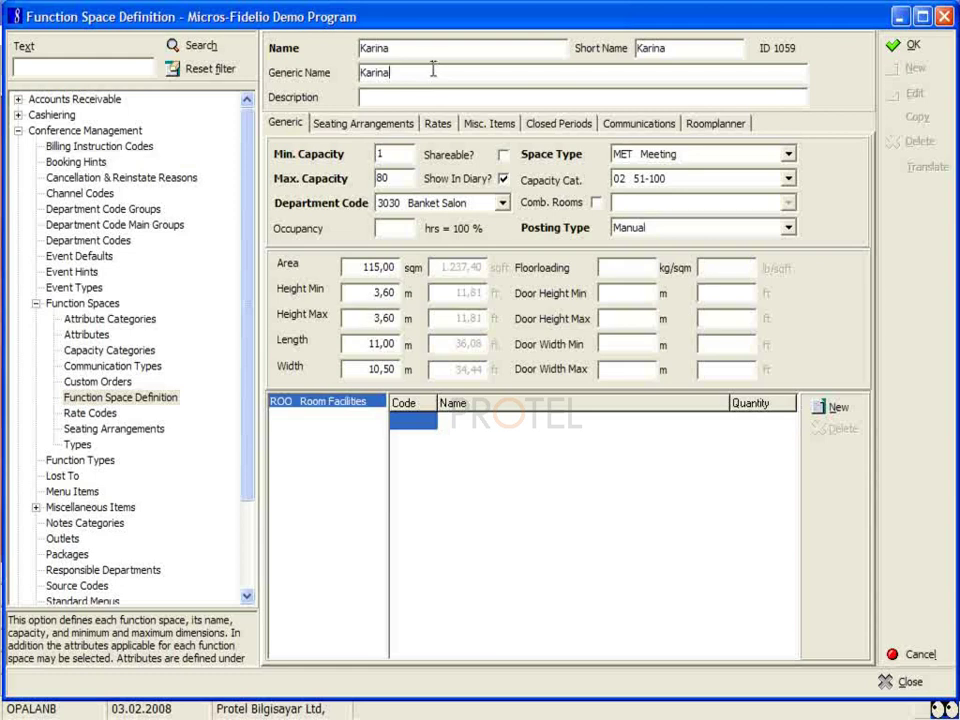
# Step: Set Karina's maximum capacity to 100, area to 183 sqm and length to 16,5 m
pyautogui.click(391, 176)
pyautogui.press('BackSpace')
pyautogui.press('BackSpace')
pyautogui.write('100')
pyautogui.moveTo(362, 267); pyautogui.dragTo(430, 272)
pyautogui.write('183')
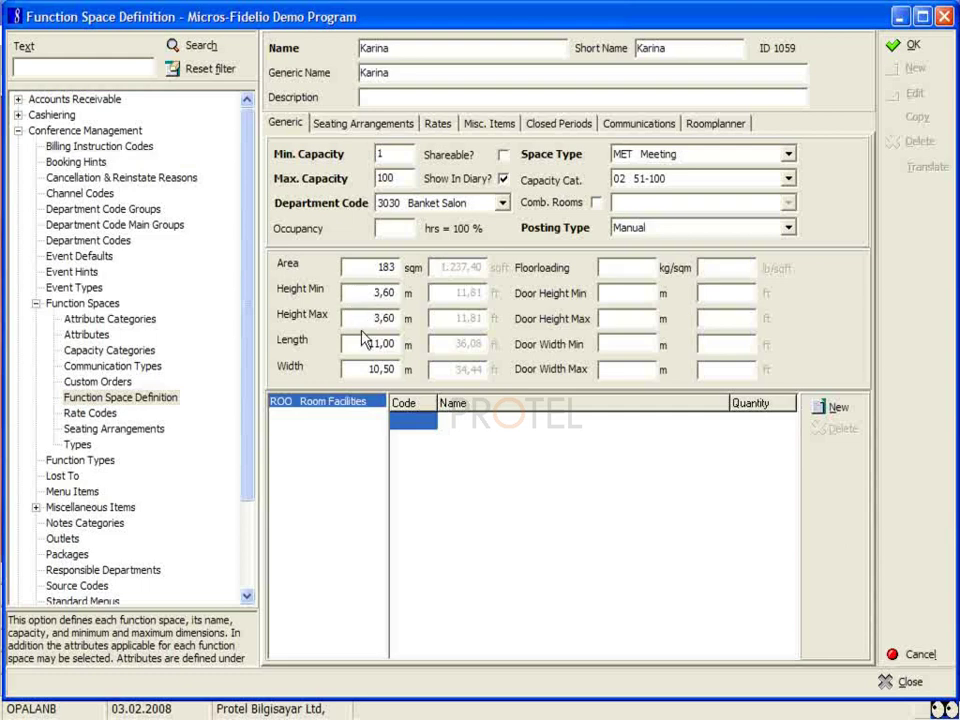
pyautogui.moveTo(368, 343); pyautogui.dragTo(435, 352)
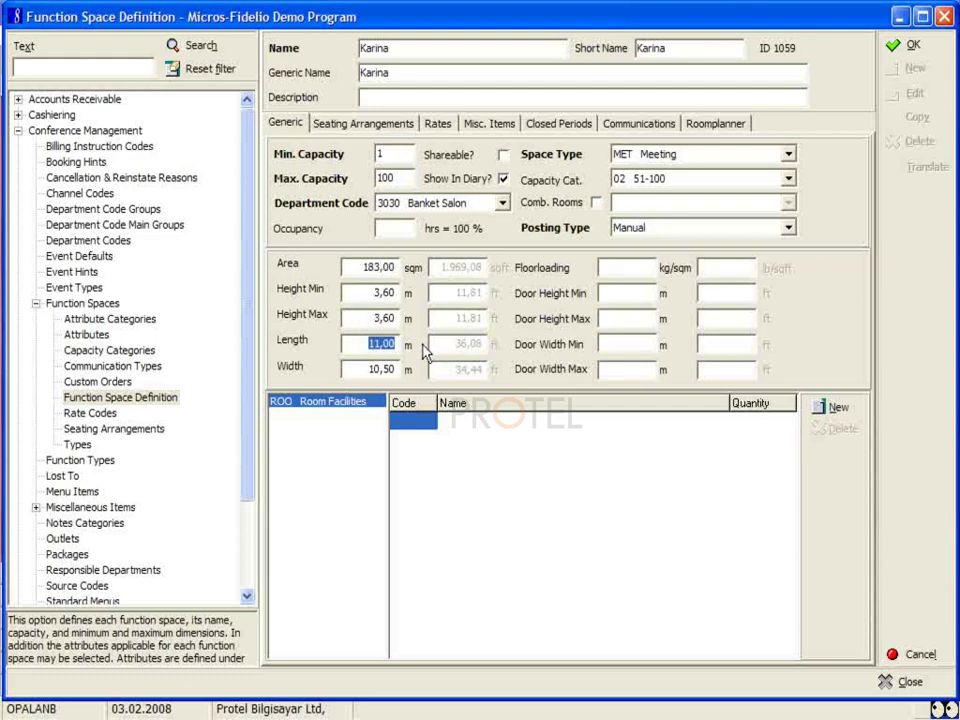
pyautogui.write('16,5')
# Step: Define Karina as a combined room made up of Karina I and Karina II, and save the function space
pyautogui.click(596, 203)
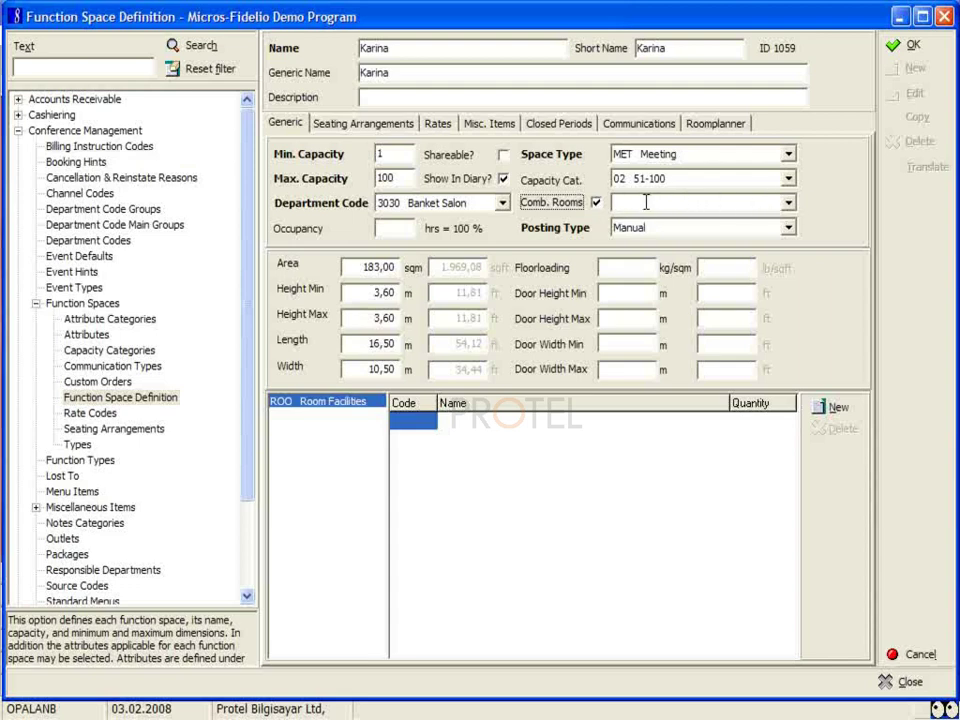
pyautogui.click(789, 204)
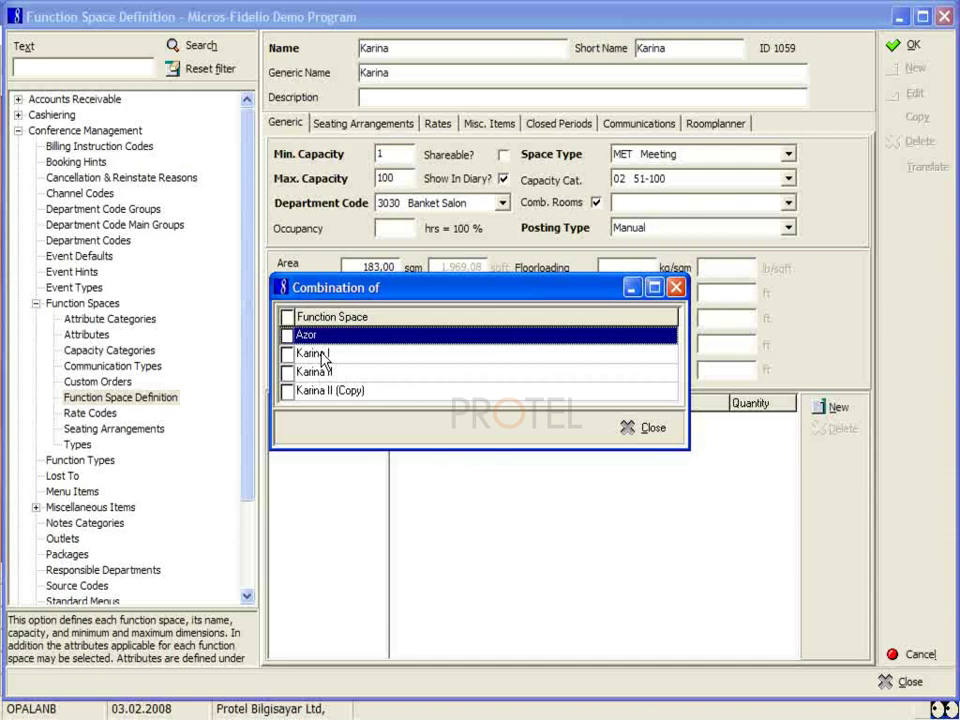
pyautogui.click(288, 354)
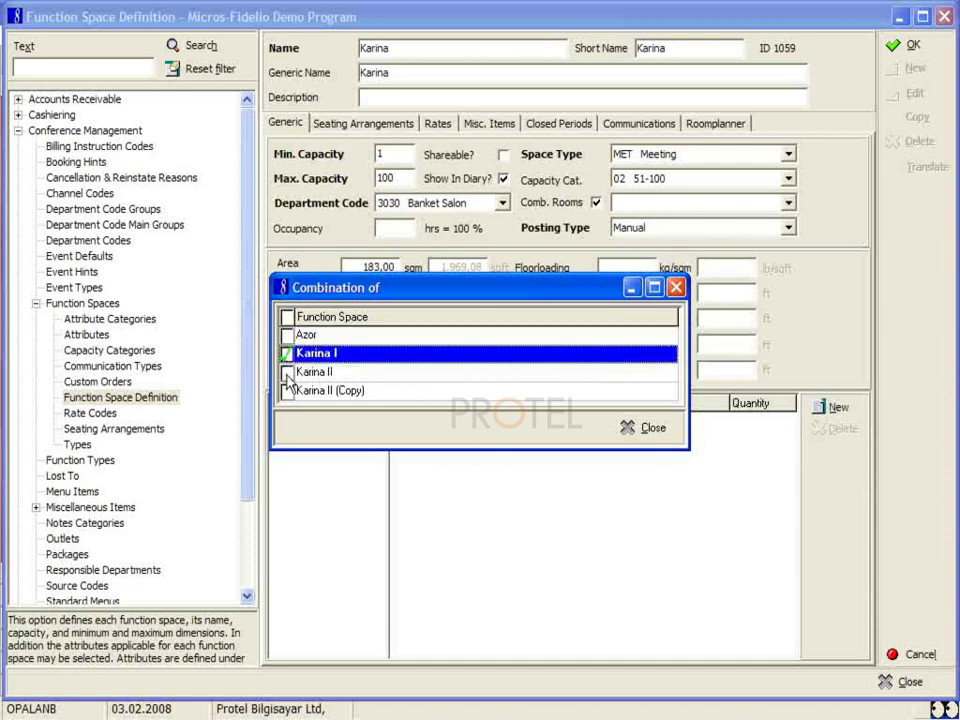
pyautogui.click(288, 373)
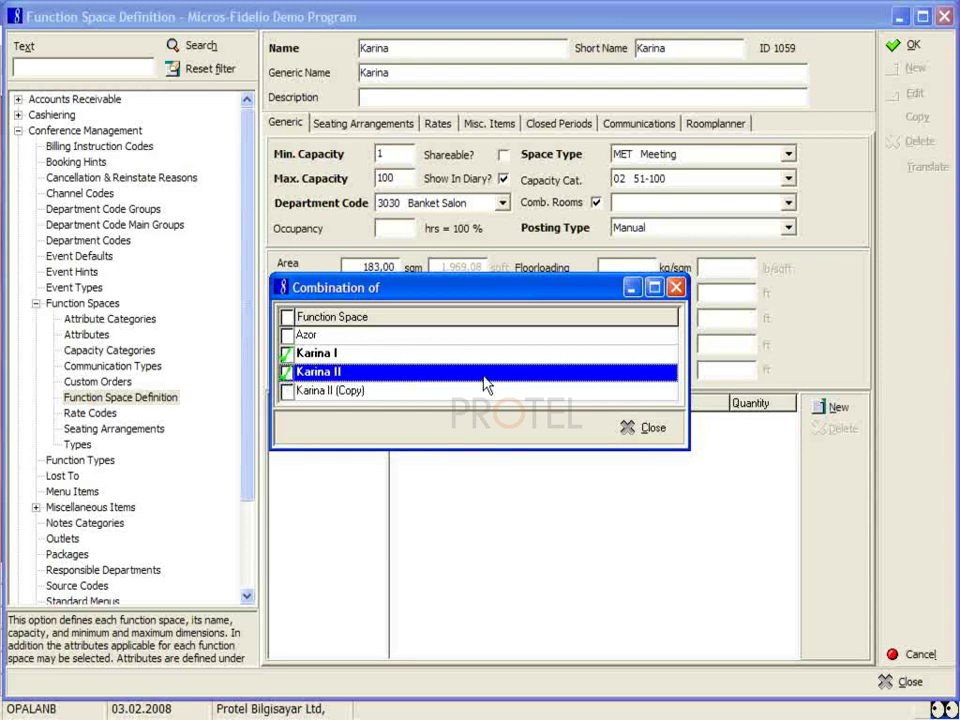
pyautogui.click(640, 440)
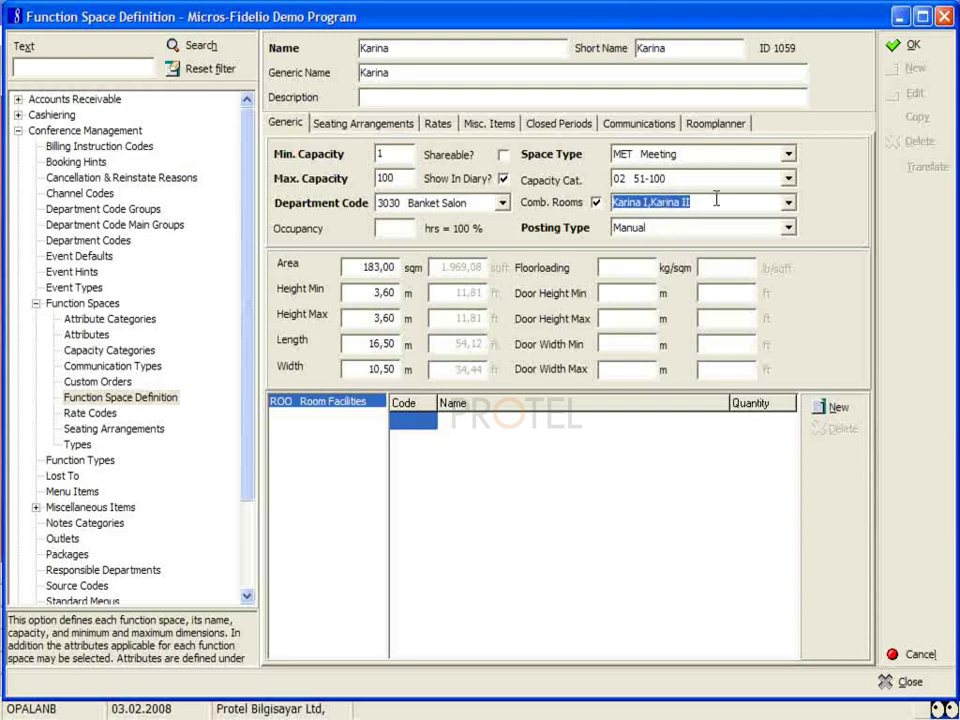
pyautogui.click(909, 44)
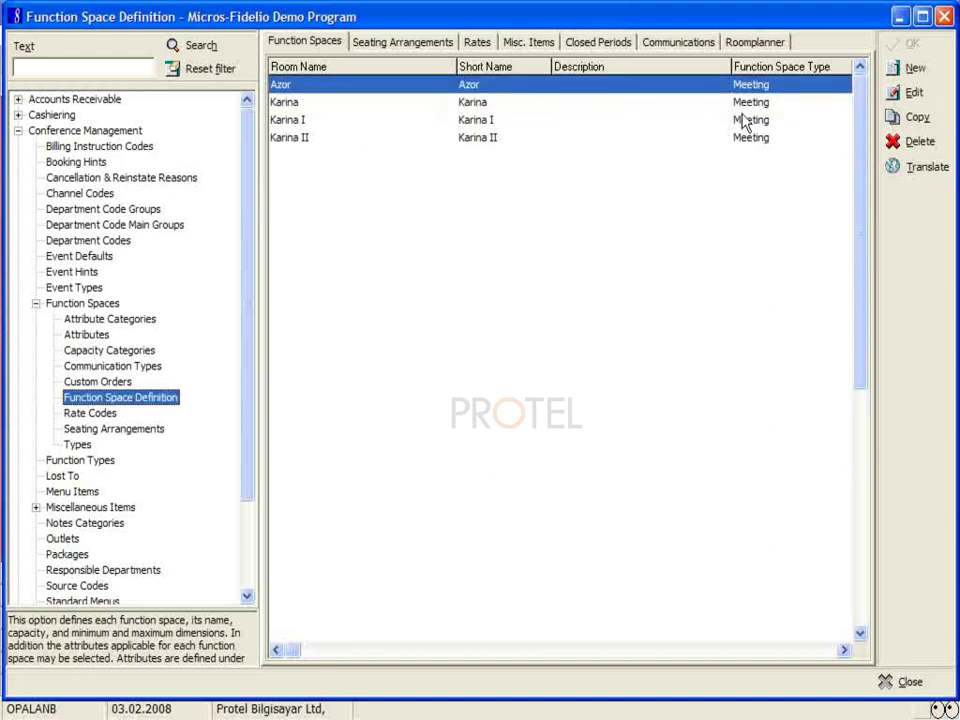
# Step: Start another function space named Karina Fuaye and copy that name into the short name and generic name
pyautogui.click(915, 70)
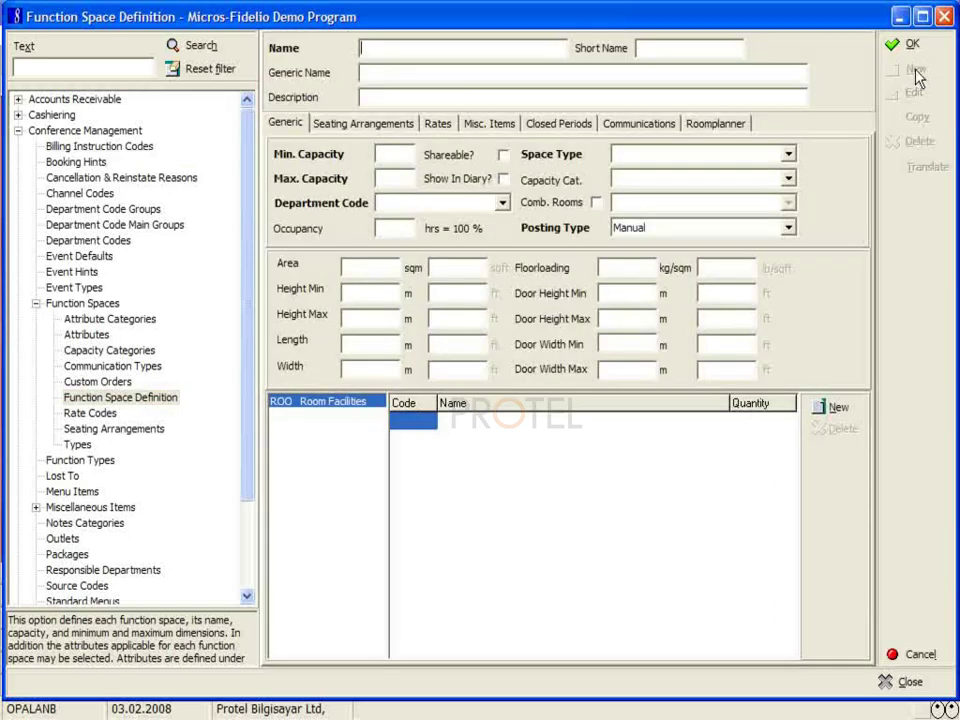
pyautogui.click(371, 45)
pyautogui.write('Karina Fuaye')
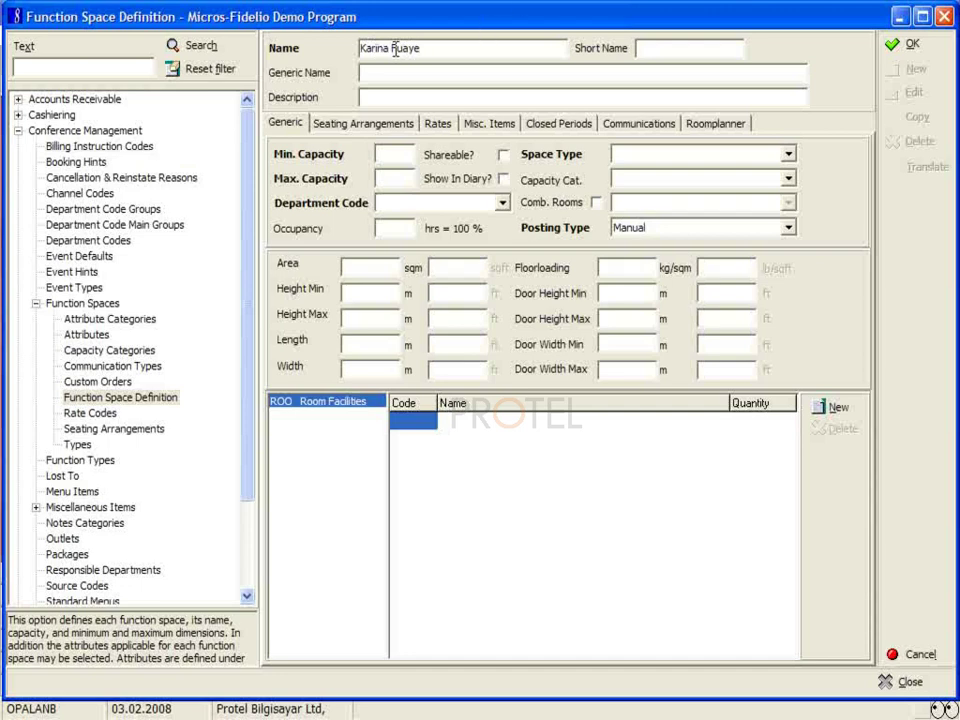
pyautogui.moveTo(424, 48); pyautogui.dragTo(358, 48)
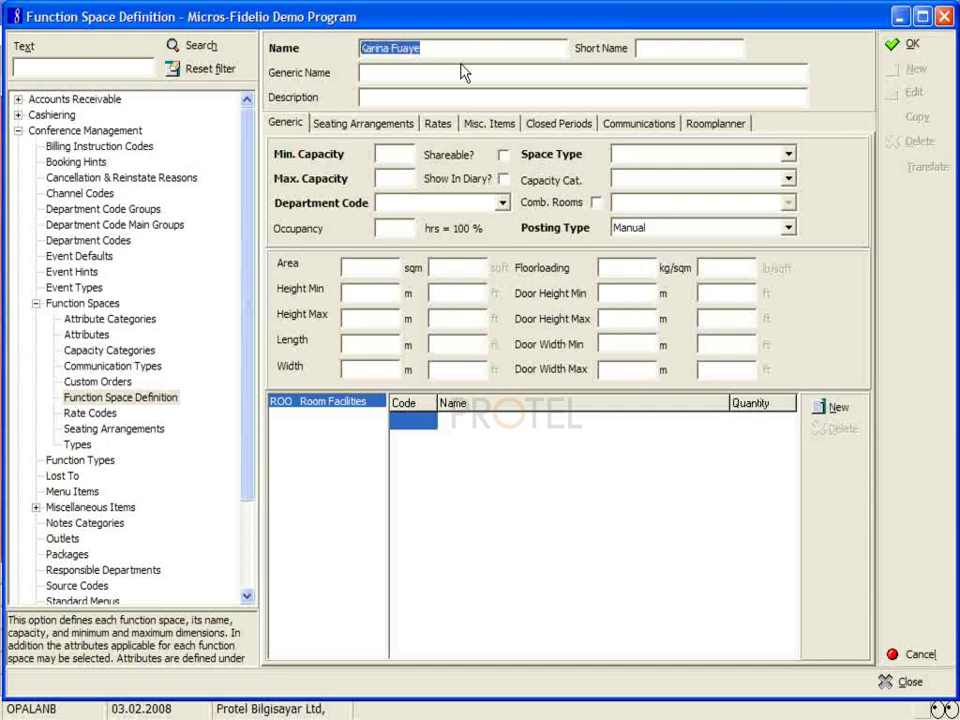
pyautogui.click(647, 50)
pyautogui.hotkey('ctrl', 'v')
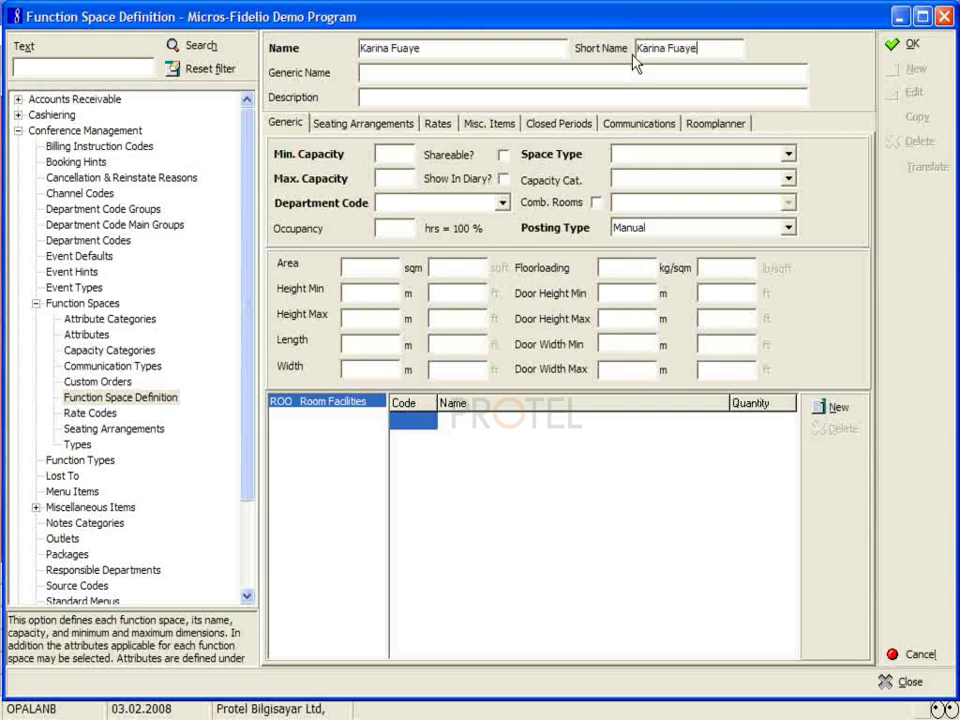
pyautogui.click(501, 67)
pyautogui.hotkey('ctrl', 'v')
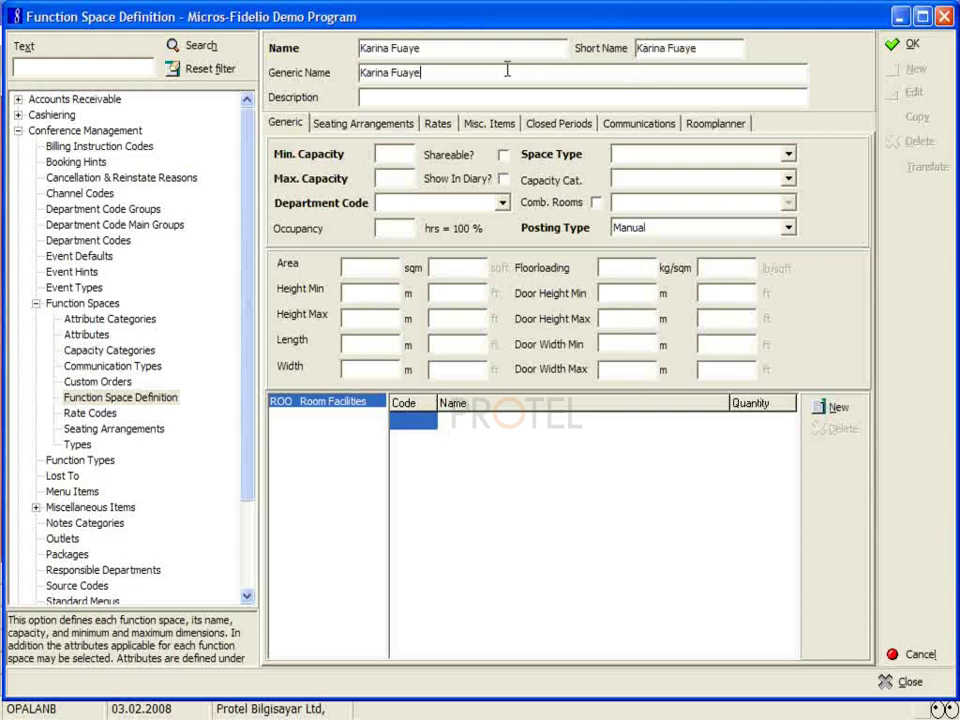
pyautogui.click(400, 153)
pyautogui.write('1')
pyautogui.click(401, 178)
pyautogui.write('310')
pyautogui.click(398, 212)
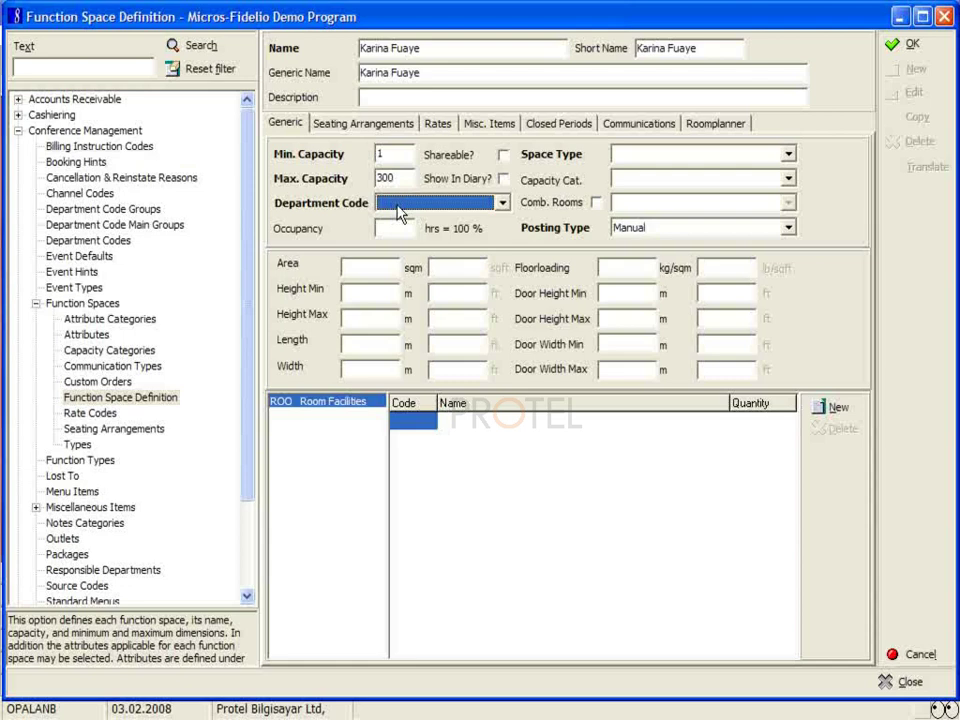
pyautogui.press('Down')
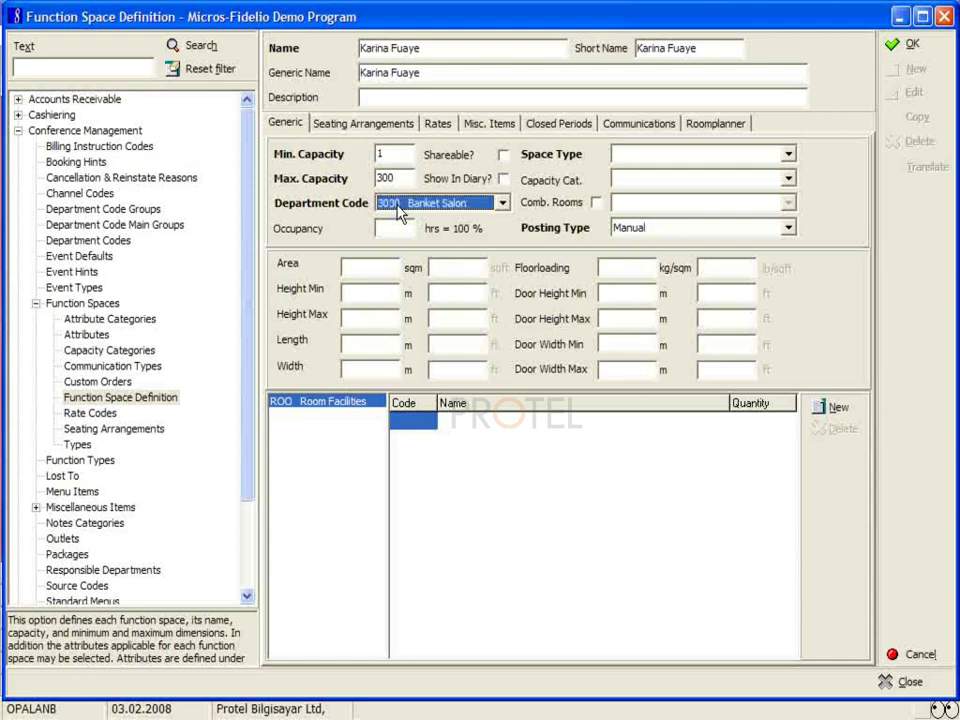
# Step: Make Karina Fuaye shareable and shown in the diary, and set its space type to FYR Foyer
pyautogui.click(503, 180)
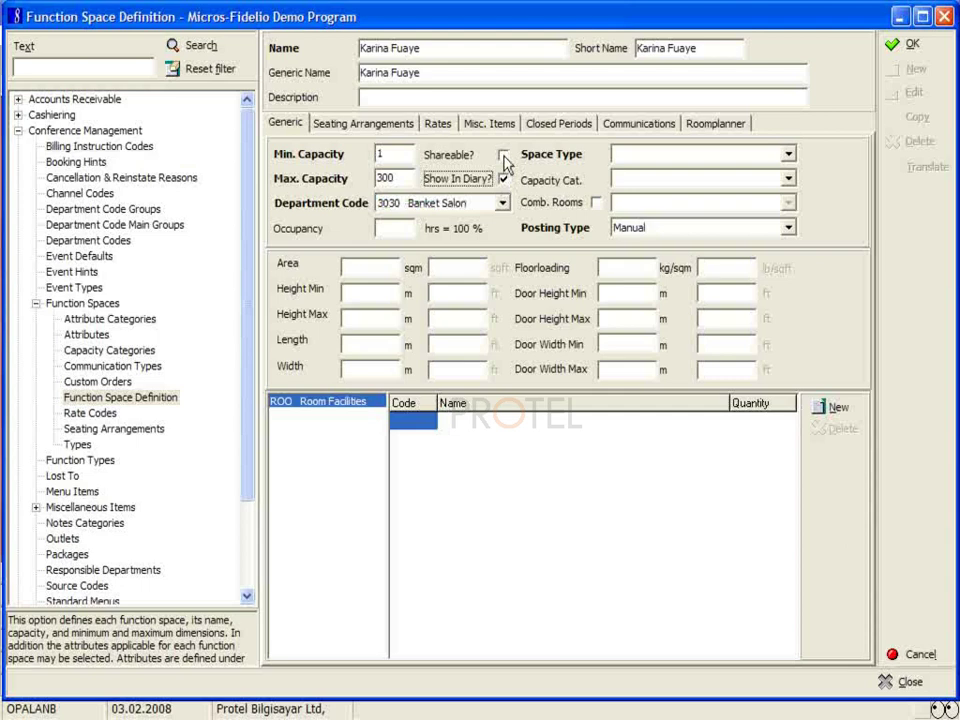
pyautogui.click(504, 157)
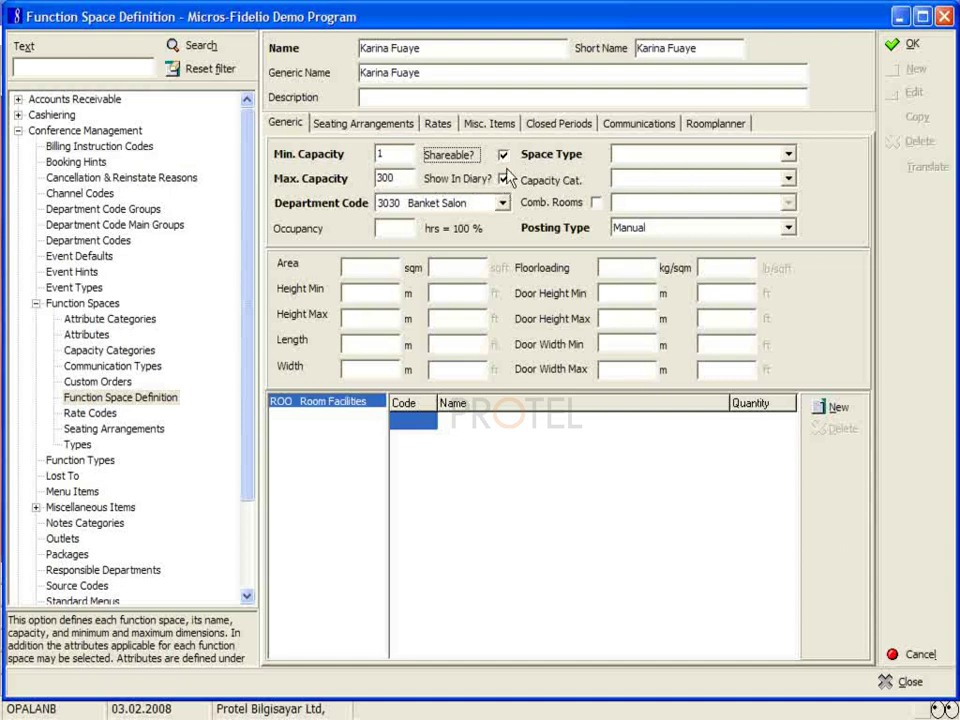
pyautogui.click(789, 156)
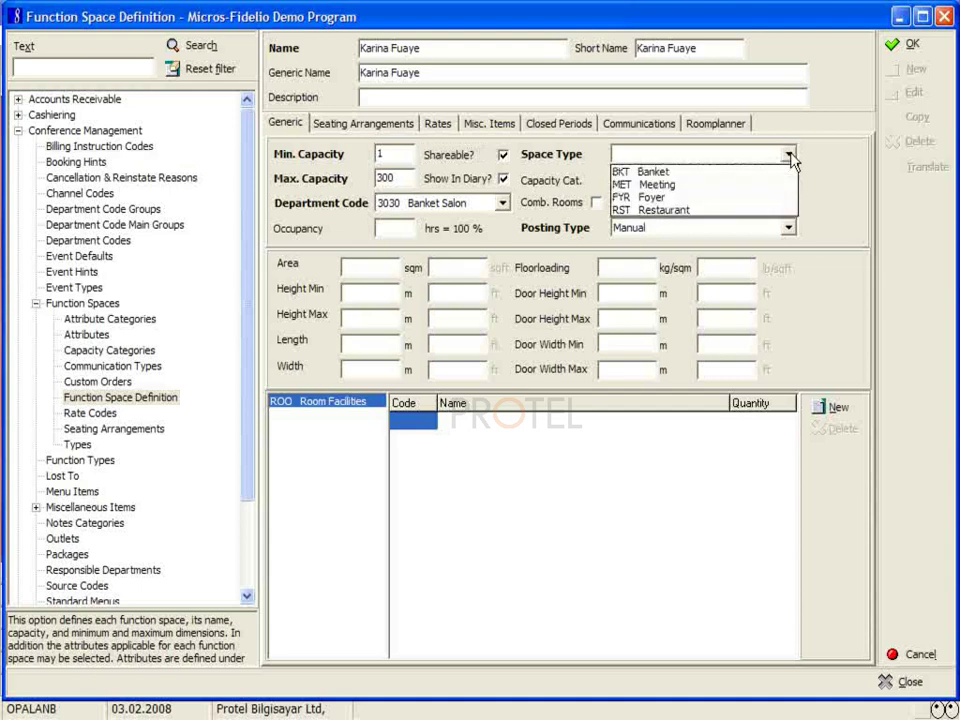
pyautogui.click(662, 198)
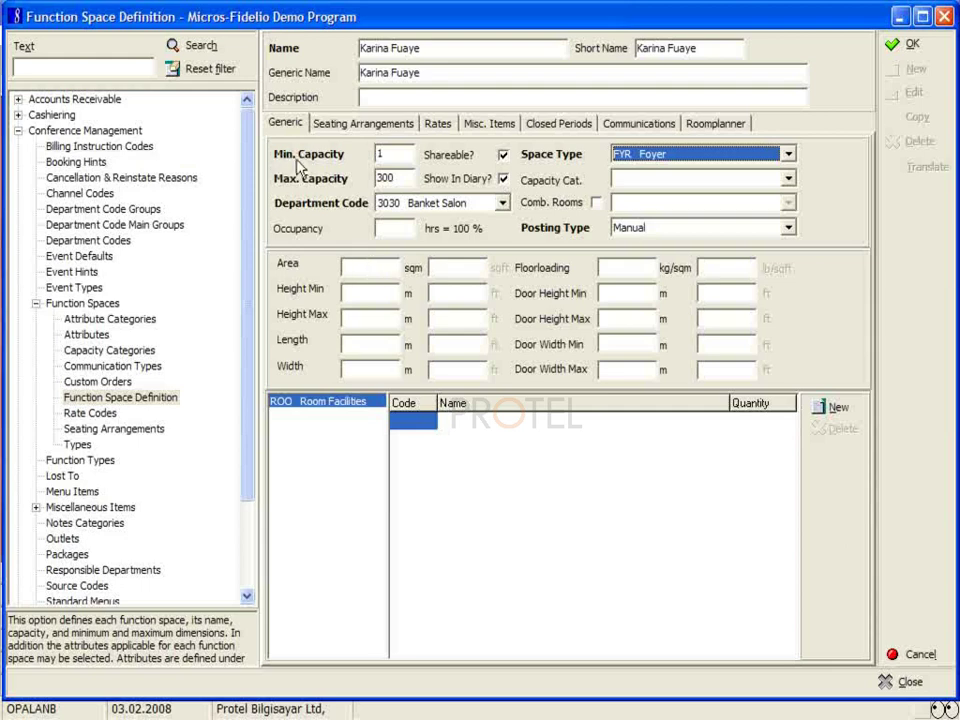
# Step: Set Karina Fuaye's area to 310 sqm and both its minimum and maximum height to 4 m
pyautogui.click(377, 266)
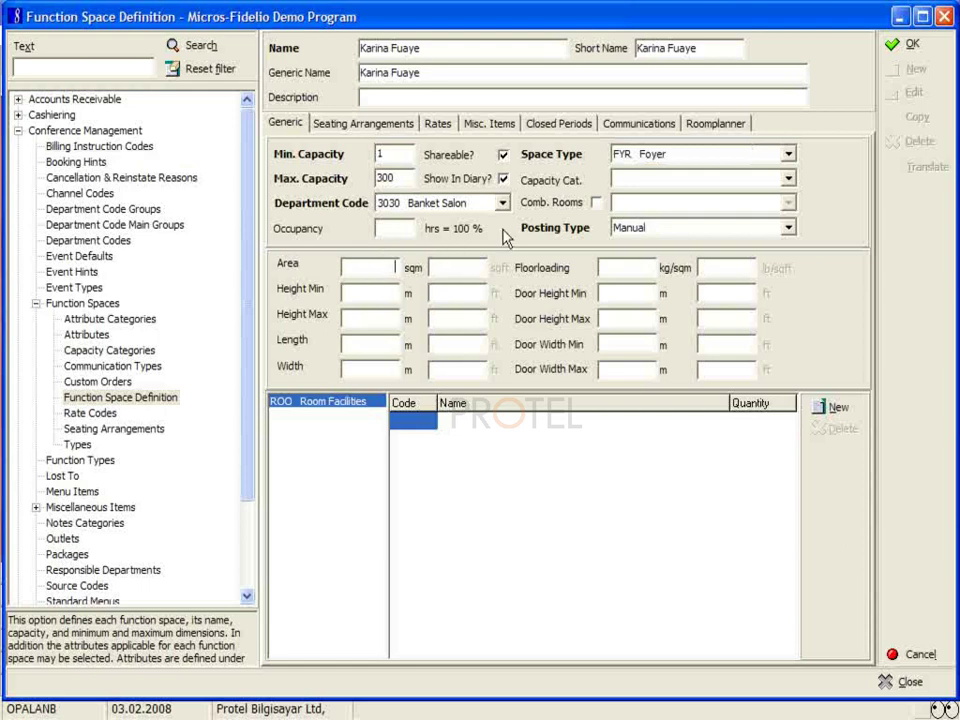
pyautogui.write('310')
pyautogui.click(388, 294)
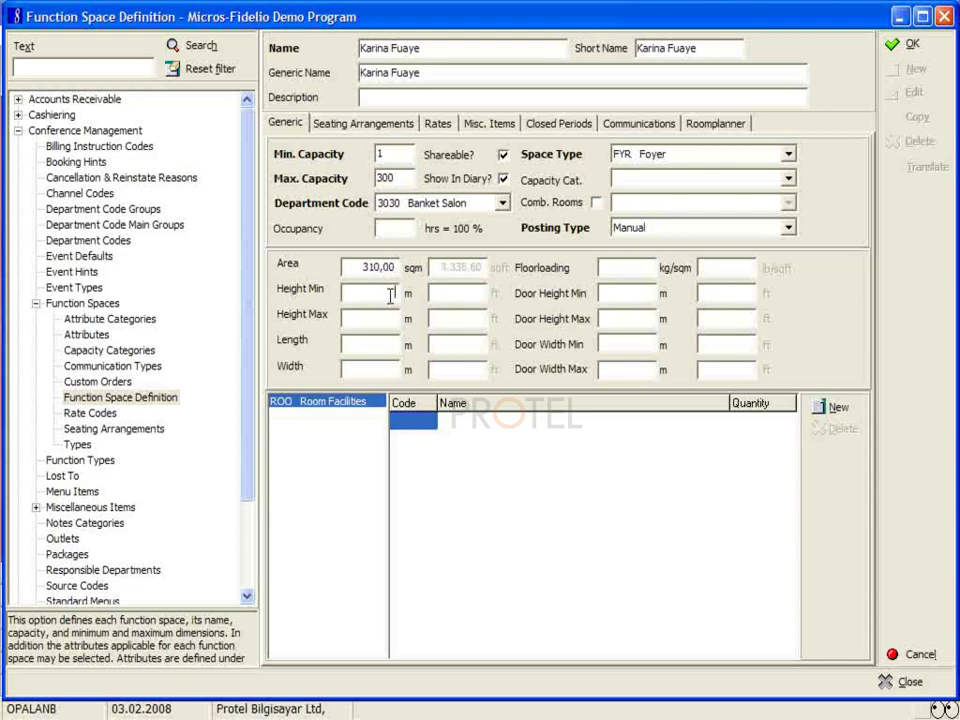
pyautogui.write('4')
pyautogui.click(389, 321)
pyautogui.write('4')
# Step: Set Karina Fuaye's length to 20 m and width to 15 m, and save the function space
pyautogui.click(394, 340)
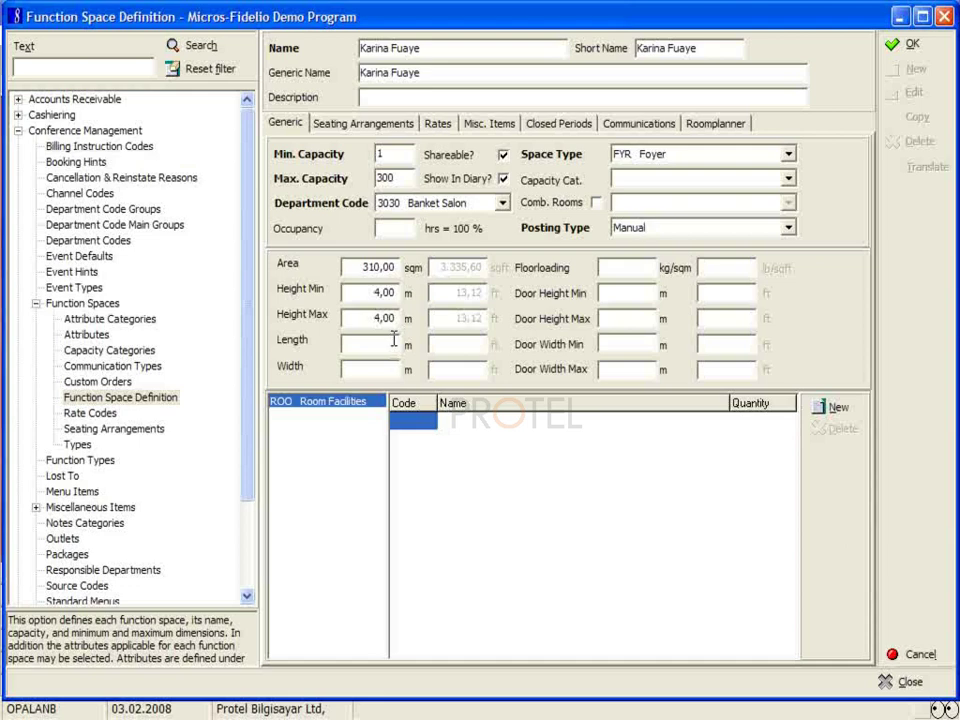
pyautogui.write('20')
pyautogui.click(383, 366)
pyautogui.write('15')
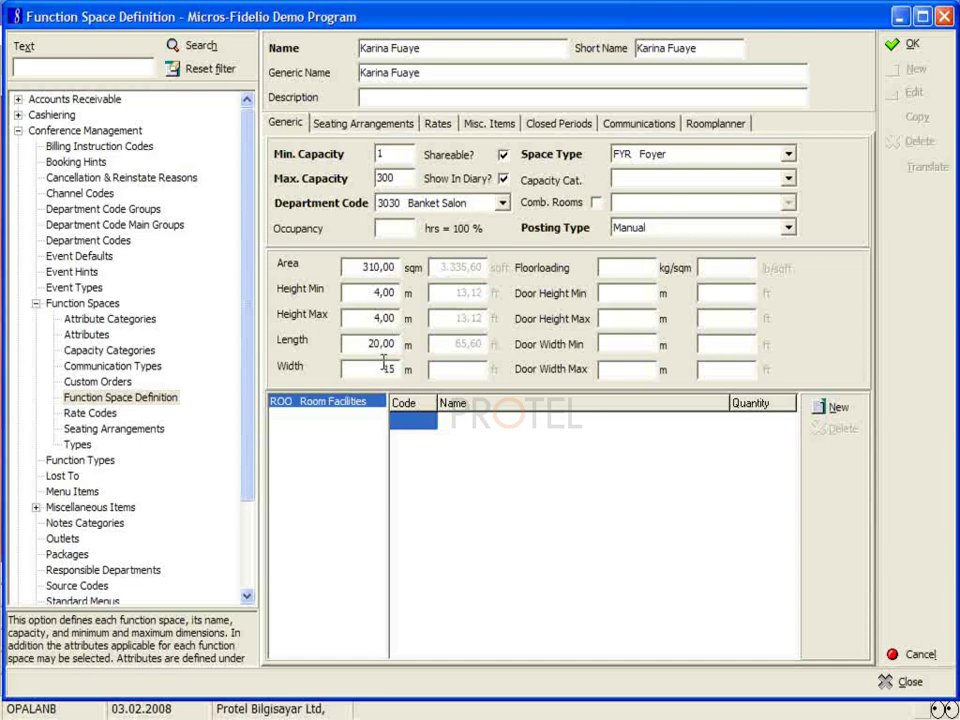
pyautogui.press('Tab')
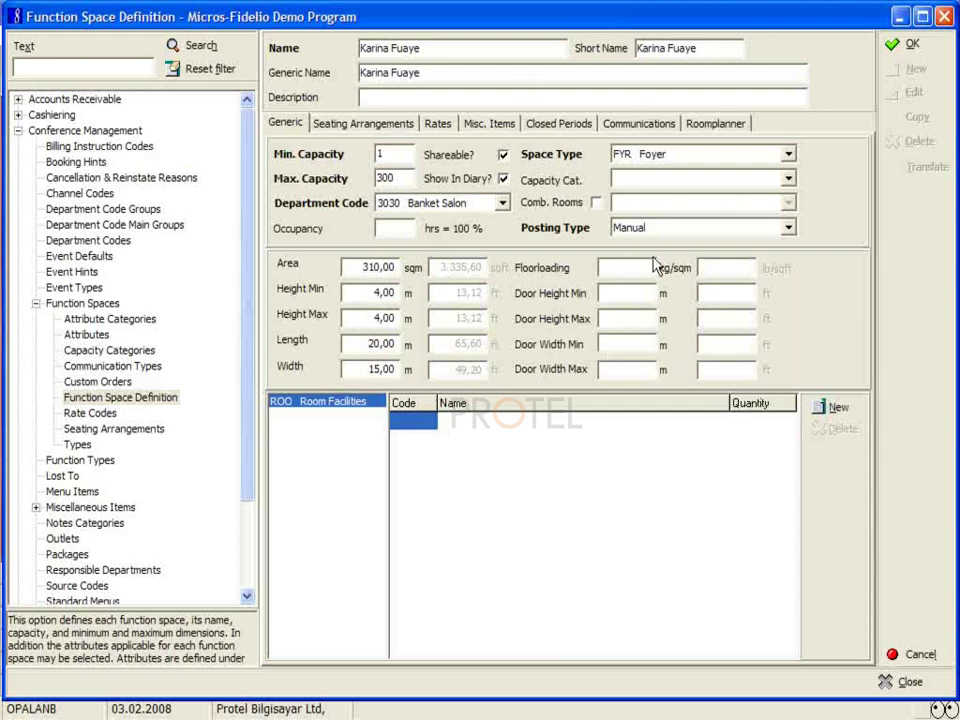
pyautogui.click(939, 47)
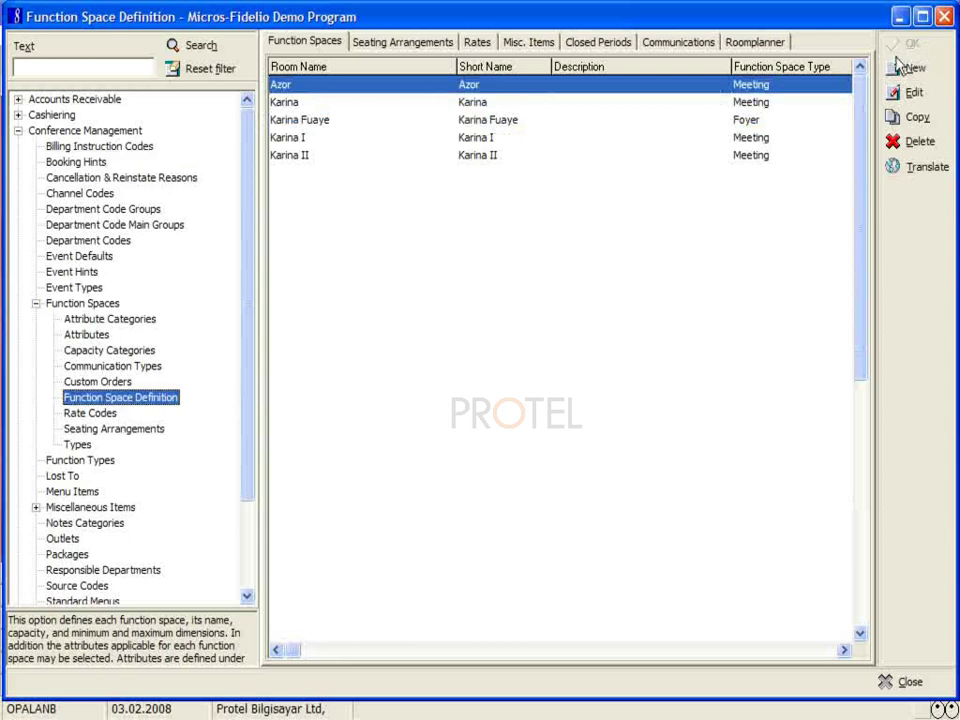
# Step: Review the saved definition of the Azor function space and leave it without changes
pyautogui.doubleClick(645, 88)
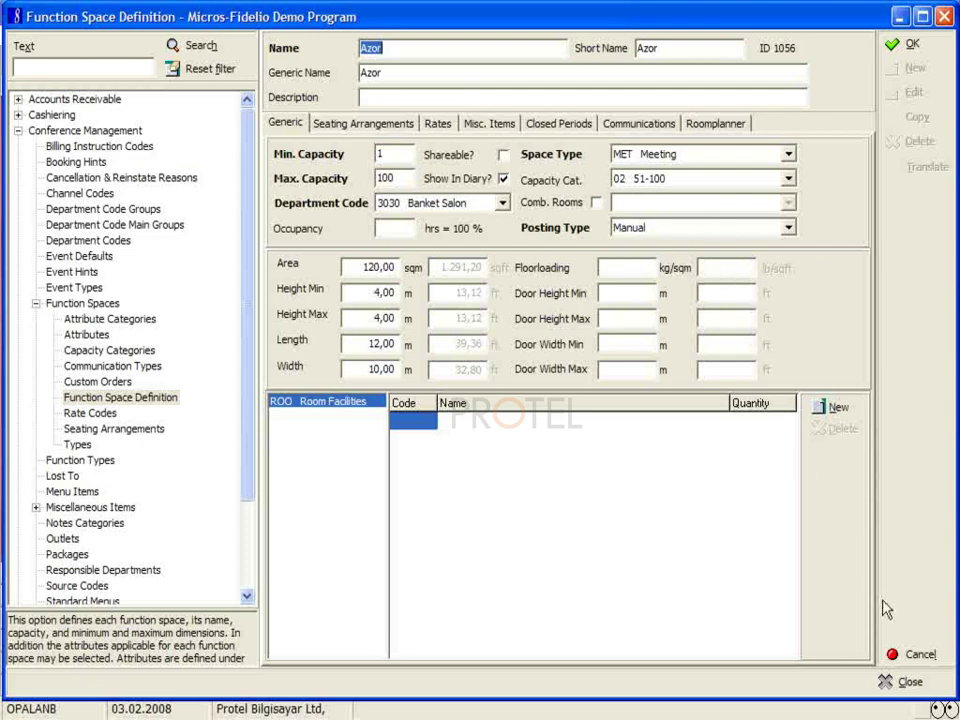
pyautogui.click(918, 654)
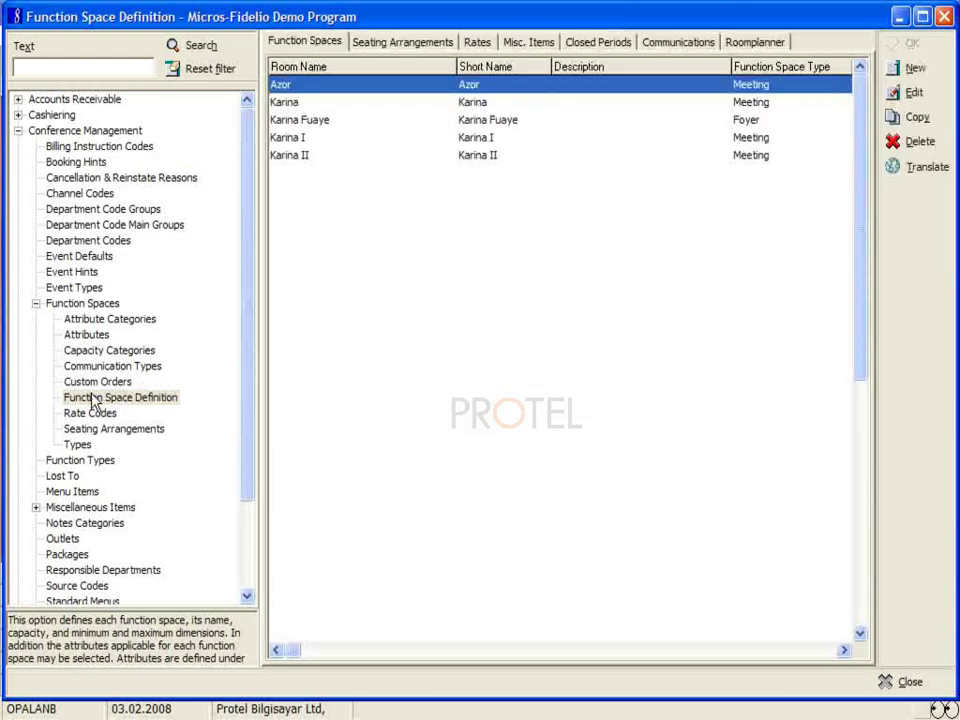
# Step: Examine the function space types, including a blank type entry and the Meeting type's details, without saving anything
pyautogui.click(76, 445)
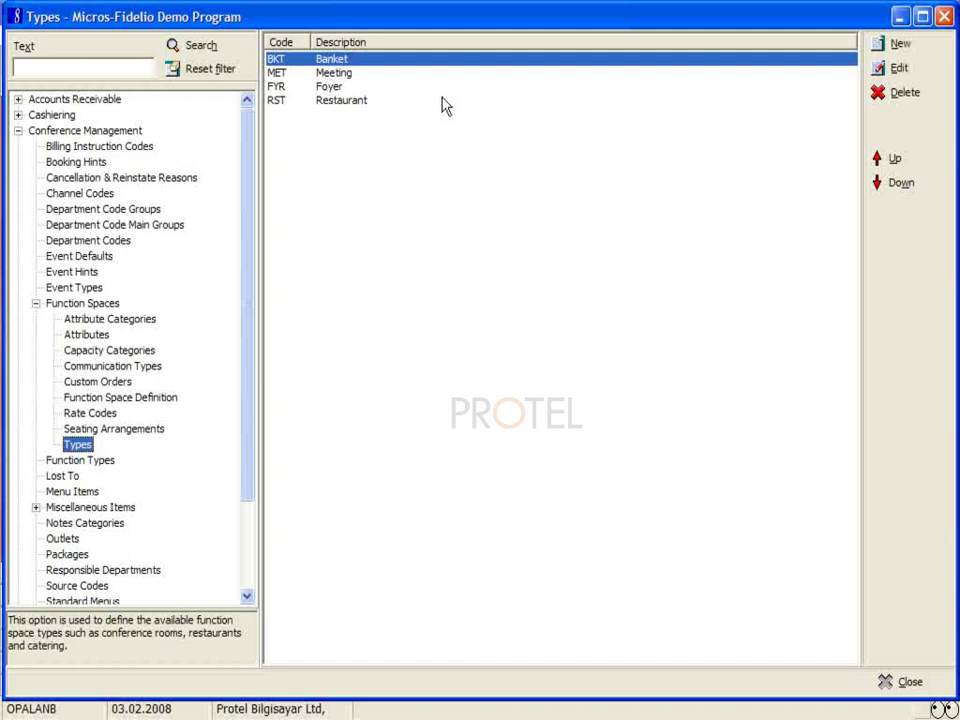
pyautogui.click(889, 50)
pyautogui.moveTo(534, 351); pyautogui.dragTo(469, 268)
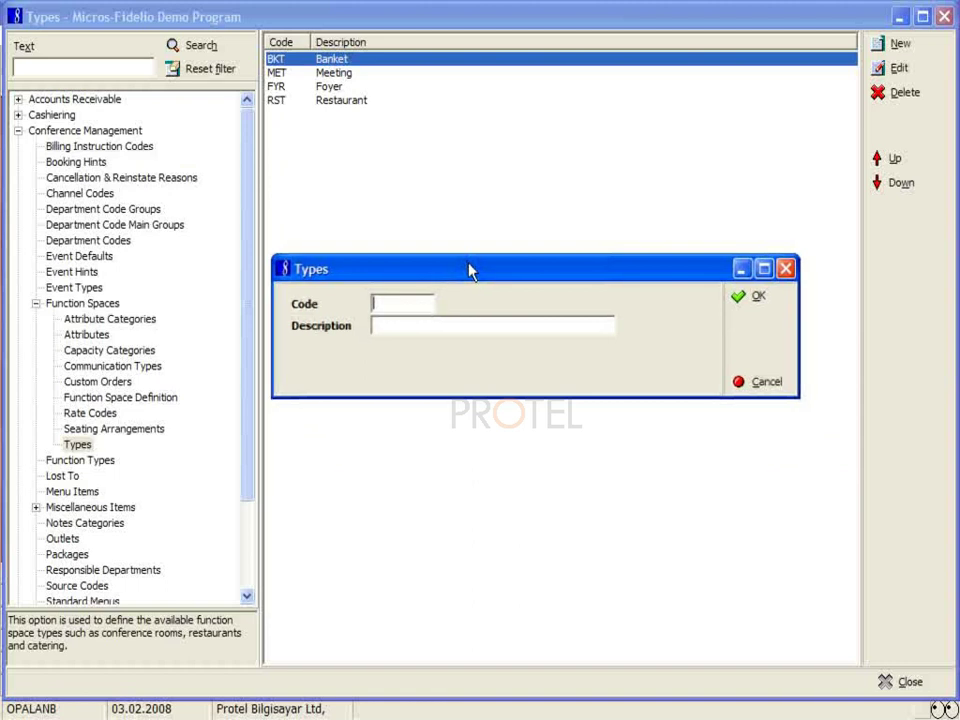
pyautogui.click(381, 327)
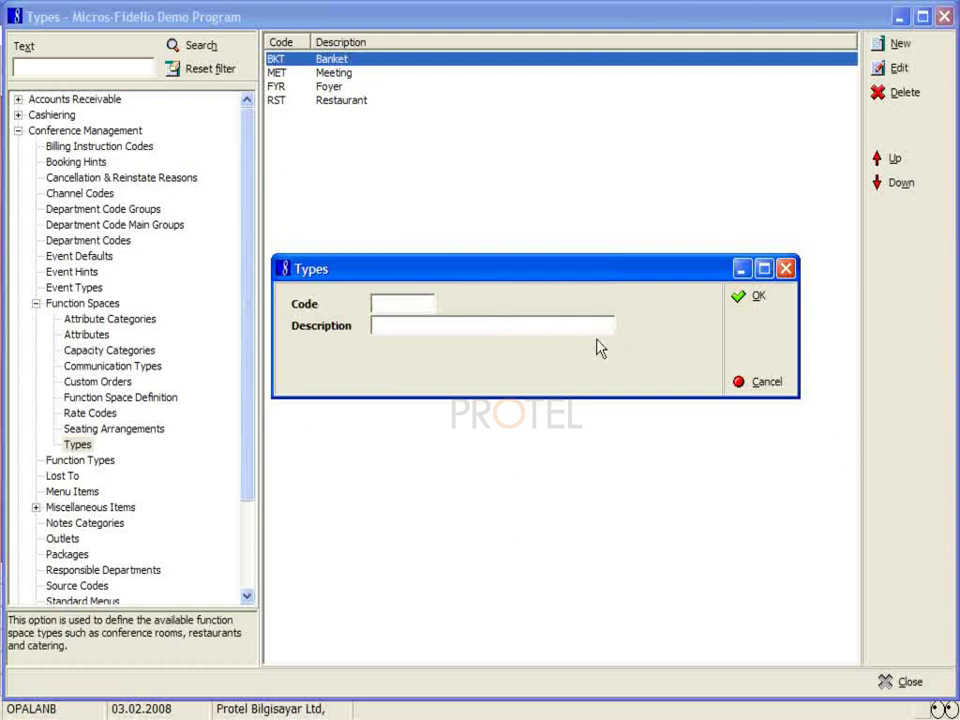
pyautogui.click(740, 386)
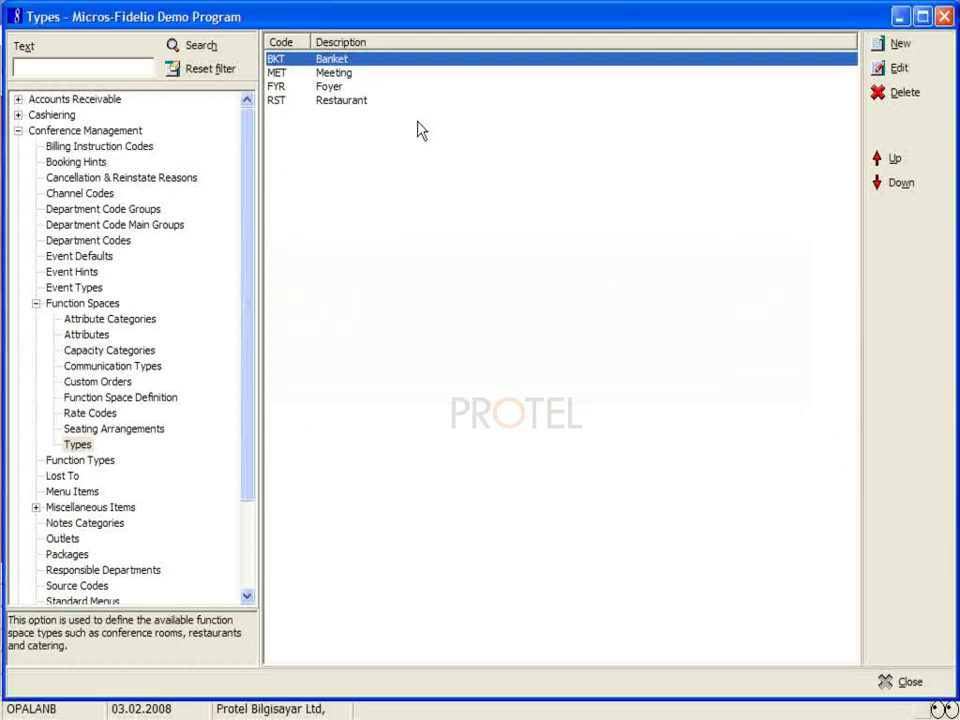
pyautogui.click(350, 73)
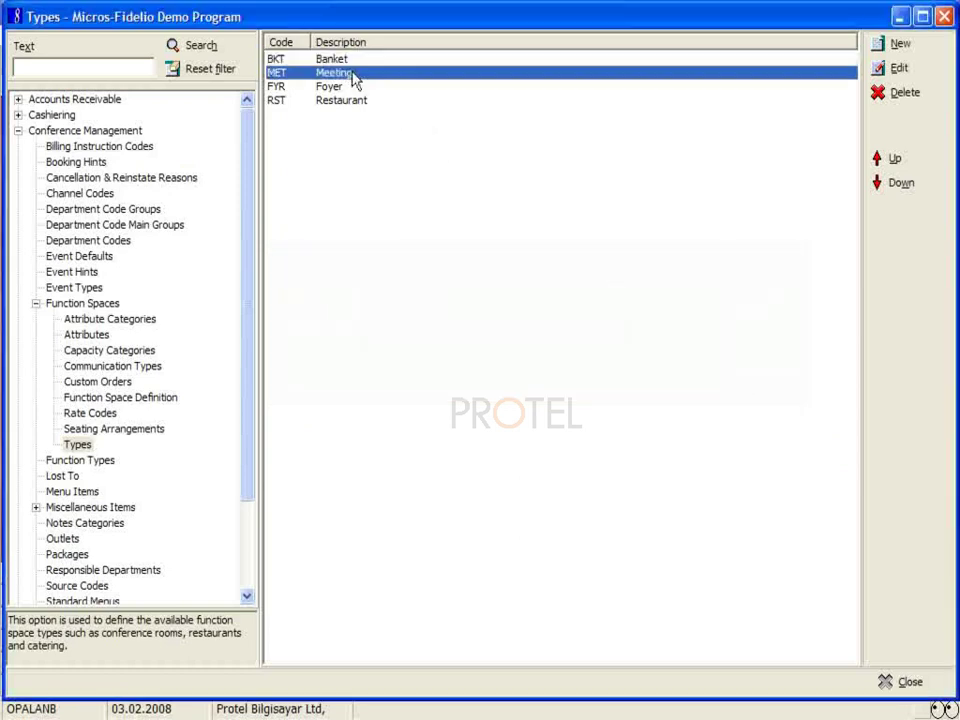
pyautogui.click(900, 70)
pyautogui.click(411, 326)
pyautogui.moveTo(411, 326); pyautogui.dragTo(370, 327)
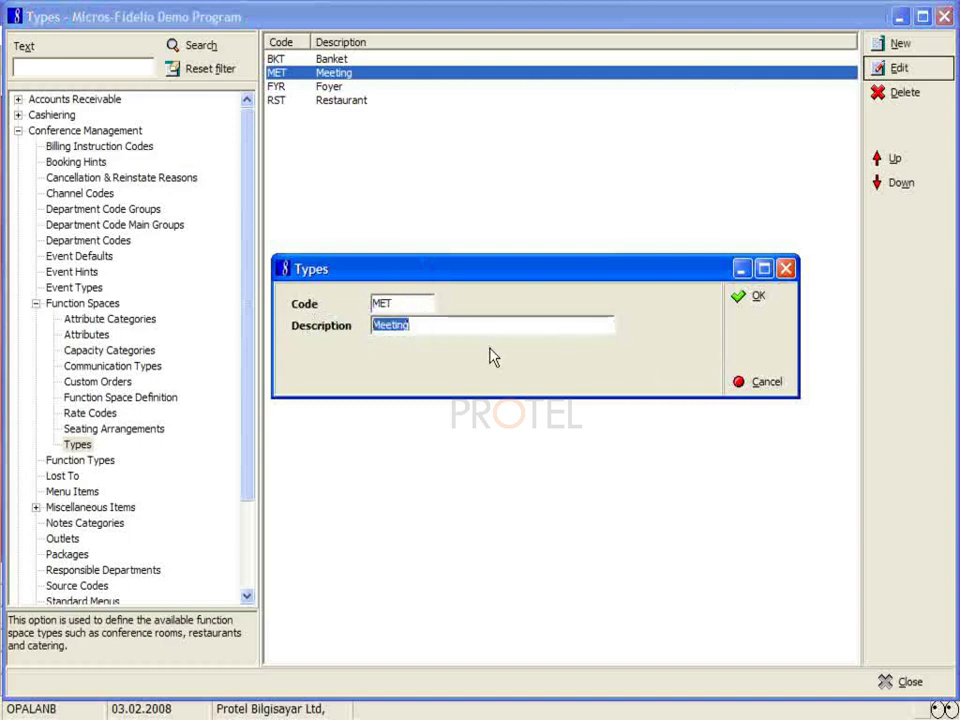
pyautogui.click(765, 382)
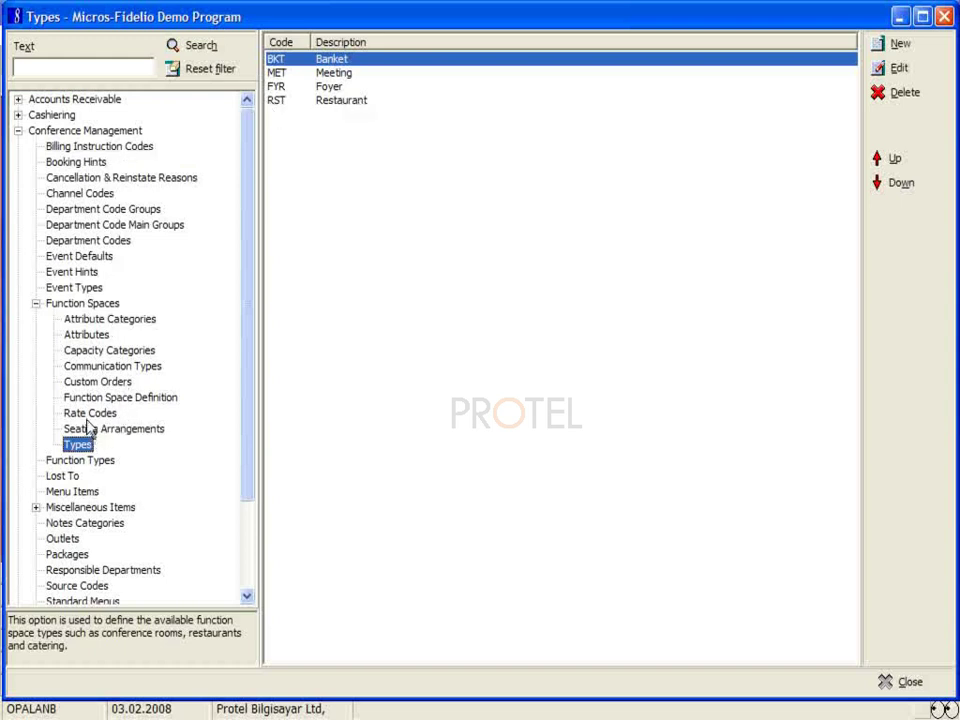
# Step: Examine the capacity categories, including the code, description and value of the 51-100 category
pyautogui.click(82, 352)
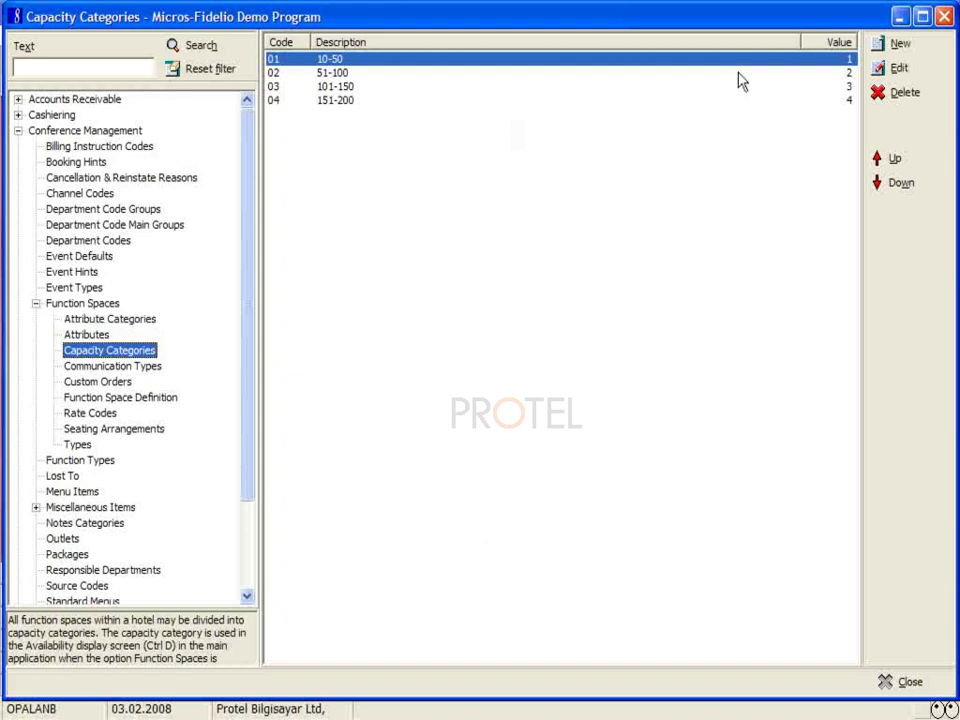
pyautogui.click(645, 74)
pyautogui.click(893, 71)
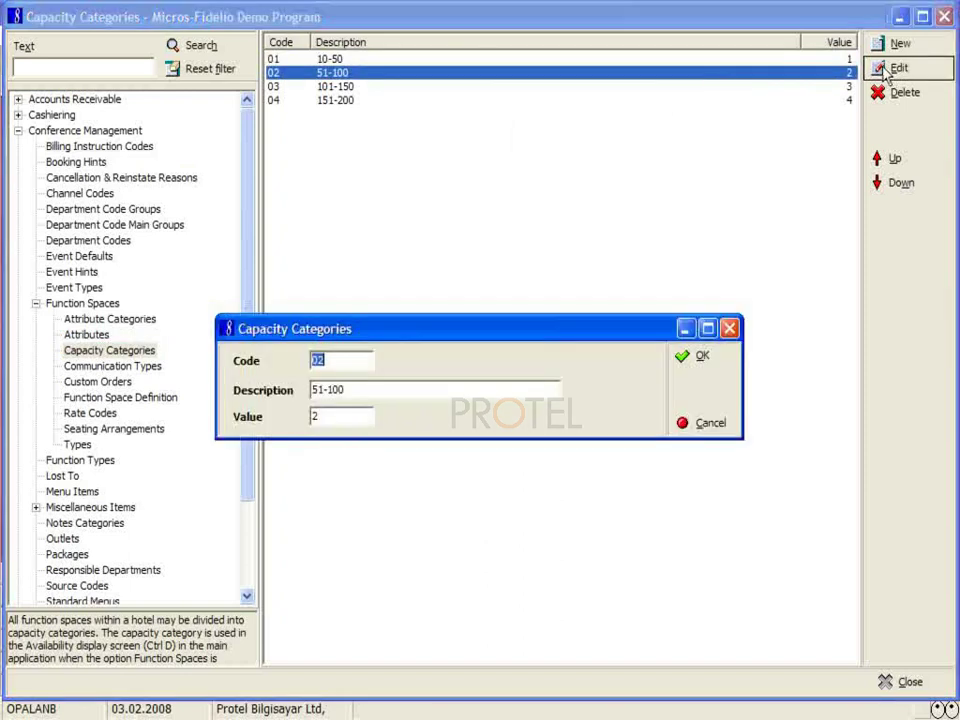
pyautogui.moveTo(514, 331); pyautogui.dragTo(555, 207)
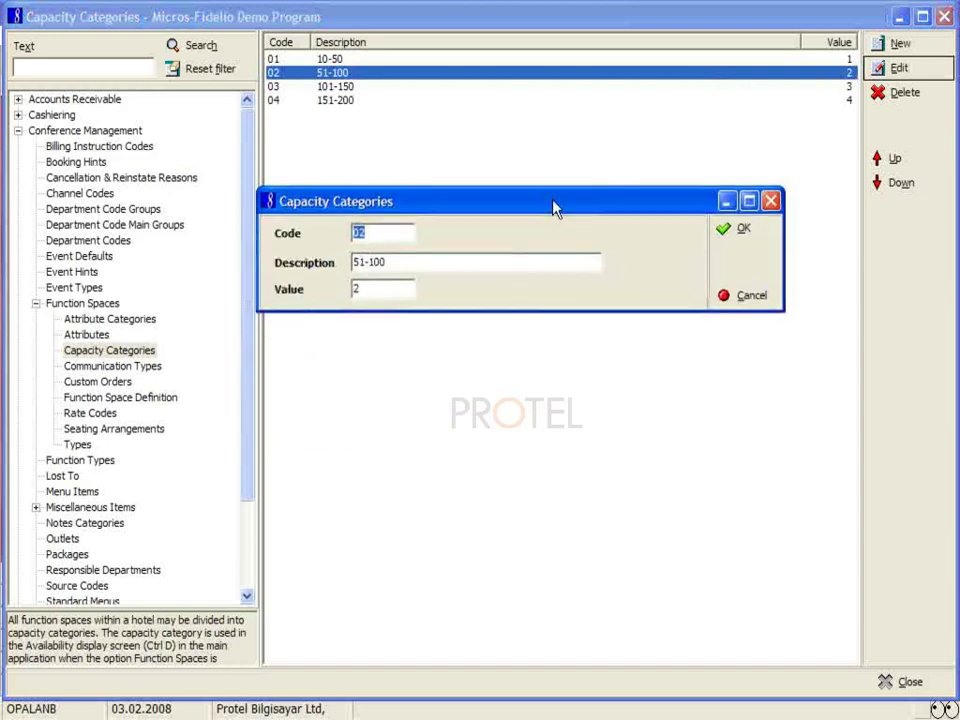
pyautogui.click(396, 264)
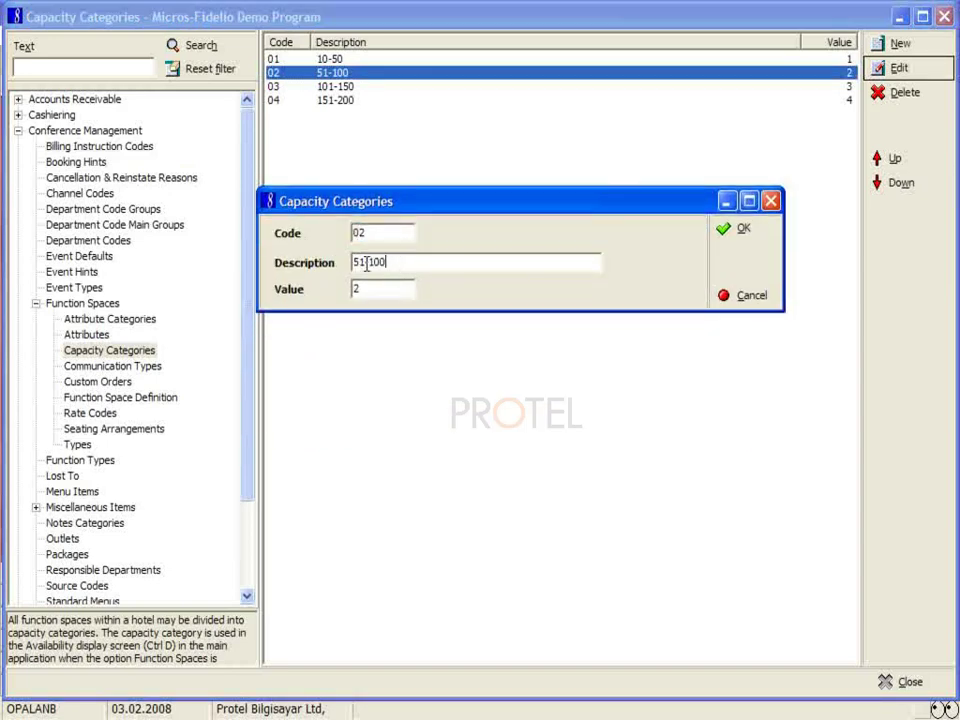
pyautogui.doubleClick(367, 264)
pyautogui.click(733, 228)
pyautogui.click(379, 86)
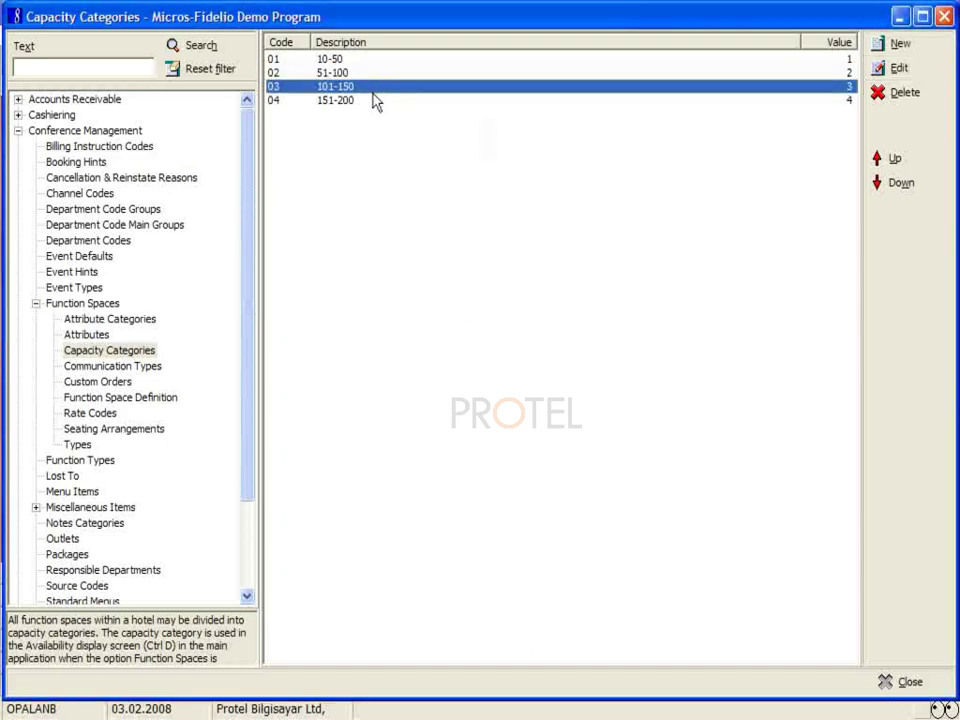
pyautogui.click(368, 100)
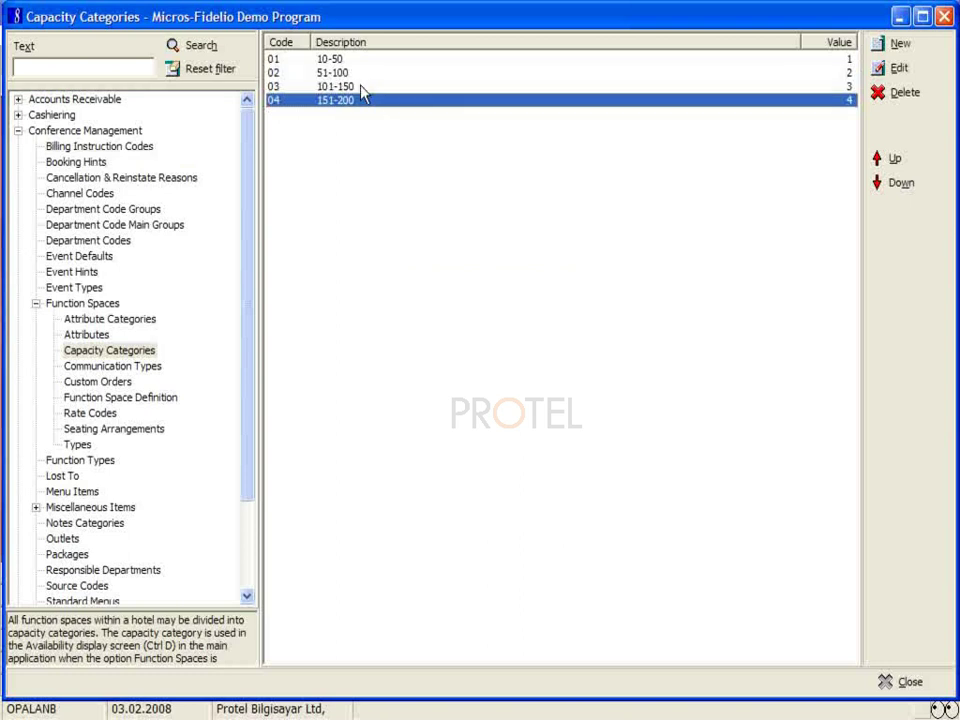
pyautogui.click(364, 87)
pyautogui.click(354, 73)
pyautogui.click(352, 60)
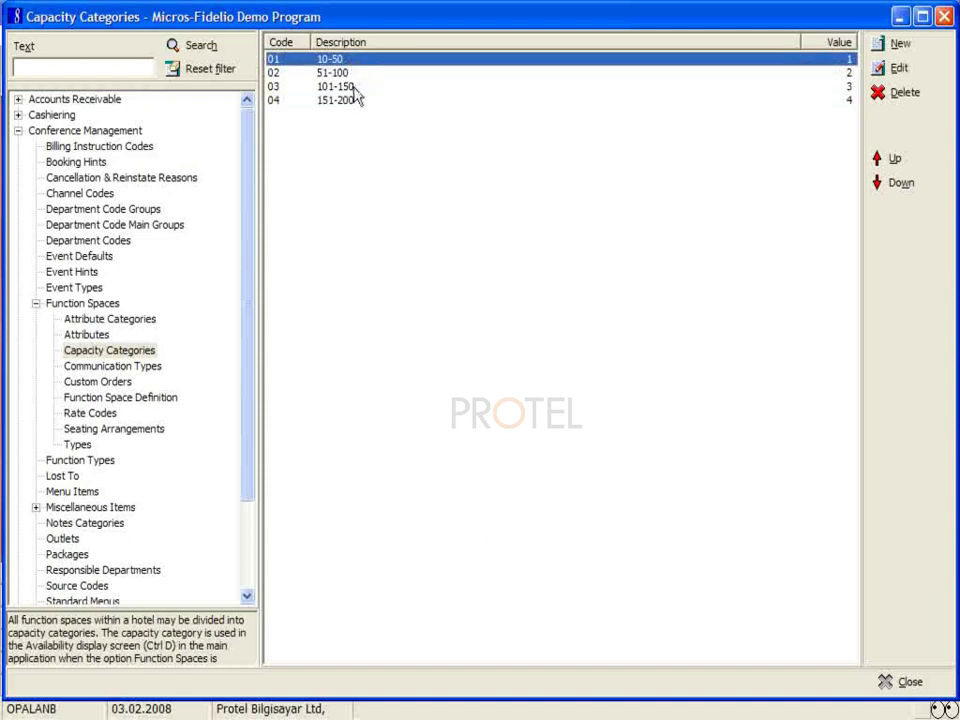
pyautogui.hotkey('shift', 'Tab')
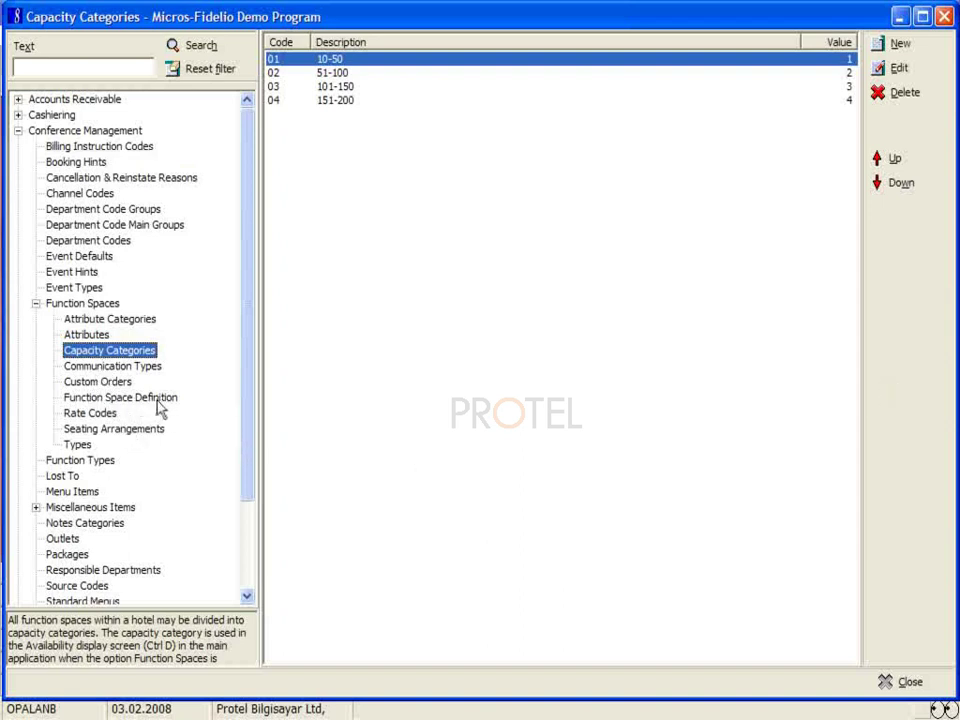
# Step: Add a seating arrangement with code THT and description Theatre, and save it
pyautogui.click(107, 429)
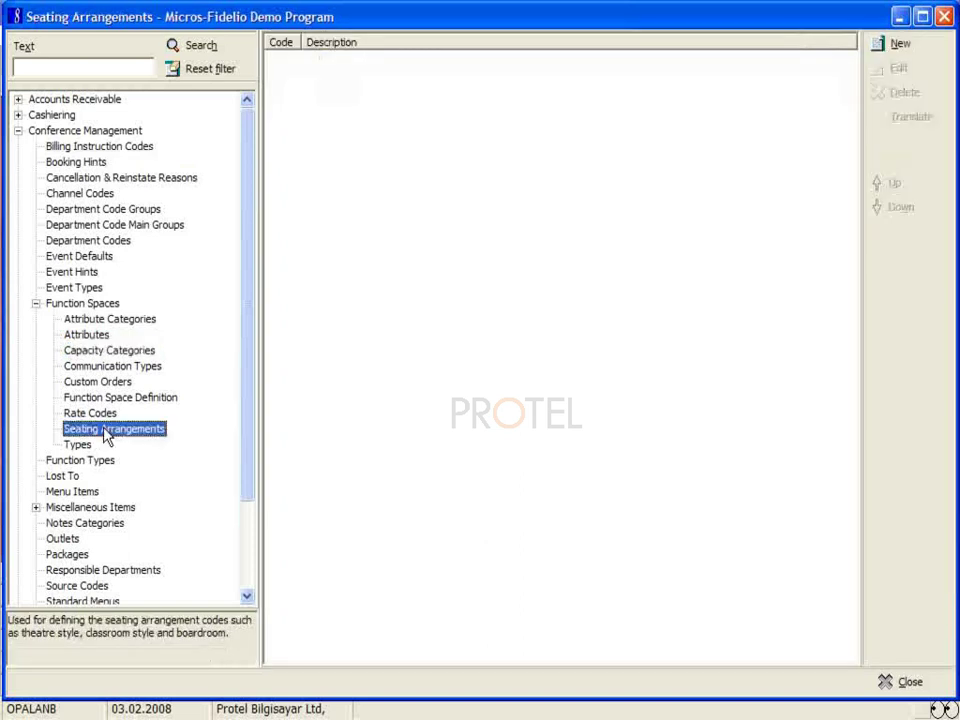
pyautogui.click(881, 50)
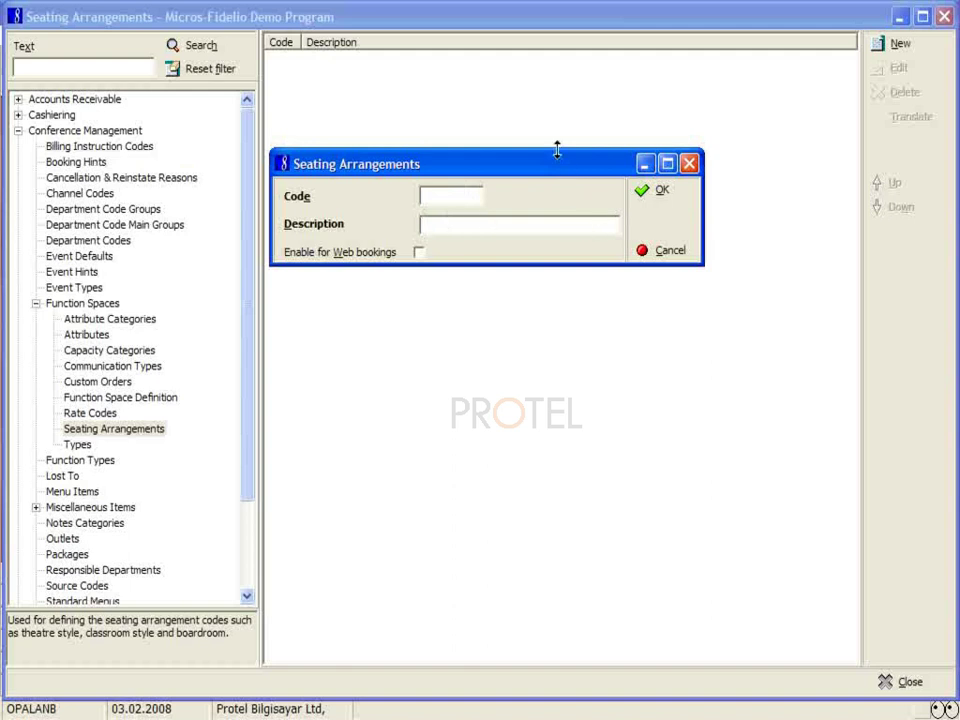
pyautogui.write('Theatre')
pyautogui.click(443, 195)
pyautogui.write('THT')
pyautogui.click(663, 195)
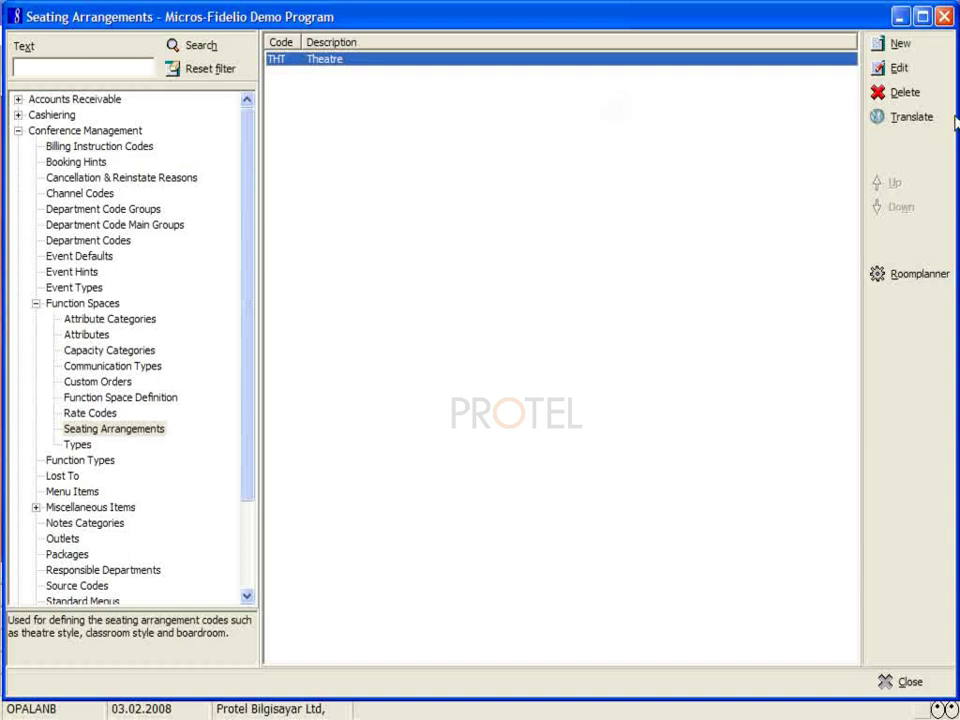
# Step: Add a seating arrangement with code CLS and description Class Room, and save it
pyautogui.click(900, 45)
pyautogui.moveTo(411, 118); pyautogui.dragTo(591, 150)
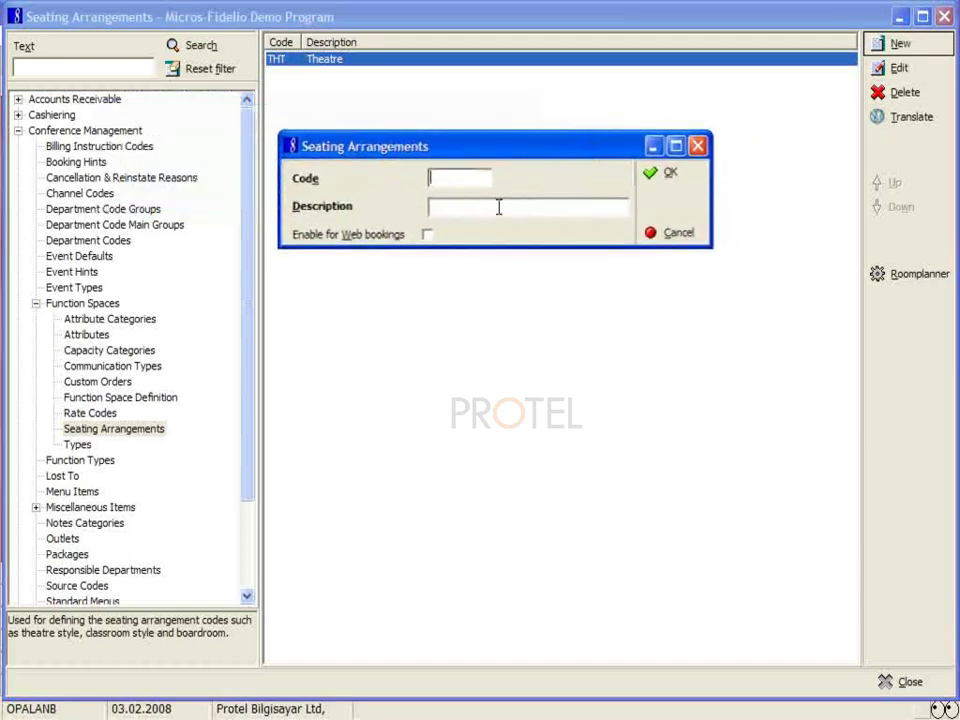
pyautogui.write('CLS')
pyautogui.press('Tab')
pyautogui.write('Class')
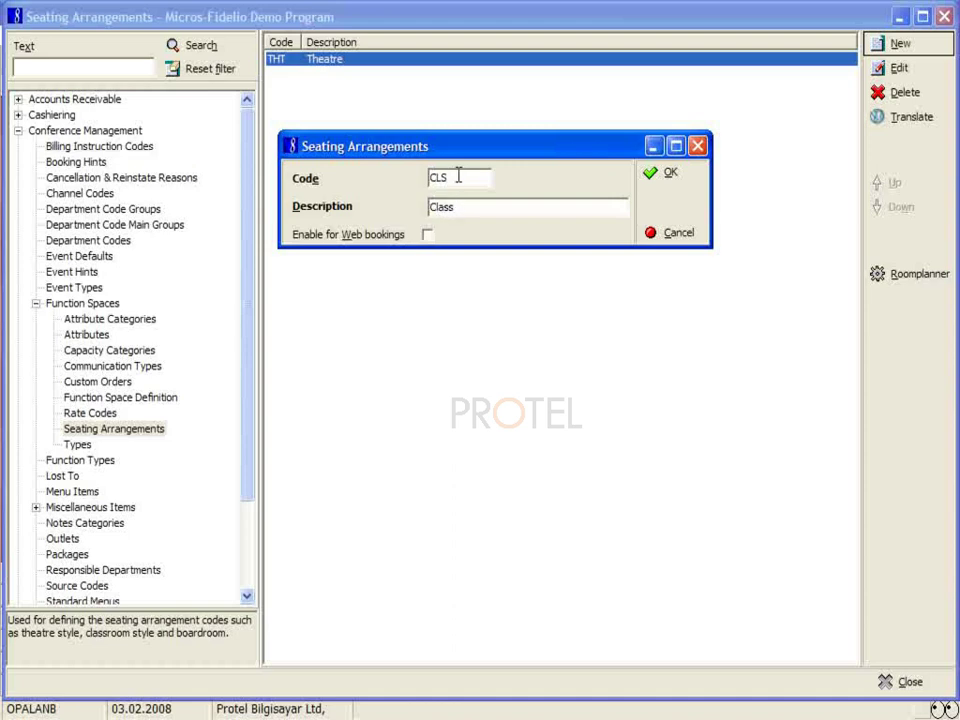
pyautogui.write(' Room')
pyautogui.click(665, 176)
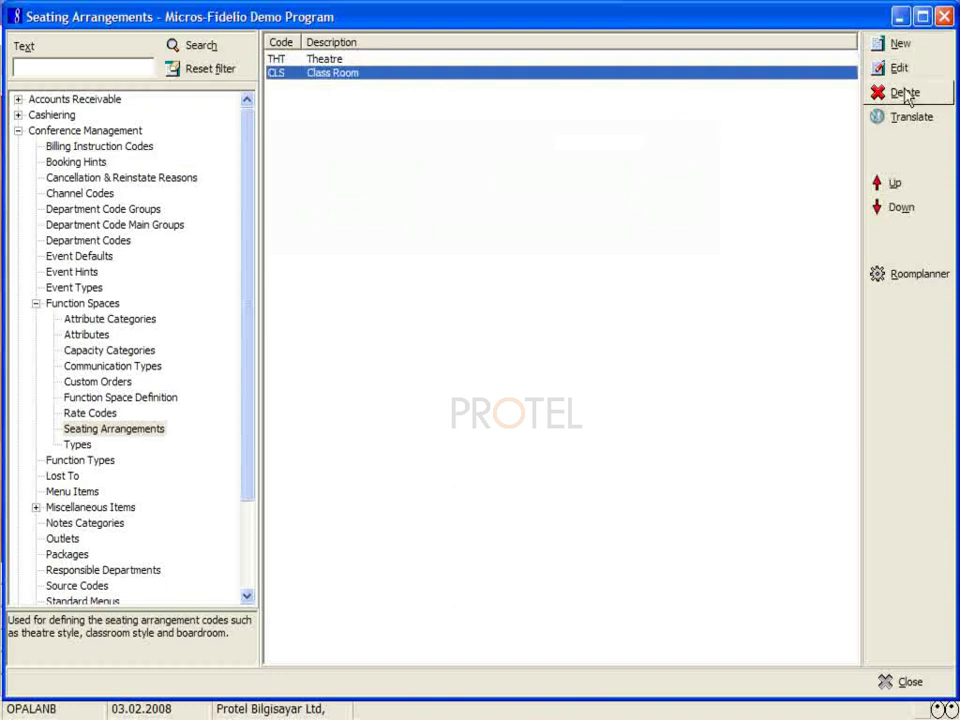
# Step: Add a seating arrangement with code USP and description U Shape, and save it
pyautogui.click(887, 50)
pyautogui.moveTo(392, 120); pyautogui.dragTo(572, 197)
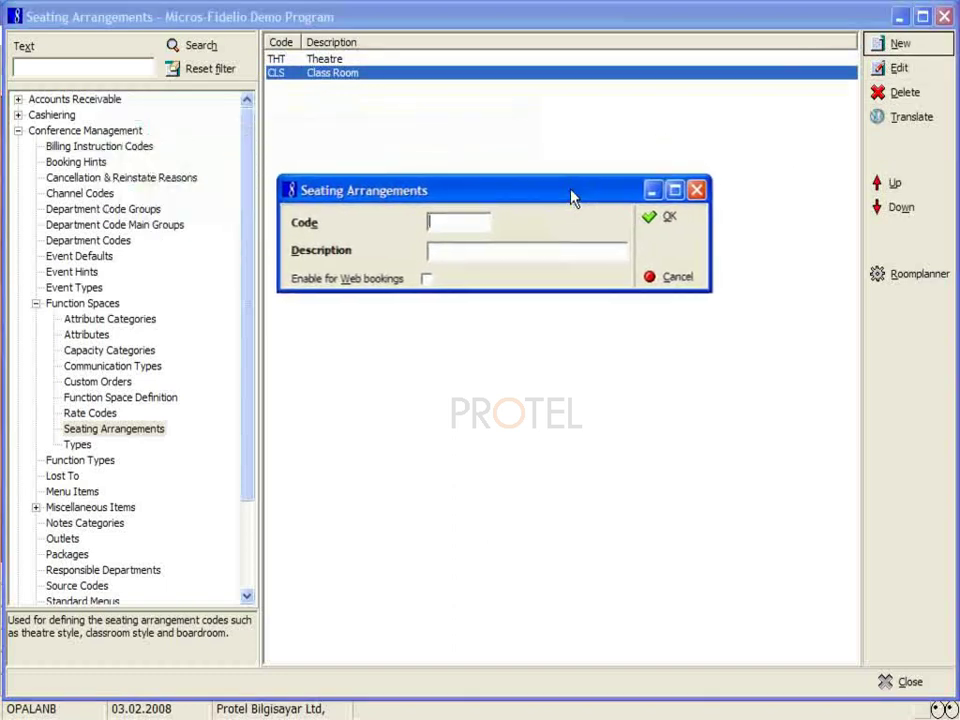
pyautogui.write('USP')
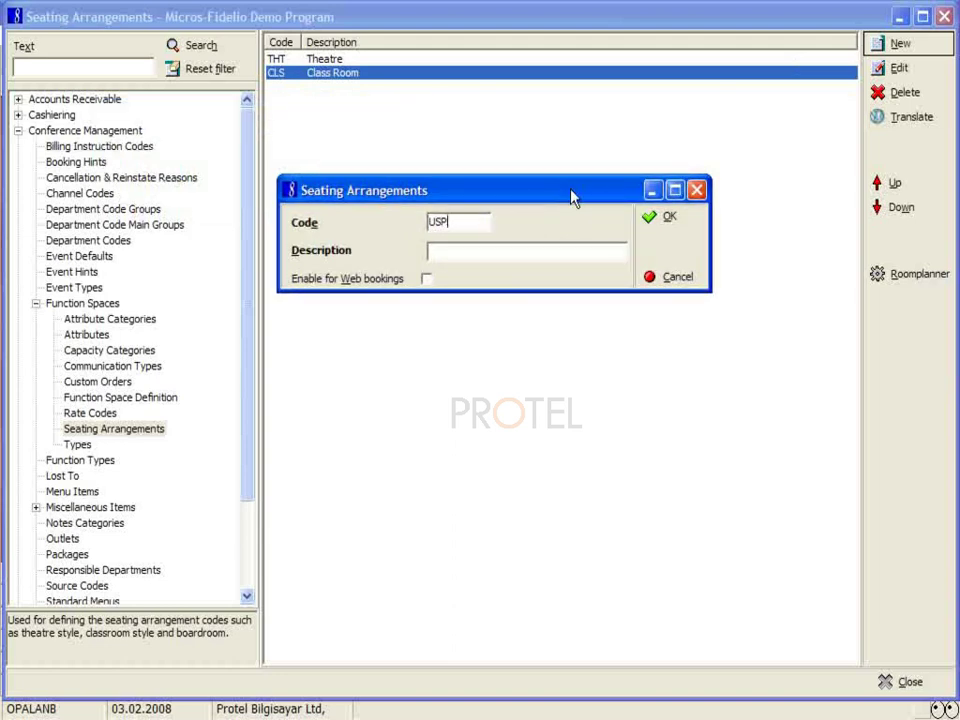
pyautogui.press('Tab')
pyautogui.write('U Shape')
pyautogui.click(664, 216)
# Step: Add a seating arrangement with code COC and description Coctail, and save it
pyautogui.click(880, 44)
pyautogui.moveTo(287, 114); pyautogui.dragTo(450, 207)
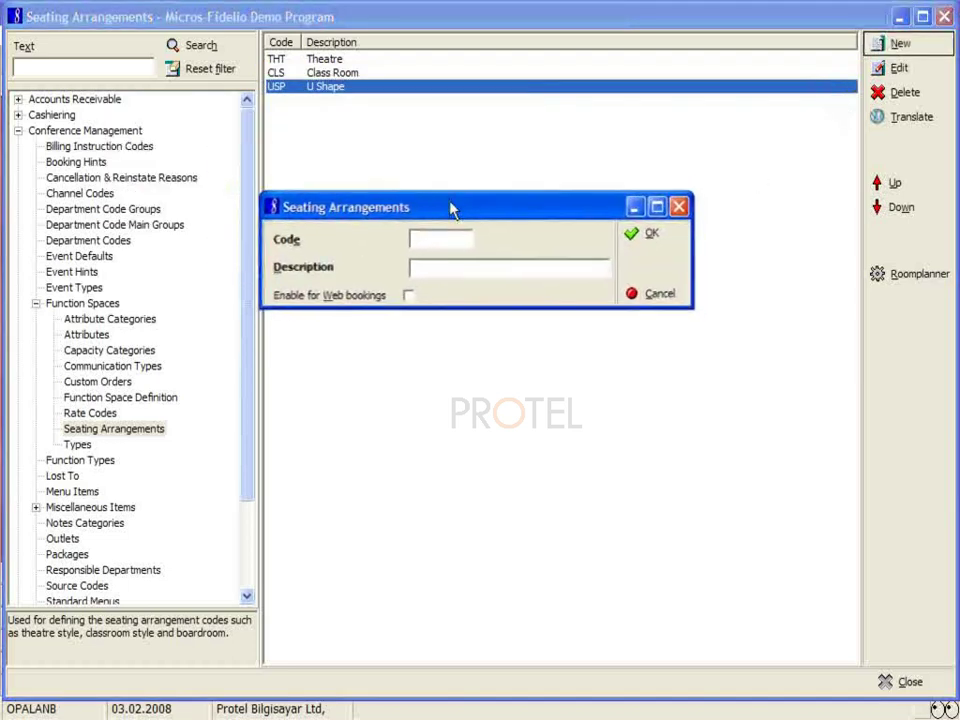
pyautogui.write('COC')
pyautogui.press('Tab')
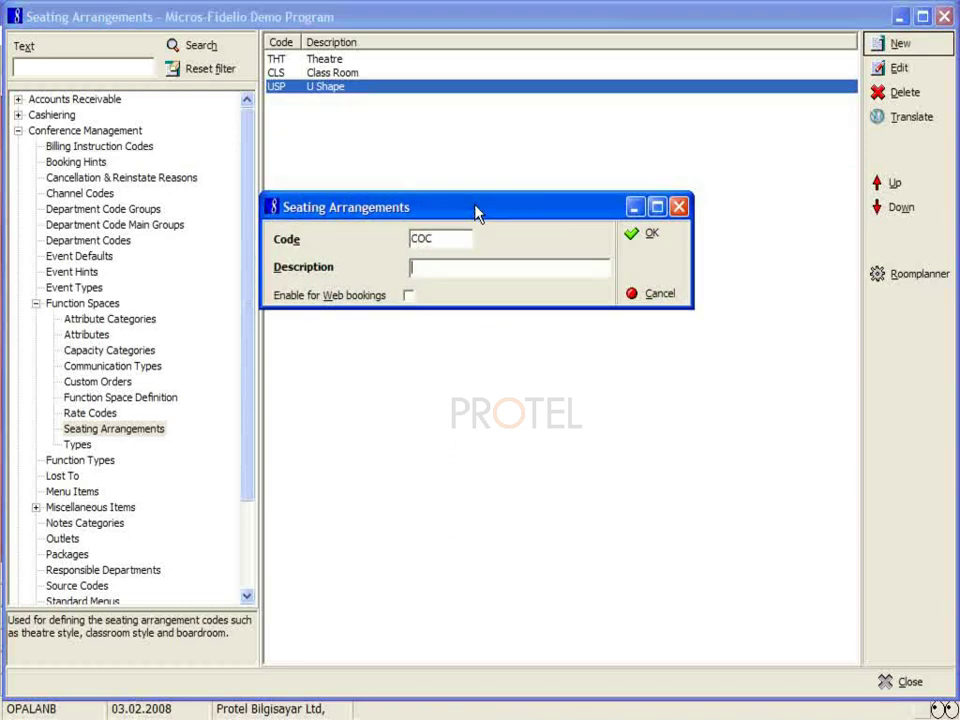
pyautogui.write('Coctail')
pyautogui.click(648, 236)
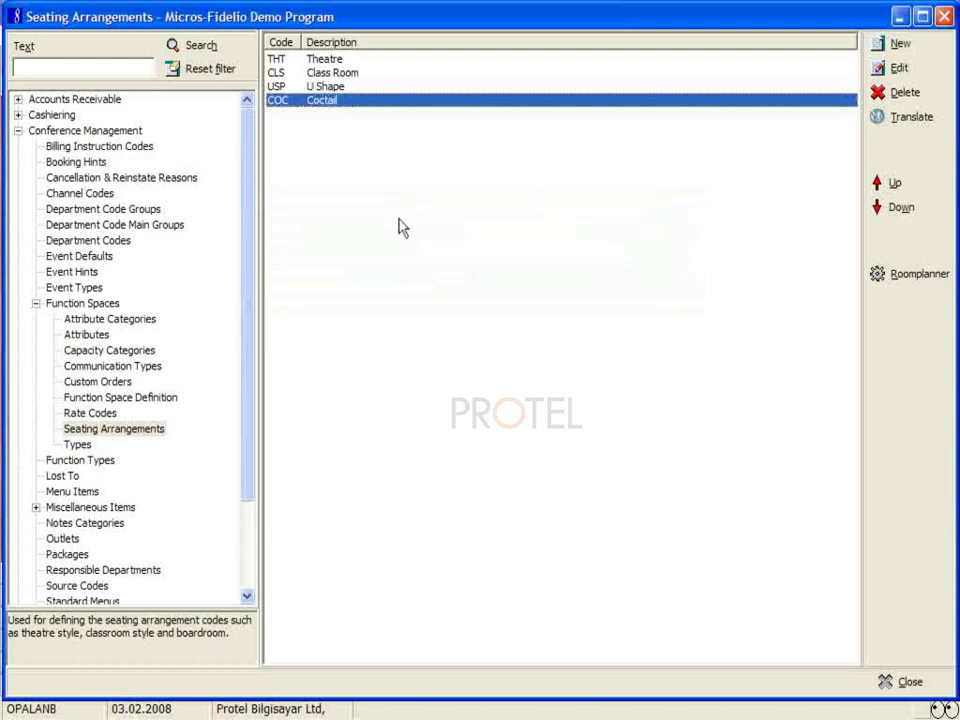
# Step: Add a seating arrangement with code CBR and description Coffee Break, and save it
pyautogui.click(894, 60)
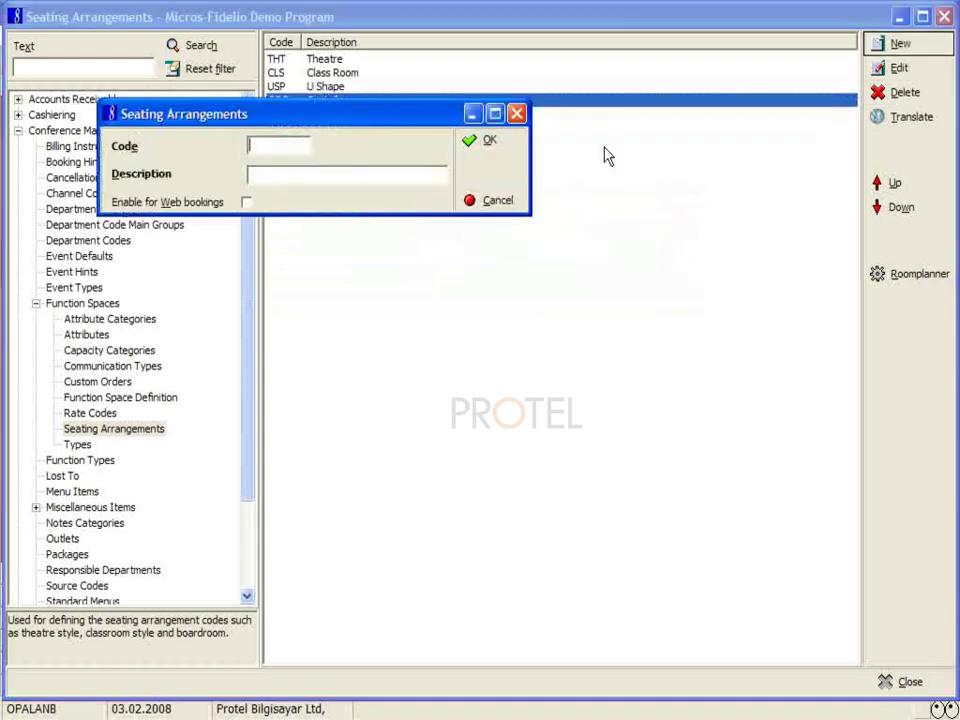
pyautogui.moveTo(339, 124); pyautogui.dragTo(497, 246)
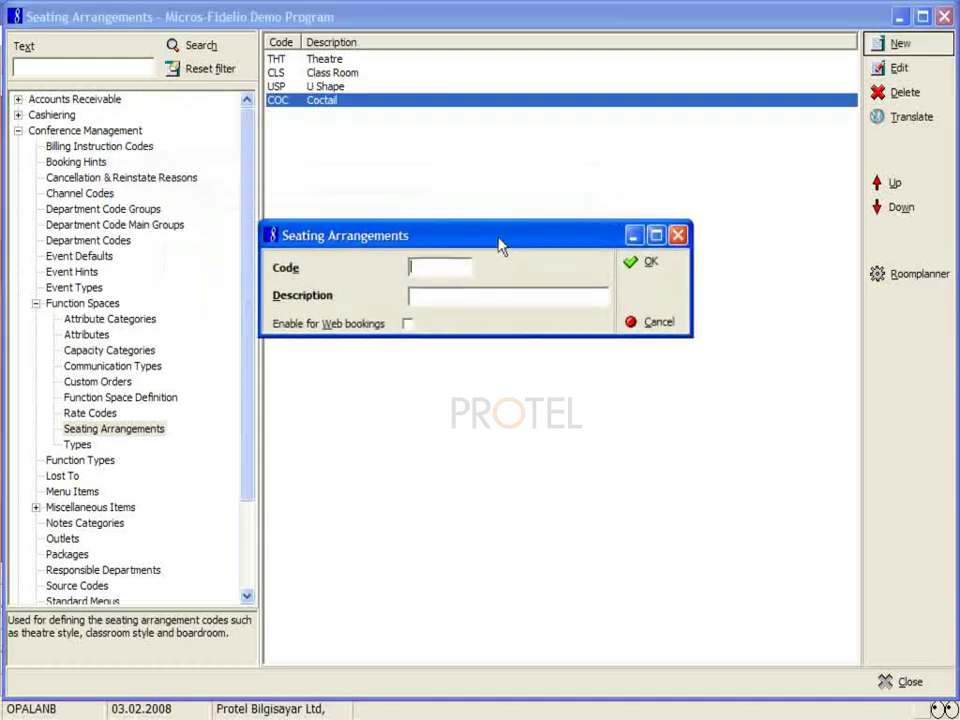
pyautogui.write('CBR')
pyautogui.press('Tab')
pyautogui.write('Coffe V')
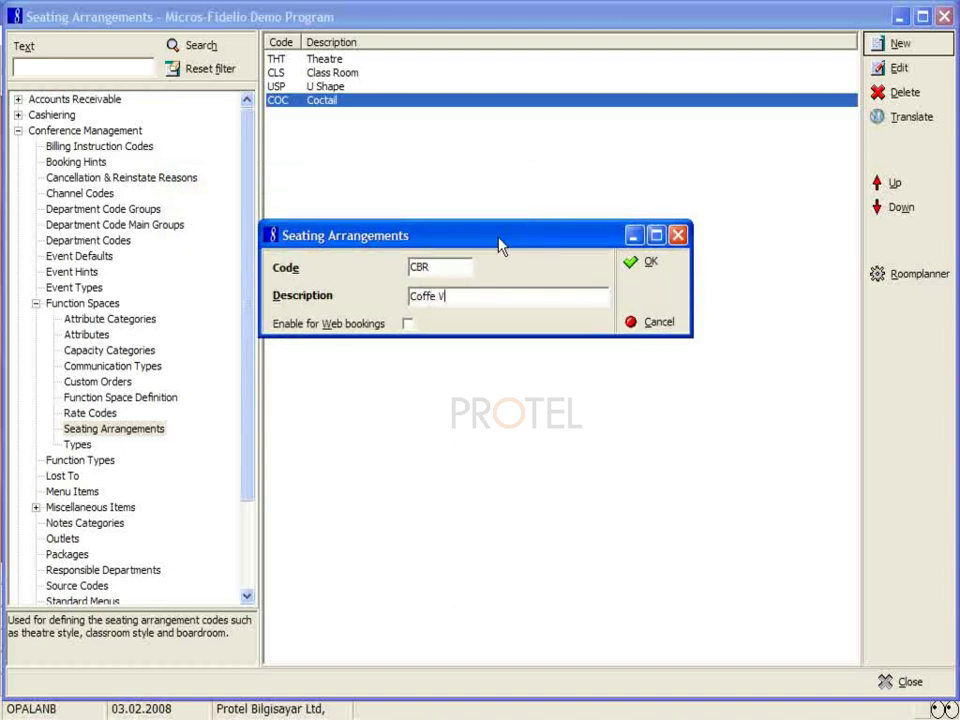
pyautogui.press('BackSpace')
pyautogui.write('Break')
pyautogui.click(435, 296)
pyautogui.write('e')
pyautogui.click(652, 263)
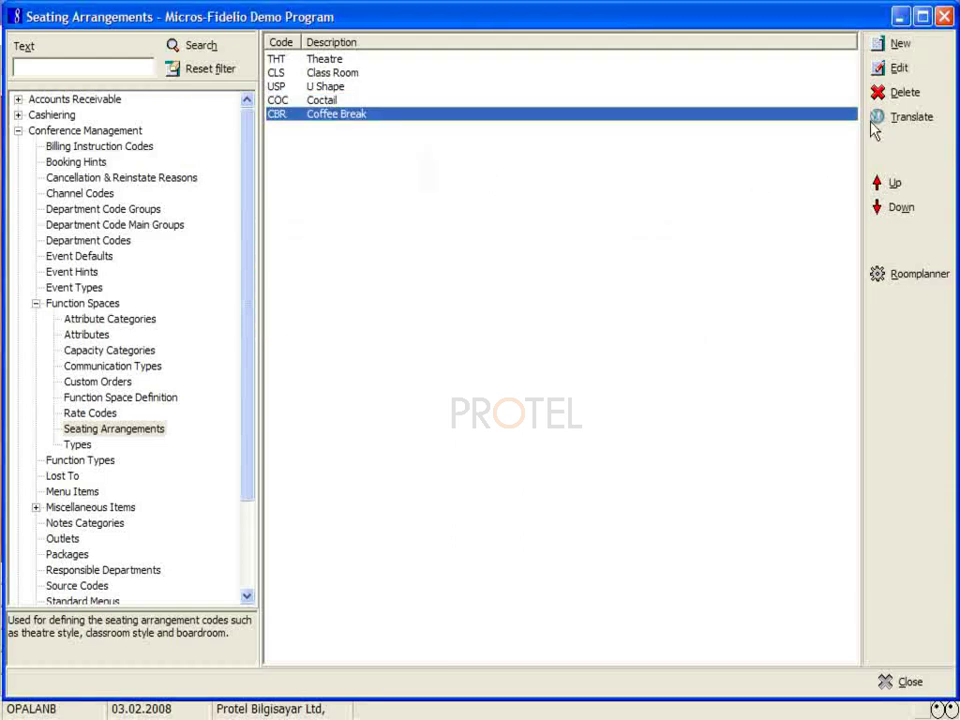
# Step: Add a seating arrangement with code GAL and description Gala, and save it
pyautogui.click(880, 45)
pyautogui.moveTo(377, 122); pyautogui.dragTo(590, 282)
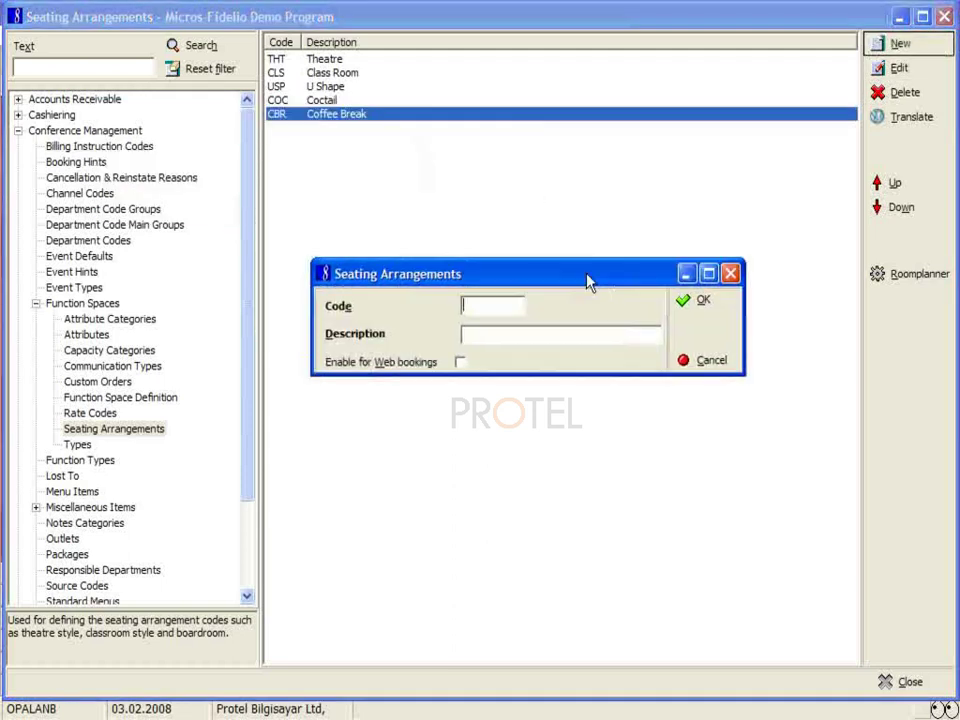
pyautogui.write('GAL')
pyautogui.press('Tab')
pyautogui.write('Gala')
pyautogui.click(704, 300)
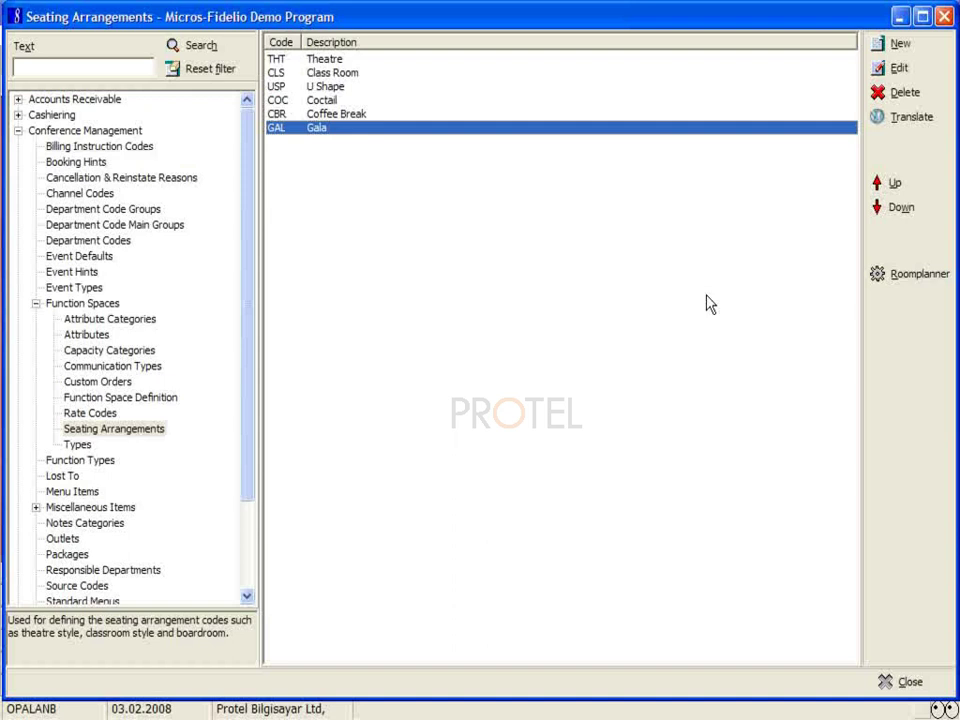
# Step: Examine the Karina function space's general details and seating arrangements in the function space definitions, without saving anything
pyautogui.click(126, 400)
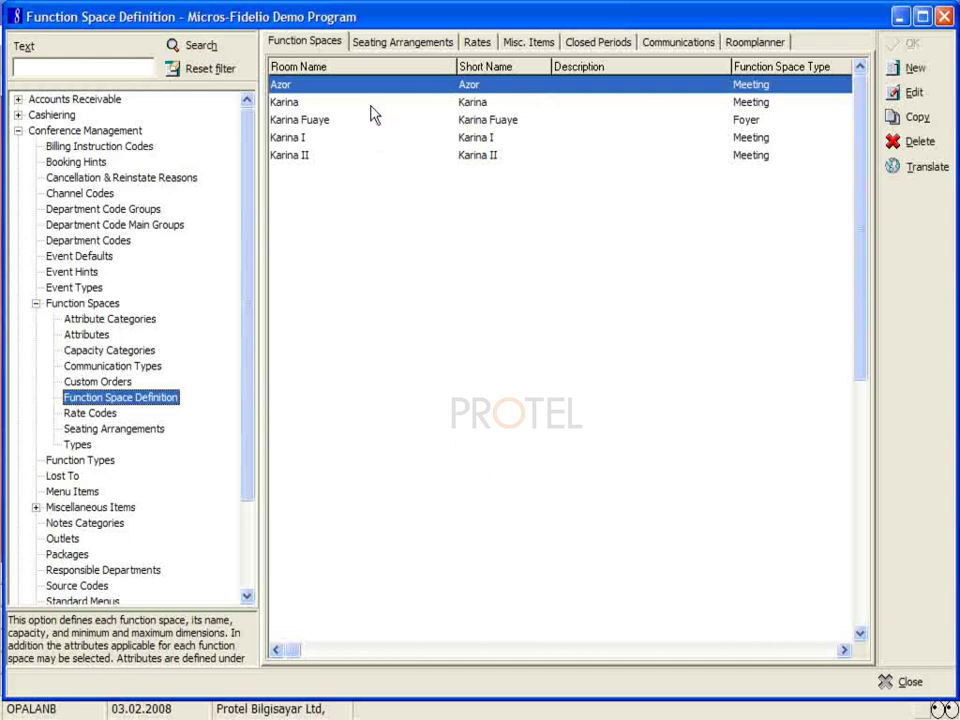
pyautogui.press('Tab')
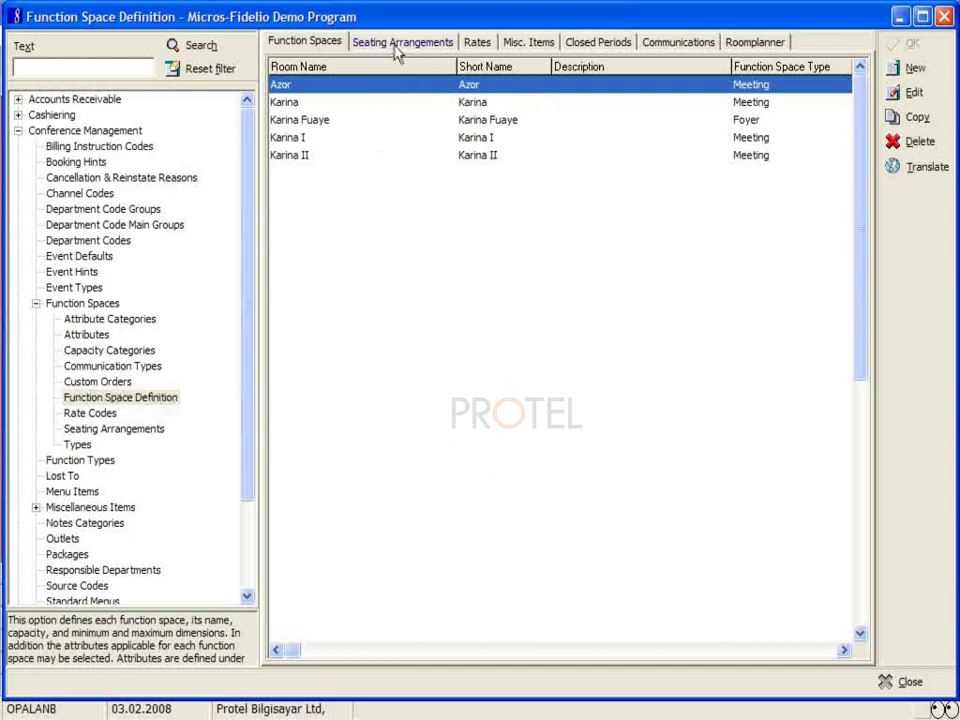
pyautogui.click(360, 102)
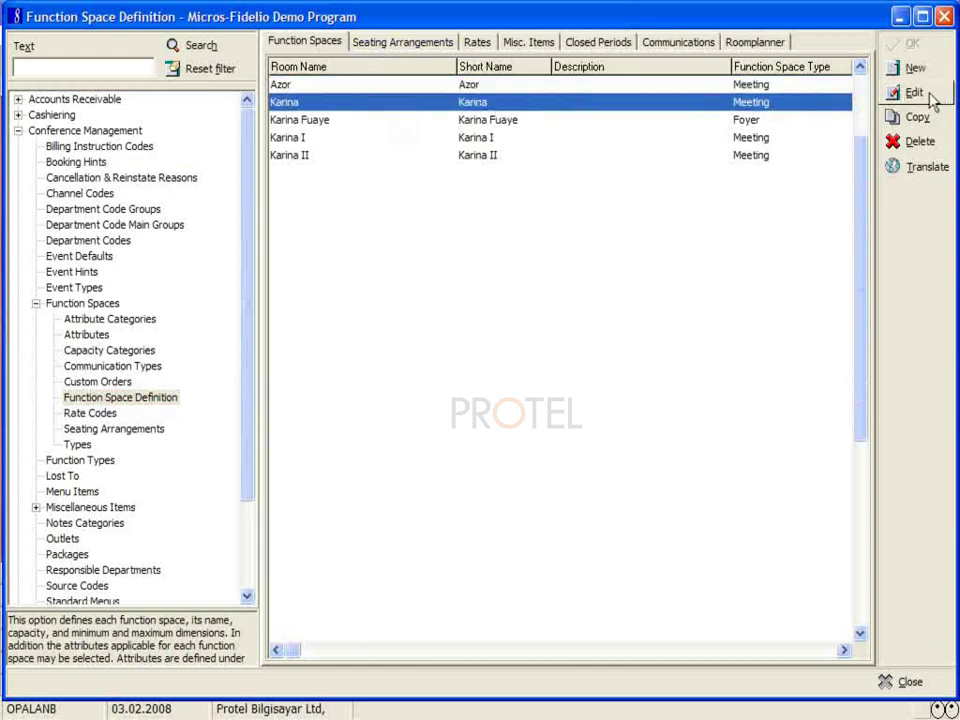
pyautogui.click(896, 93)
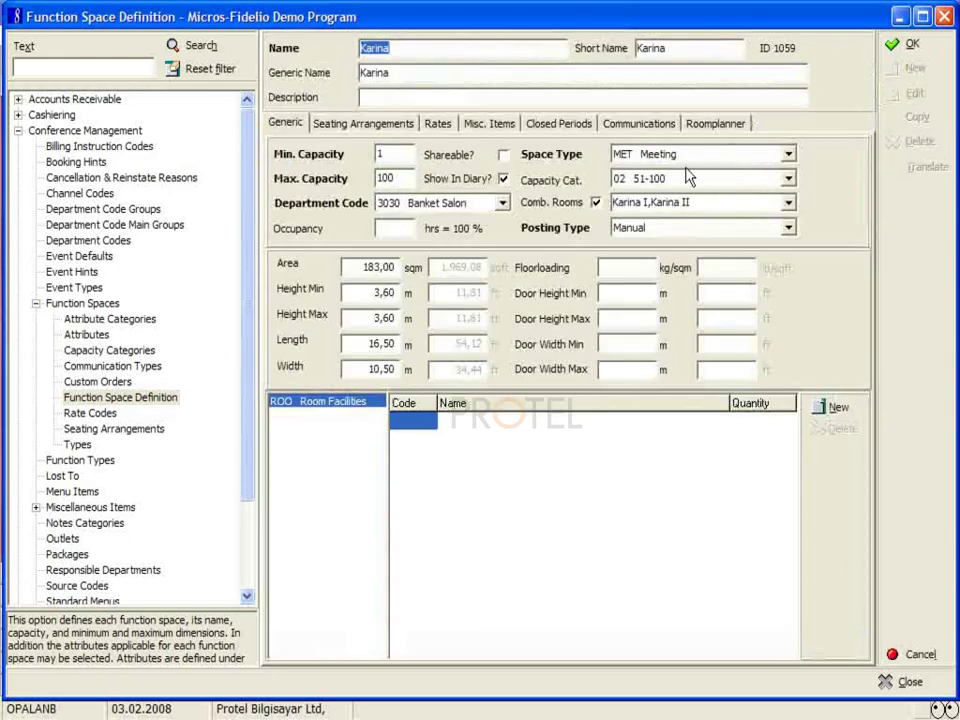
pyautogui.click(350, 126)
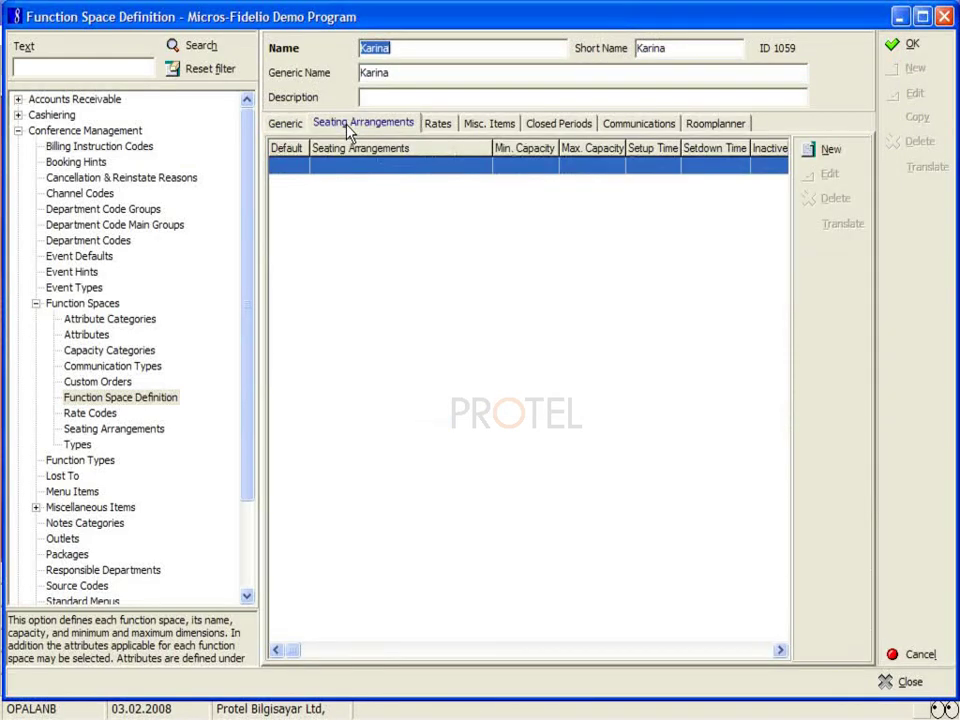
pyautogui.click(903, 655)
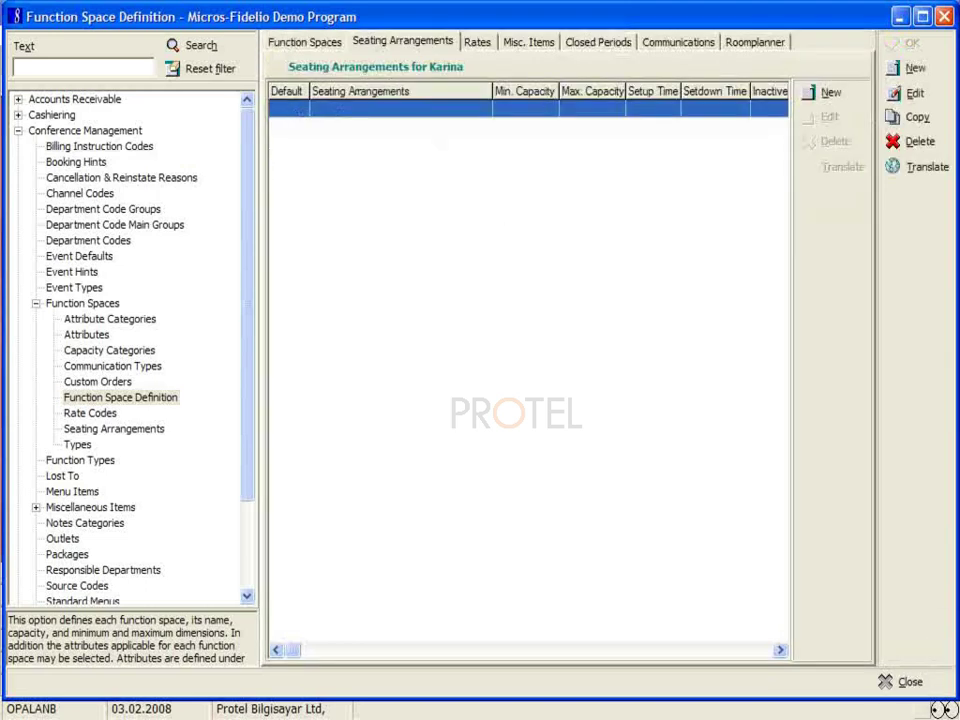
pyautogui.click(903, 682)
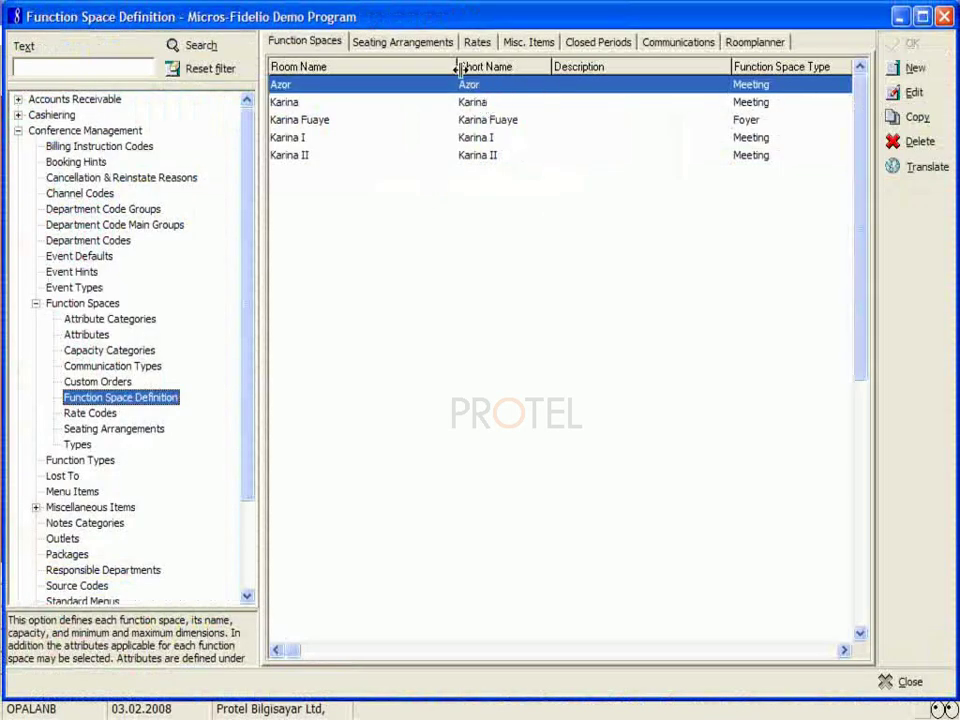
# Step: Create a Theatre seating arrangement for the Azor function space with minimum capacity 1 and maximum capacity 100
pyautogui.click(405, 45)
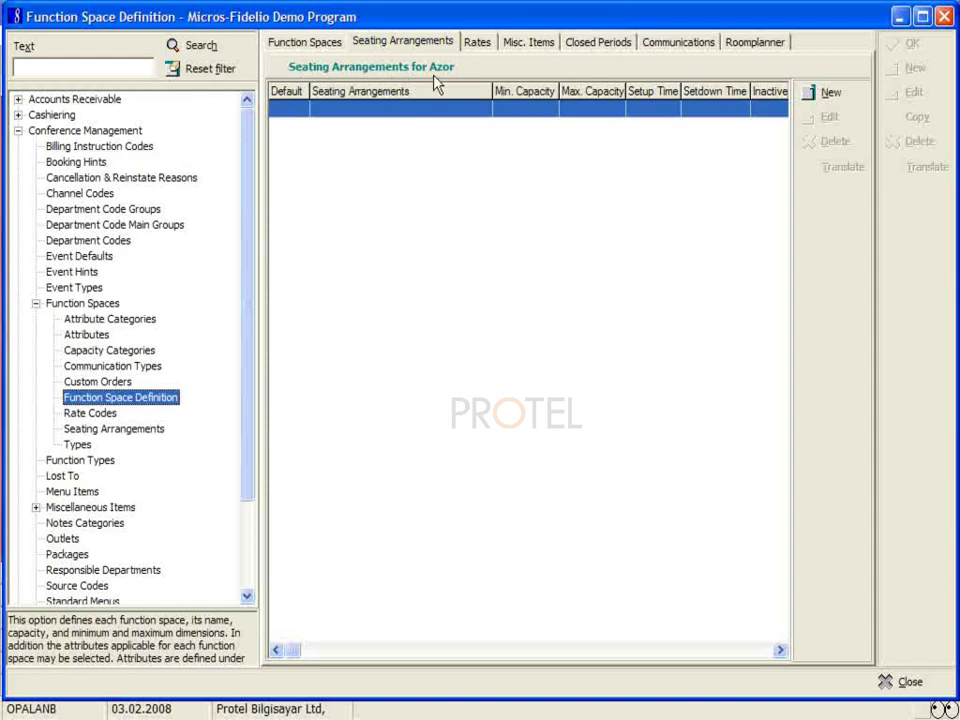
pyautogui.click(826, 96)
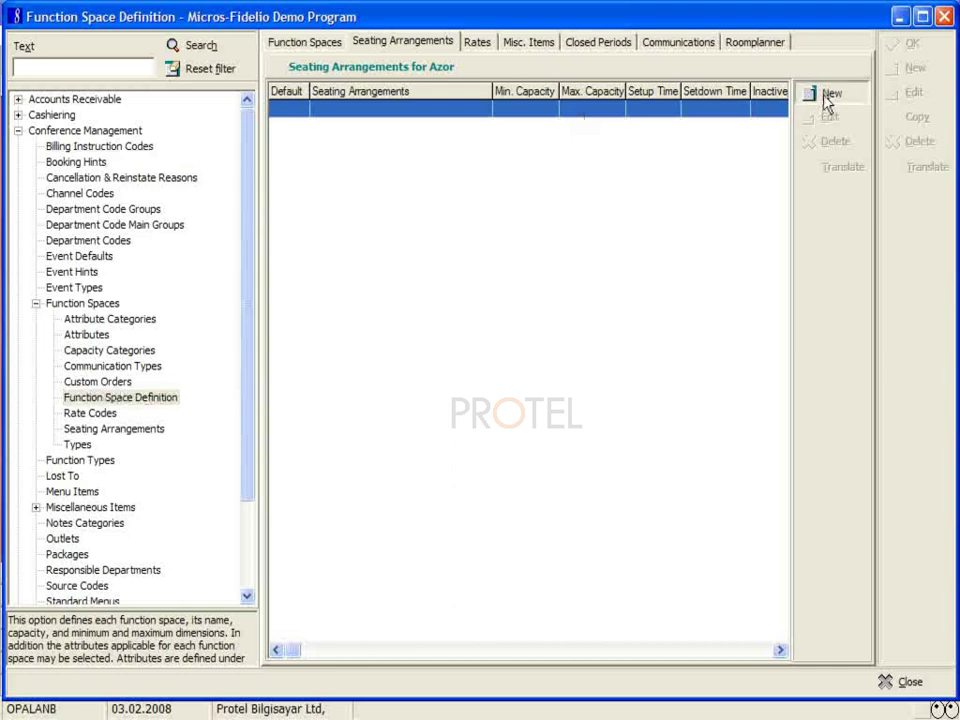
pyautogui.moveTo(510, 300); pyautogui.dragTo(535, 198)
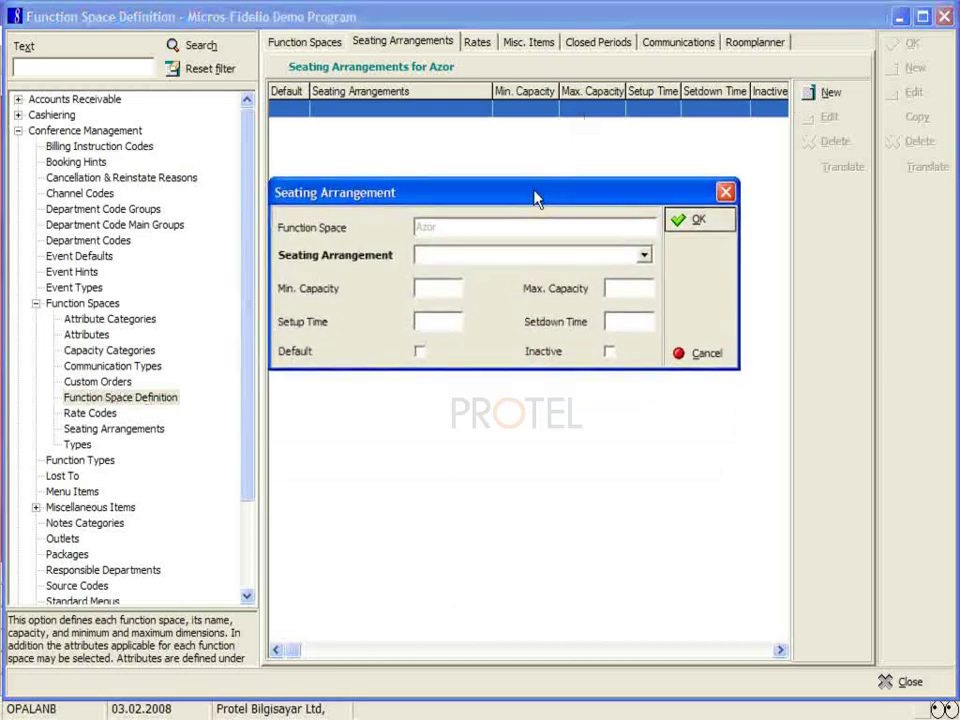
pyautogui.click(645, 258)
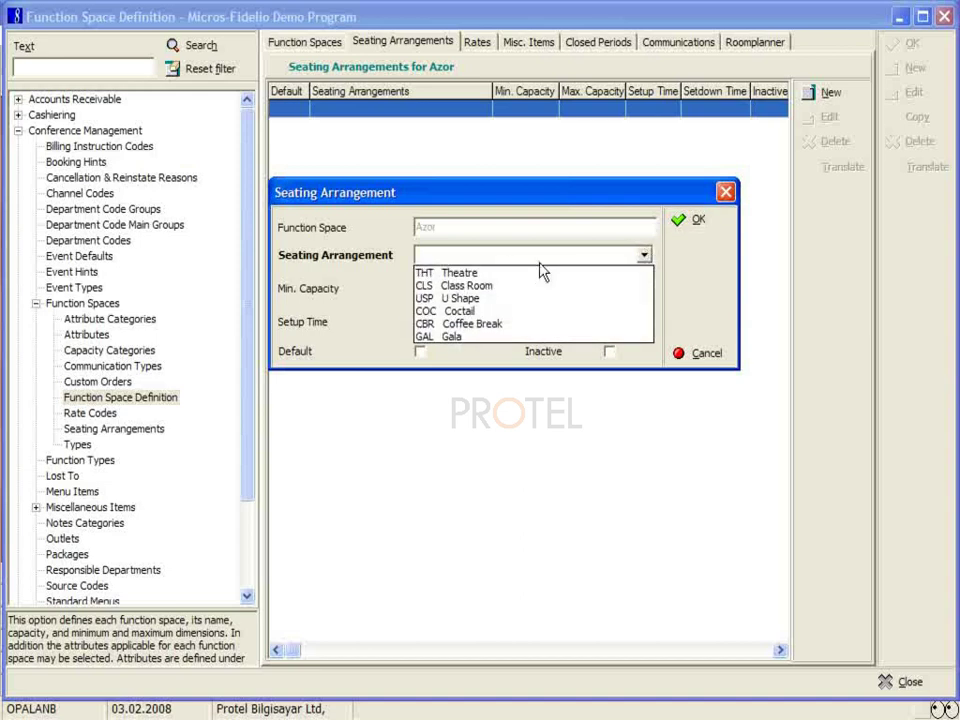
pyautogui.click(459, 277)
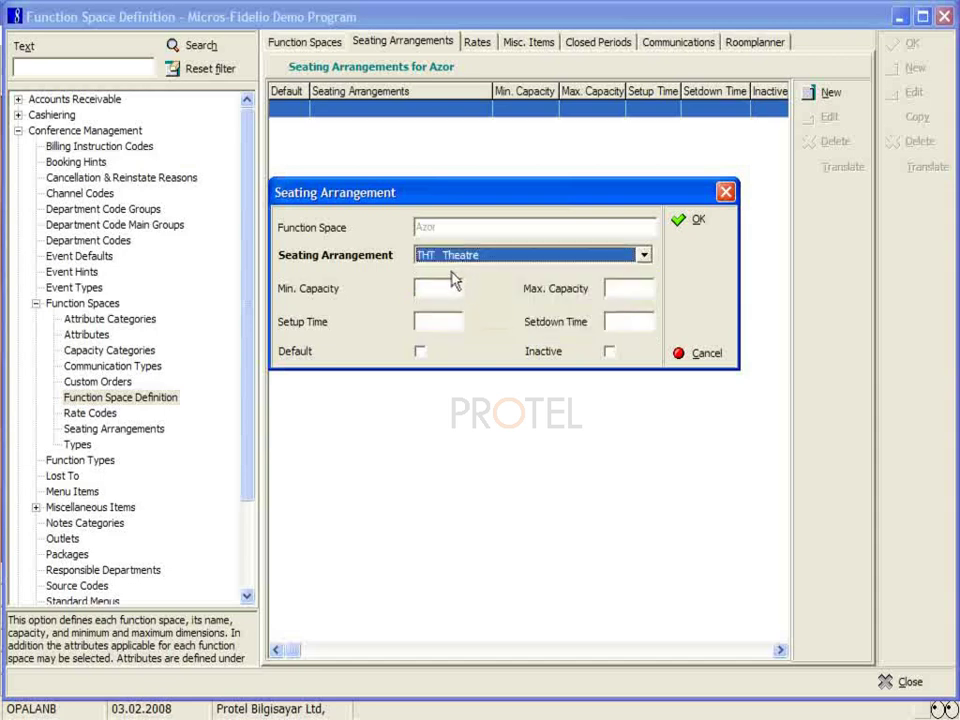
pyautogui.click(424, 291)
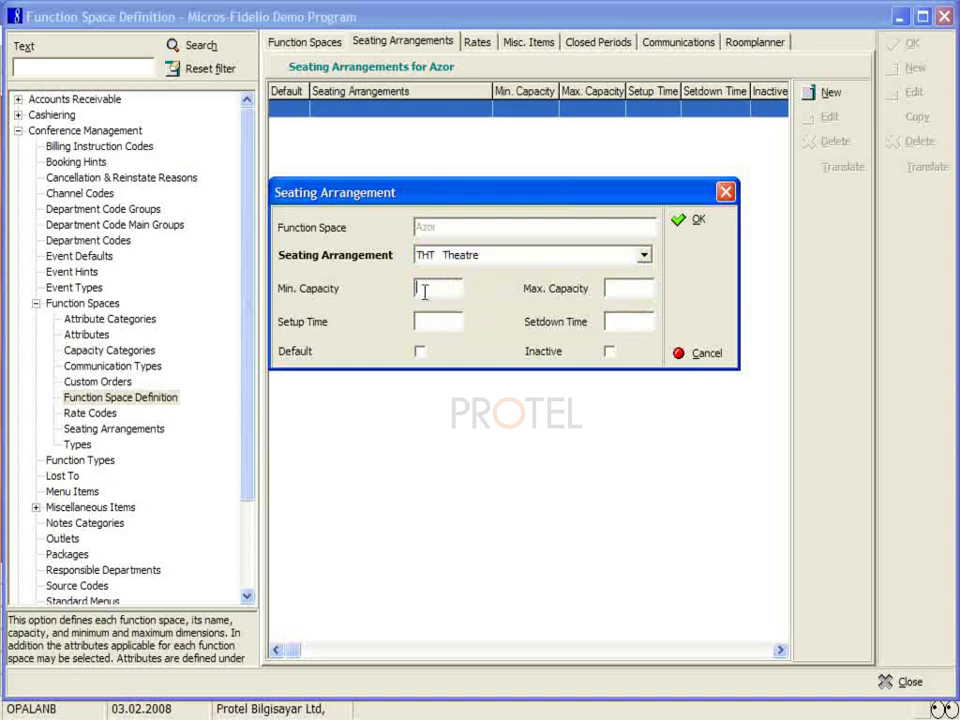
pyautogui.write('1')
pyautogui.click(633, 292)
pyautogui.write('100')
# Step: Set the Theatre arrangement's setup time and setdown time to 30 each, and save it
pyautogui.click(439, 321)
pyautogui.click(619, 322)
pyautogui.click(444, 322)
pyautogui.write('30')
pyautogui.click(631, 324)
pyautogui.write('30')
pyautogui.click(697, 222)
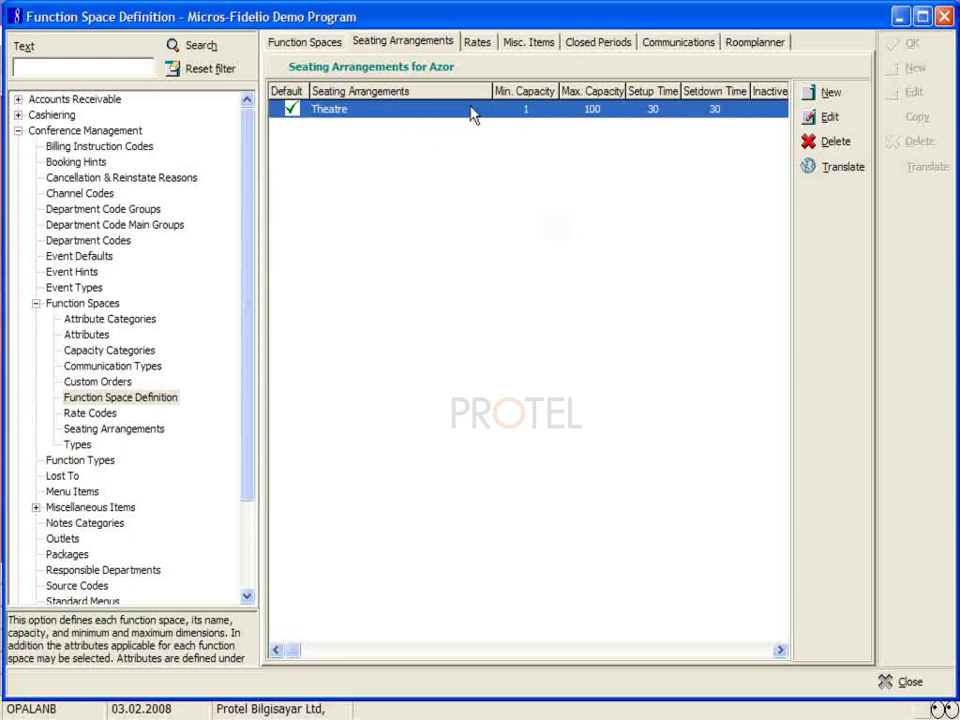
# Step: Add a Class Room seating arrangement to Azor with minimum capacity 1 and maximum capacity 80, and save it
pyautogui.click(826, 93)
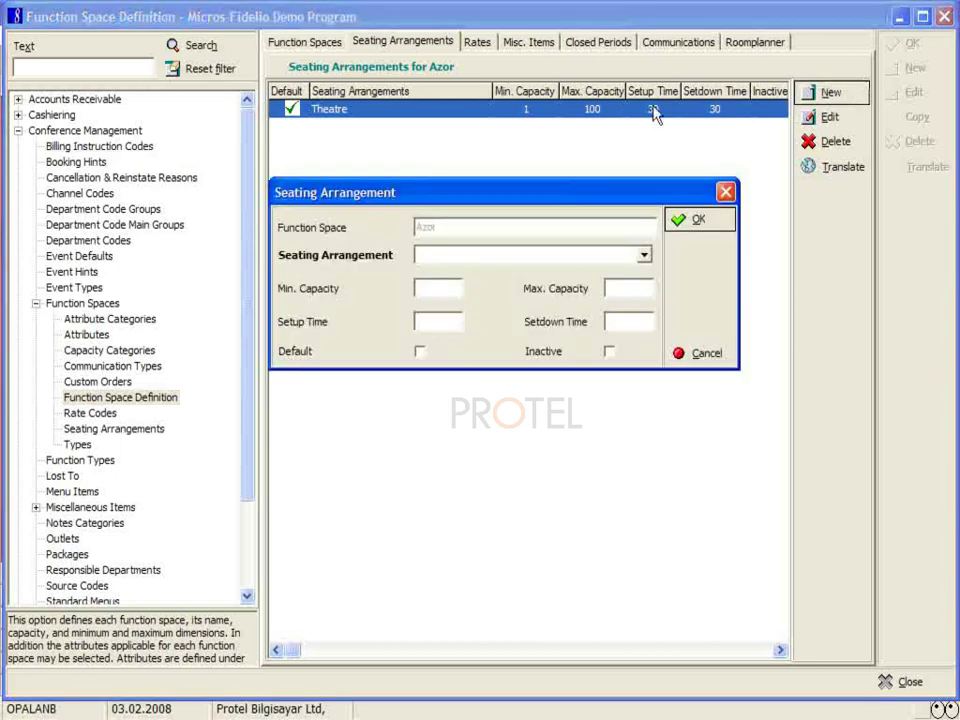
pyautogui.click(645, 255)
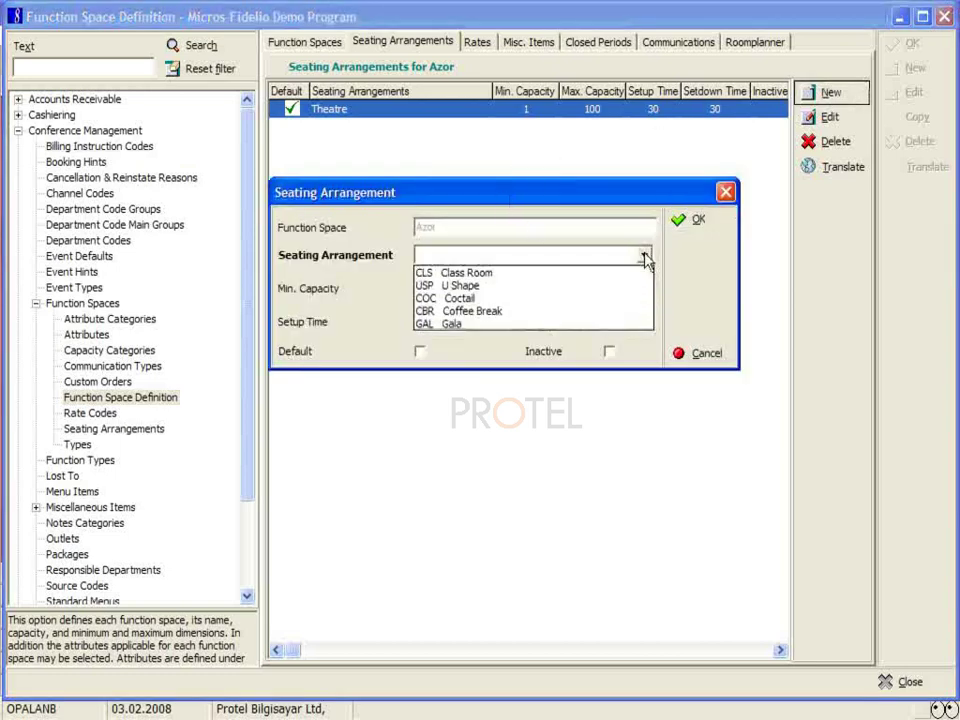
pyautogui.click(481, 274)
pyautogui.click(428, 288)
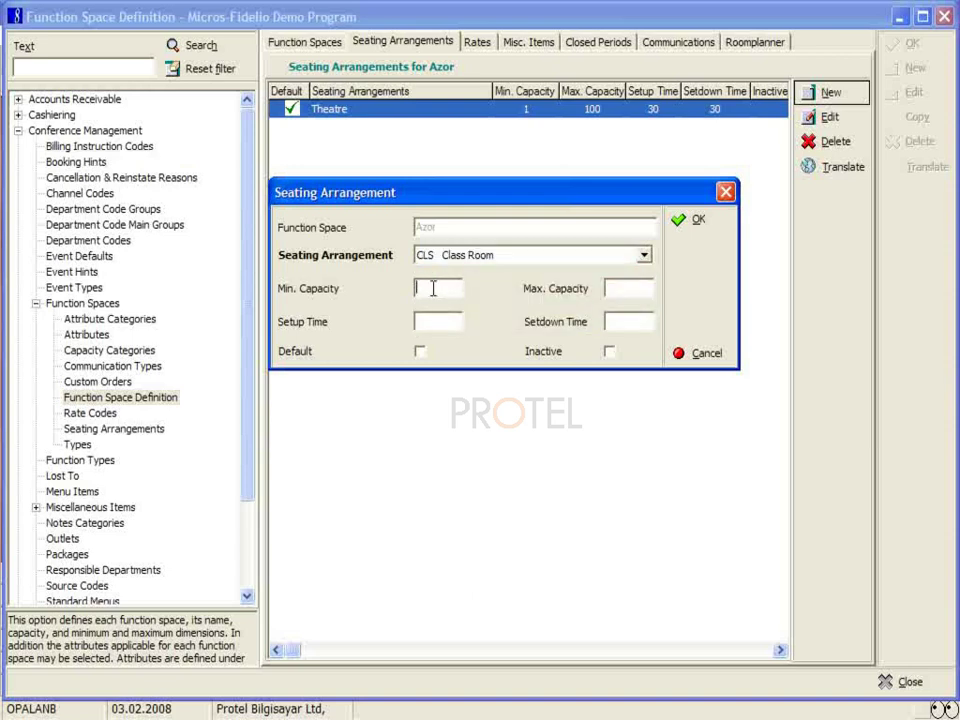
pyautogui.write('1')
pyautogui.click(616, 290)
pyautogui.write('80')
pyautogui.click(720, 220)
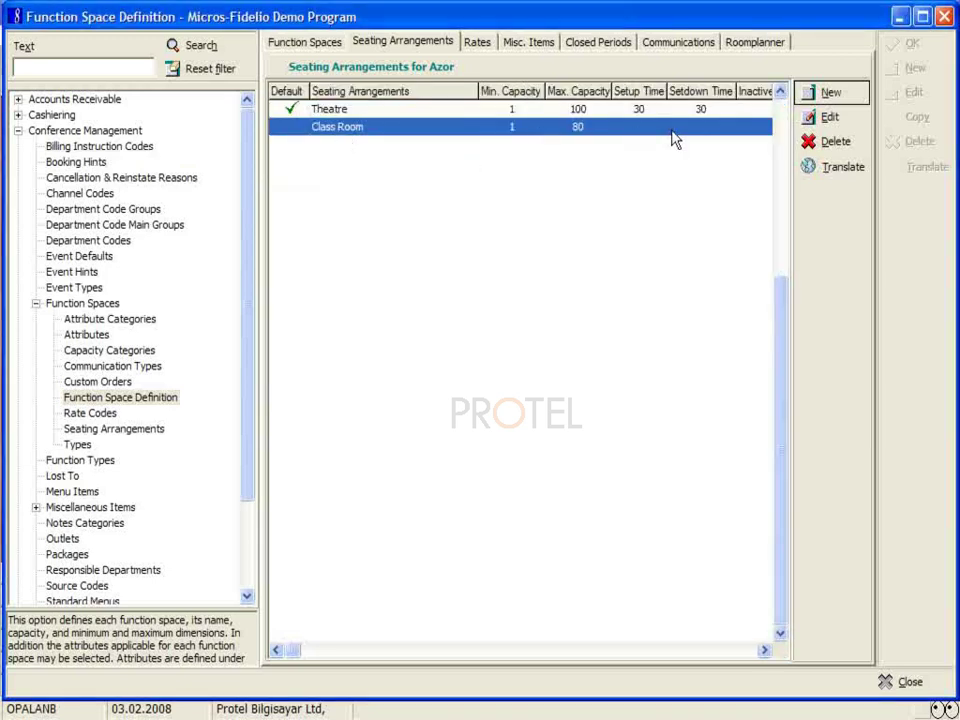
# Step: Add a U Shape seating arrangement to Azor with minimum capacity 1 and maximum capacity 50, leaving setup and setdown times blank
pyautogui.click(822, 93)
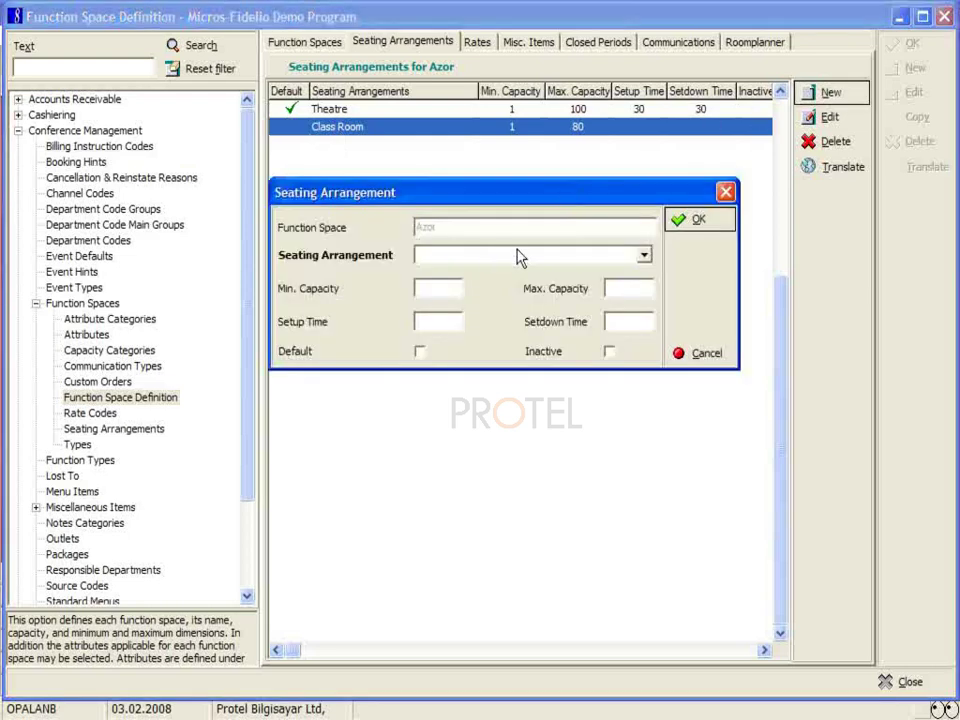
pyautogui.click(645, 256)
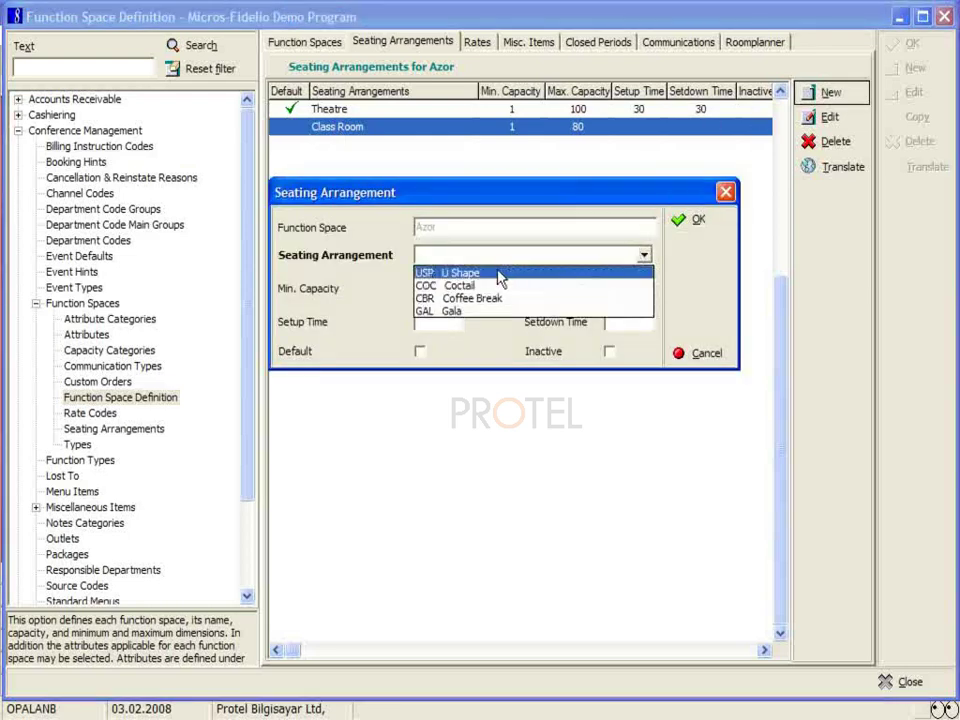
pyautogui.click(499, 272)
pyautogui.click(432, 288)
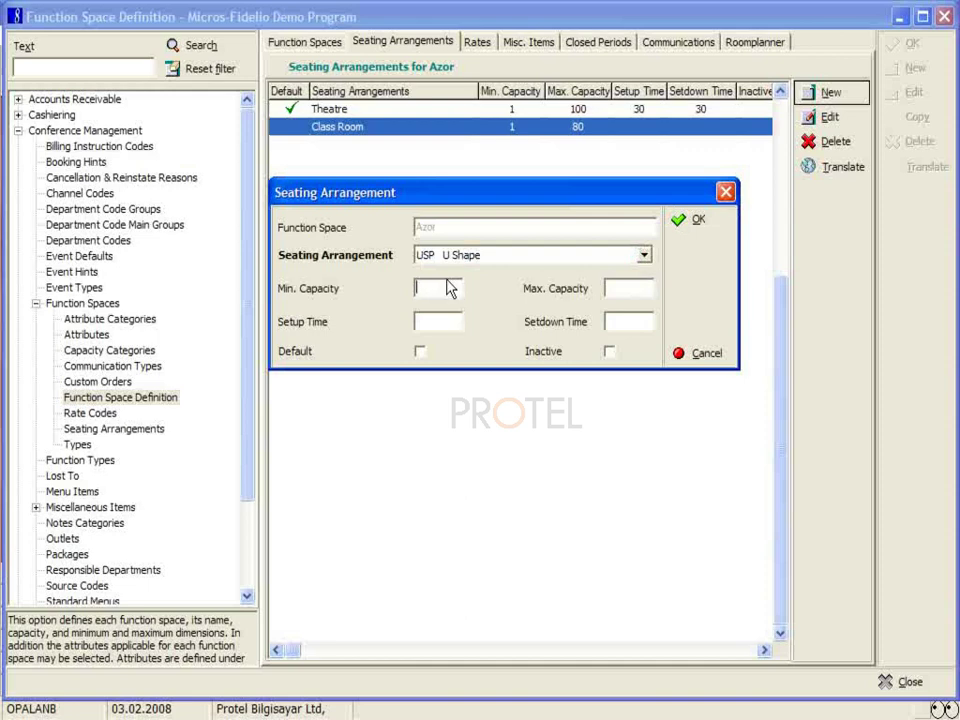
pyautogui.write('1')
pyautogui.write('50')
pyautogui.click(455, 321)
pyautogui.click(615, 319)
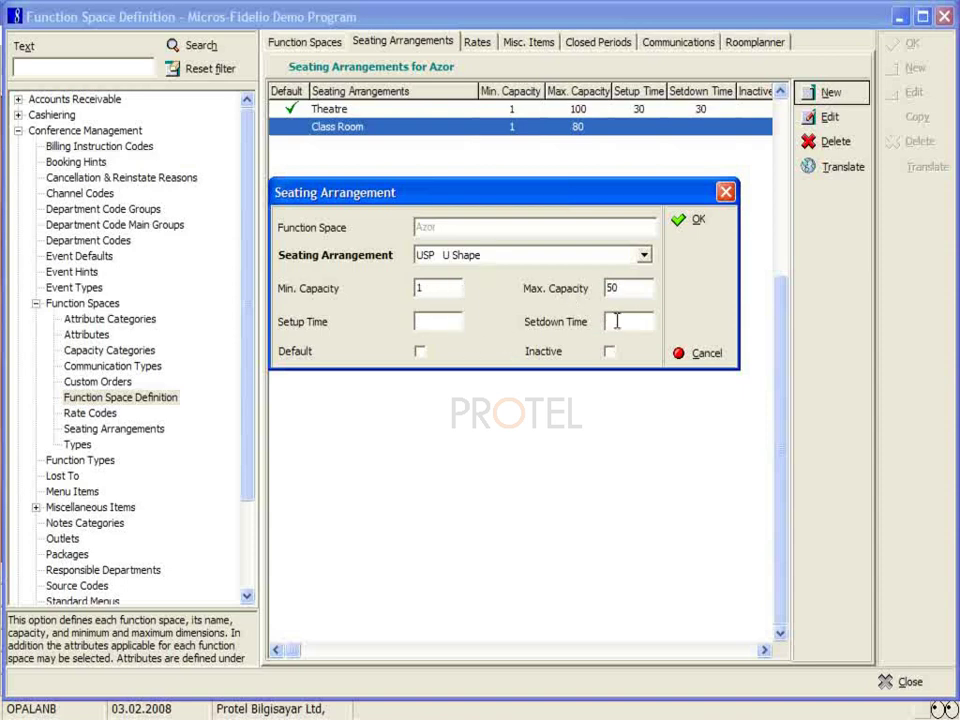
pyautogui.click(700, 221)
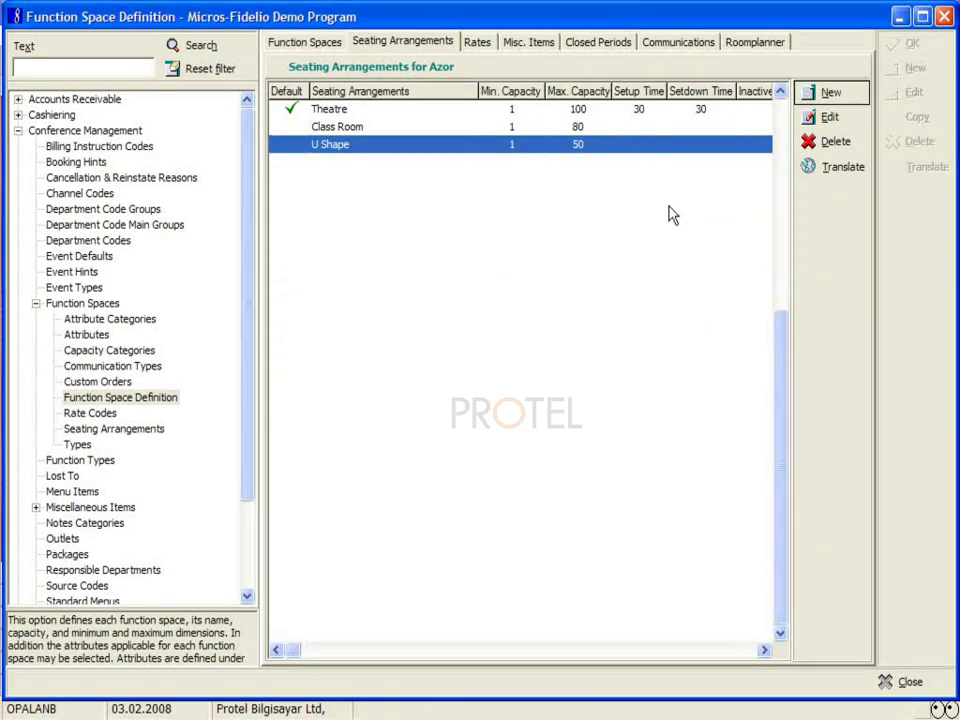
# Step: Add a Coctail seating arrangement to Azor with minimum capacity 1 and maximum capacity 80, and save it
pyautogui.click(830, 92)
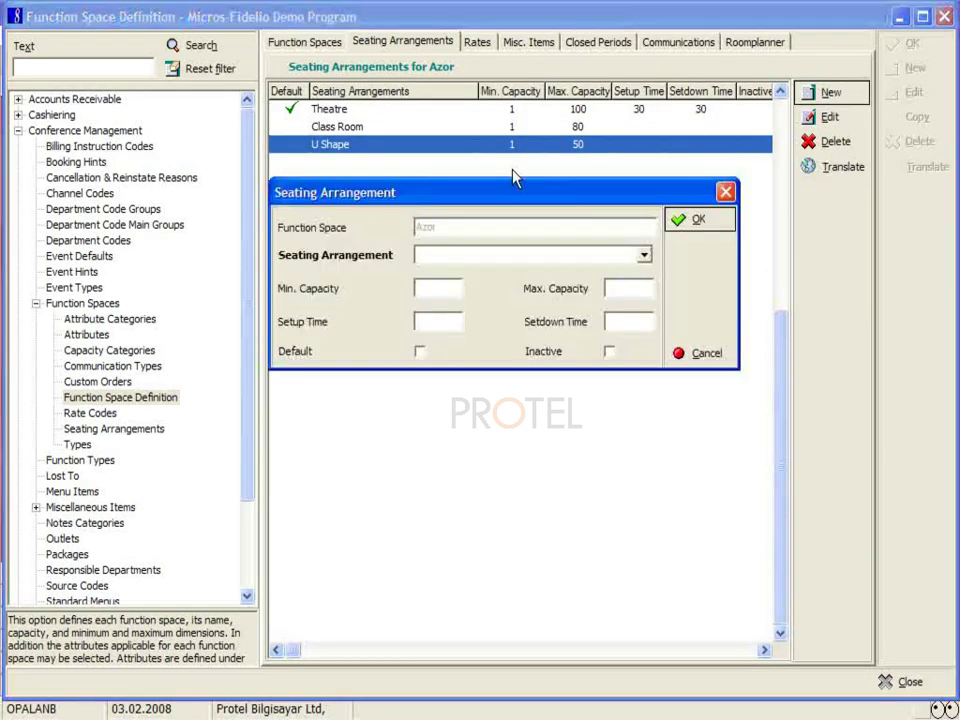
pyautogui.click(642, 254)
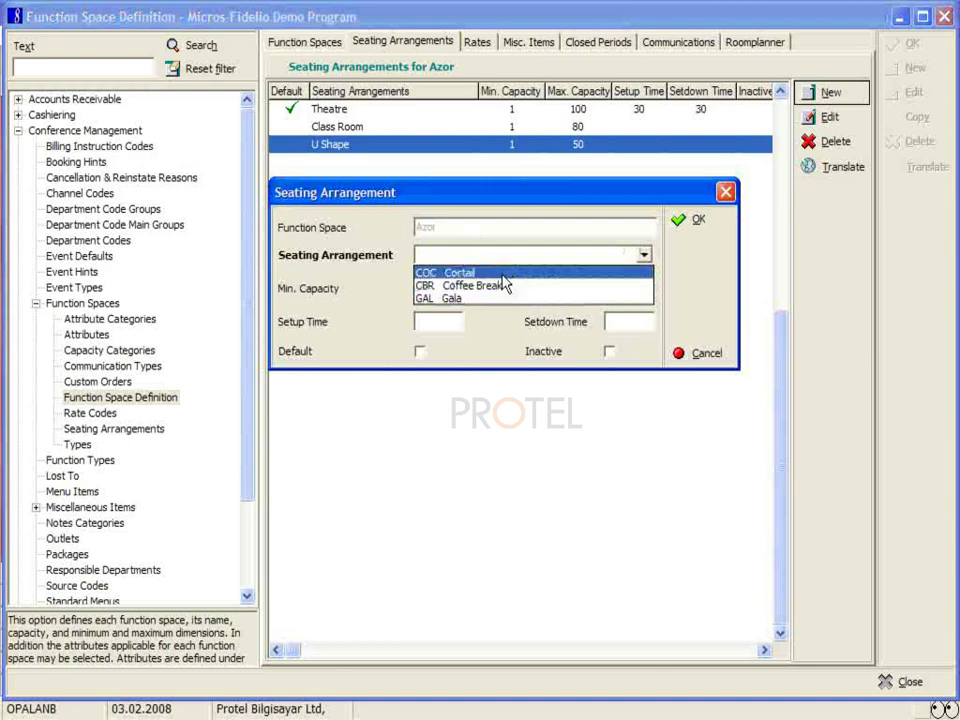
pyautogui.click(441, 272)
pyautogui.click(443, 288)
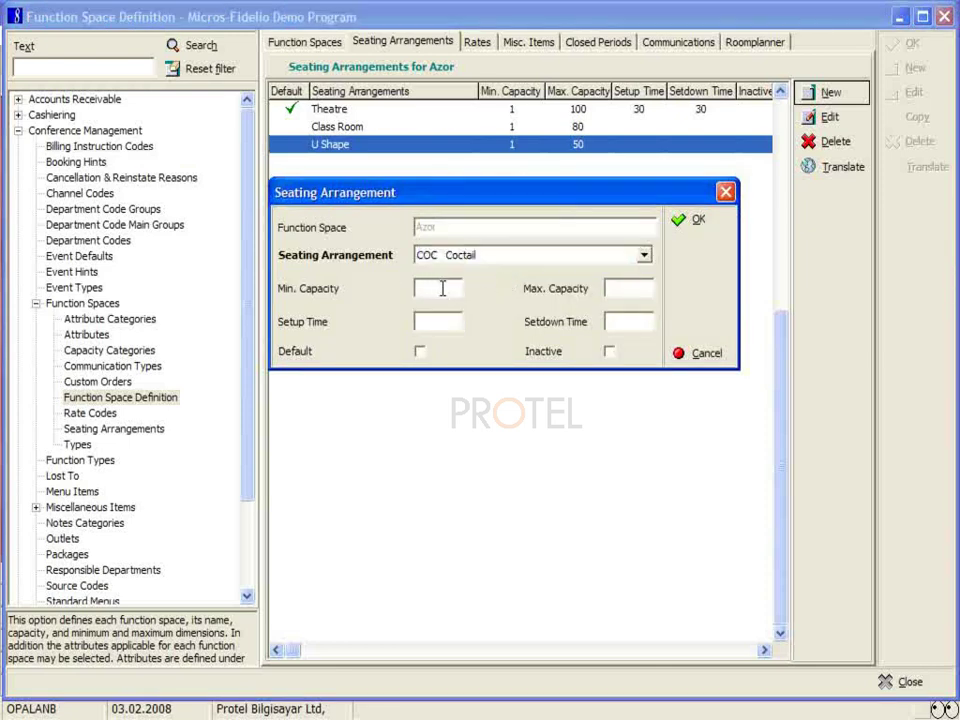
pyautogui.write('1')
pyautogui.press('Tab')
pyautogui.write('80')
pyautogui.click(682, 222)
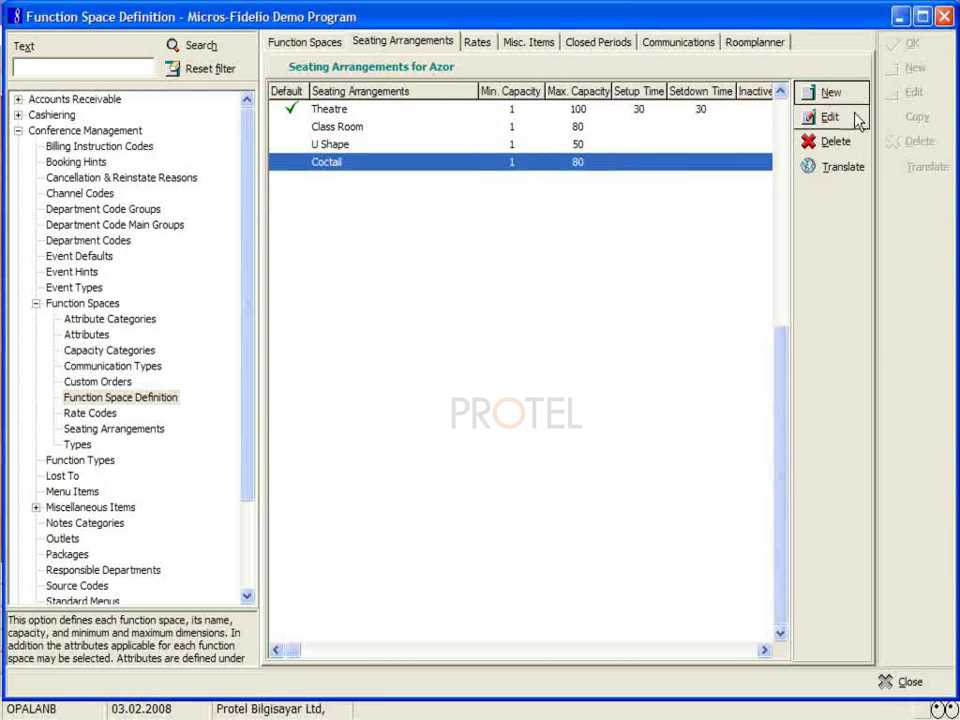
# Step: Add a Coffee Break seating arrangement to Azor with minimum capacity 1 and maximum capacity 80, and save it
pyautogui.click(831, 92)
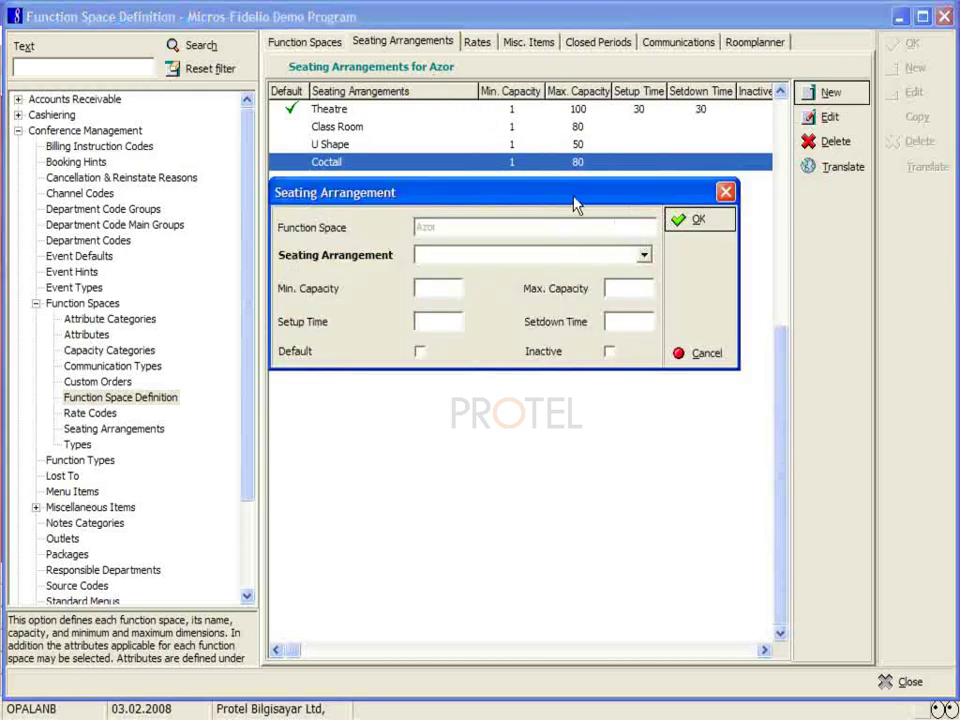
pyautogui.moveTo(574, 203); pyautogui.dragTo(574, 216)
pyautogui.click(644, 268)
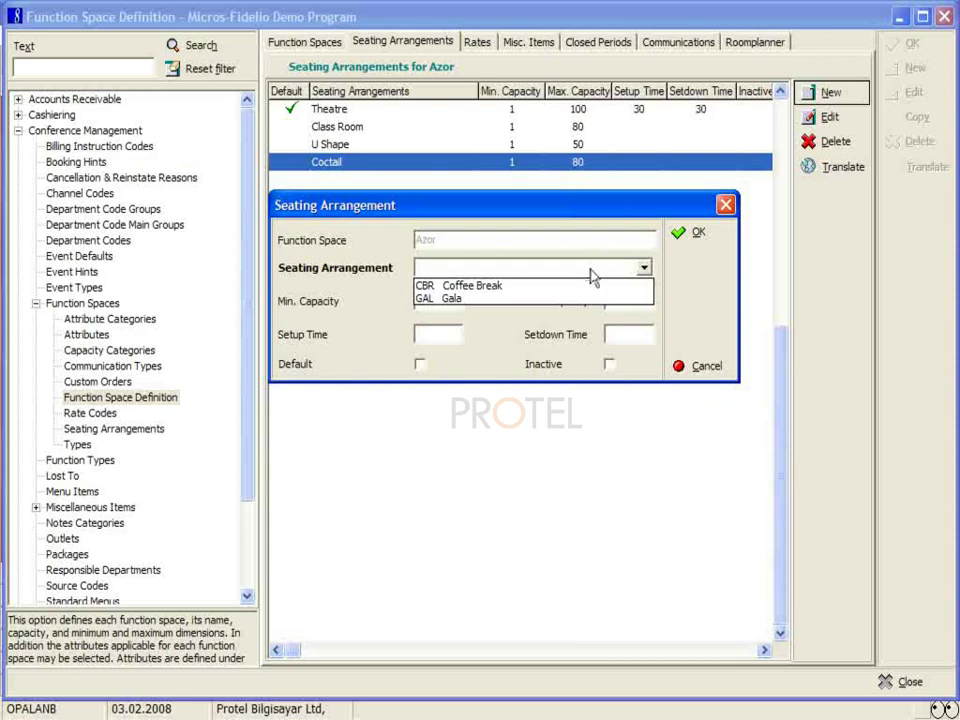
pyautogui.click(465, 288)
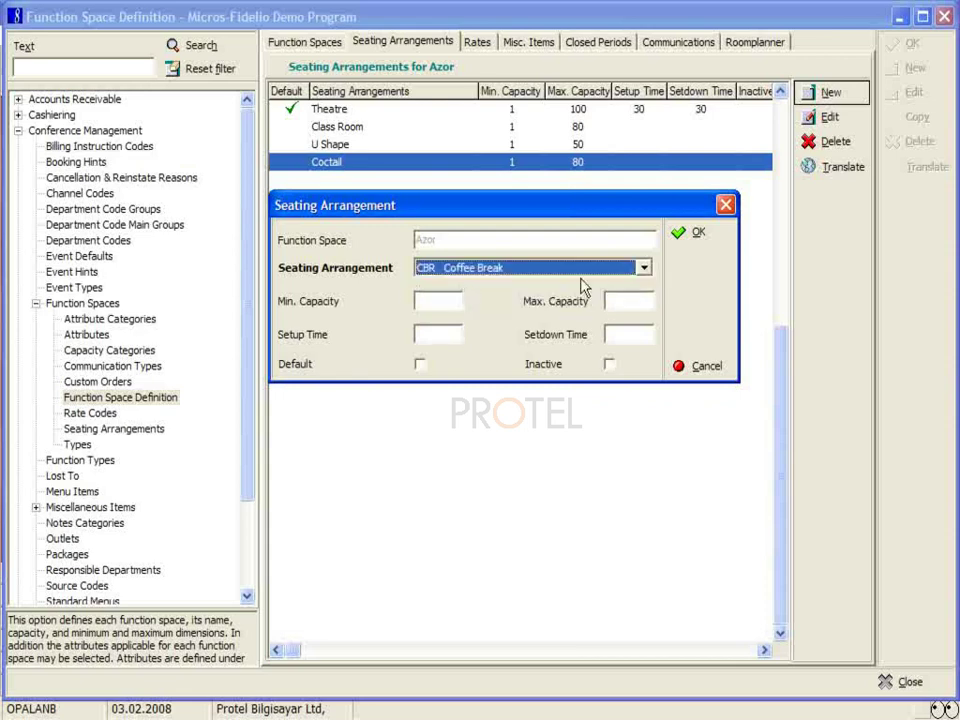
pyautogui.click(438, 299)
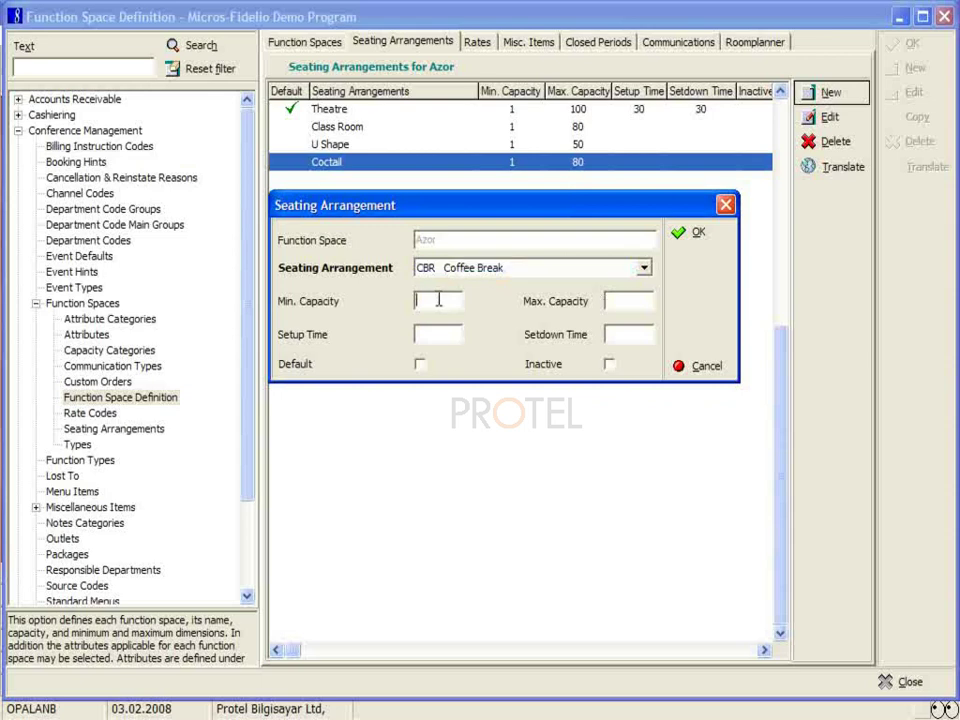
pyautogui.write('1')
pyautogui.press('Tab')
pyautogui.write('80')
pyautogui.click(688, 236)
# Step: Add a Gala seating arrangement to Azor with minimum capacity 1 and maximum capacity 100, and save it
pyautogui.click(822, 93)
pyautogui.click(648, 268)
pyautogui.click(514, 287)
pyautogui.click(437, 301)
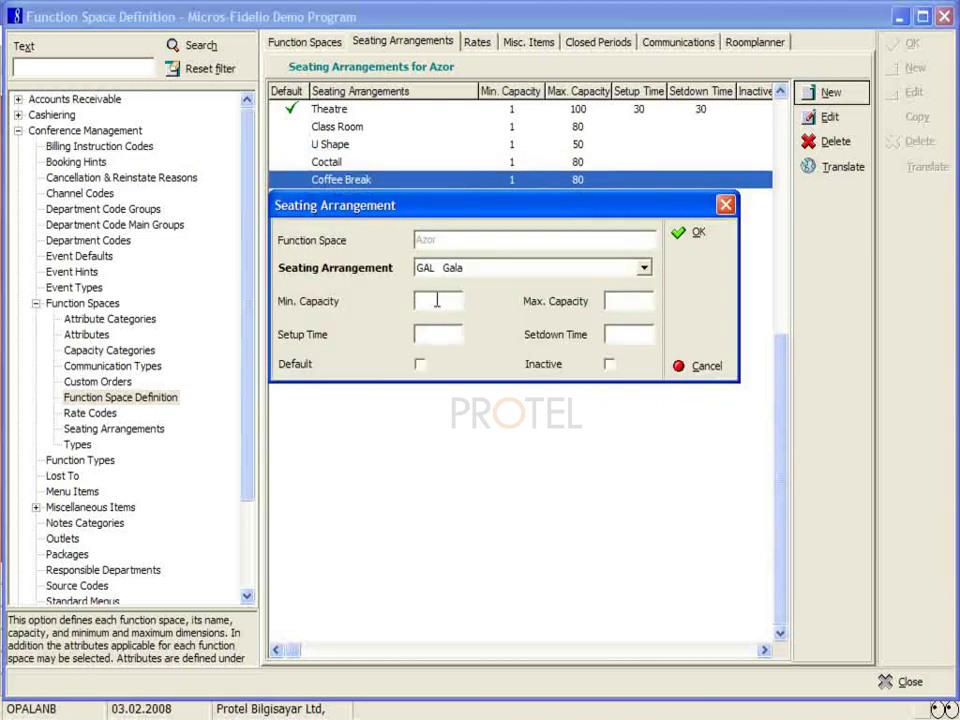
pyautogui.write('1')
pyautogui.press('Tab')
pyautogui.write('100')
pyautogui.click(693, 234)
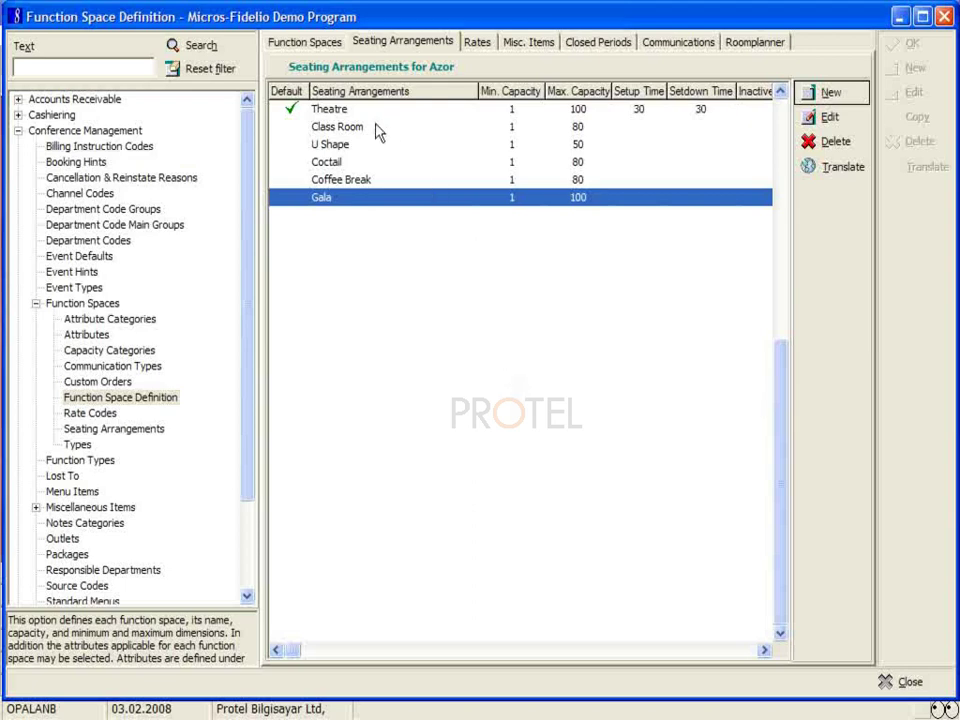
# Step: Open the Karina function space for editing and go to its seating arrangements
pyautogui.click(316, 45)
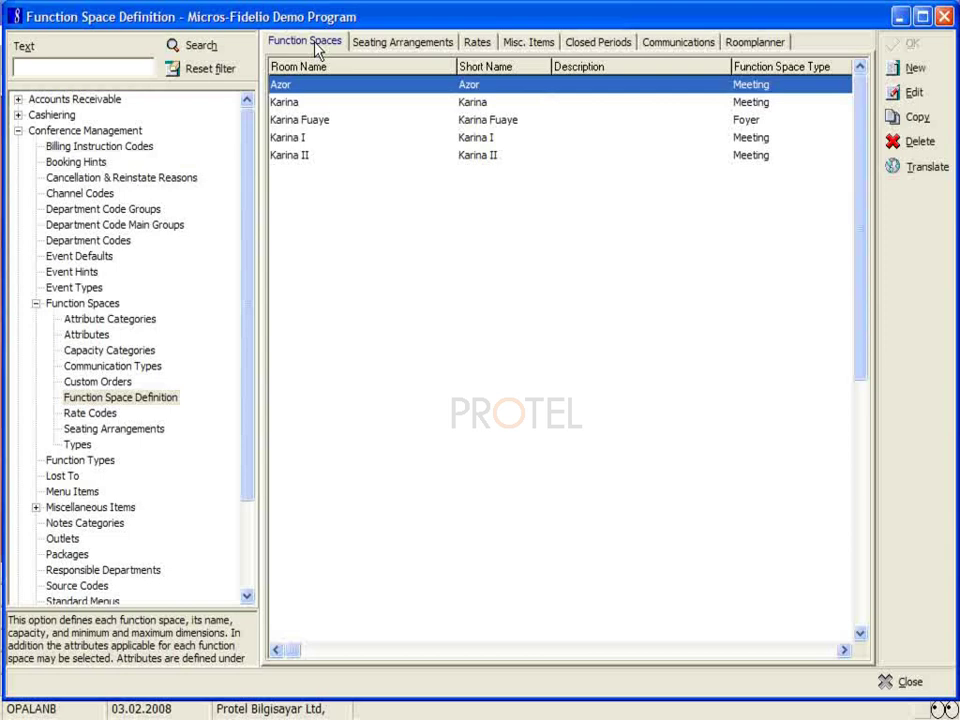
pyautogui.click(330, 104)
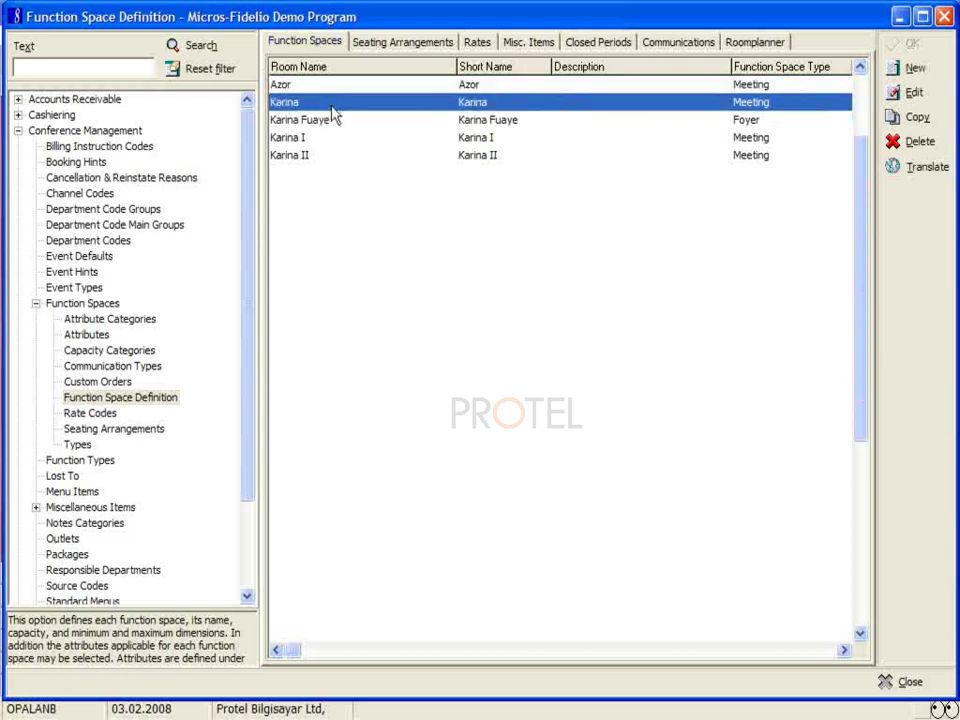
pyautogui.click(924, 91)
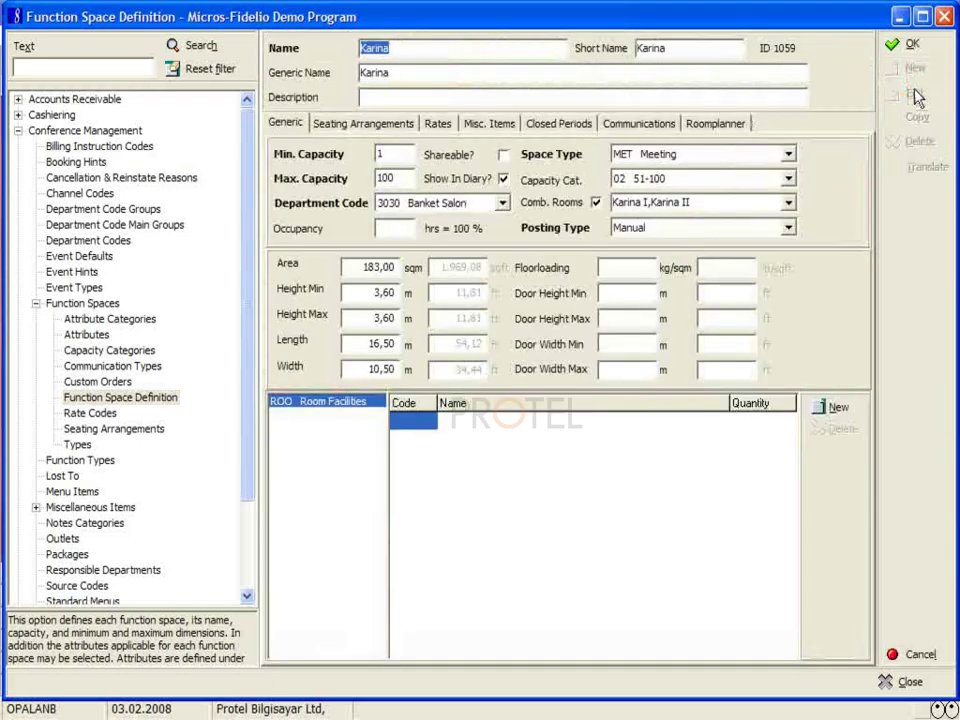
pyautogui.click(372, 126)
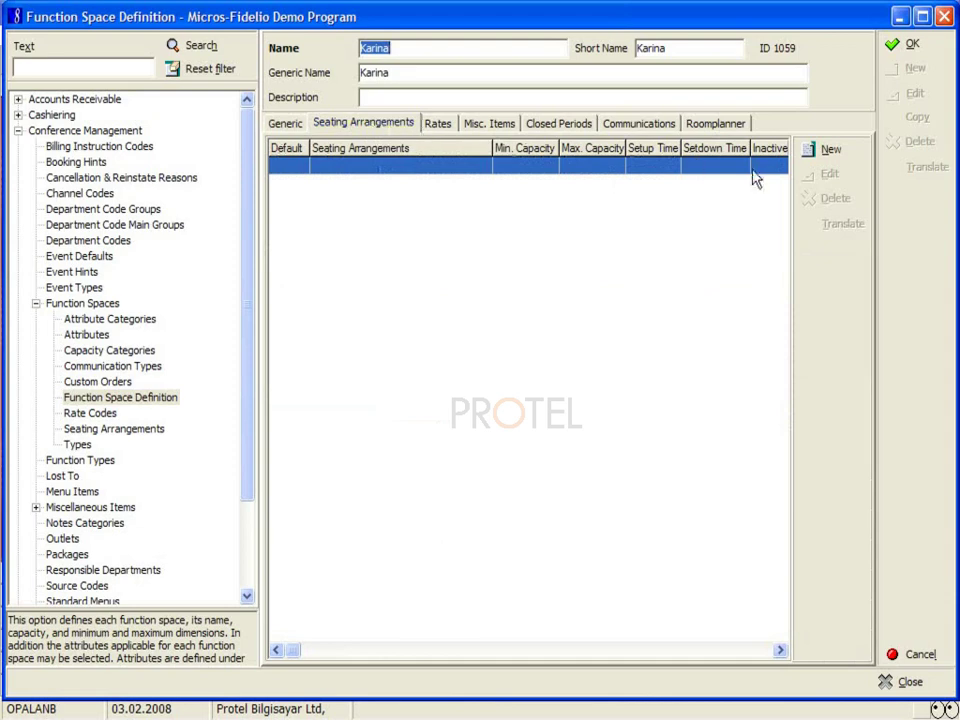
# Step: Create a Theatre seating arrangement for Karina with minimum capacity 1 and maximum capacity 100
pyautogui.click(830, 149)
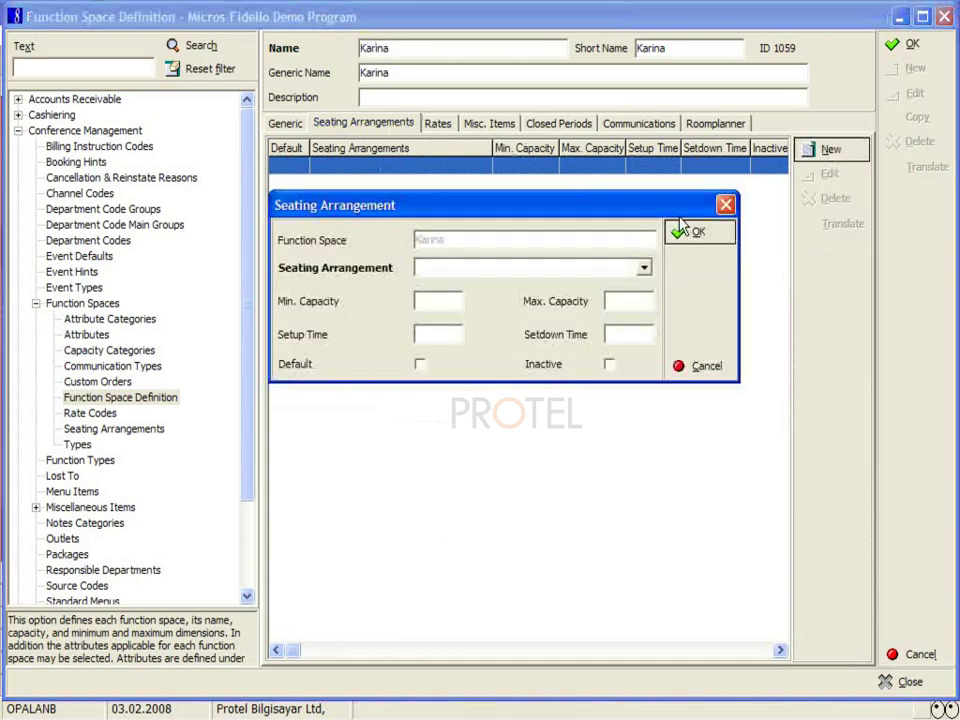
pyautogui.click(643, 268)
pyautogui.click(558, 280)
pyautogui.click(442, 298)
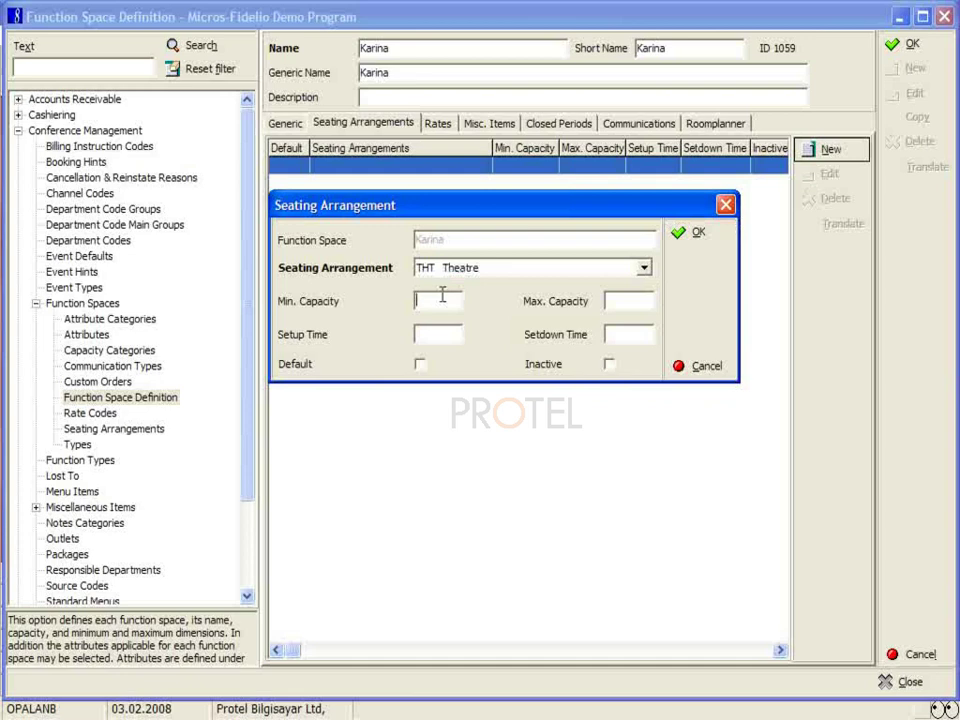
pyautogui.write('1')
pyautogui.press('Tab')
pyautogui.write('100')
# Step: Set the setup and setdown times of Karina's Theatre arrangement to 45 each, and save it
pyautogui.click(438, 334)
pyautogui.write('45')
pyautogui.click(614, 333)
pyautogui.write('45')
pyautogui.click(706, 236)
# Step: Add a Class Room seating arrangement to Karina with minimum capacity 1 and maximum capacity 80, and save it
pyautogui.click(829, 155)
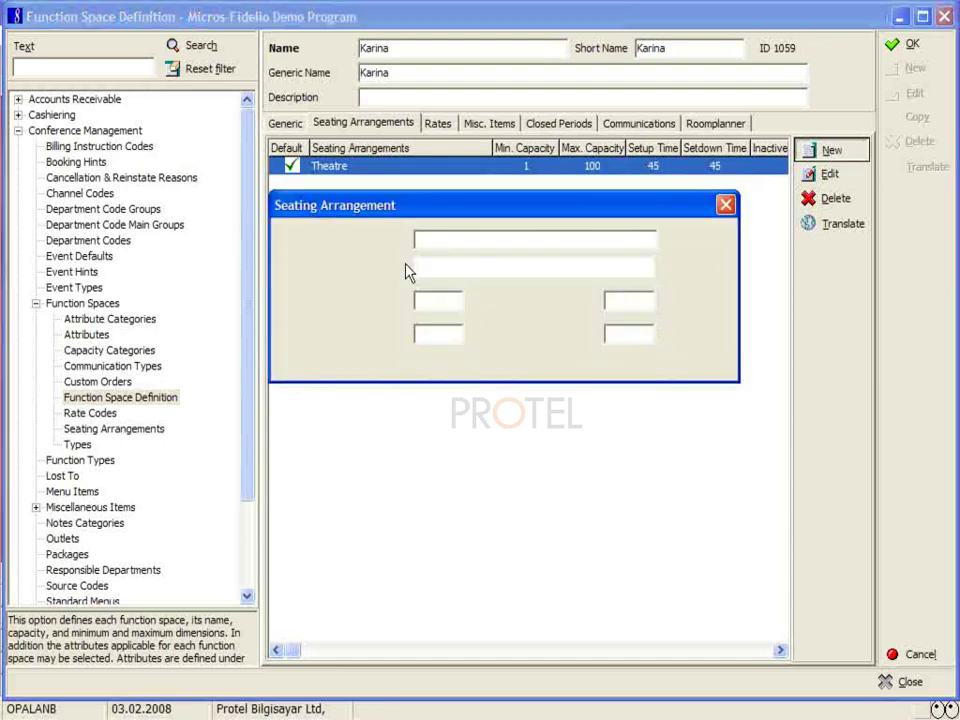
pyautogui.click(643, 268)
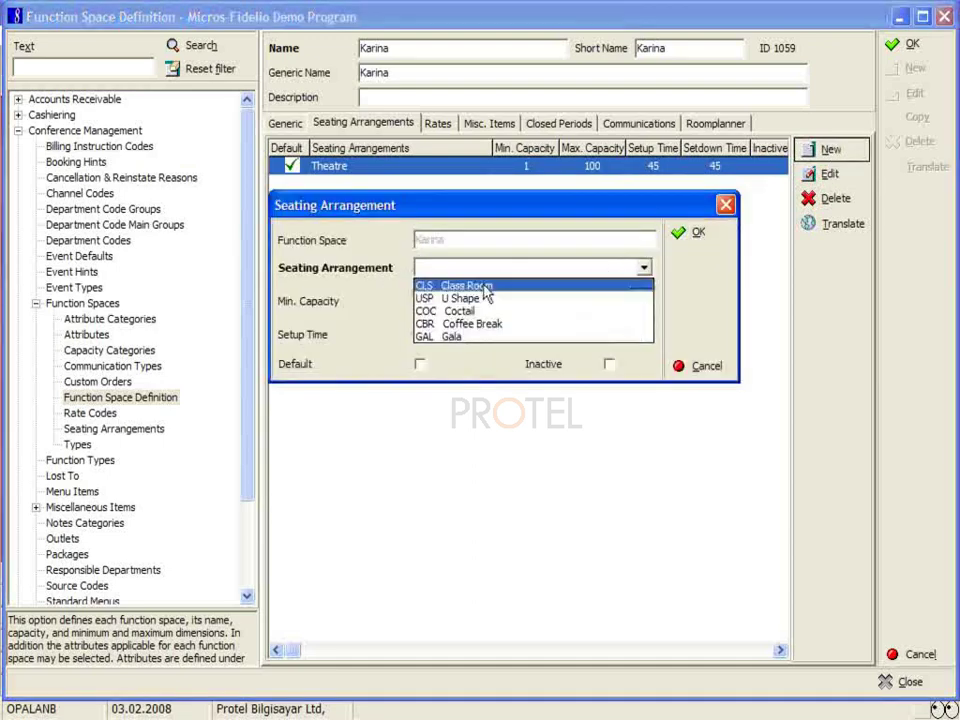
pyautogui.click(484, 288)
pyautogui.click(439, 306)
pyautogui.write('1')
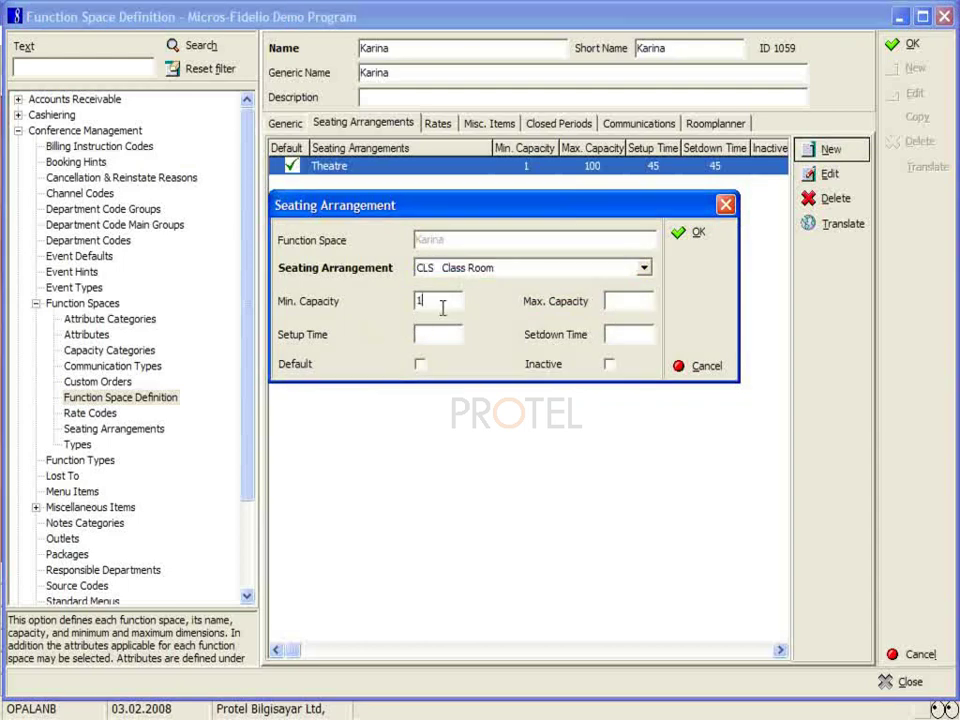
pyautogui.click(617, 303)
pyautogui.write('80')
pyautogui.click(697, 233)
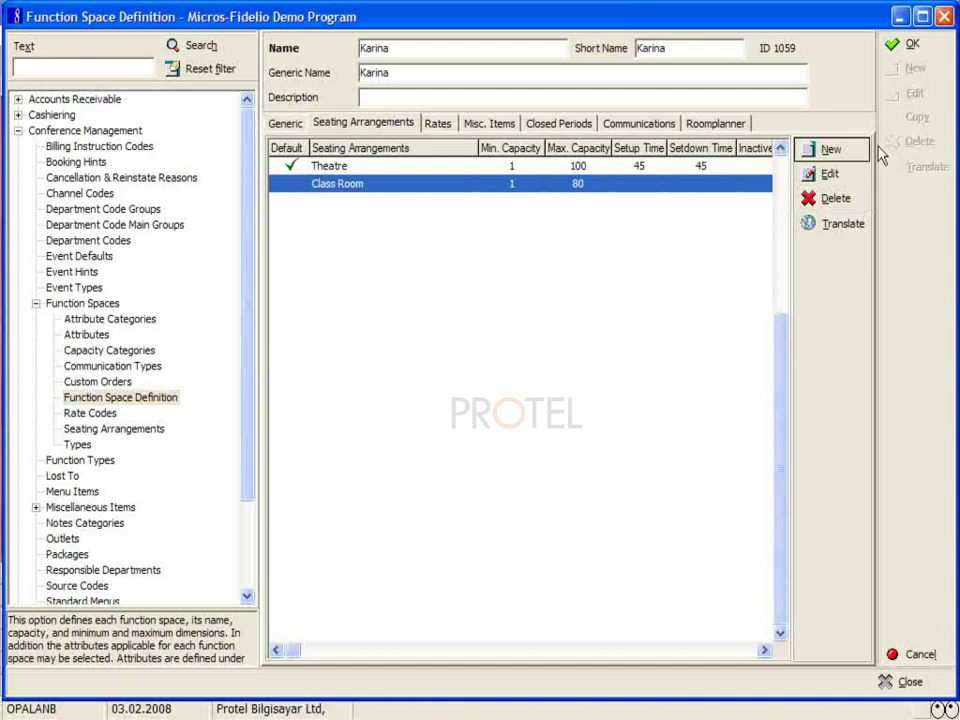
# Step: Add a U Shape seating arrangement to Karina with minimum capacity 1 and maximum capacity 40, and save it
pyautogui.click(848, 151)
pyautogui.click(643, 270)
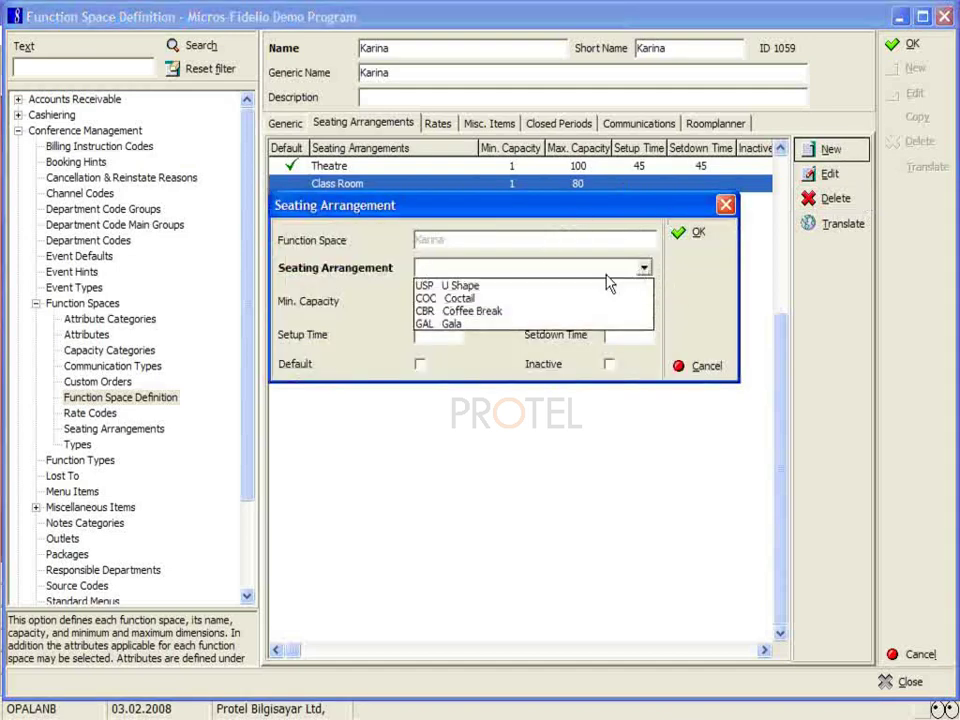
pyautogui.click(515, 283)
pyautogui.click(463, 300)
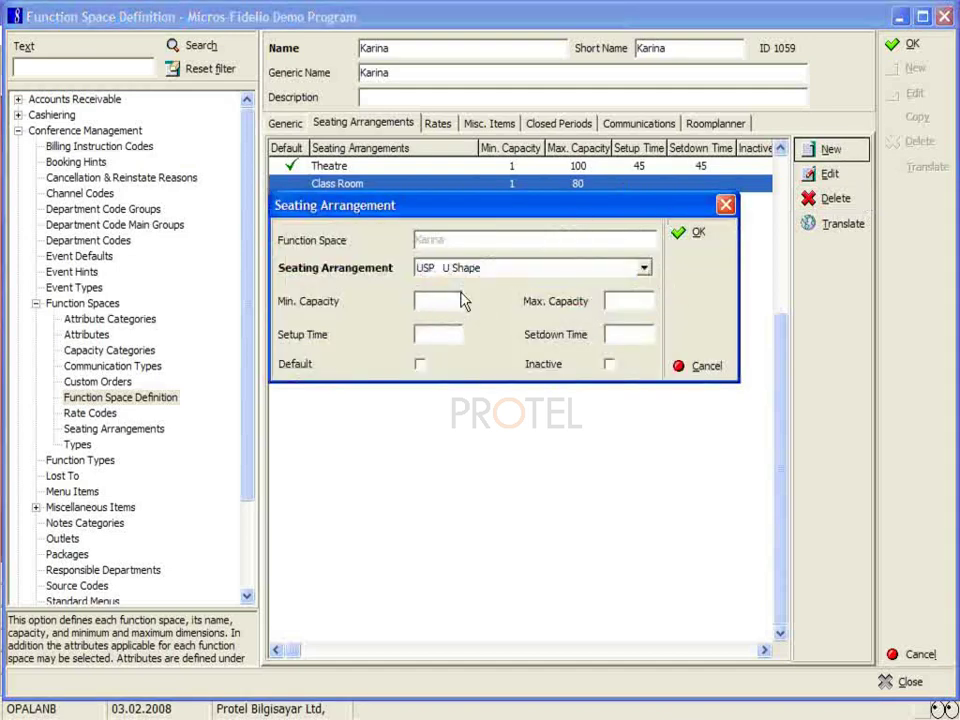
pyautogui.write('1')
pyautogui.press('Tab')
pyautogui.write('40')
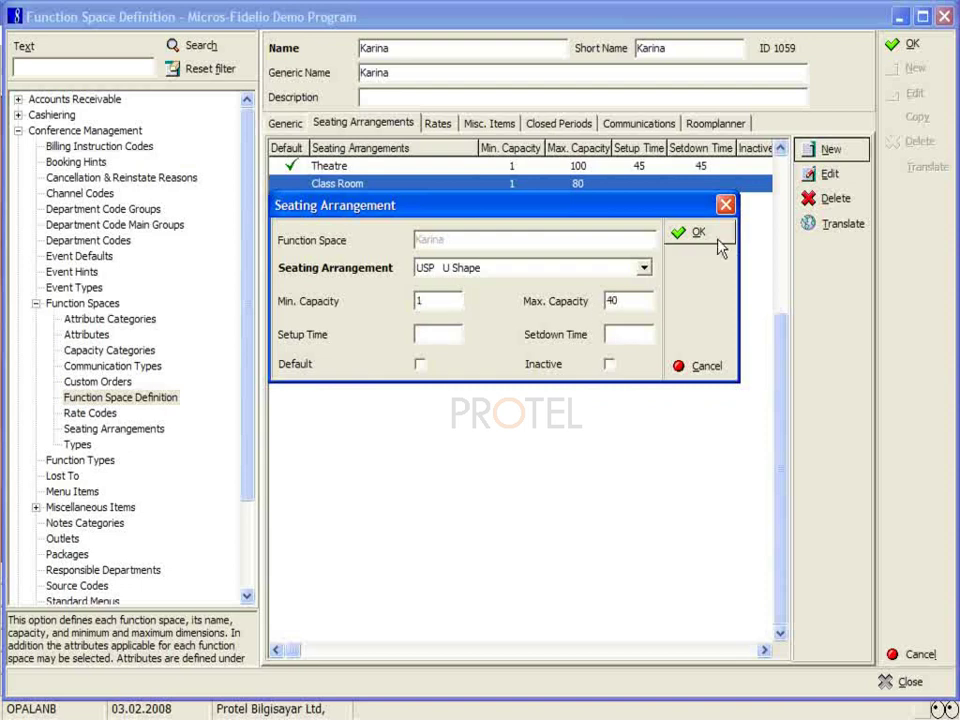
pyautogui.click(682, 236)
# Step: Add a Coctail seating arrangement to Karina with minimum capacity 1 and maximum capacity 80, and save it
pyautogui.click(822, 150)
pyautogui.click(645, 268)
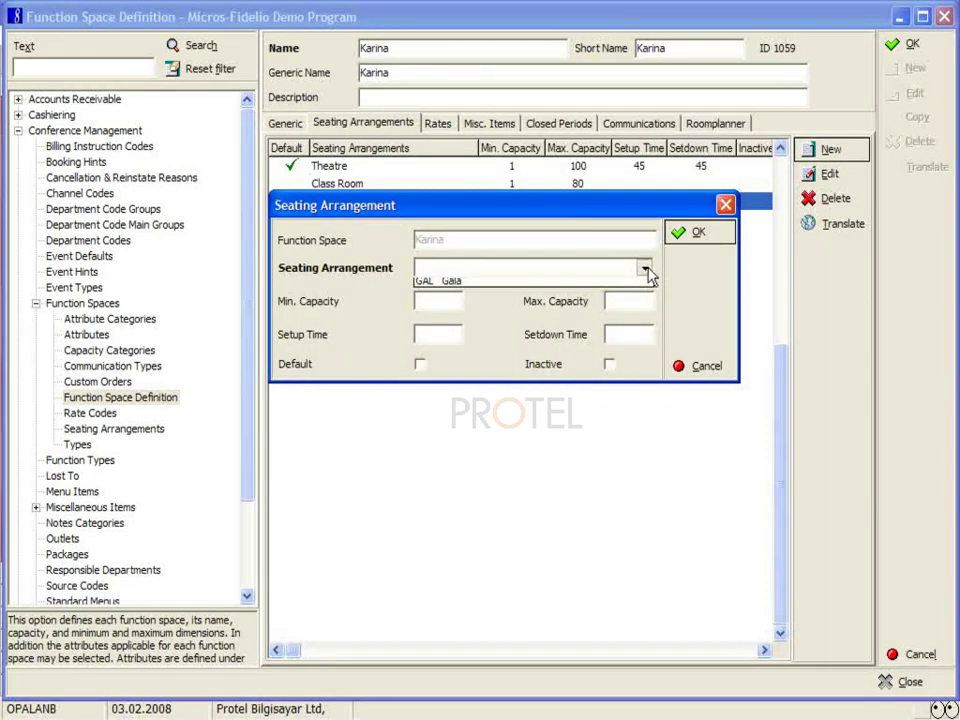
pyautogui.click(530, 287)
pyautogui.click(451, 299)
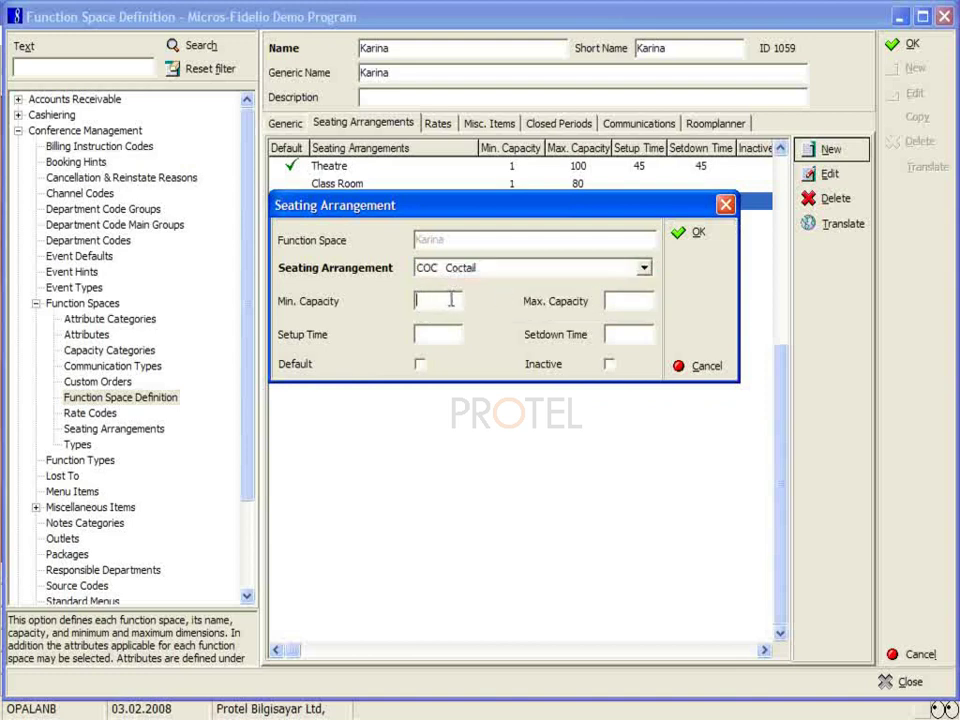
pyautogui.write('1')
pyautogui.click(626, 300)
pyautogui.write('80')
pyautogui.click(695, 235)
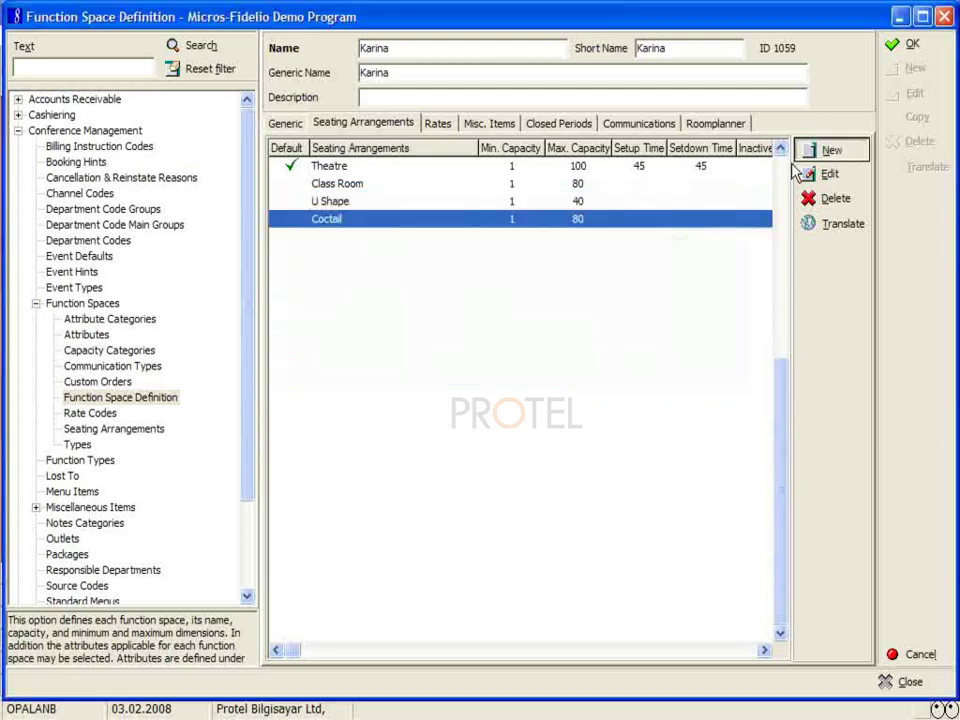
# Step: Add a Coffee Break seating arrangement to Karina with minimum capacity 1 and maximum capacity 80, and save it
pyautogui.click(825, 150)
pyautogui.click(644, 268)
pyautogui.click(540, 285)
pyautogui.click(447, 301)
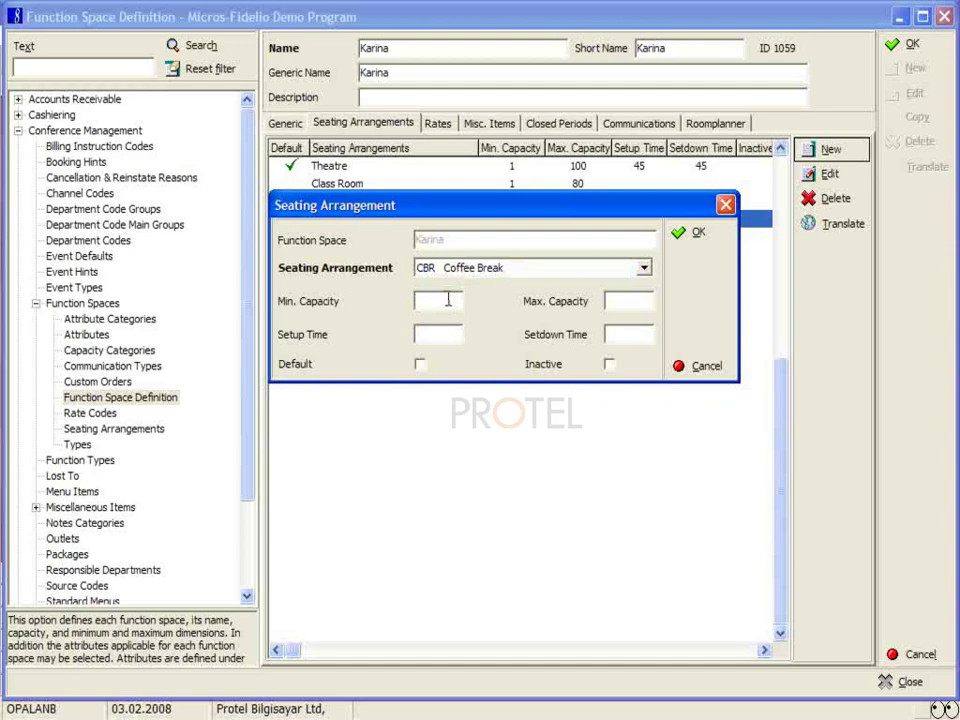
pyautogui.write('1')
pyautogui.click(633, 301)
pyautogui.write('80')
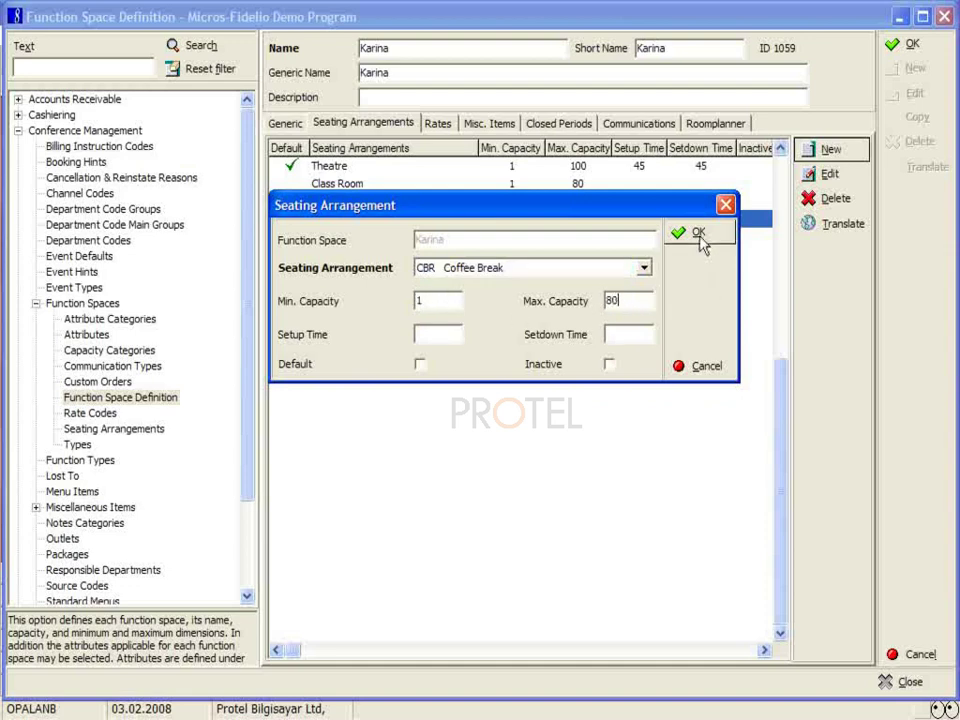
pyautogui.click(695, 233)
# Step: Add a Gala seating arrangement to Karina with minimum capacity 1 and maximum capacity 100, and save it
pyautogui.click(825, 150)
pyautogui.click(643, 267)
pyautogui.click(494, 285)
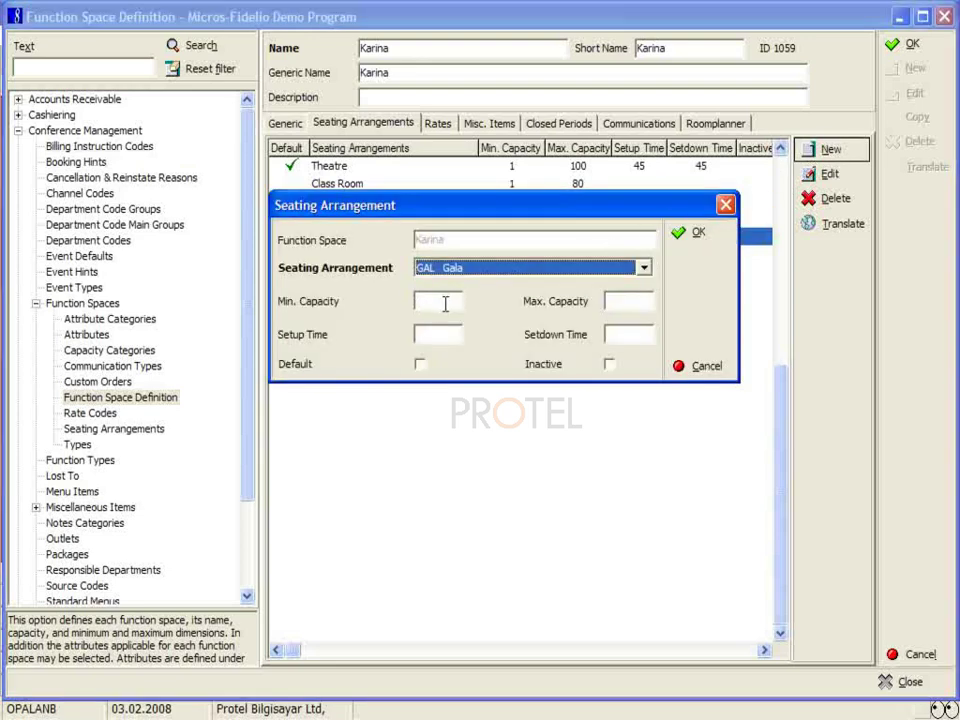
pyautogui.click(446, 303)
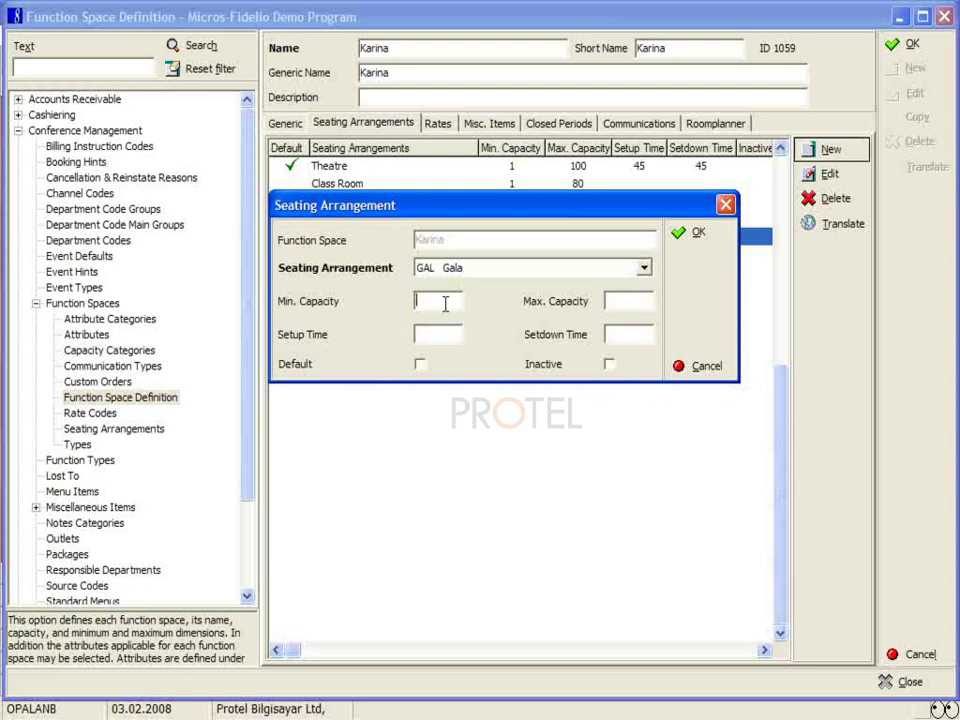
pyautogui.write('1')
pyautogui.click(621, 302)
pyautogui.write('100')
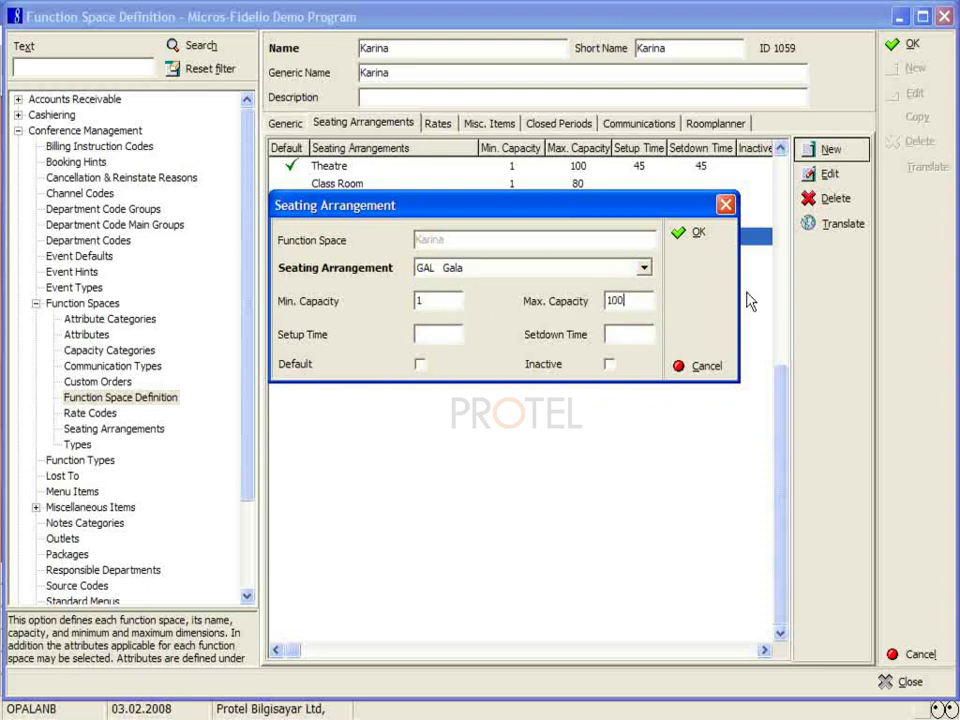
pyautogui.click(711, 251)
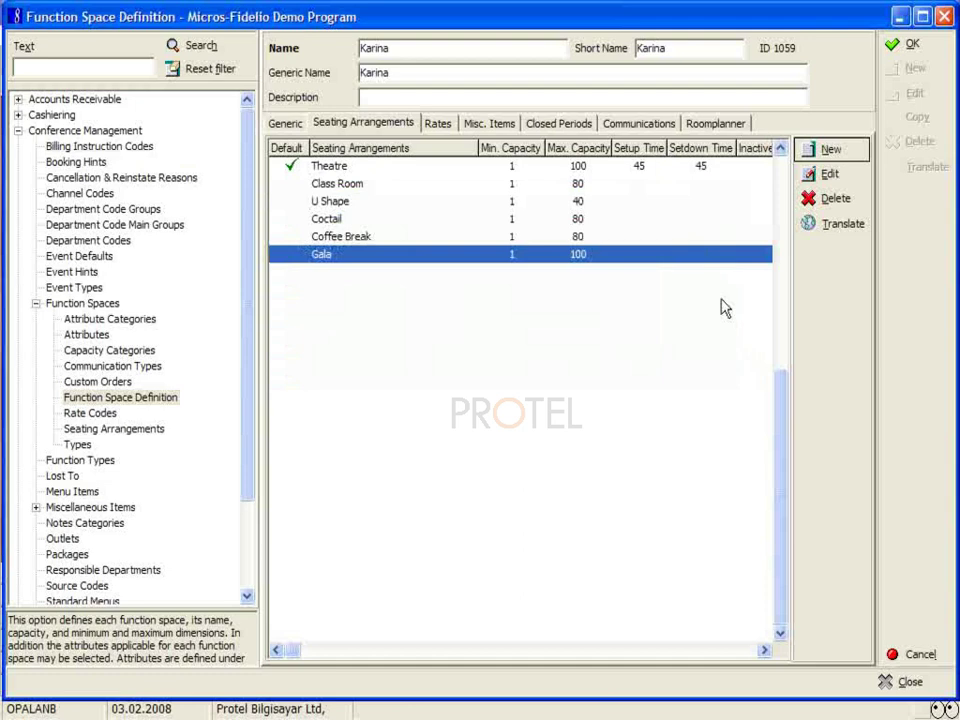
# Step: Save the Karina function space record and review its list of seating arrangements
pyautogui.click(911, 47)
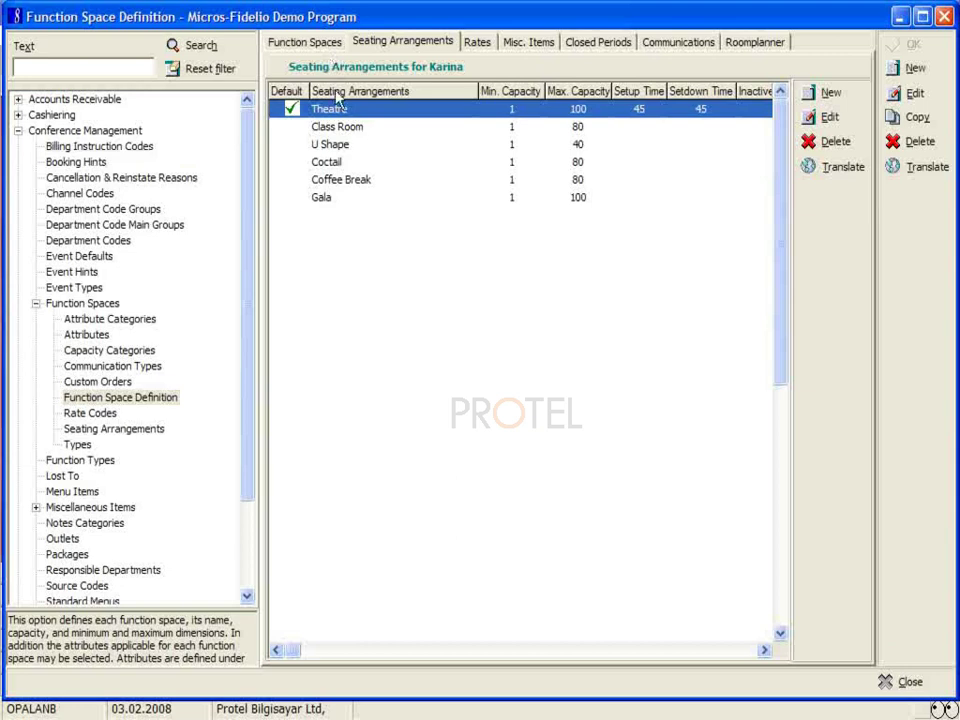
pyautogui.click(314, 45)
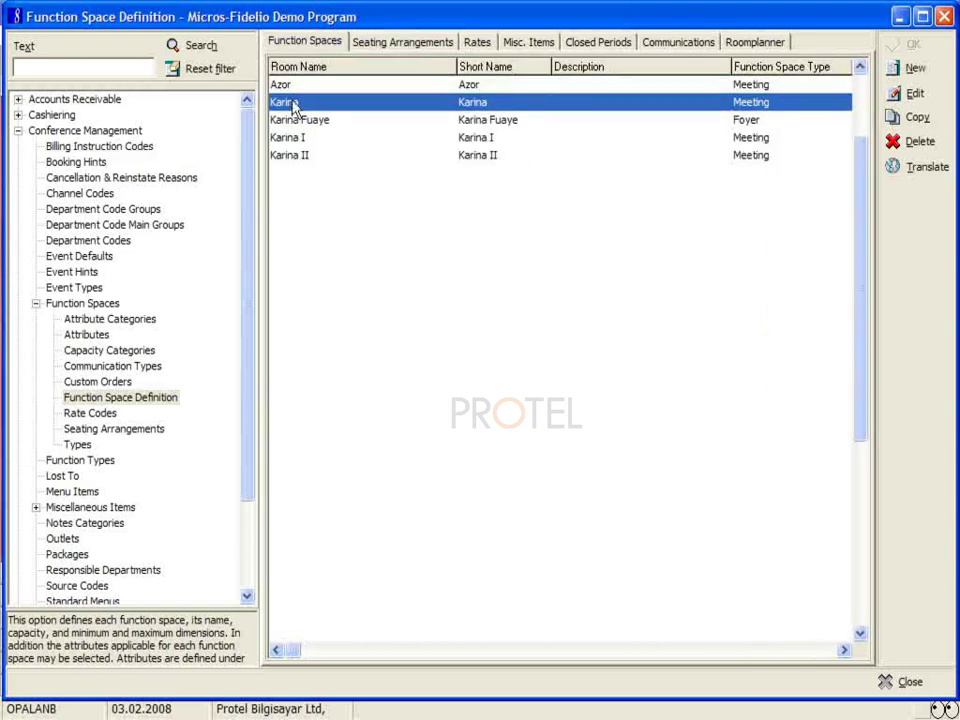
pyautogui.click(388, 48)
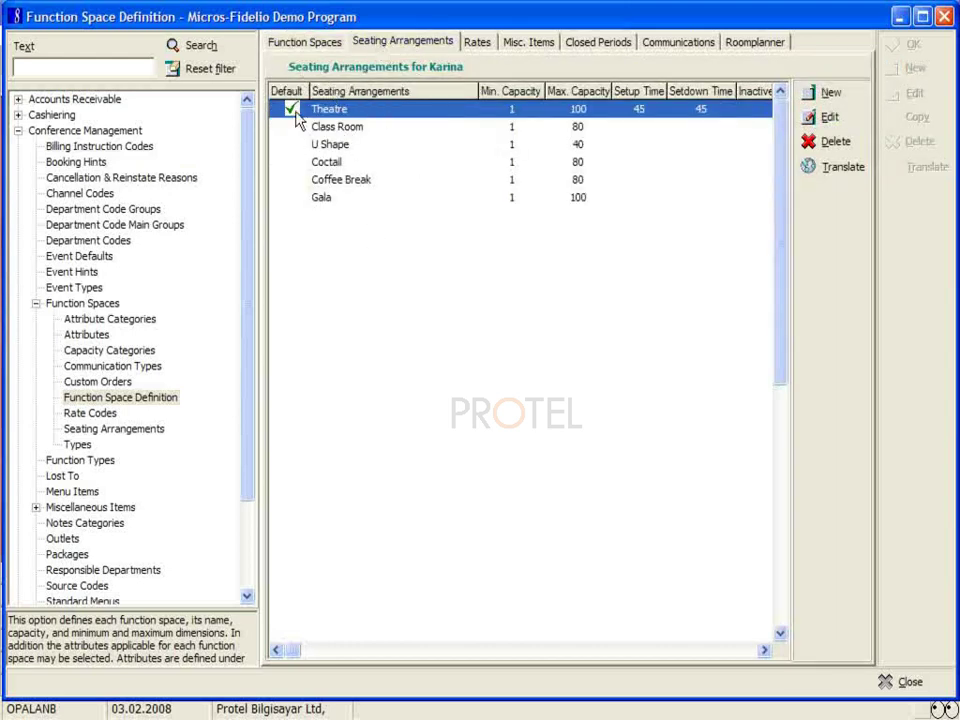
# Step: Add a Coctail seating arrangement to Karina Fuaye with minimum capacity 1 and maximum capacity 300, and save it
pyautogui.click(294, 43)
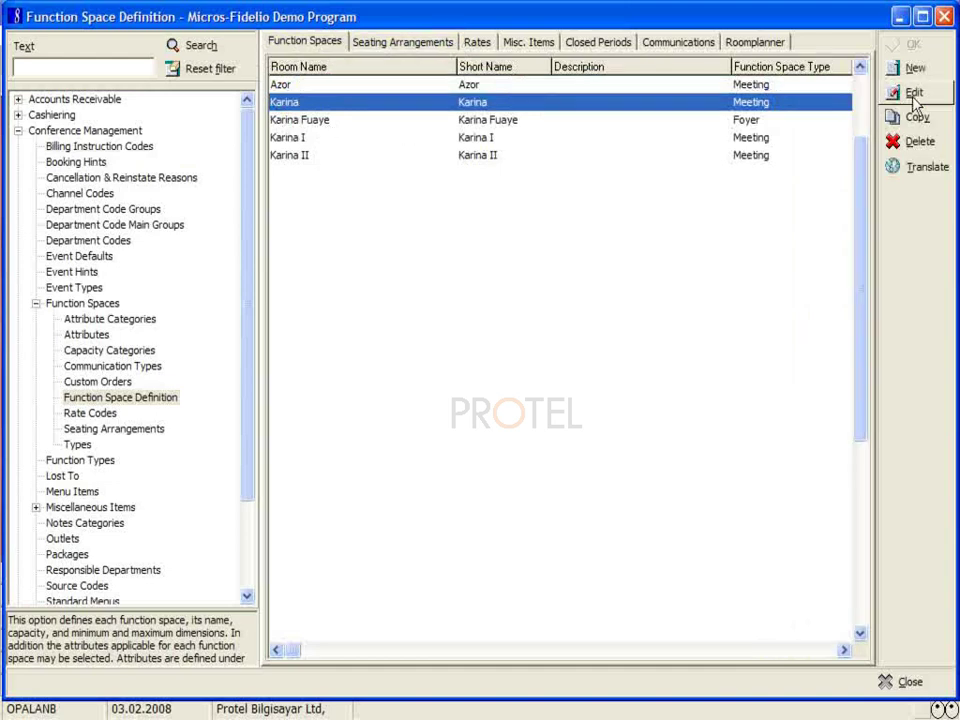
pyautogui.click(316, 125)
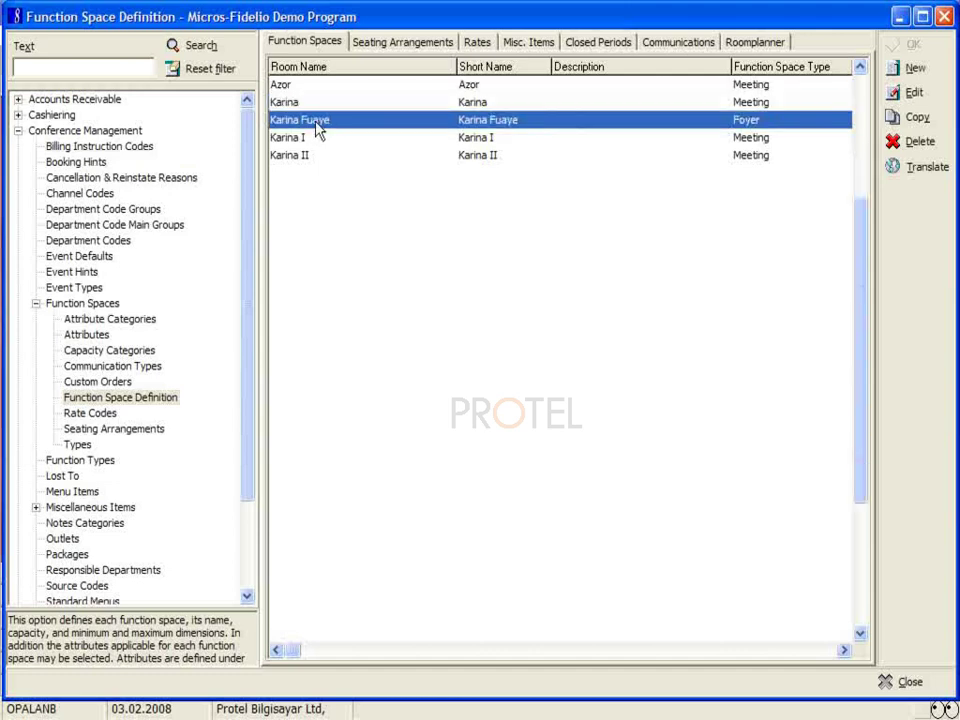
pyautogui.click(436, 42)
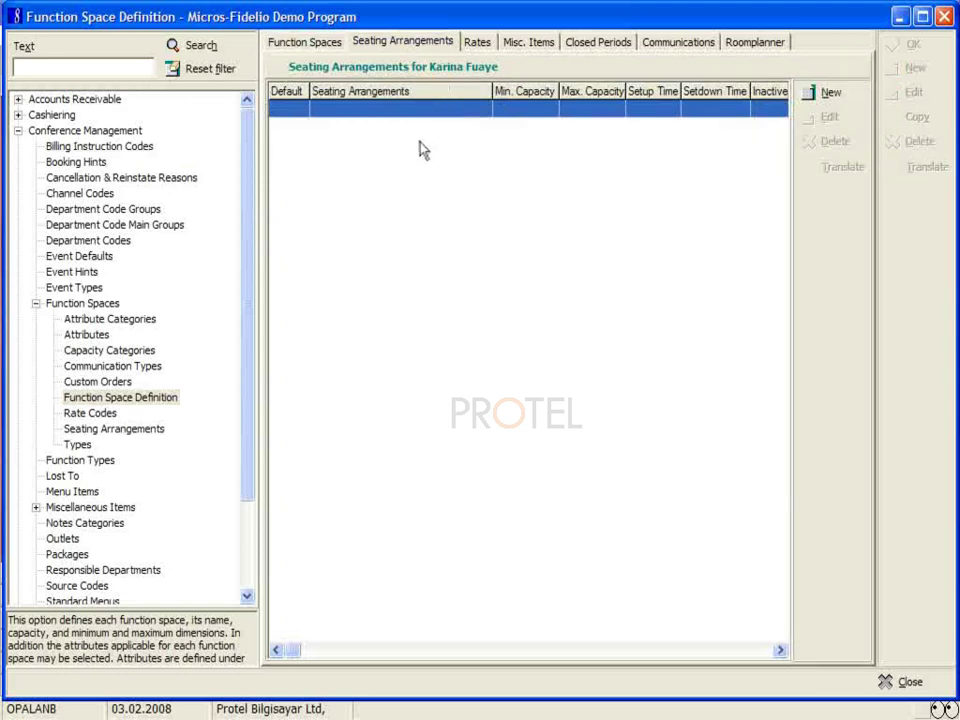
pyautogui.click(830, 92)
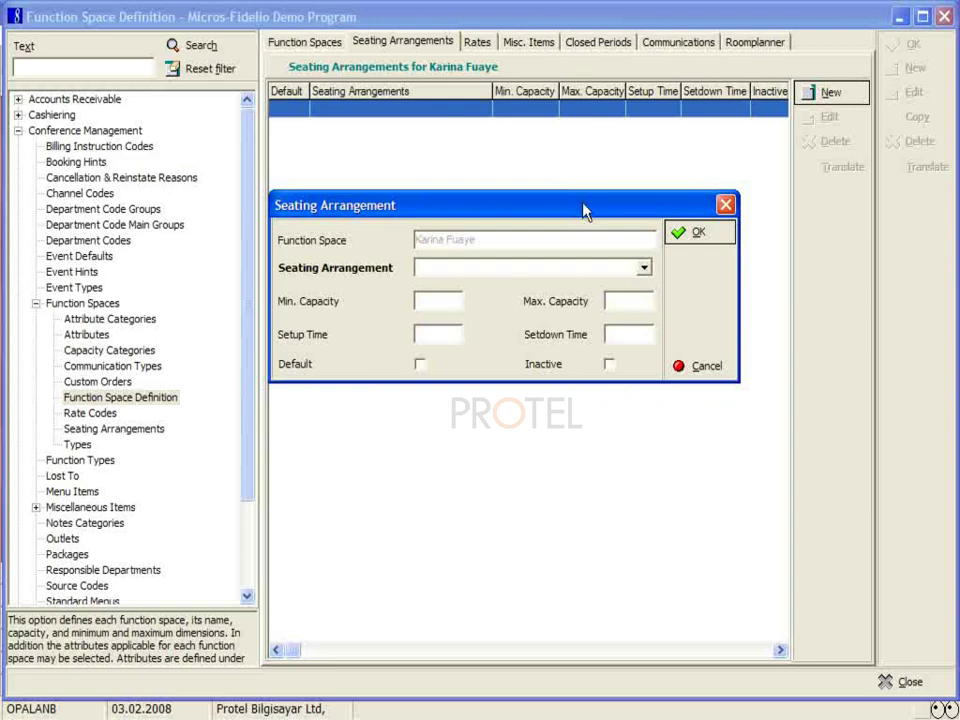
pyautogui.click(643, 268)
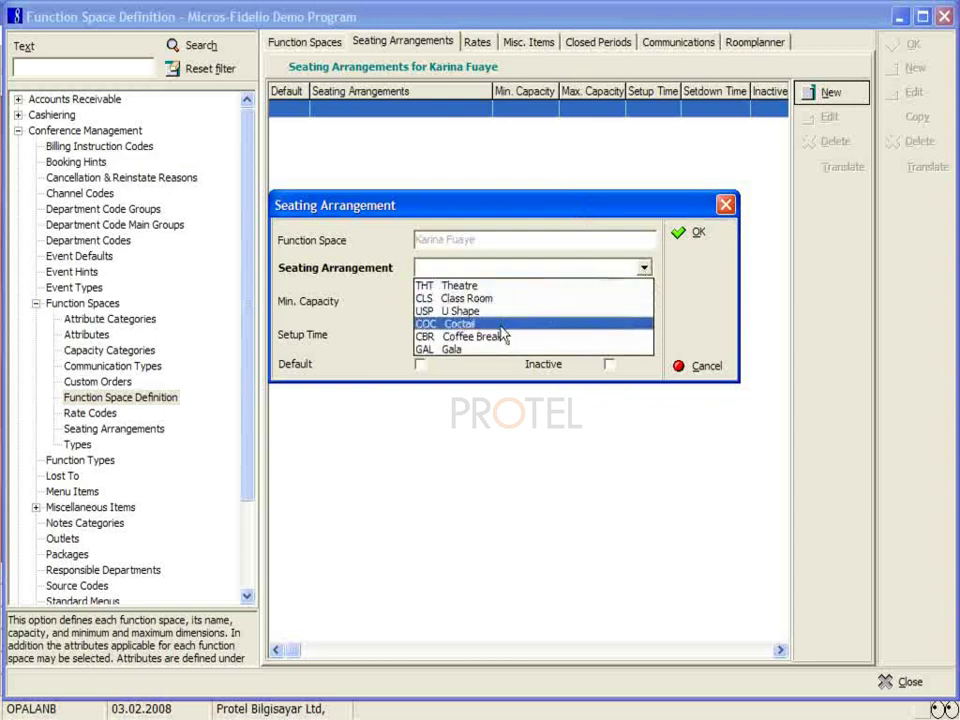
pyautogui.click(500, 324)
pyautogui.click(441, 302)
pyautogui.write('1')
pyautogui.click(612, 301)
pyautogui.write('300')
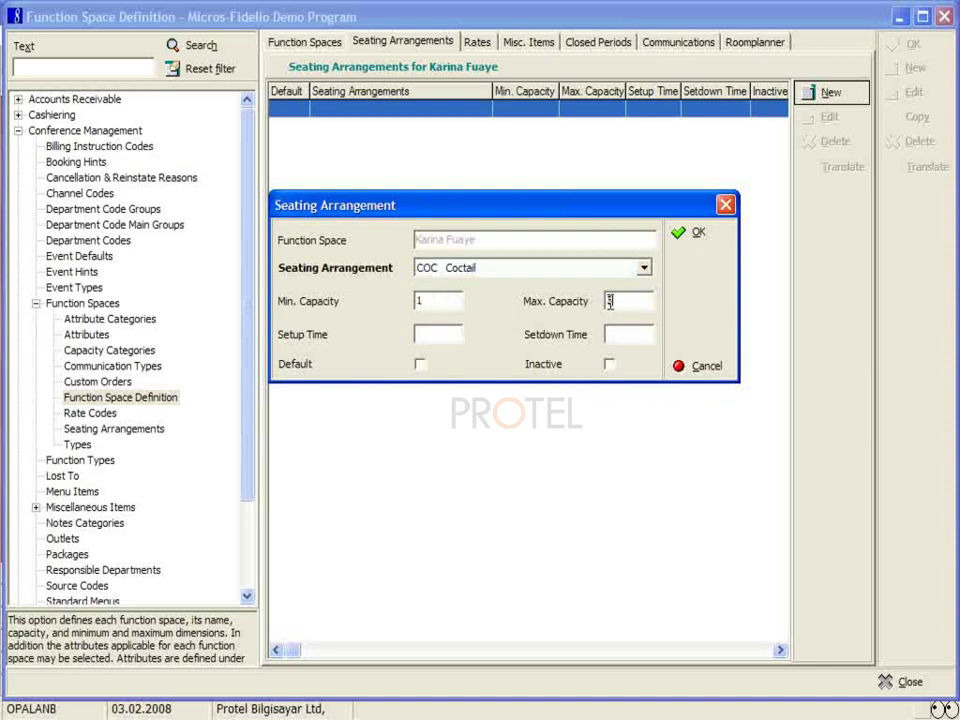
pyautogui.click(714, 236)
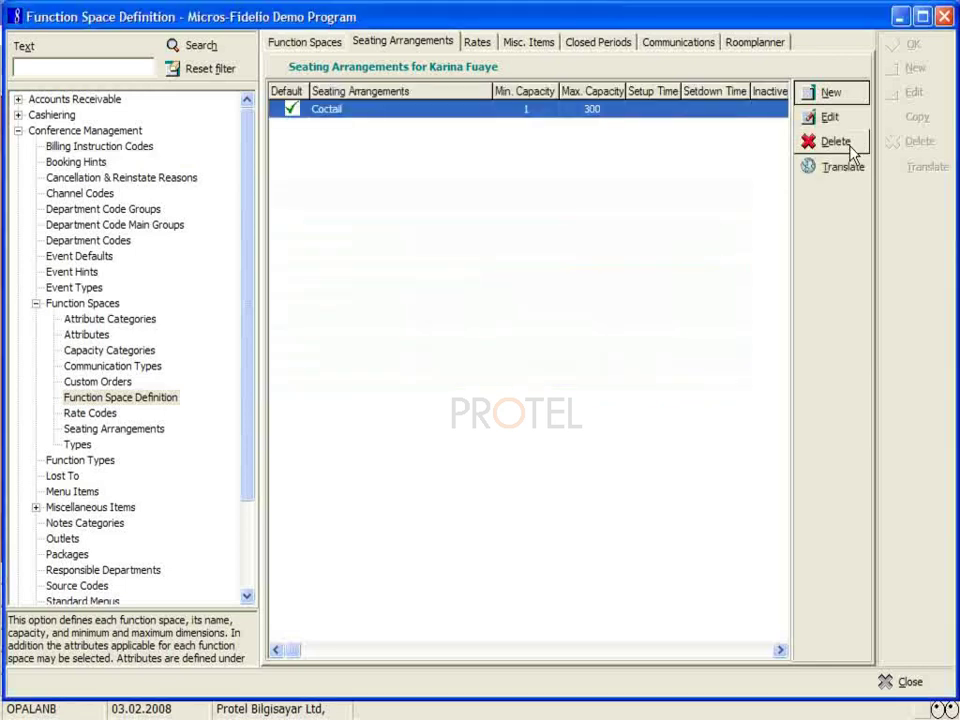
# Step: Add a Coffee Break seating arrangement to Karina Fuaye with minimum capacity 1 and maximum capacity 220, and save it
pyautogui.click(828, 94)
pyautogui.click(644, 268)
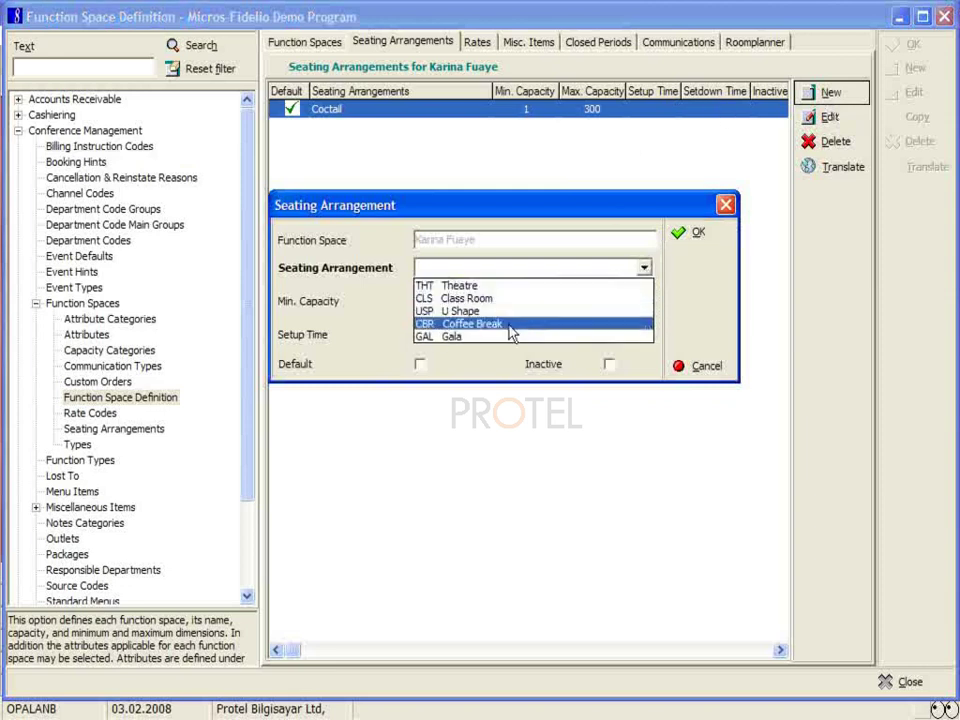
pyautogui.click(495, 325)
pyautogui.click(450, 300)
pyautogui.write('1')
pyautogui.press('Tab')
pyautogui.write('2')
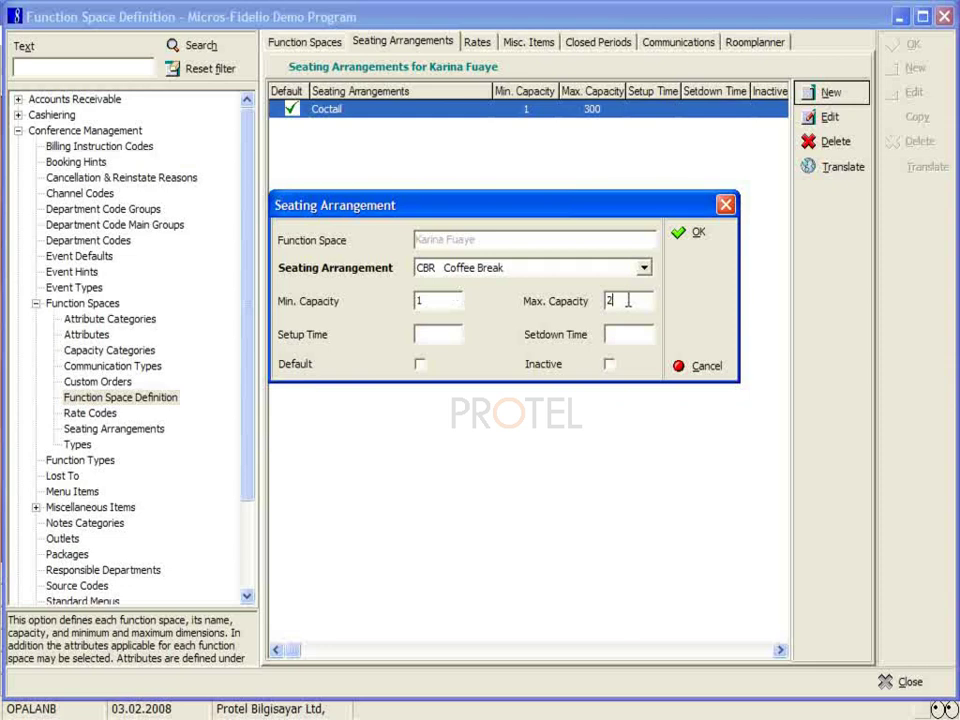
pyautogui.write('20')
pyautogui.click(693, 240)
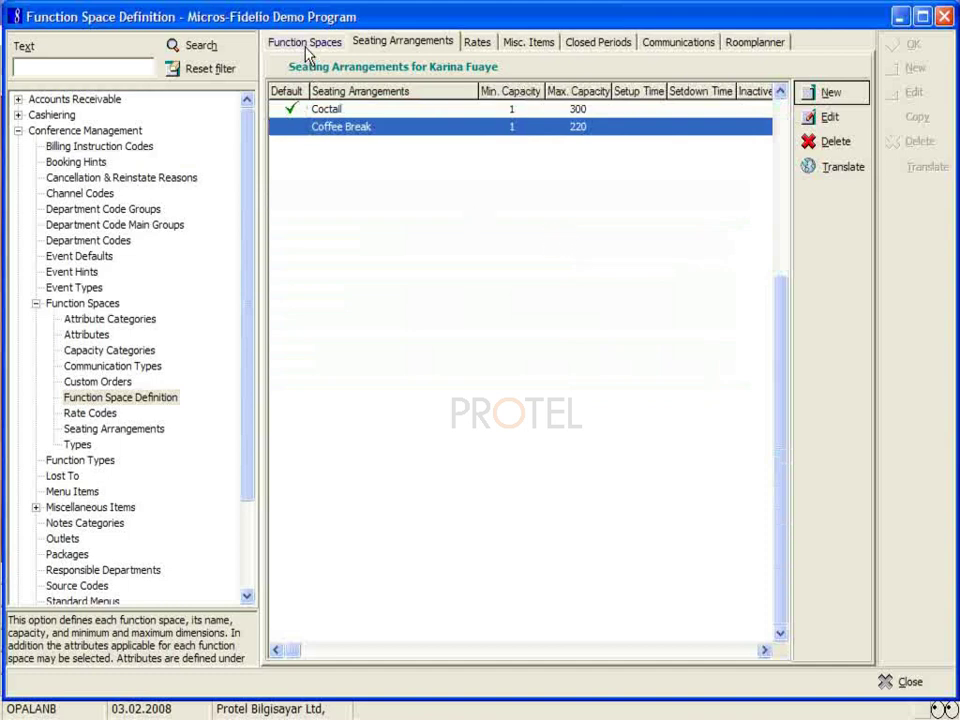
pyautogui.click(336, 108)
pyautogui.click(343, 127)
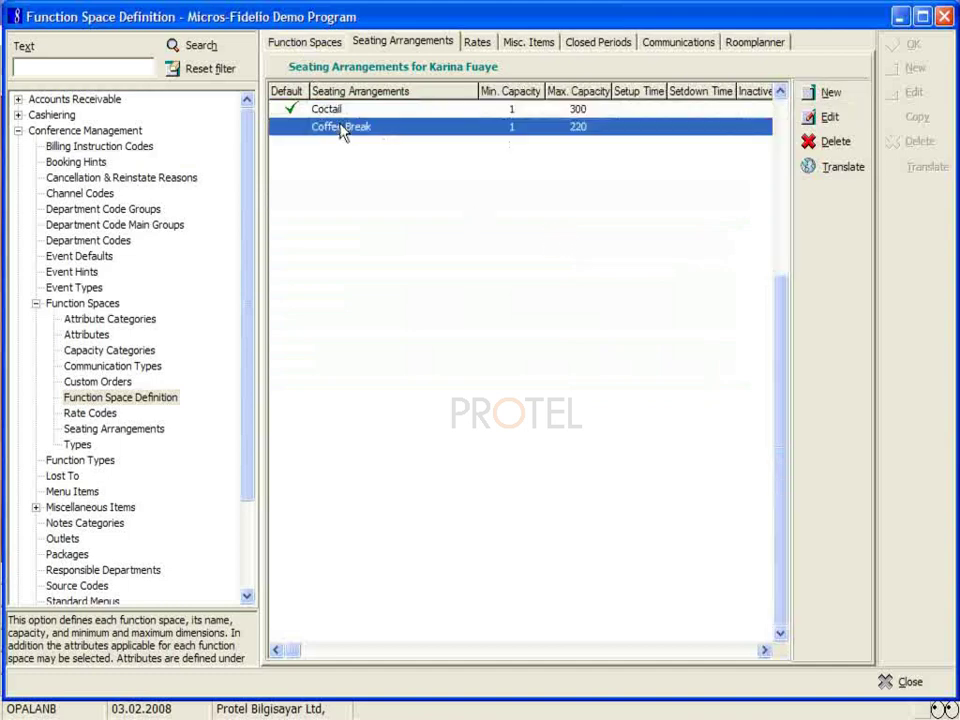
pyautogui.click(366, 116)
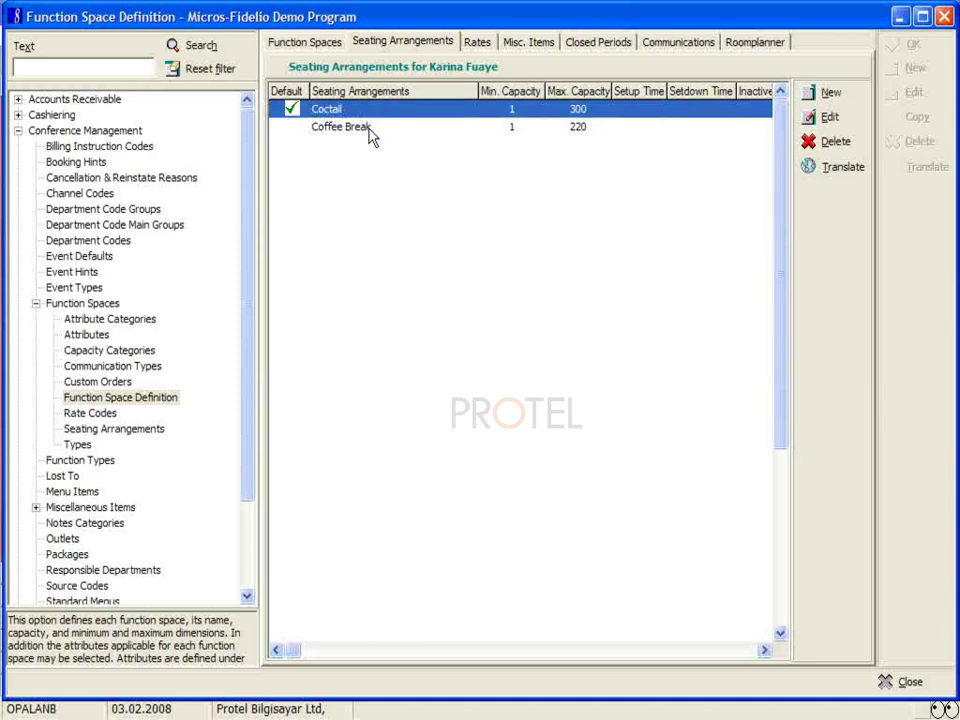
pyautogui.click(340, 50)
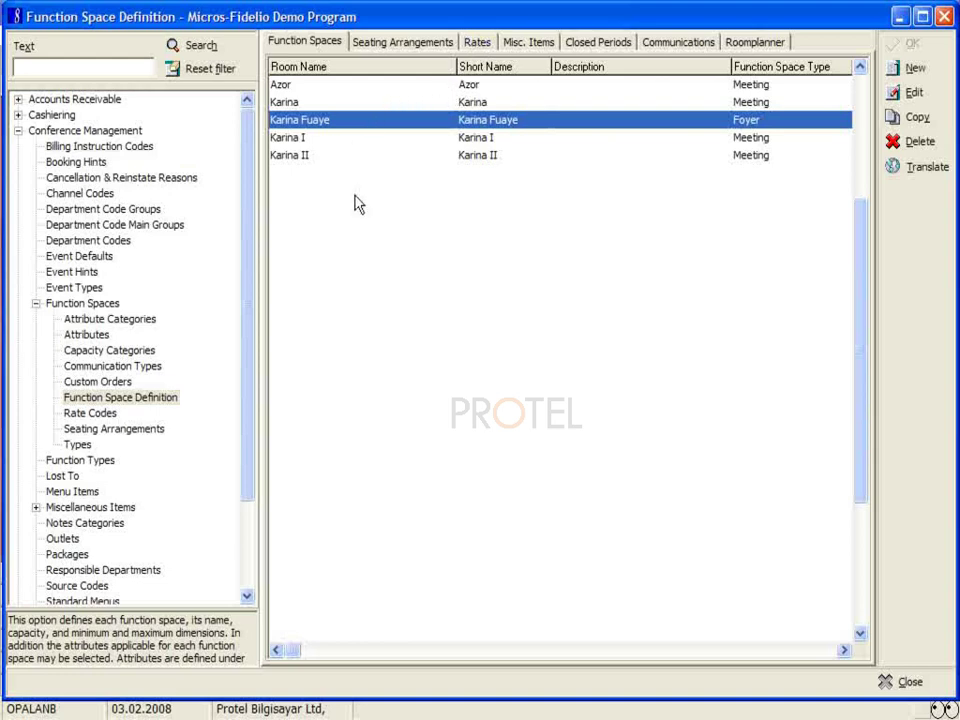
# Step: Create a function space rate code CMP with Complimentary as both name and description, and save it
pyautogui.click(99, 415)
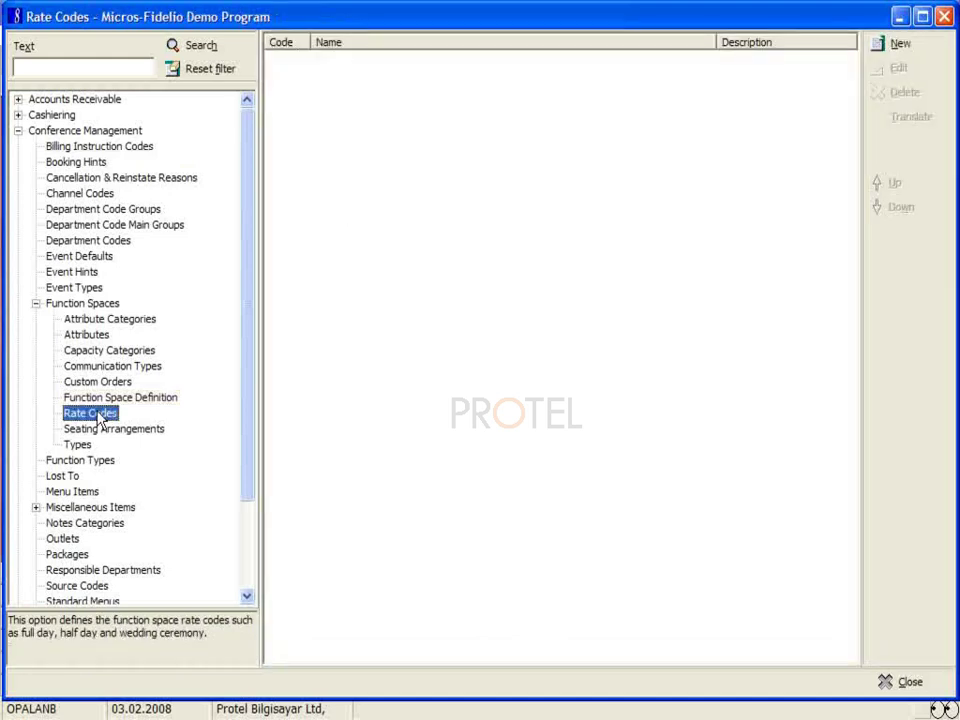
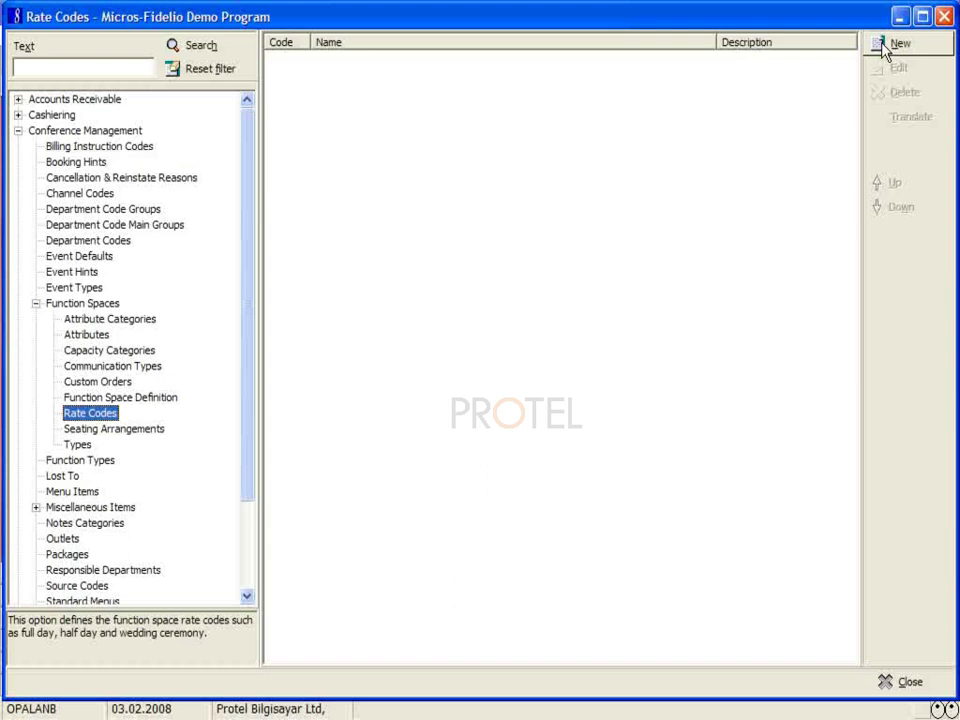
pyautogui.click(884, 48)
pyautogui.moveTo(478, 325); pyautogui.dragTo(531, 268)
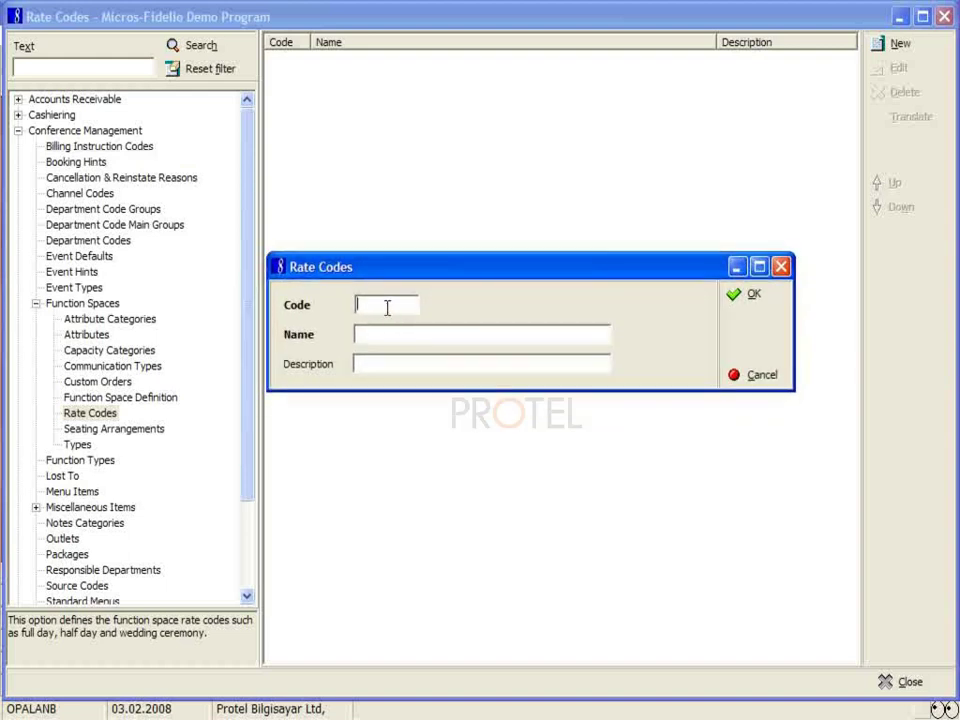
pyautogui.write('CMP')
pyautogui.press('Tab')
pyautogui.write('Complimentary')
pyautogui.moveTo(428, 334); pyautogui.dragTo(354, 334)
pyautogui.rightClick(388, 340)
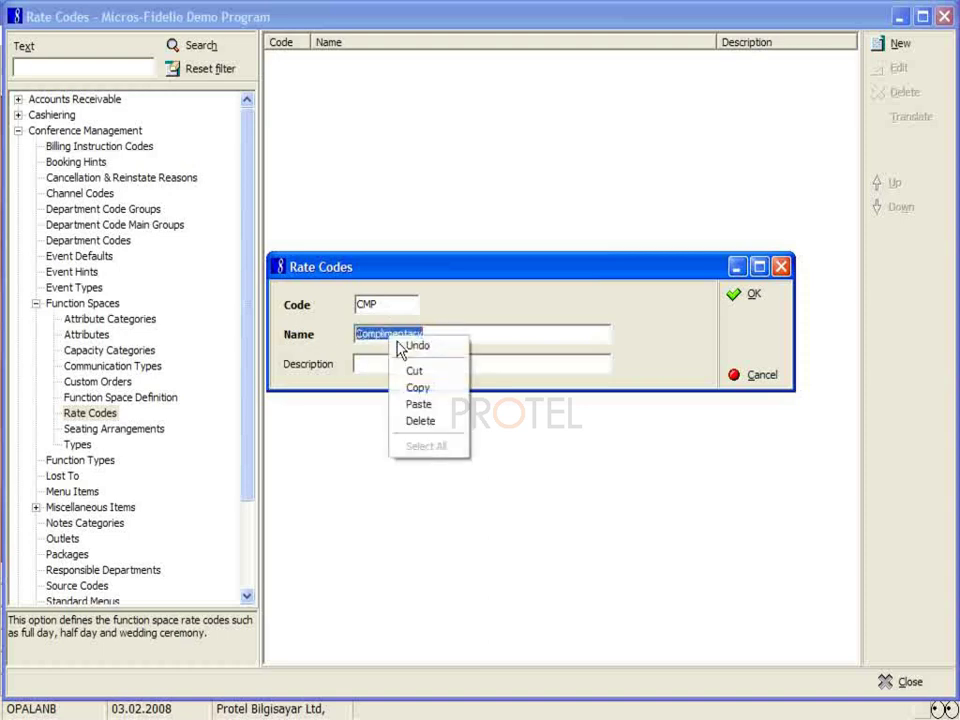
pyautogui.click(411, 388)
pyautogui.rightClick(385, 366)
pyautogui.click(411, 434)
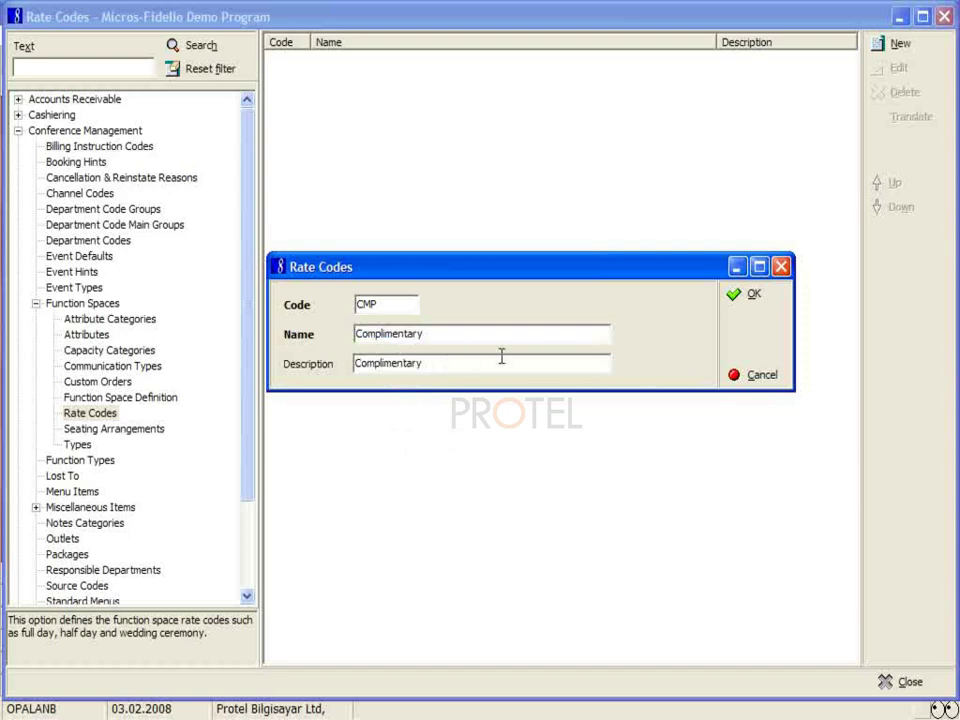
pyautogui.click(745, 294)
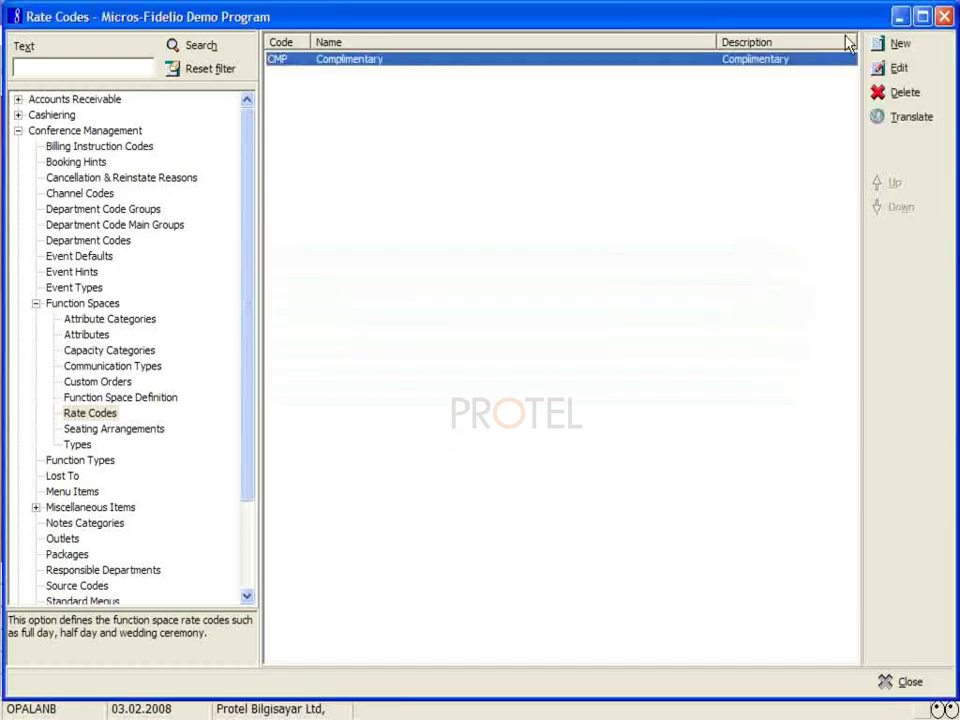
# Step: Create a rate code HDY with Half Day as both name and description, and save it
pyautogui.click(897, 46)
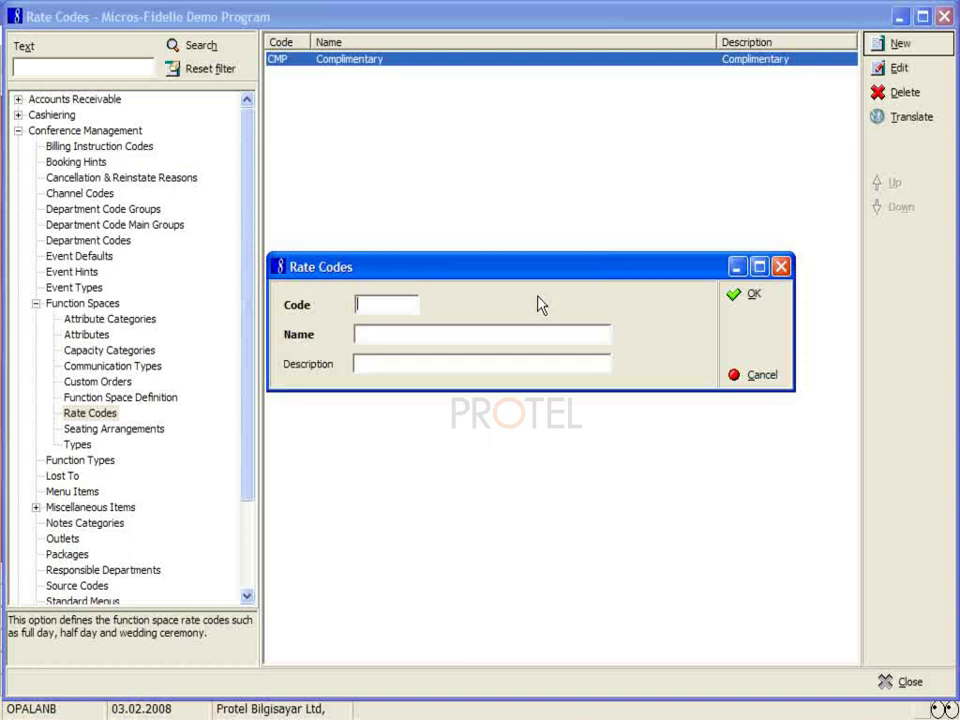
pyautogui.write('HDY')
pyautogui.press('Tab')
pyautogui.write('Half Day')
pyautogui.moveTo(358, 333); pyautogui.dragTo(444, 343)
pyautogui.rightClick(393, 341)
pyautogui.click(406, 394)
pyautogui.click(384, 364)
pyautogui.rightClick(384, 366)
pyautogui.click(416, 436)
pyautogui.click(754, 303)
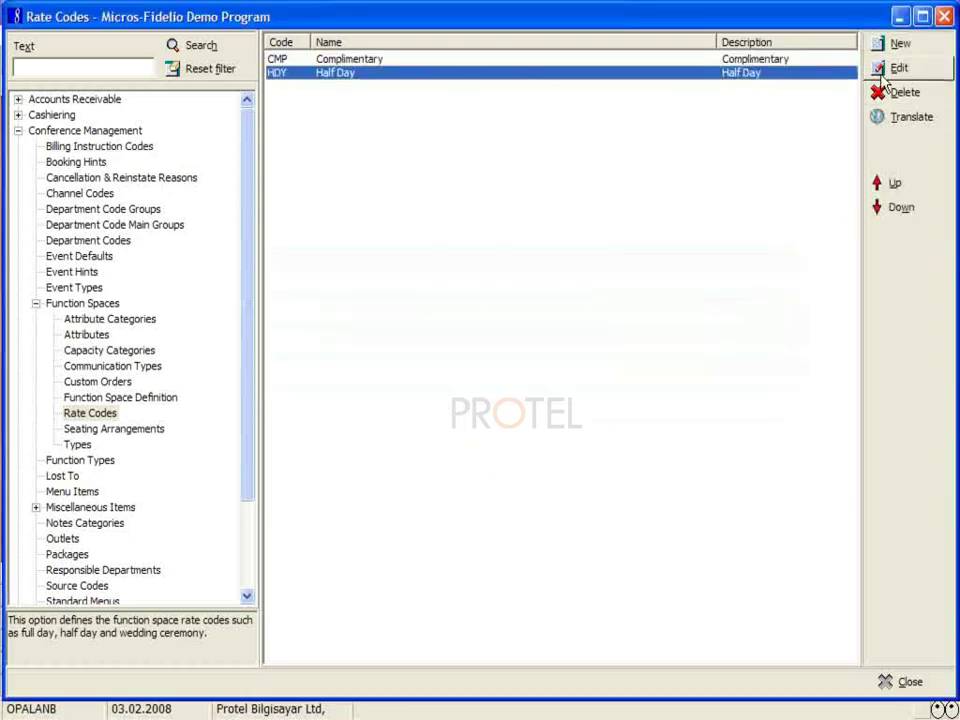
# Step: Create a rate code FDY with Full Day as both name and description, and save it
pyautogui.click(885, 44)
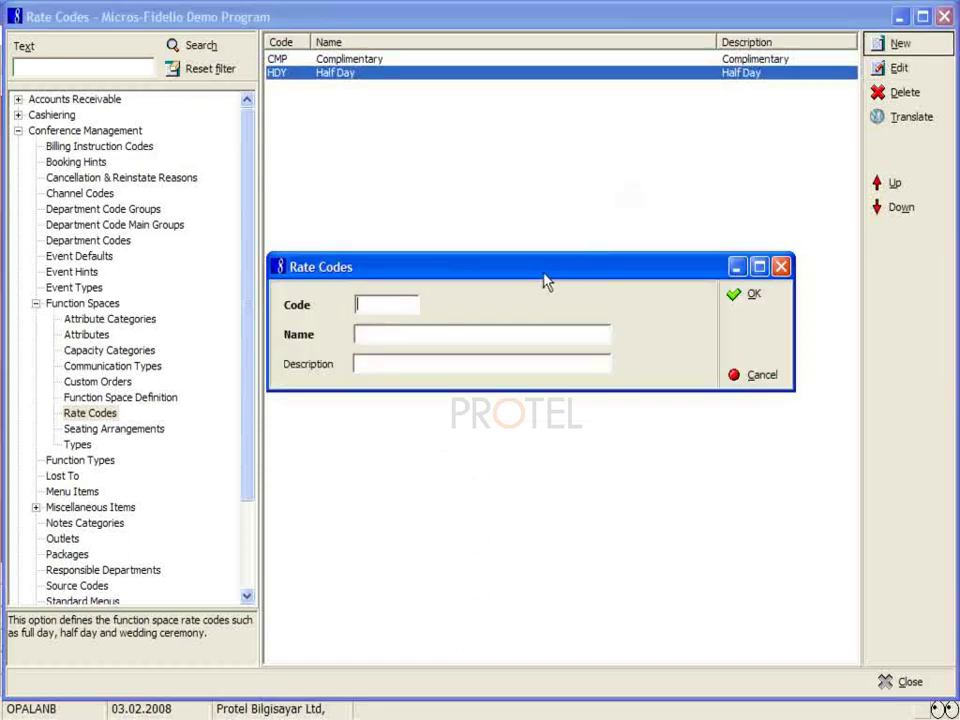
pyautogui.write('FDY')
pyautogui.press('Tab')
pyautogui.write('Full F')
pyautogui.press('BackSpace')
pyautogui.write('Day')
pyautogui.moveTo(356, 333); pyautogui.dragTo(394, 333)
pyautogui.rightClick(377, 333)
pyautogui.click(388, 386)
pyautogui.click(377, 364)
pyautogui.rightClick(377, 366)
pyautogui.click(405, 435)
pyautogui.click(740, 295)
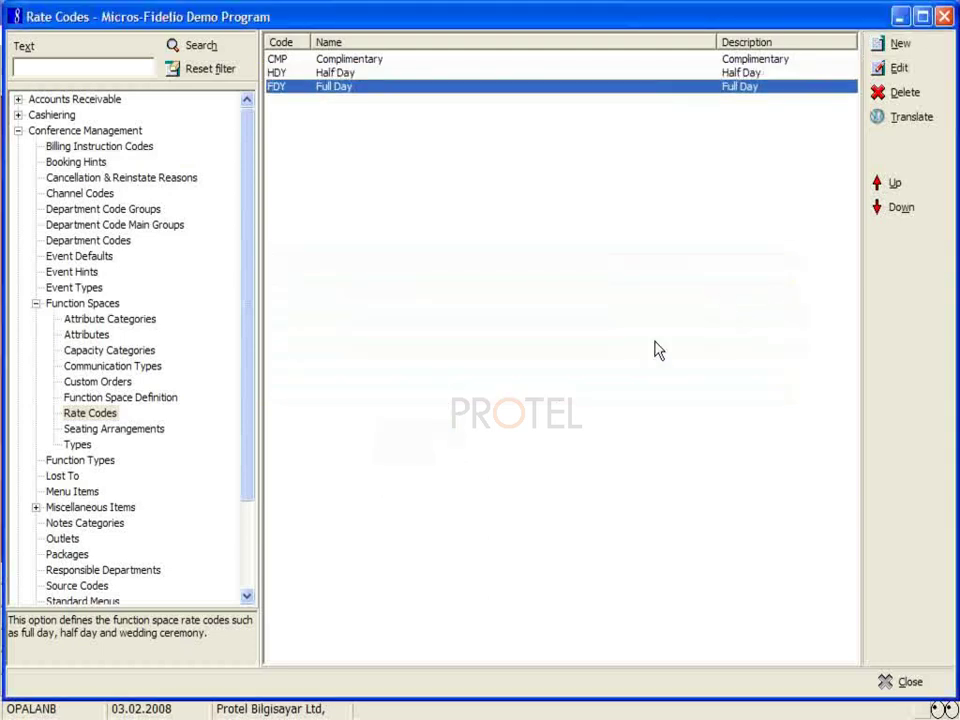
# Step: Create a rate code CST with Custom as both name and description, and save it
pyautogui.click(881, 50)
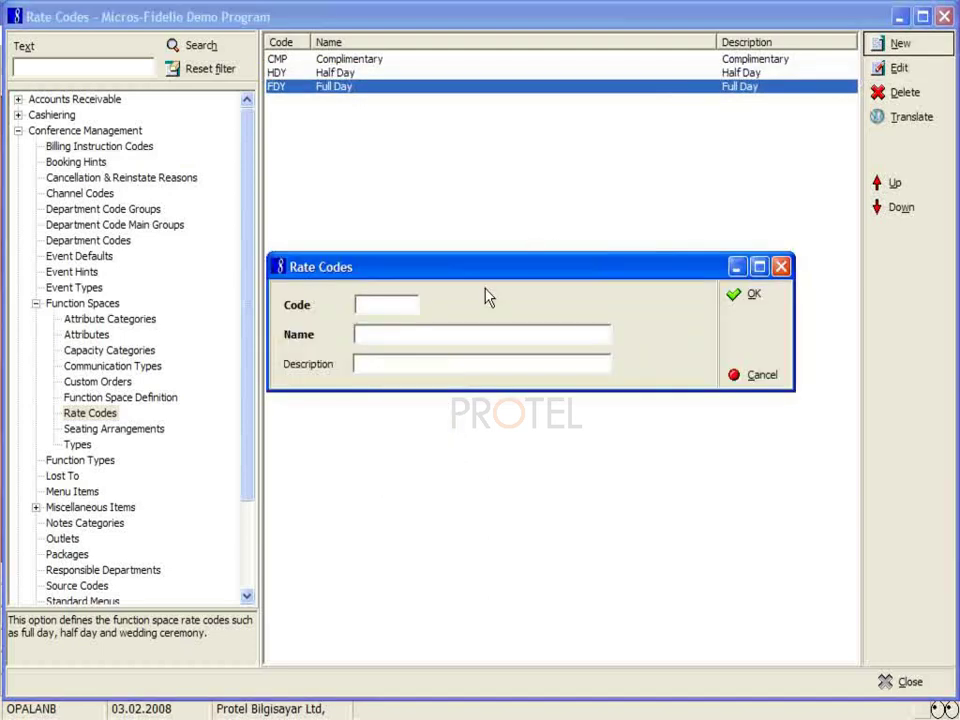
pyautogui.click(378, 300)
pyautogui.write('CST')
pyautogui.press('Tab')
pyautogui.write('cust')
pyautogui.press('Home')
pyautogui.press('Delete')
pyautogui.write('C')
pyautogui.press('End')
pyautogui.write('om')
pyautogui.doubleClick(366, 340)
pyautogui.rightClick(366, 343)
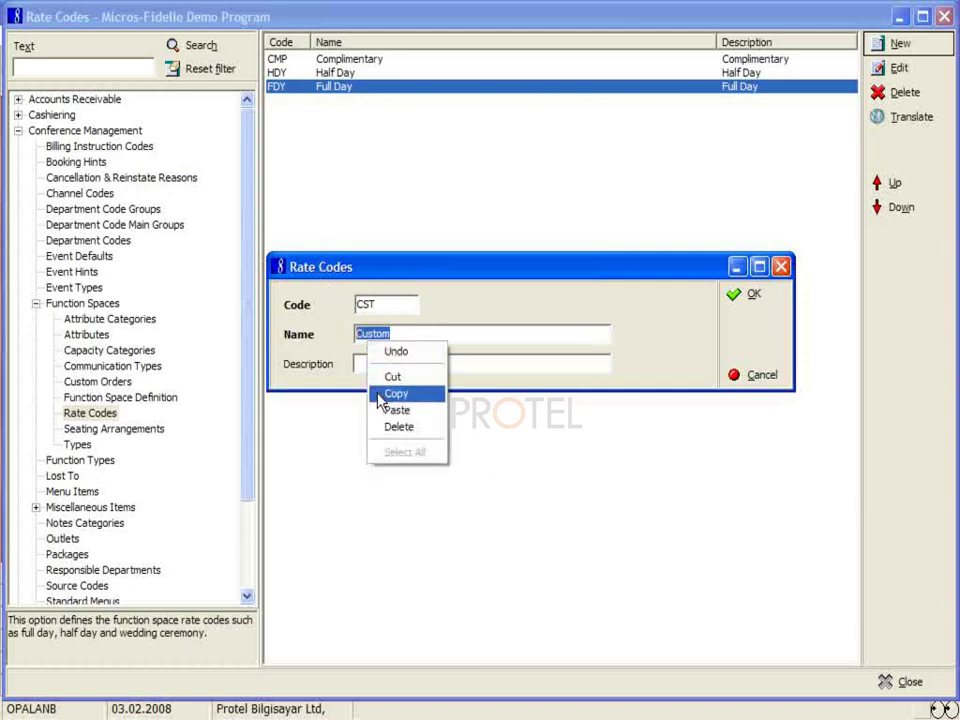
pyautogui.click(381, 392)
pyautogui.click(362, 364)
pyautogui.rightClick(362, 365)
pyautogui.click(394, 437)
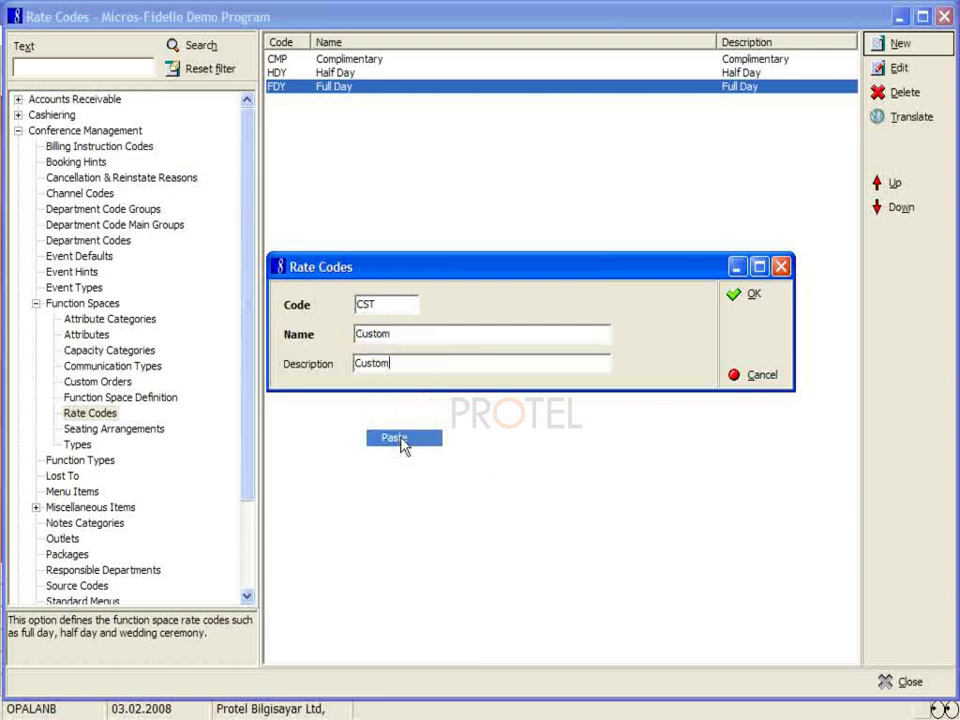
pyautogui.click(750, 294)
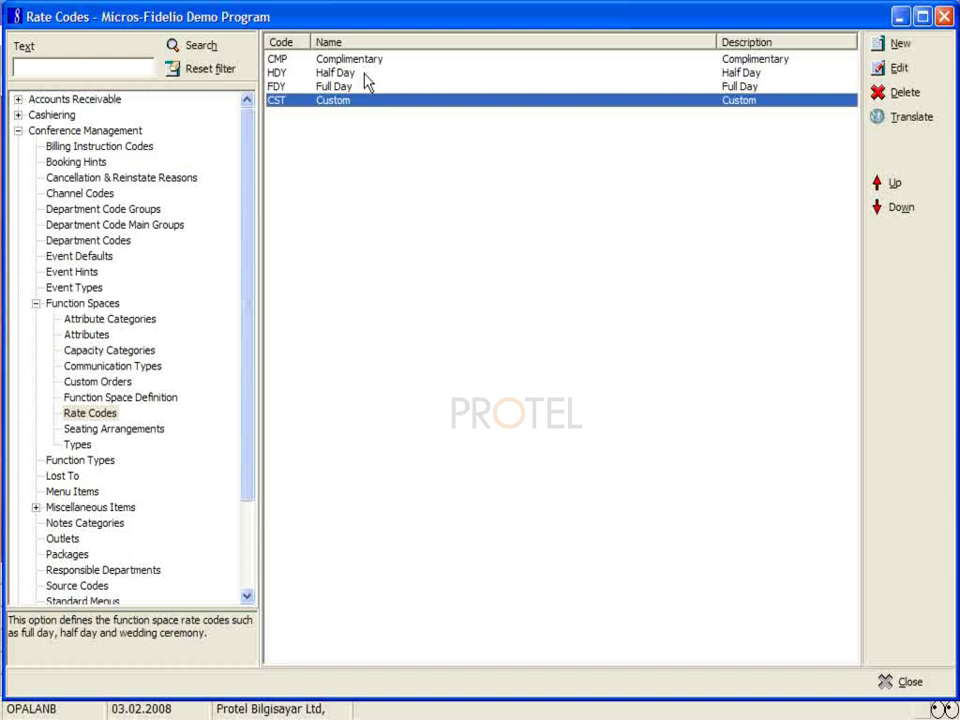
# Step: Start a new rate for the Azor function space, valid from 03.02.2009
pyautogui.click(119, 402)
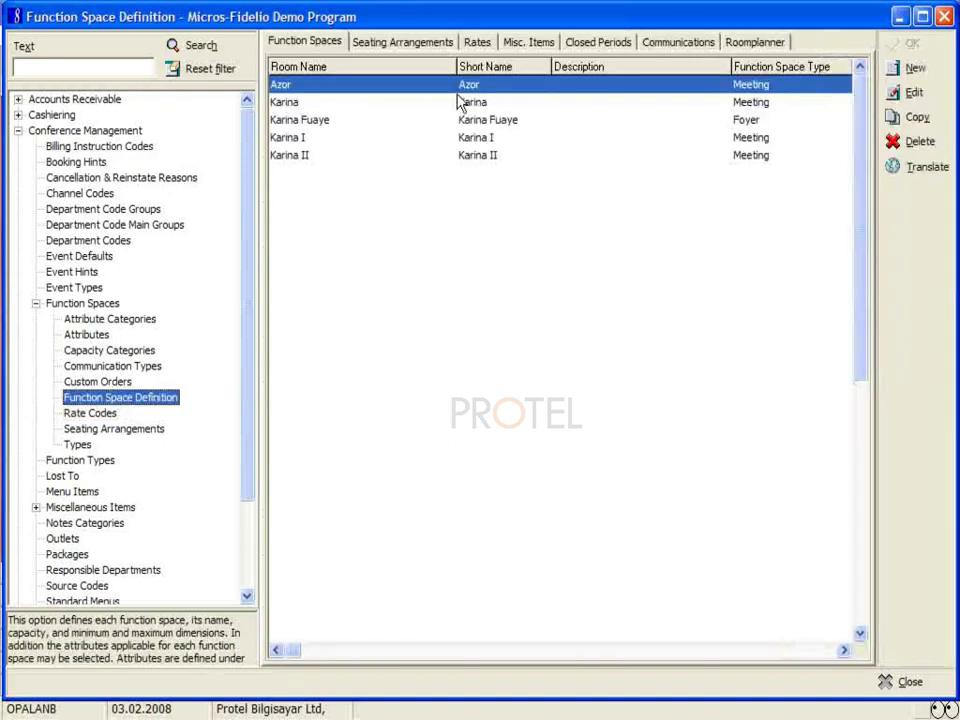
pyautogui.click(478, 43)
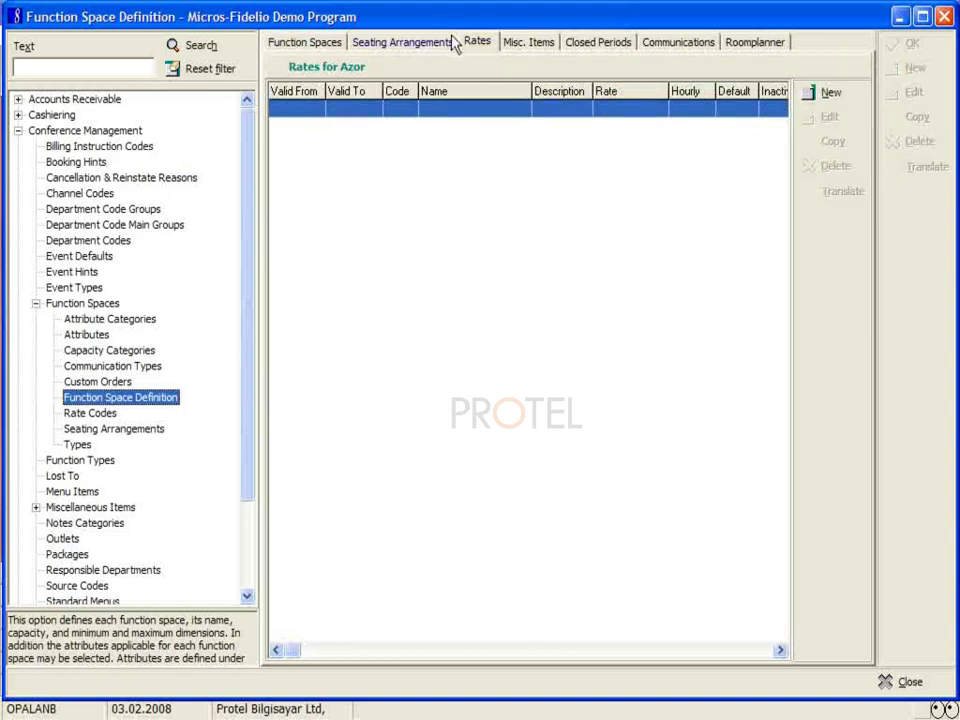
pyautogui.click(808, 94)
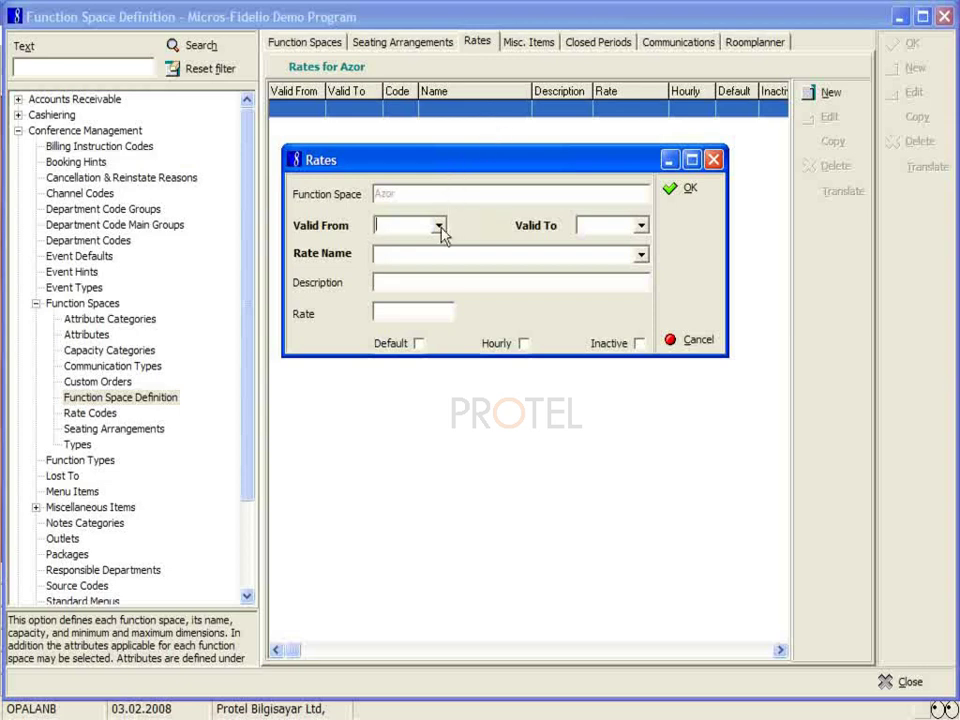
pyautogui.click(439, 227)
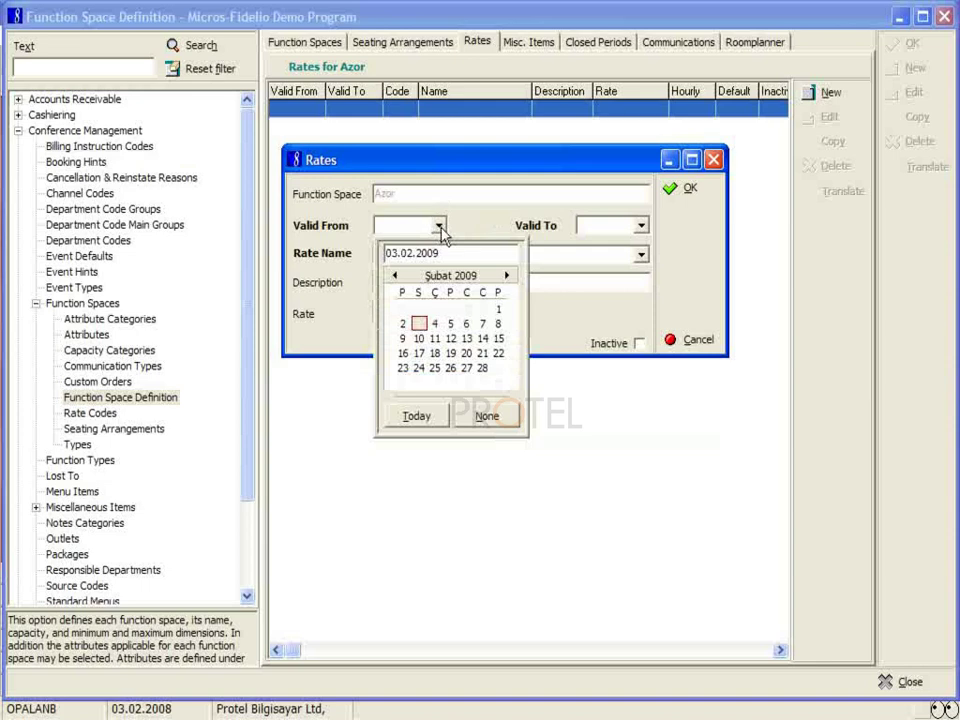
pyautogui.click(418, 426)
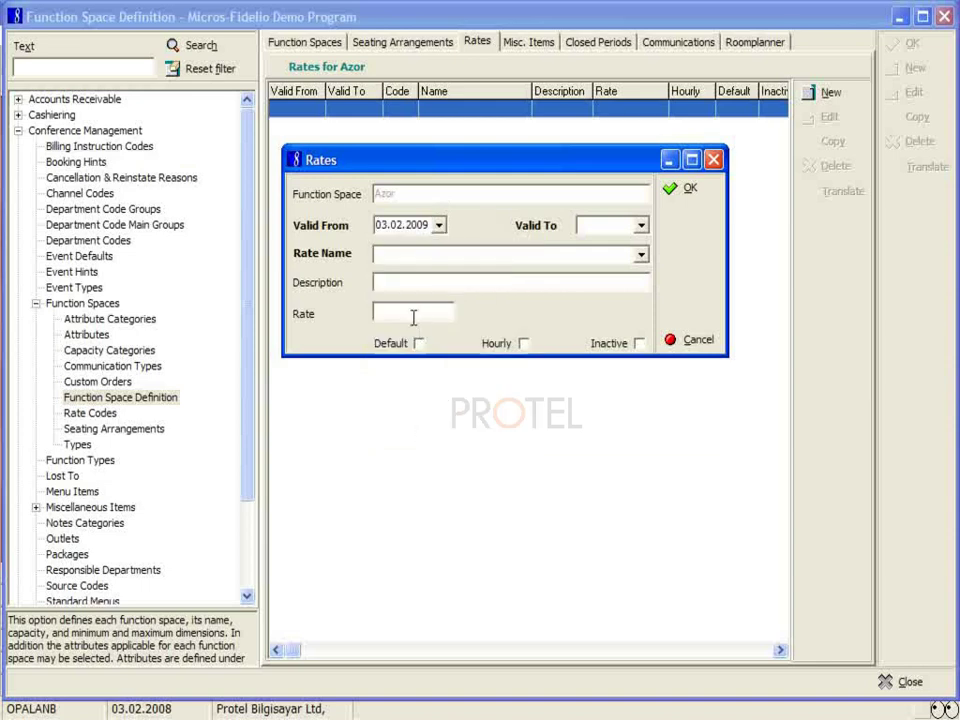
# Step: Set the end of the Azor rate's validity to 31.12.2009
pyautogui.click(641, 225)
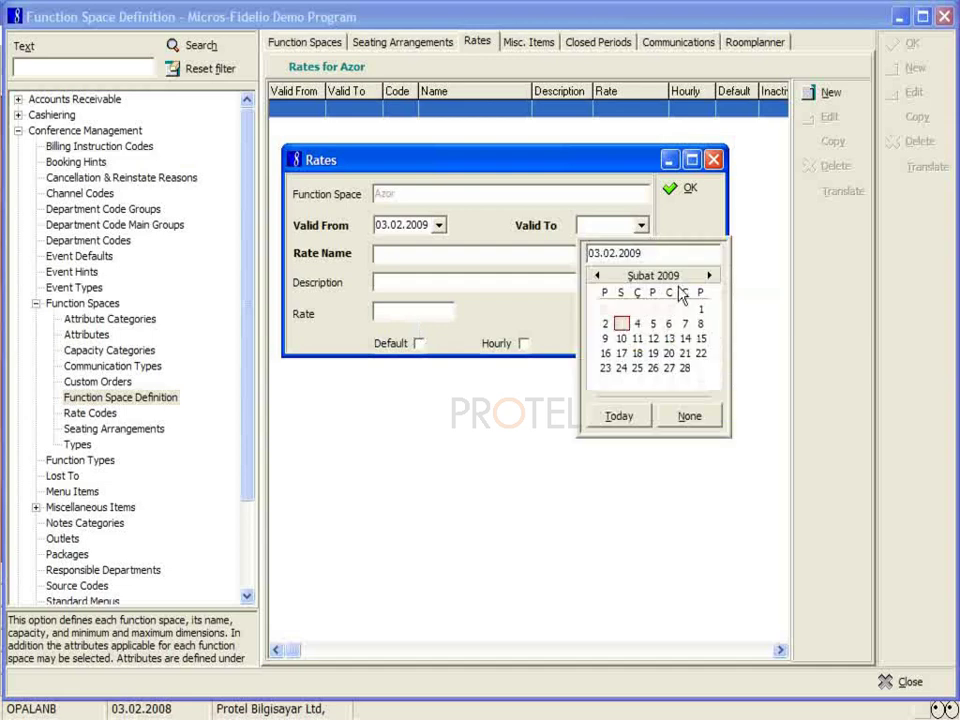
pyautogui.click(710, 276)
pyautogui.click(710, 276)
pyautogui.click(710, 276)
pyautogui.click(710, 276)
pyautogui.click(710, 276)
pyautogui.click(651, 369)
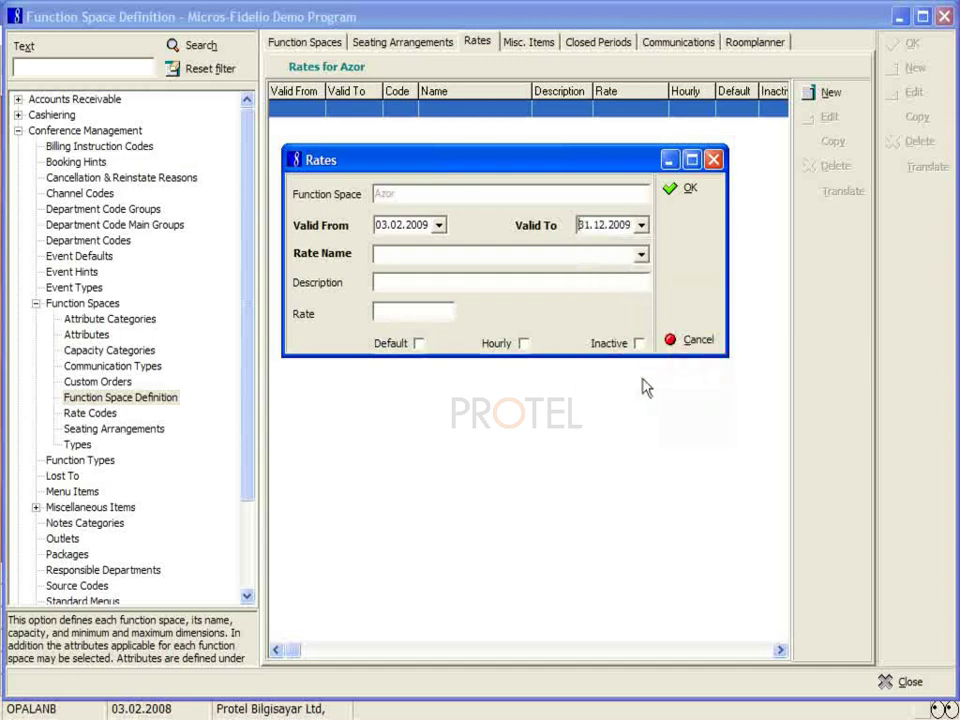
# Step: Assign the CMP Complimentary rate code to the Azor rate, leave the rate amount empty, and save it
pyautogui.click(641, 254)
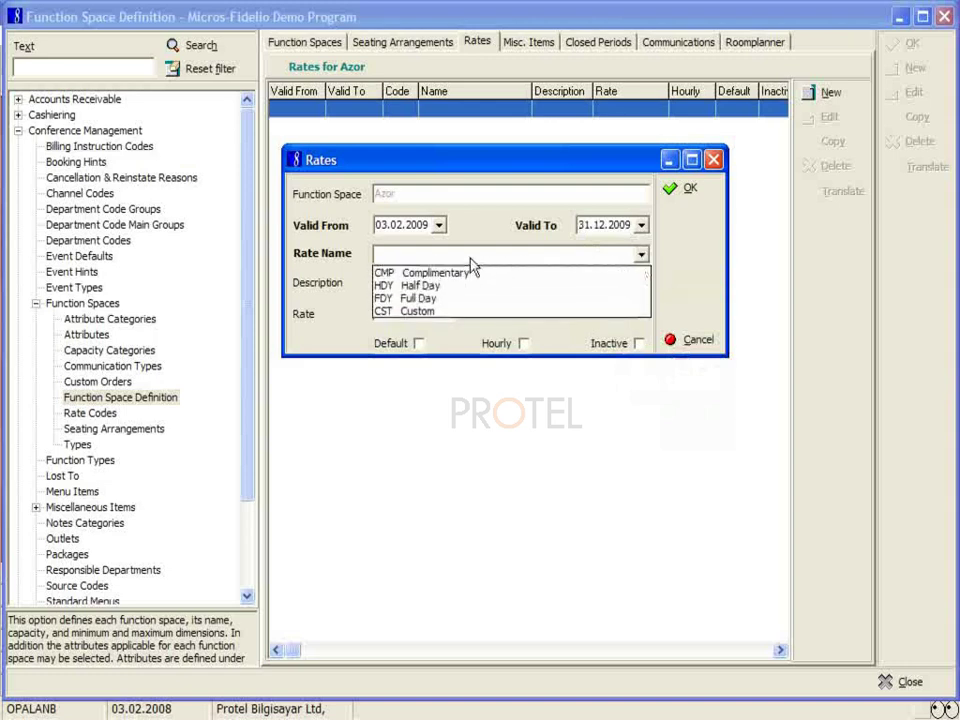
pyautogui.click(468, 276)
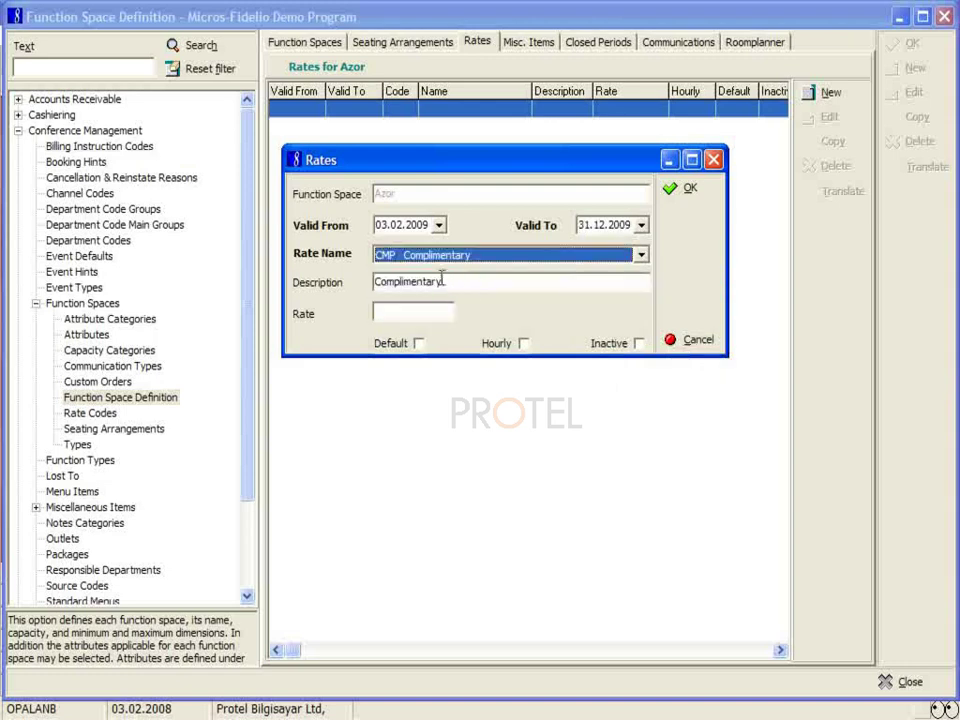
pyautogui.click(424, 316)
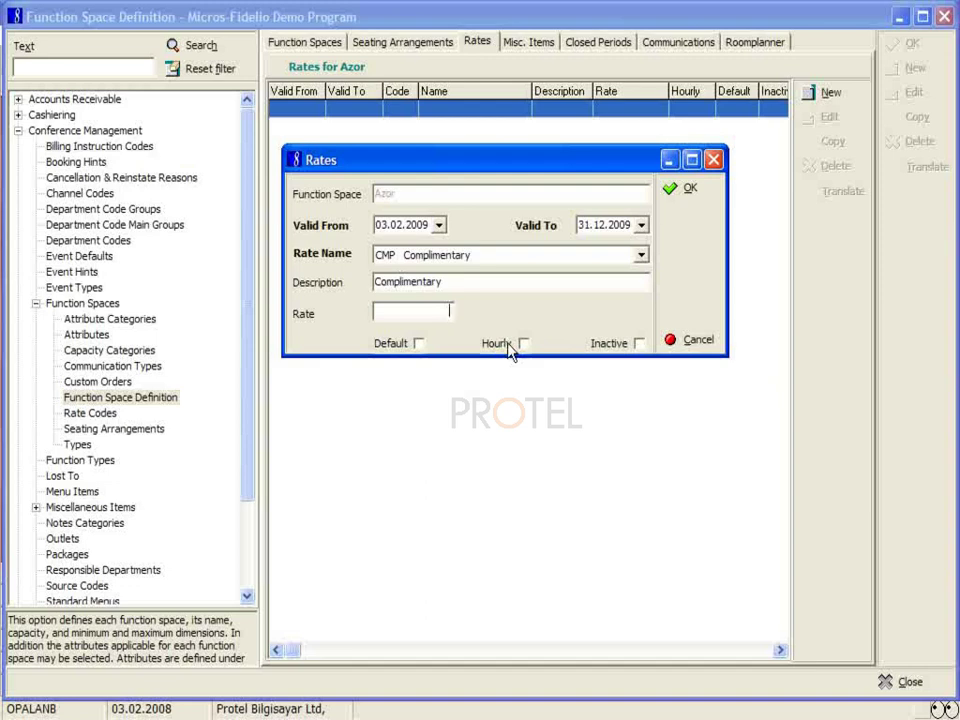
pyautogui.click(686, 196)
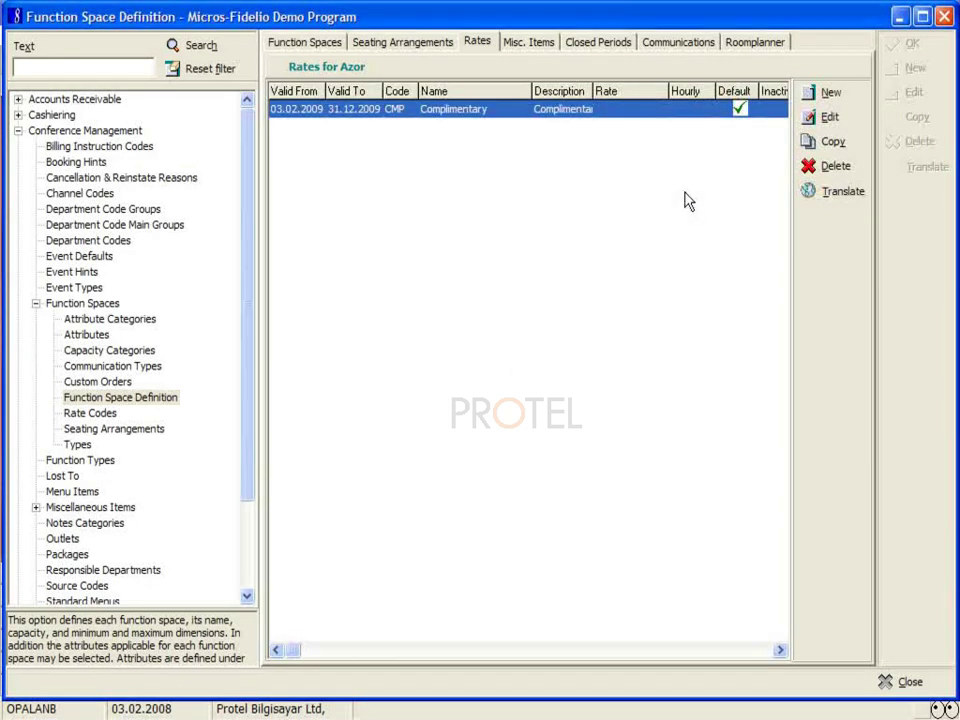
# Step: Start another Azor rate valid from 03.02.2009 to 31.12.2009 with the HDY Half Day rate code
pyautogui.click(788, 97)
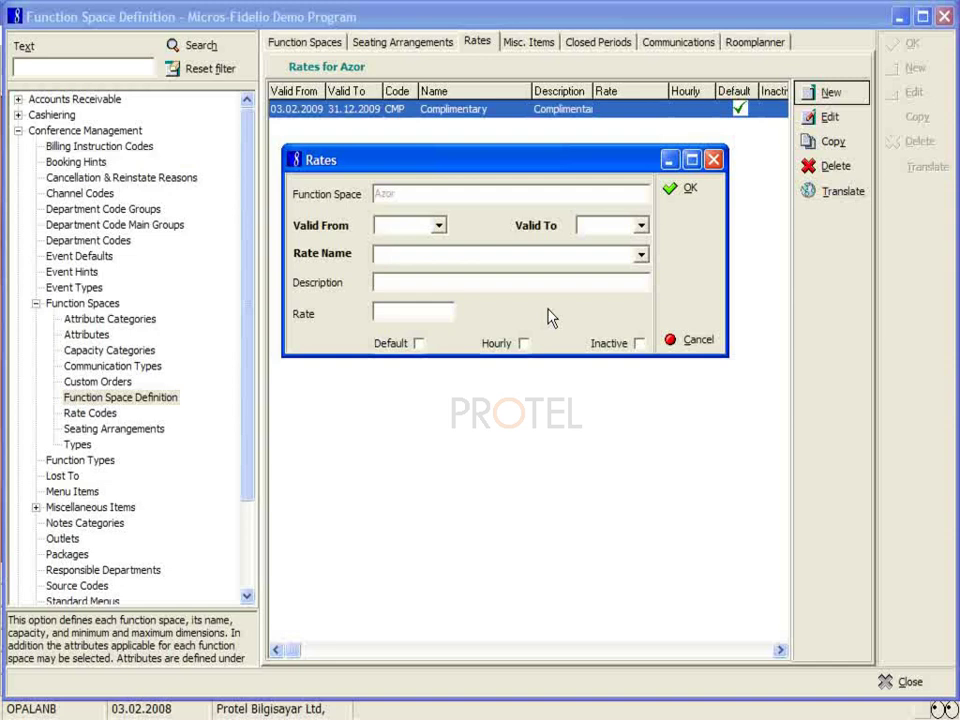
pyautogui.click(439, 226)
pyautogui.click(415, 413)
pyautogui.click(603, 225)
pyautogui.write('31')
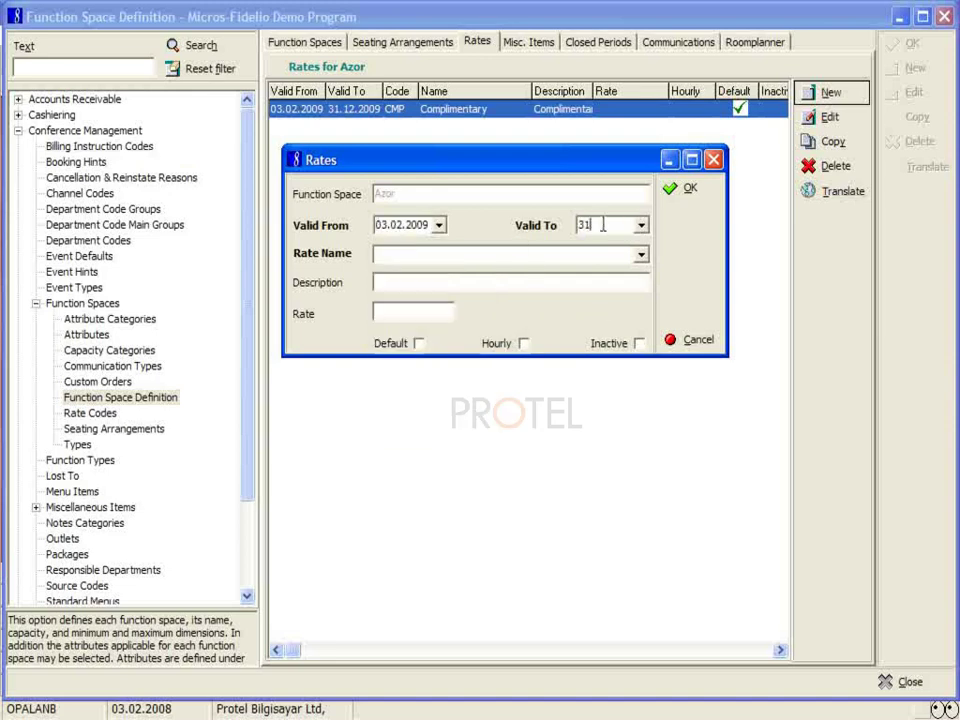
pyautogui.write('1209')
pyautogui.click(640, 254)
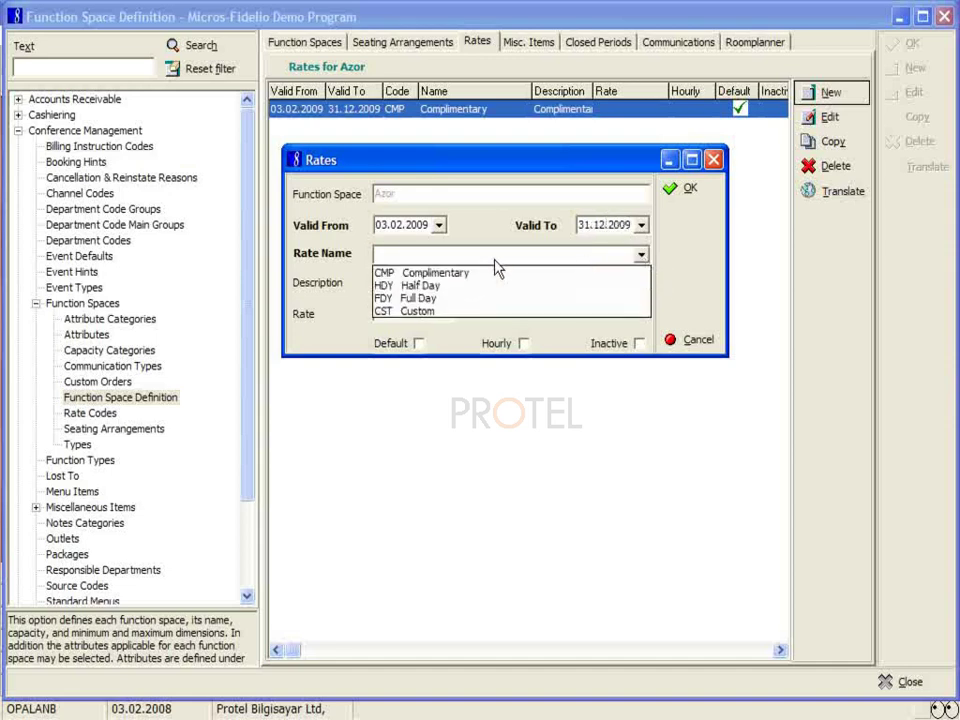
pyautogui.click(420, 285)
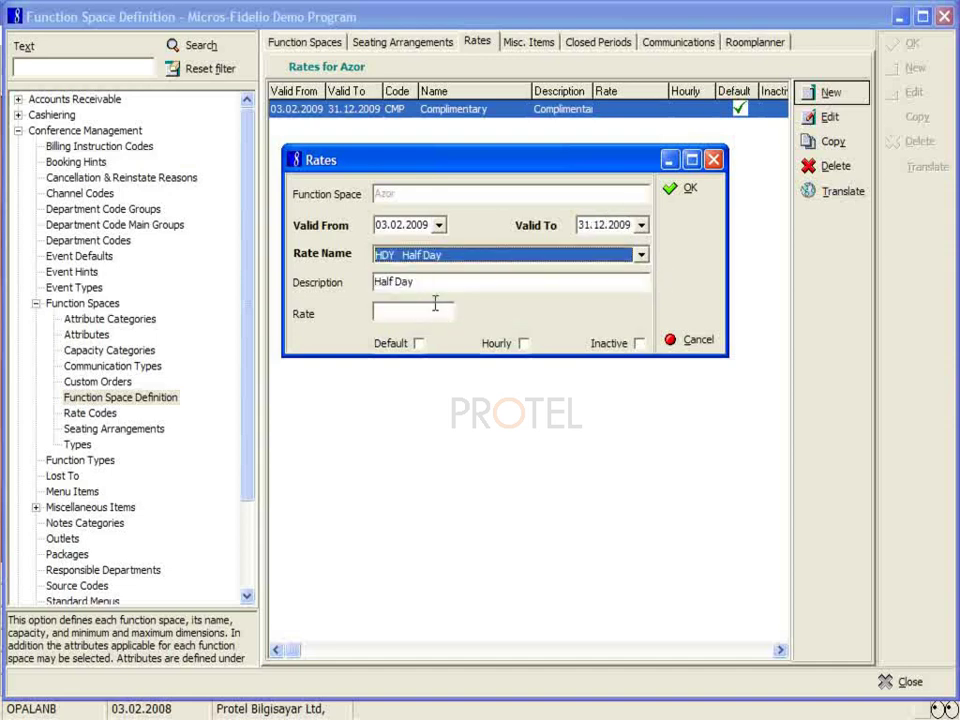
# Step: Set the new Half Day rate for the Azor function space to 300 and save it
pyautogui.click(435, 306)
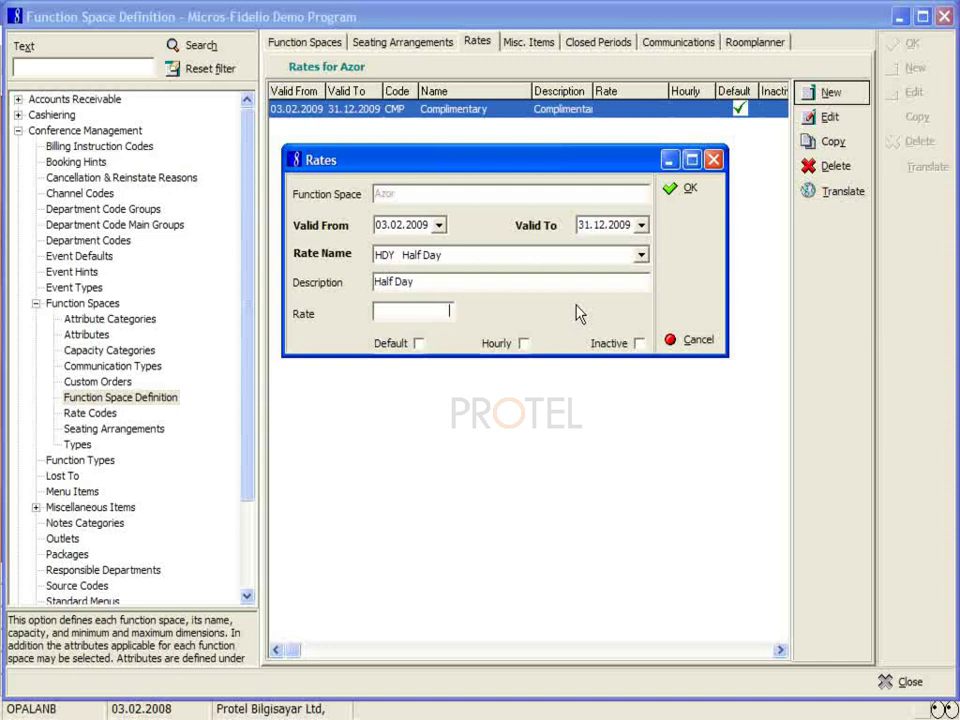
pyautogui.write('00')
pyautogui.click(688, 188)
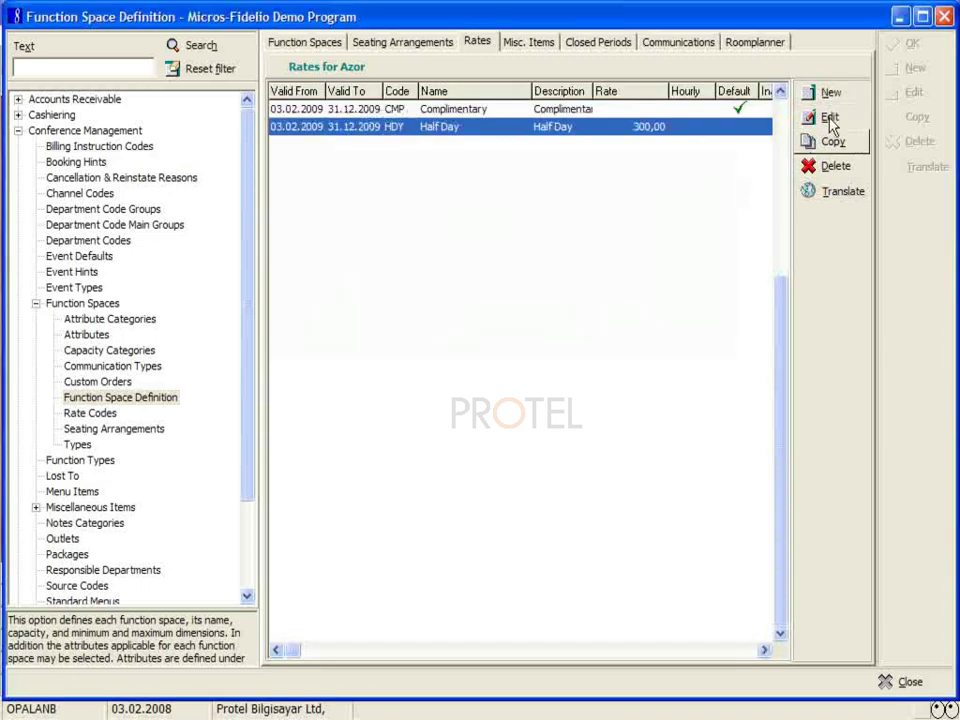
# Step: Add a Full Day (FDY) rate of 600 to Azor, valid from 03.02.2009 to 31.12.2009
pyautogui.click(832, 93)
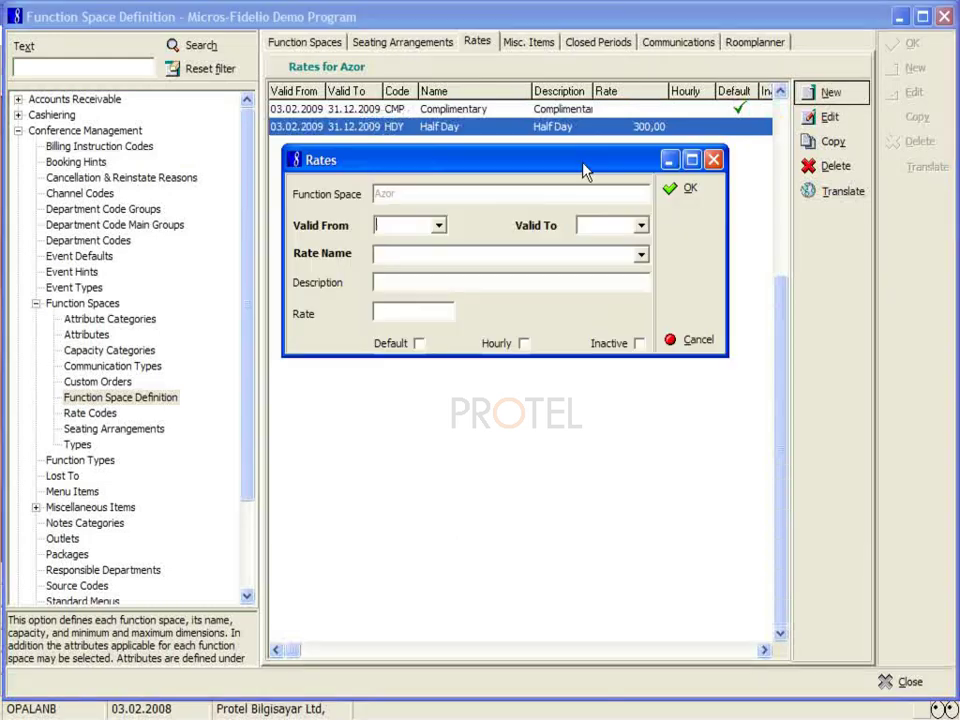
pyautogui.click(440, 226)
pyautogui.click(431, 420)
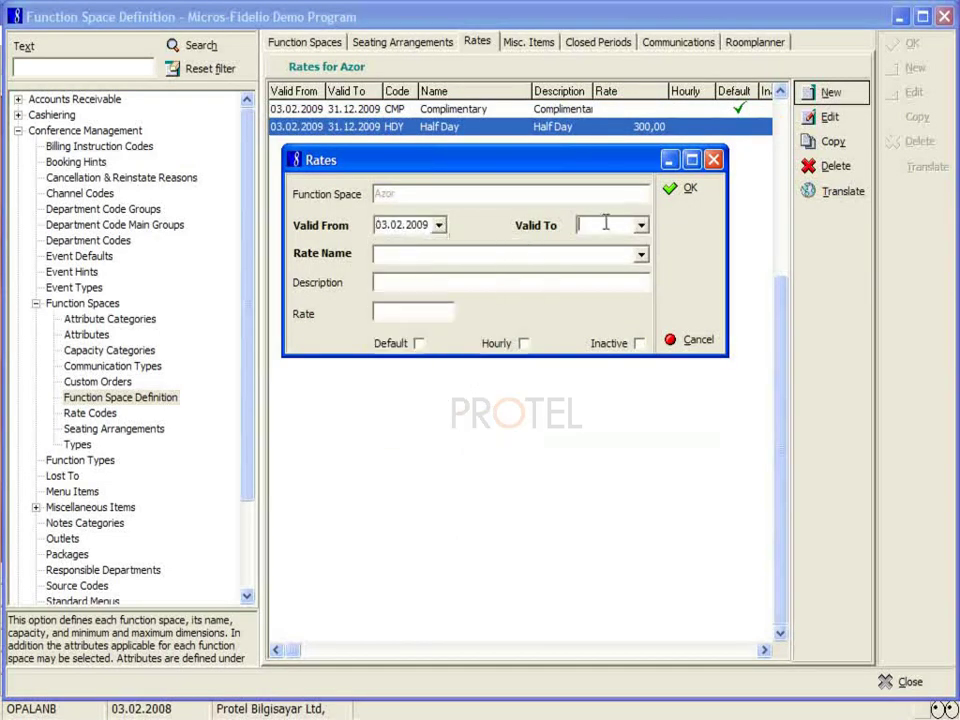
pyautogui.click(606, 222)
pyautogui.write('31.12.2009')
pyautogui.click(634, 258)
pyautogui.click(478, 299)
pyautogui.click(427, 311)
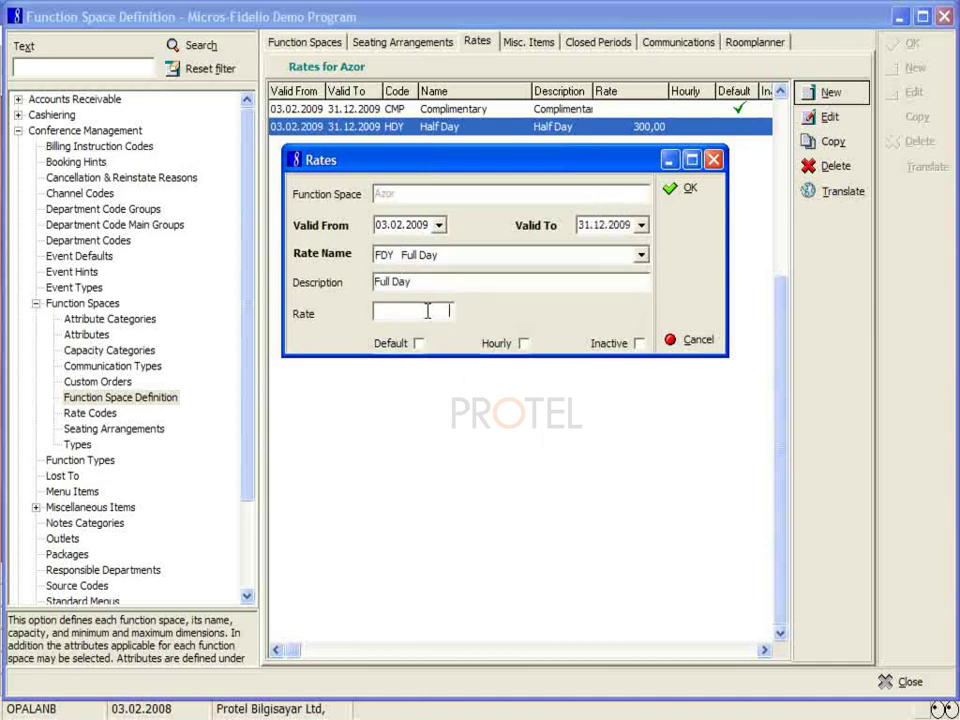
pyautogui.write('600')
pyautogui.click(690, 189)
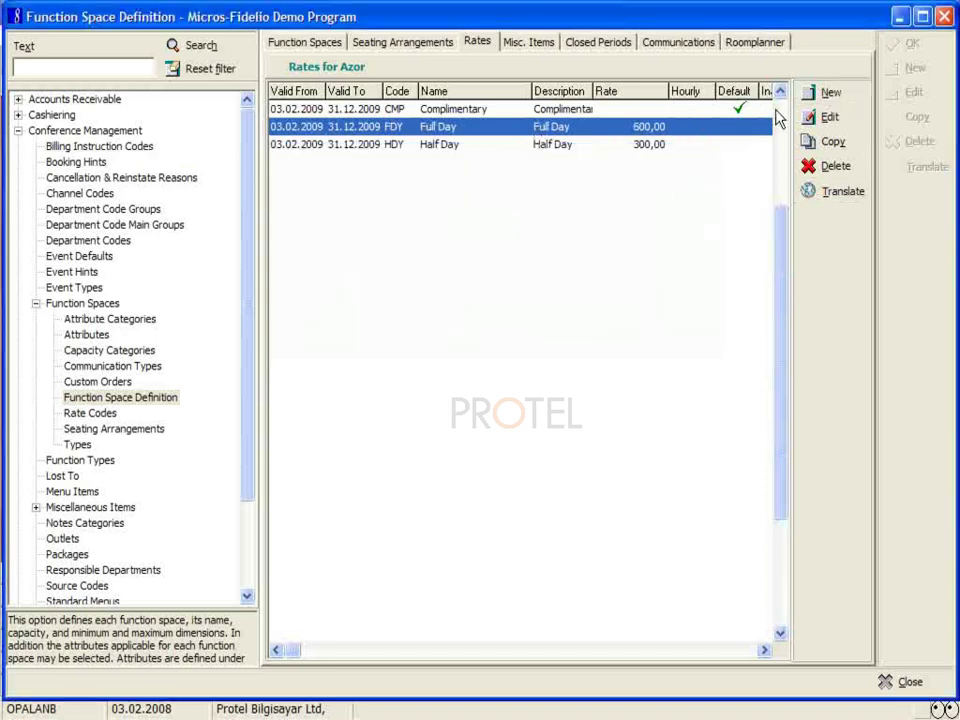
# Step: Add a Custom (CST) rate to Azor, valid from 03.02.2009 to 31.12.2009, leaving the amount blank
pyautogui.click(828, 92)
pyautogui.click(439, 226)
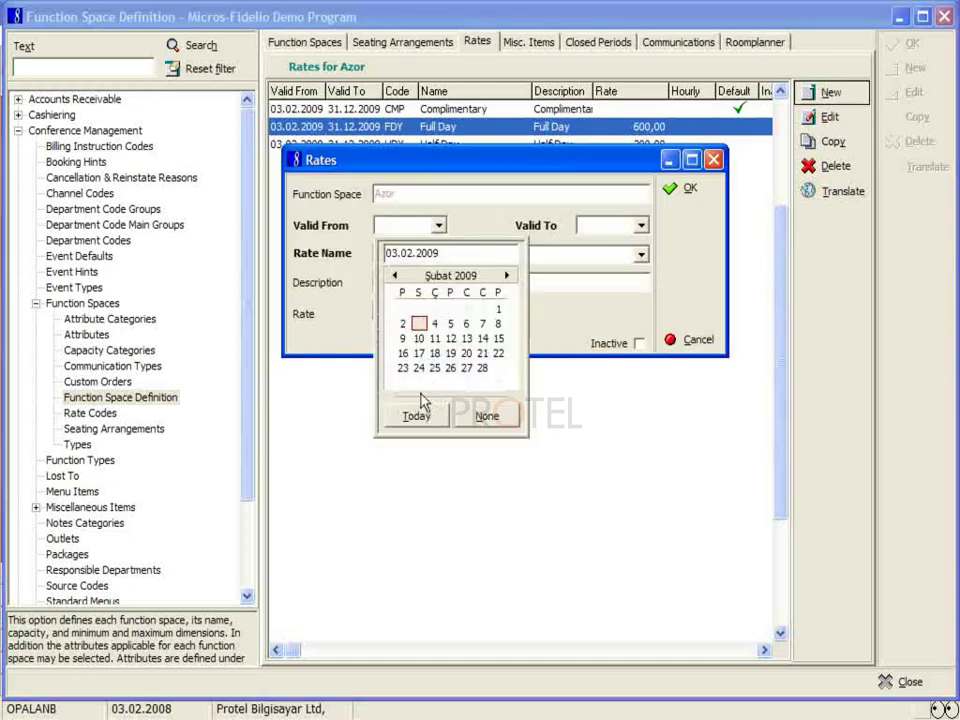
pyautogui.click(416, 414)
pyautogui.click(641, 226)
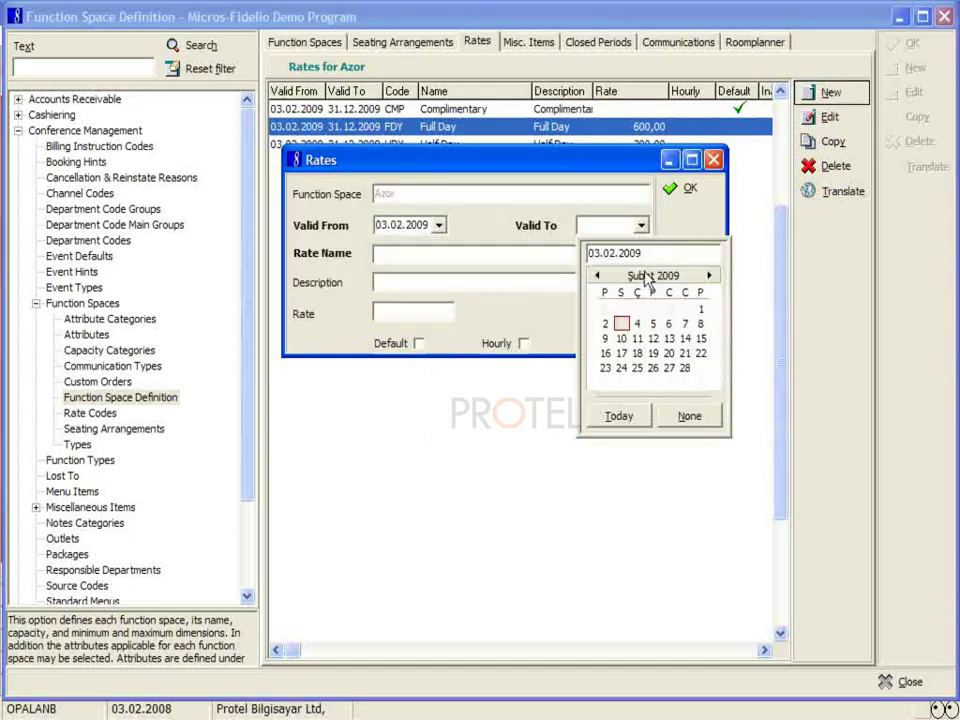
pyautogui.click(619, 416)
pyautogui.click(592, 225)
pyautogui.write('31.')
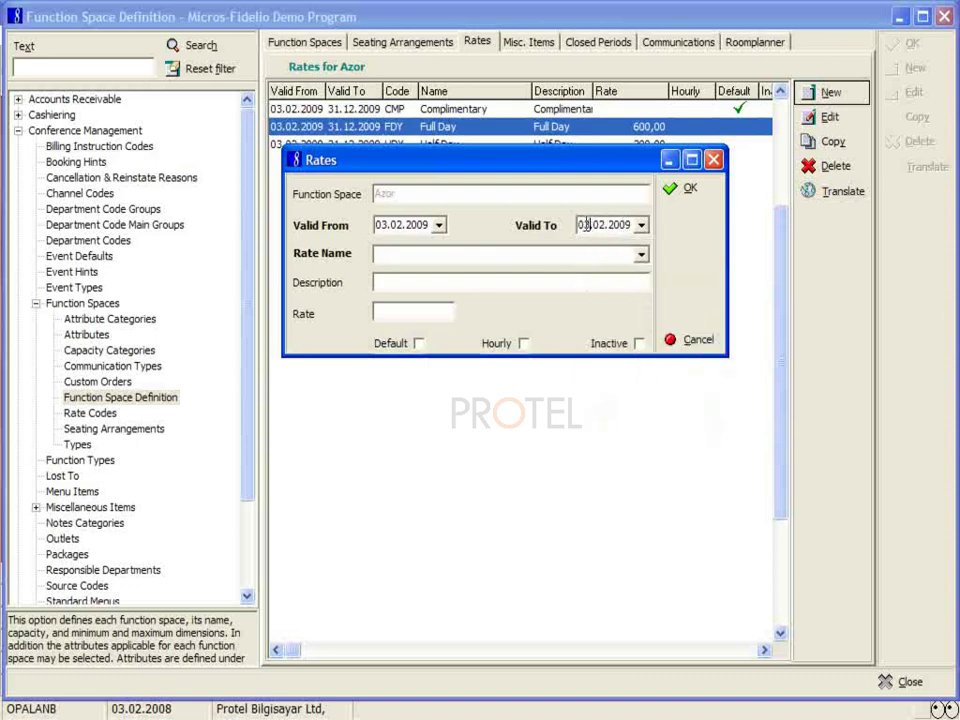
pyautogui.write('1')
pyautogui.click(643, 258)
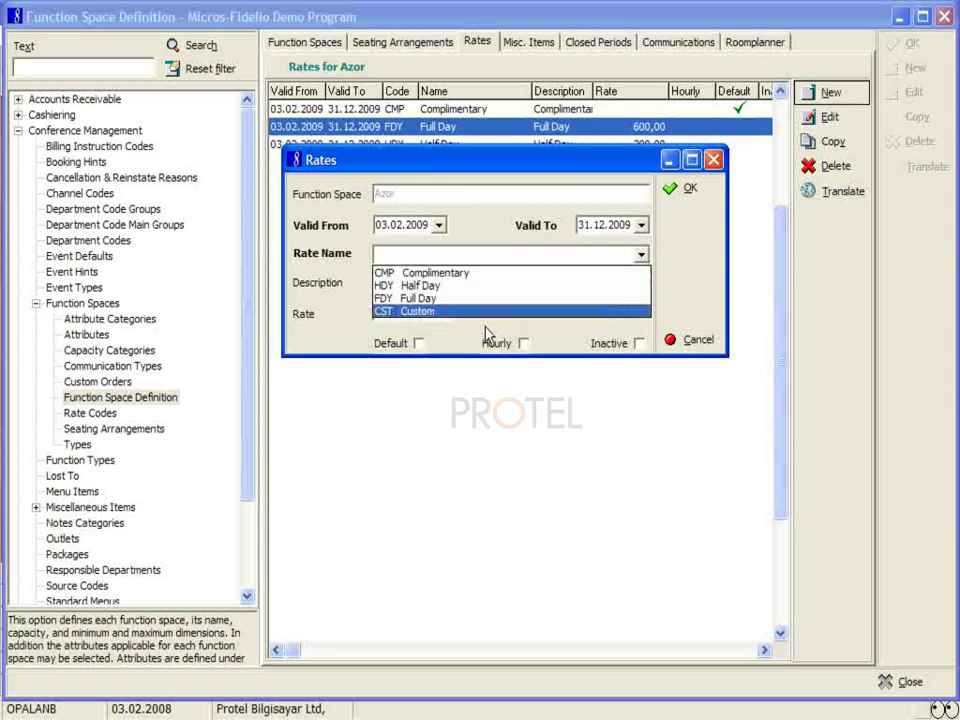
pyautogui.click(470, 316)
pyautogui.click(422, 313)
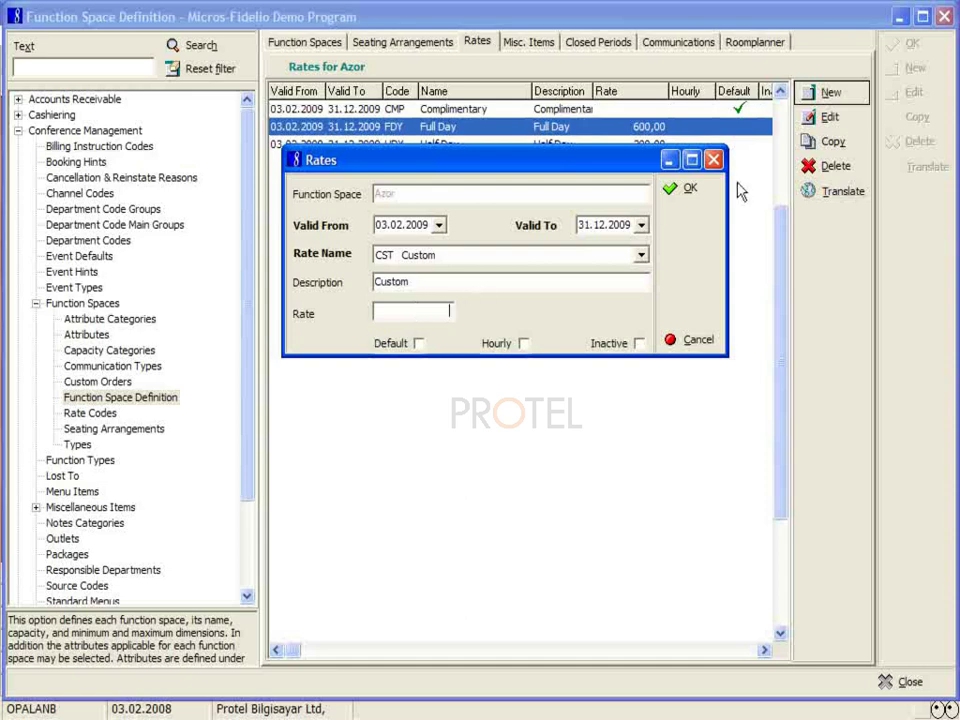
pyautogui.click(703, 189)
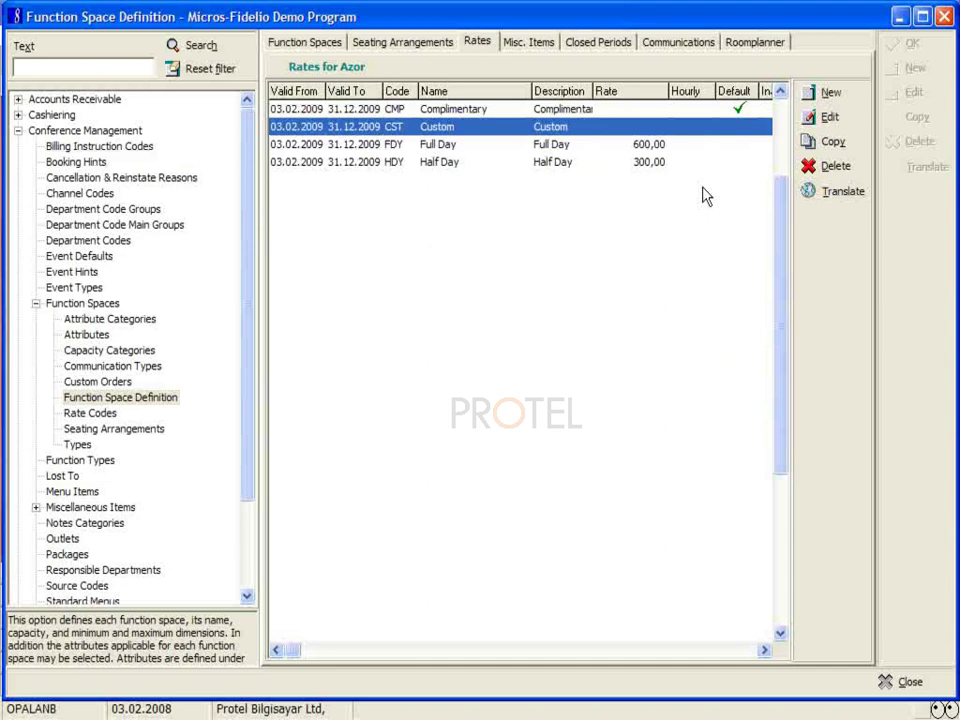
# Step: Add a Complimentary (CMP) rate to the Karina function space, valid from 03.02.2009 to 31.12.2009 and marked as default, with no amount
pyautogui.click(325, 48)
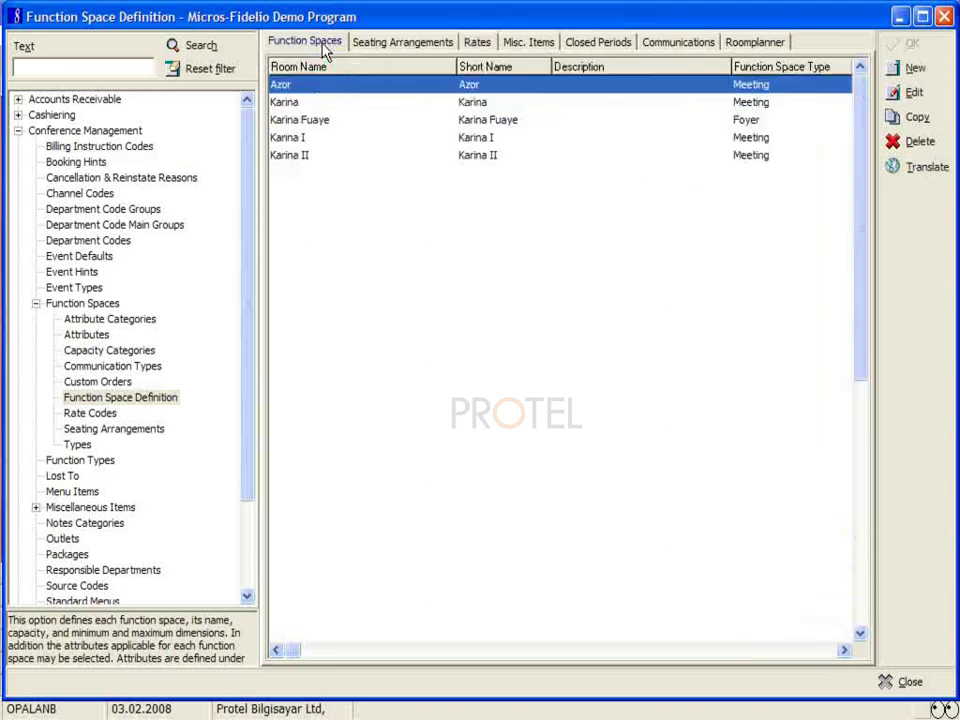
pyautogui.click(336, 104)
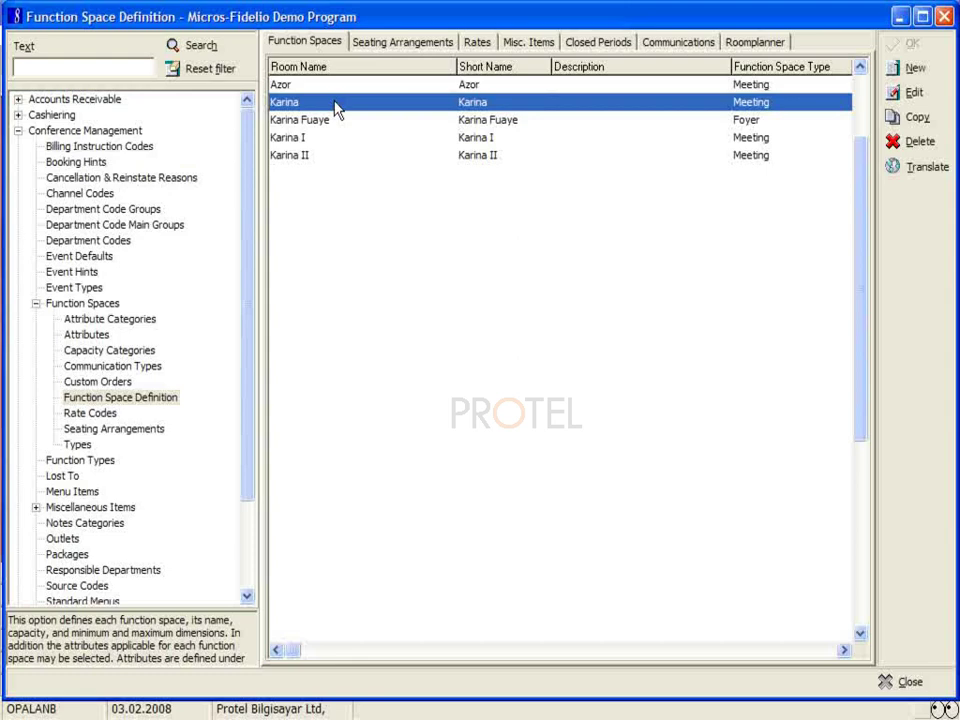
pyautogui.click(478, 42)
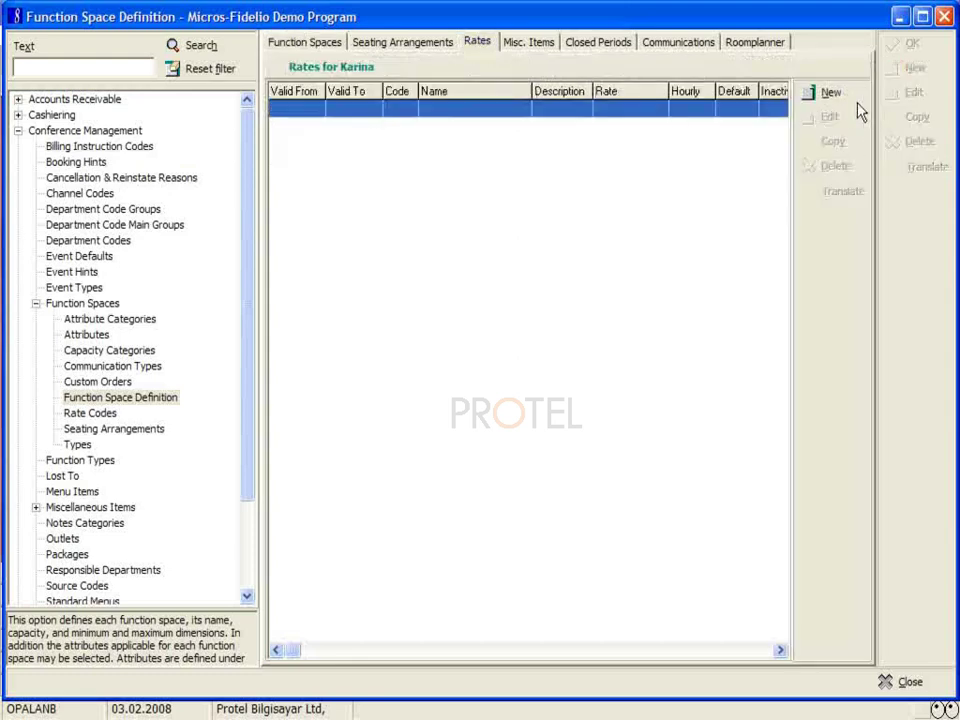
pyautogui.click(828, 94)
pyautogui.click(440, 226)
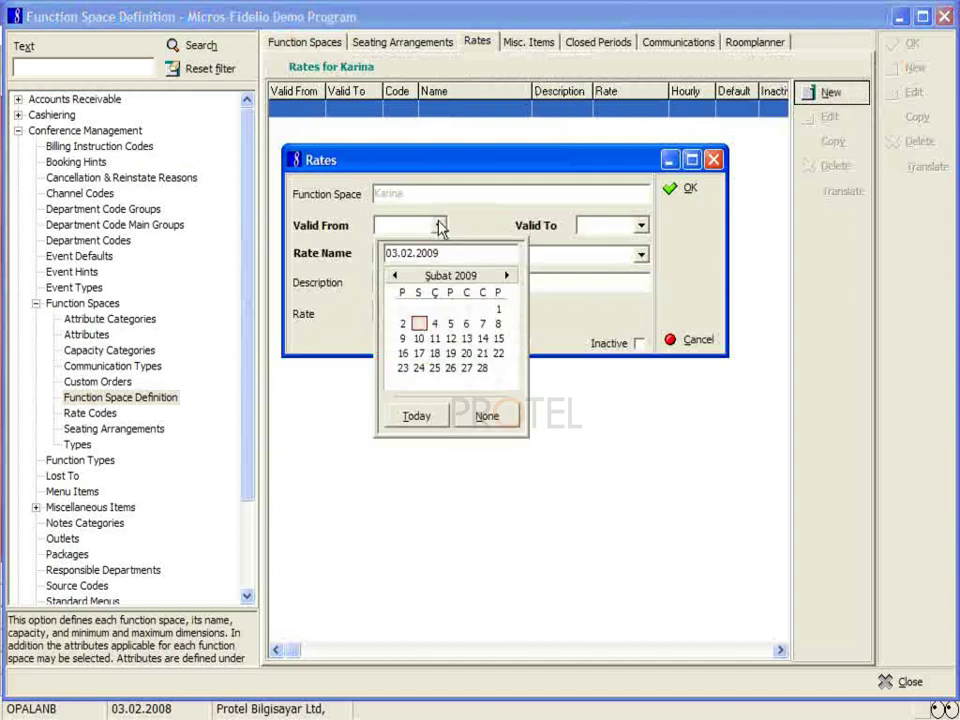
pyautogui.click(405, 417)
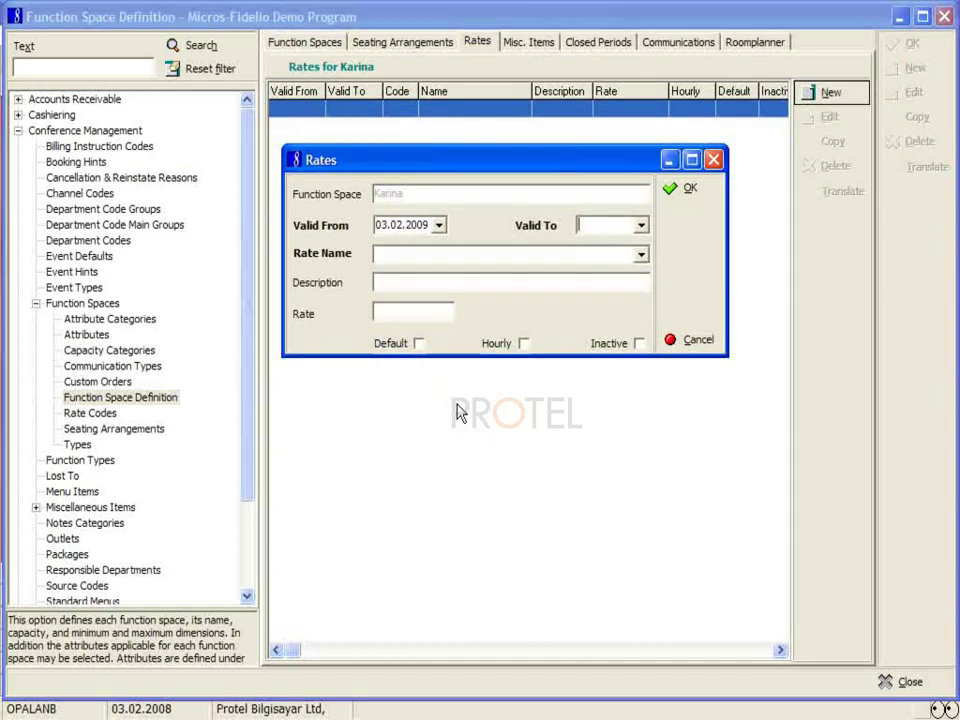
pyautogui.write('31.12.2009')
pyautogui.press('Tab')
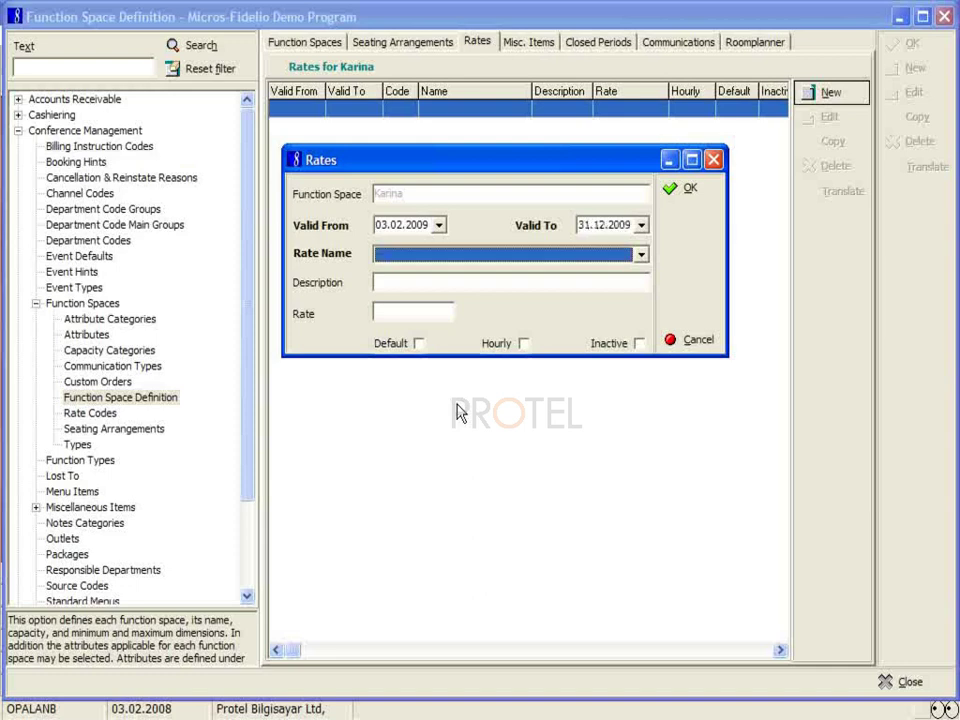
pyautogui.press('Down')
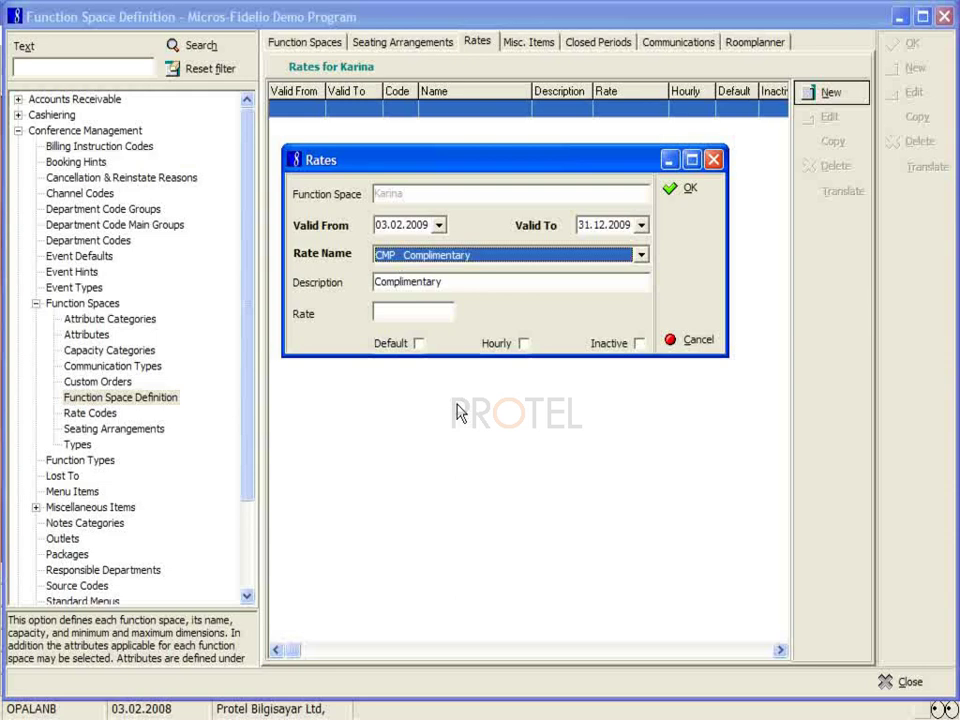
pyautogui.press('Tab')
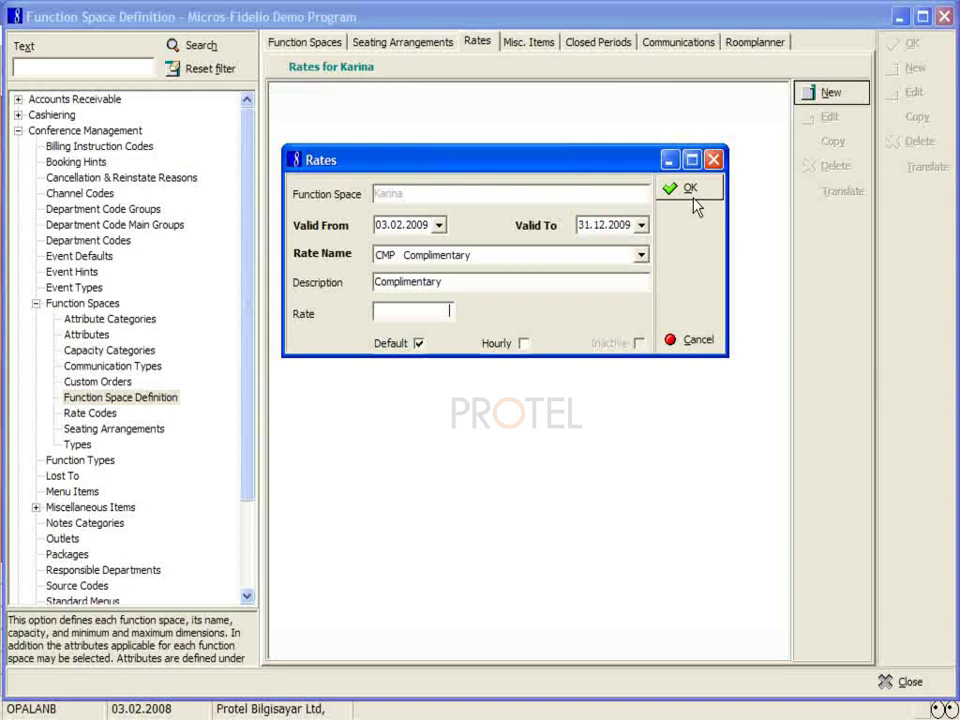
pyautogui.click(689, 189)
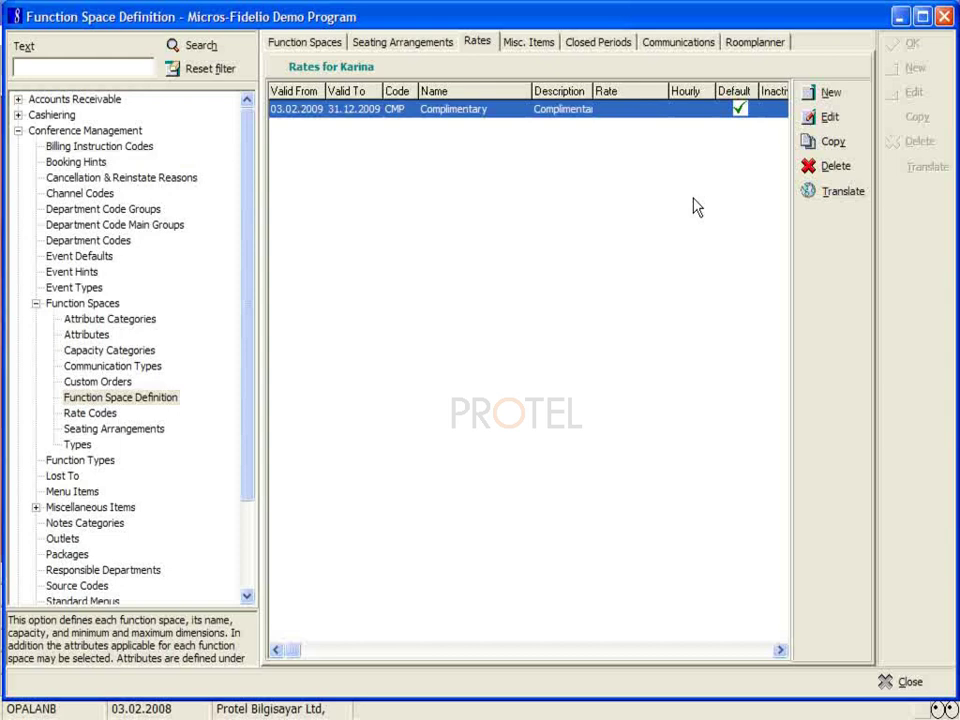
# Step: Add a Half Day (HDY) rate of 400 to Karina, valid from 03.02.2009 to 31.12.2009
pyautogui.click(831, 93)
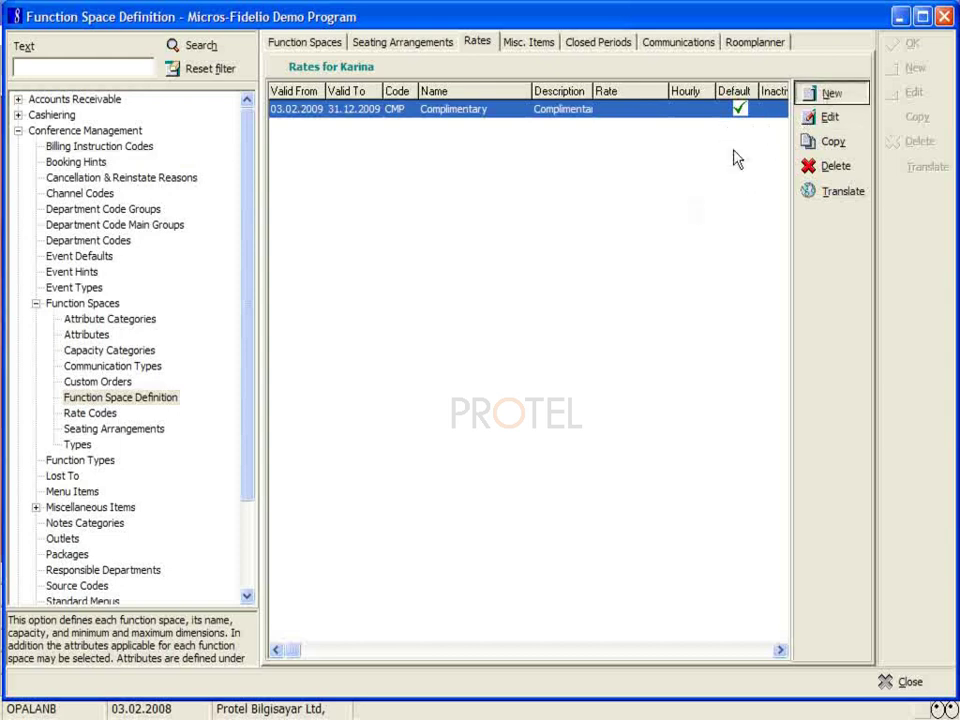
pyautogui.click(438, 225)
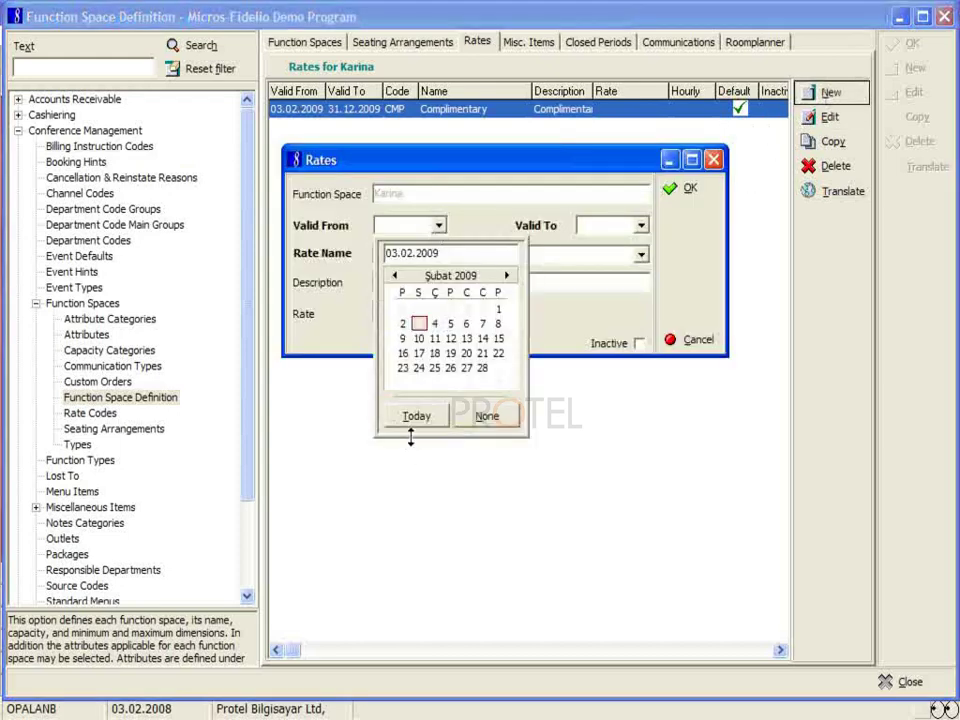
pyautogui.click(418, 416)
pyautogui.write('31.12.2009')
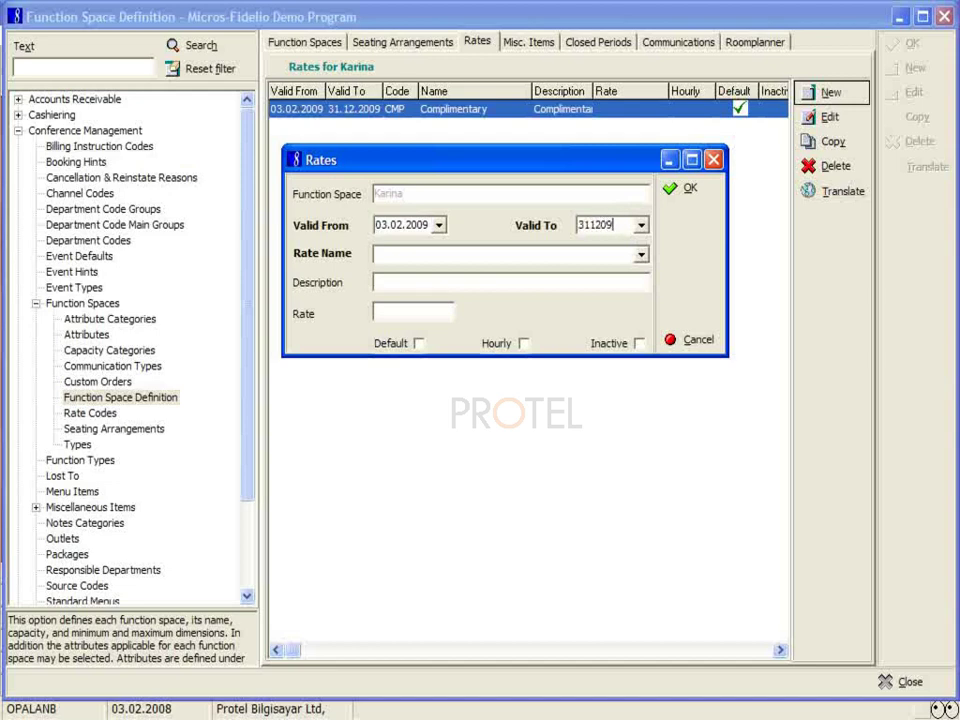
pyautogui.press('Tab')
pyautogui.press('Down')
pyautogui.press('Down')
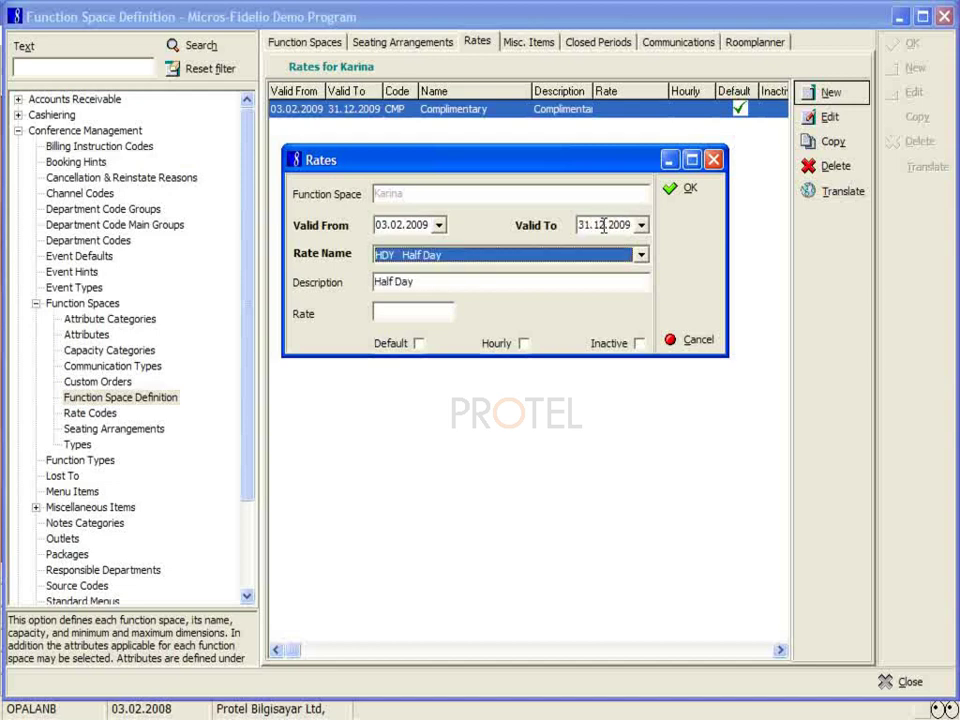
pyautogui.press('Tab')
pyautogui.press('Tab')
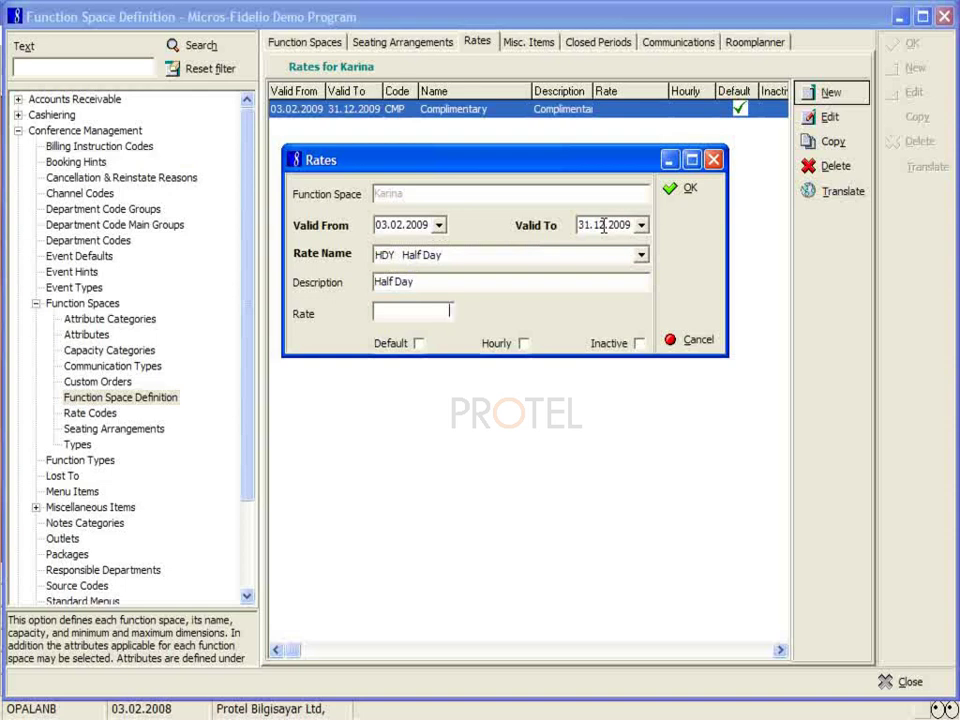
pyautogui.write('400')
pyautogui.click(684, 190)
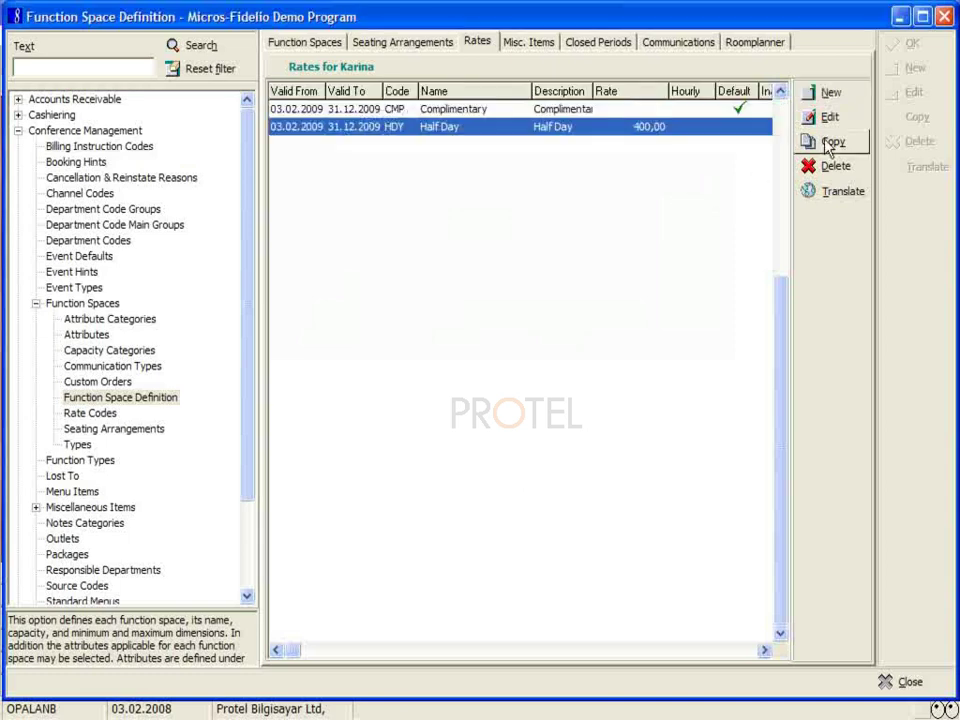
# Step: Add a Full Day (FDY) rate of 800 to Karina, valid from 03.02.2009 to 31.12.2009
pyautogui.click(828, 93)
pyautogui.click(438, 225)
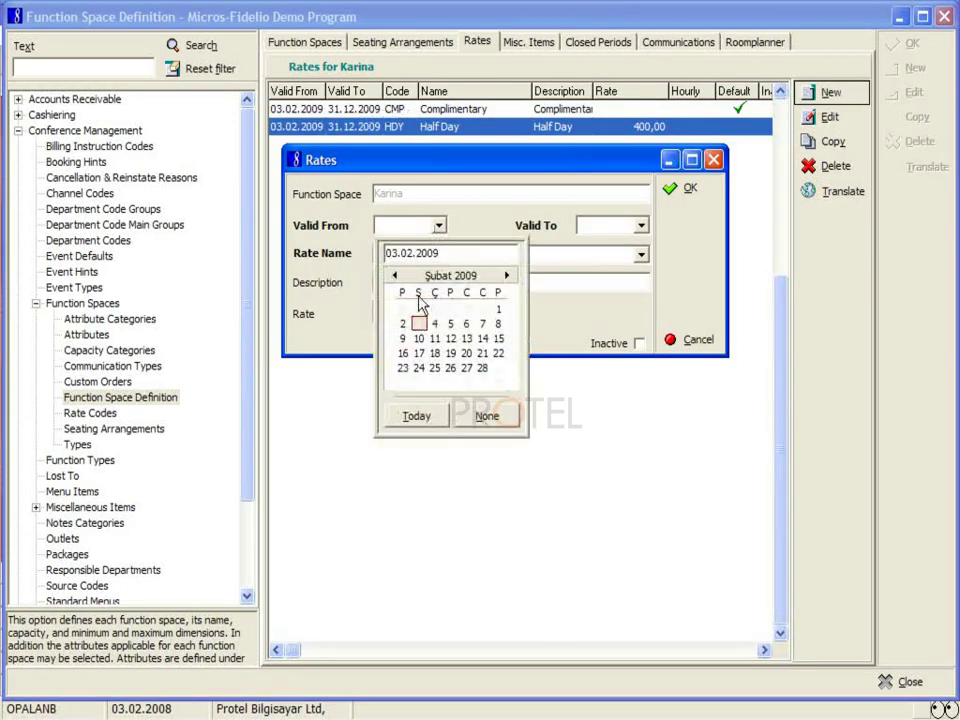
pyautogui.click(425, 416)
pyautogui.click(608, 224)
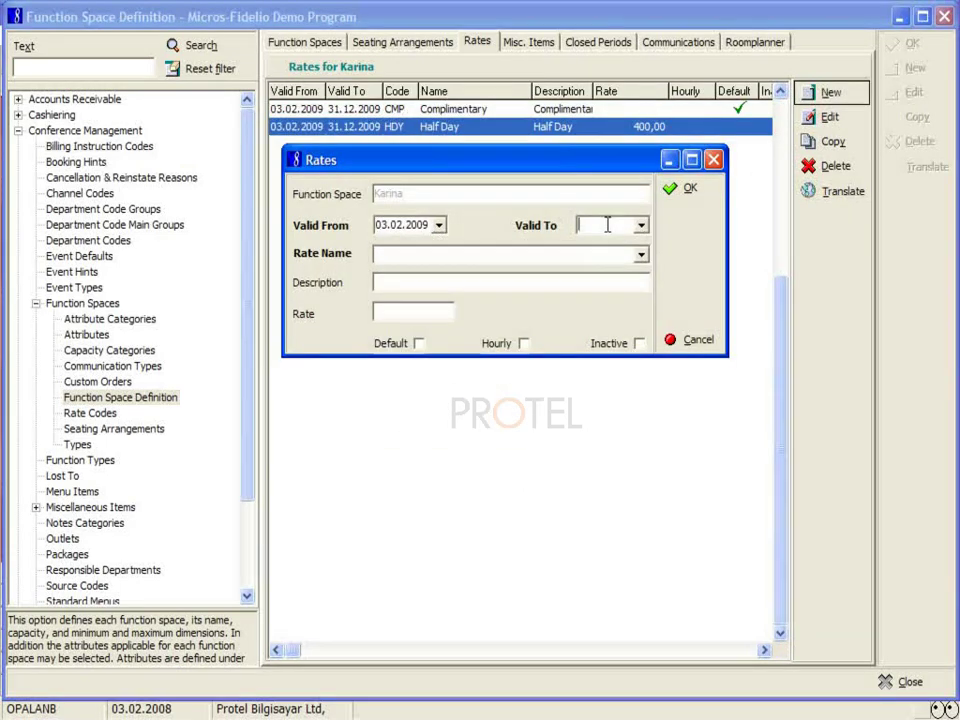
pyautogui.write('31.12.2009')
pyautogui.press('Tab')
pyautogui.press('Down')
pyautogui.press('Down')
pyautogui.press('Down')
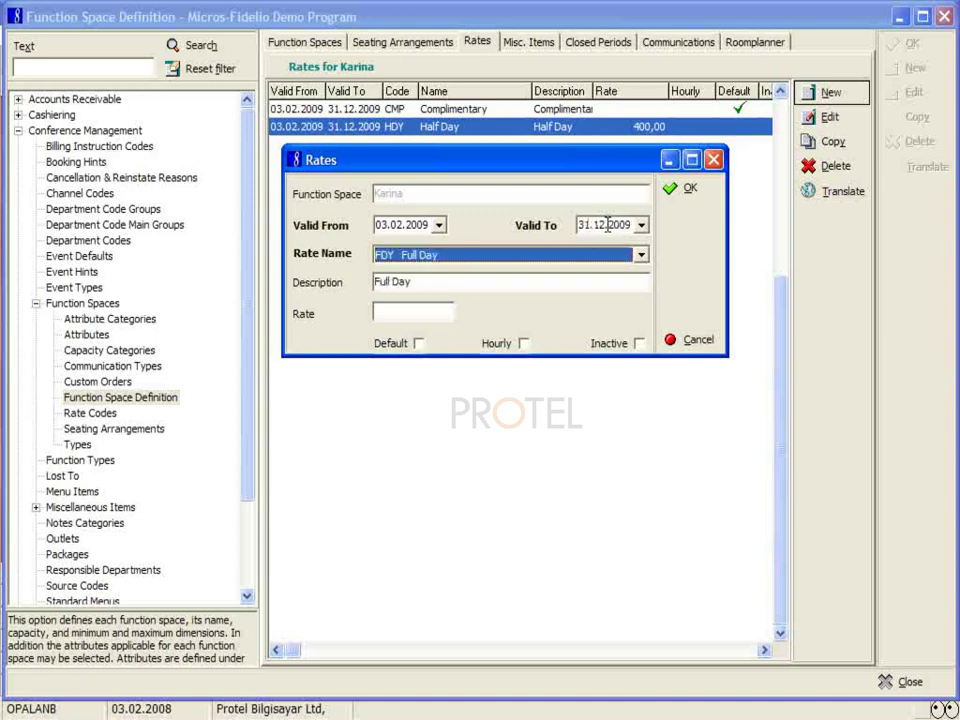
pyautogui.press('Tab')
pyautogui.write('800')
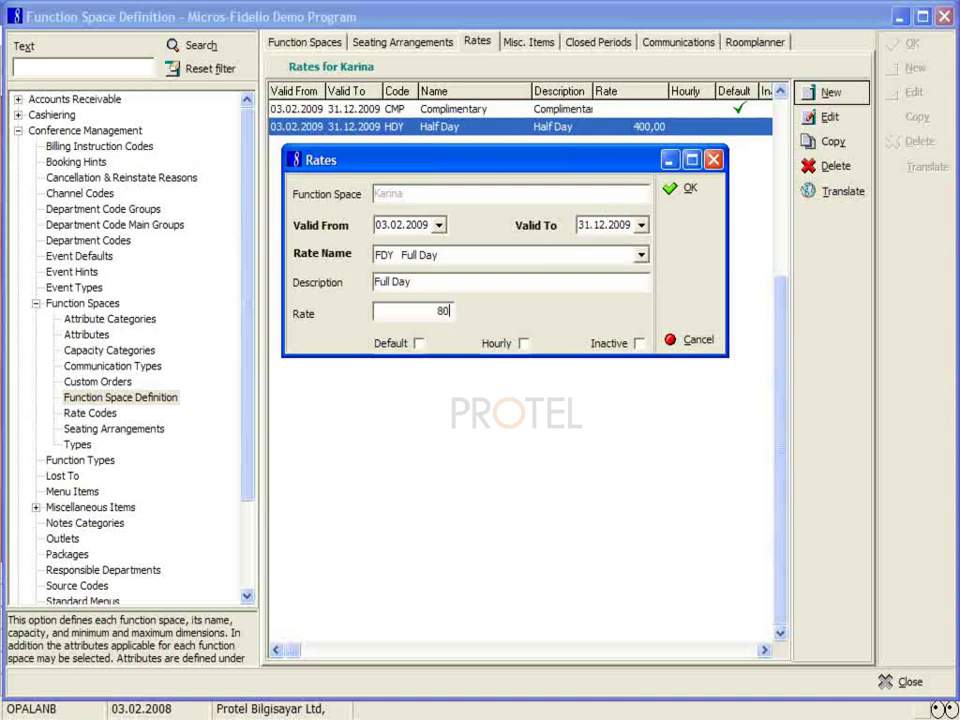
pyautogui.click(673, 188)
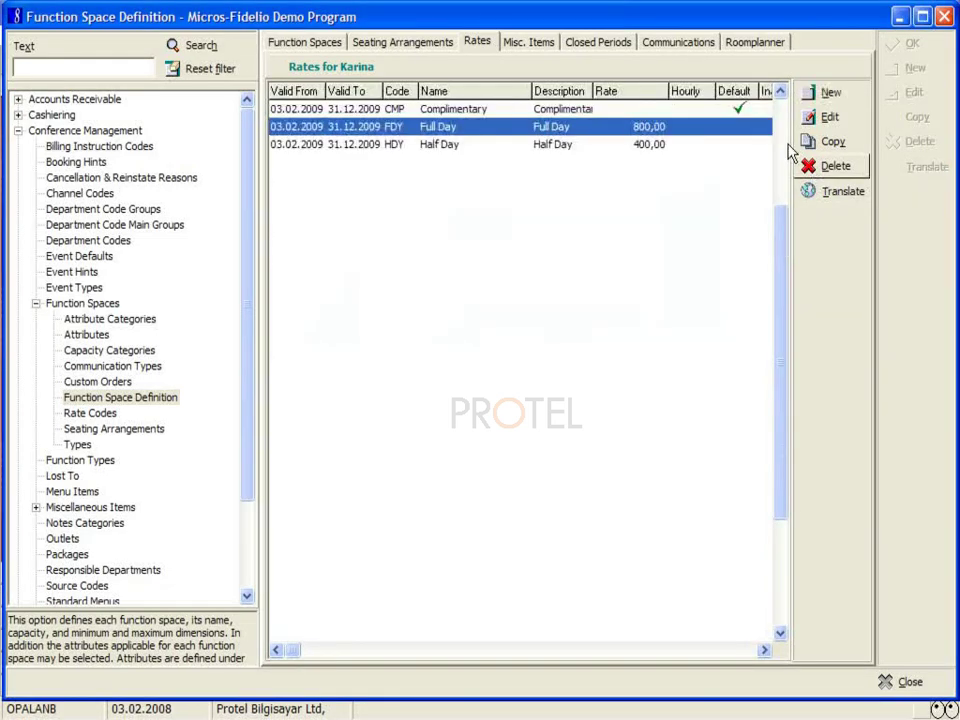
# Step: Add a Custom (CST) rate to Karina, valid from 03.02.2009 to 31.12.2009, leaving the amount blank
pyautogui.click(826, 92)
pyautogui.click(438, 225)
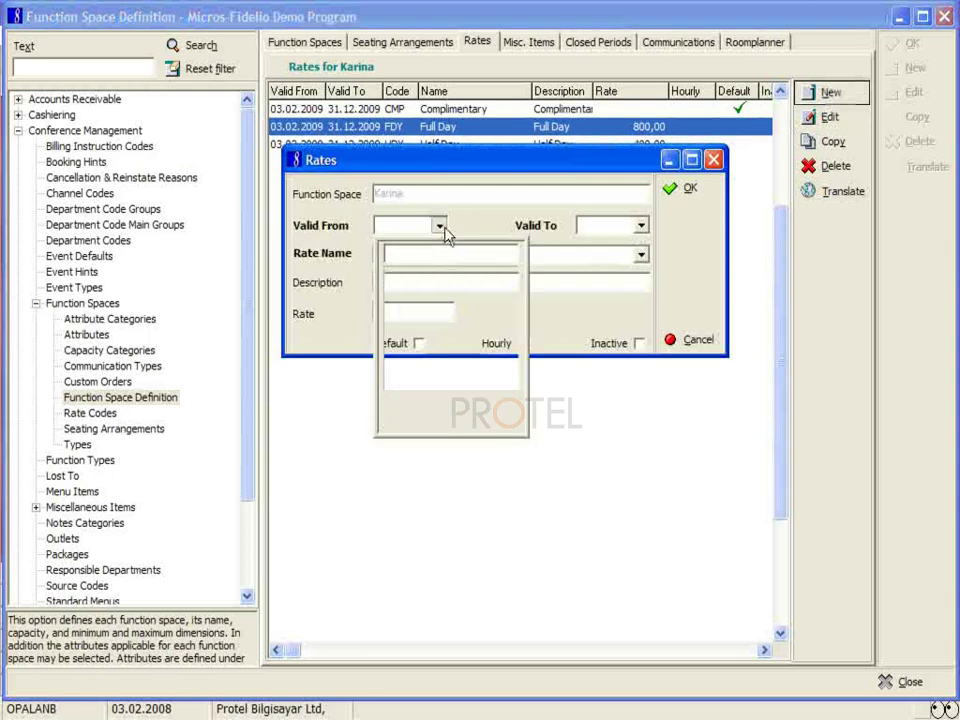
pyautogui.click(408, 412)
pyautogui.click(600, 220)
pyautogui.write('31.12')
pyautogui.press('Tab')
pyautogui.press('Down')
pyautogui.press('Down')
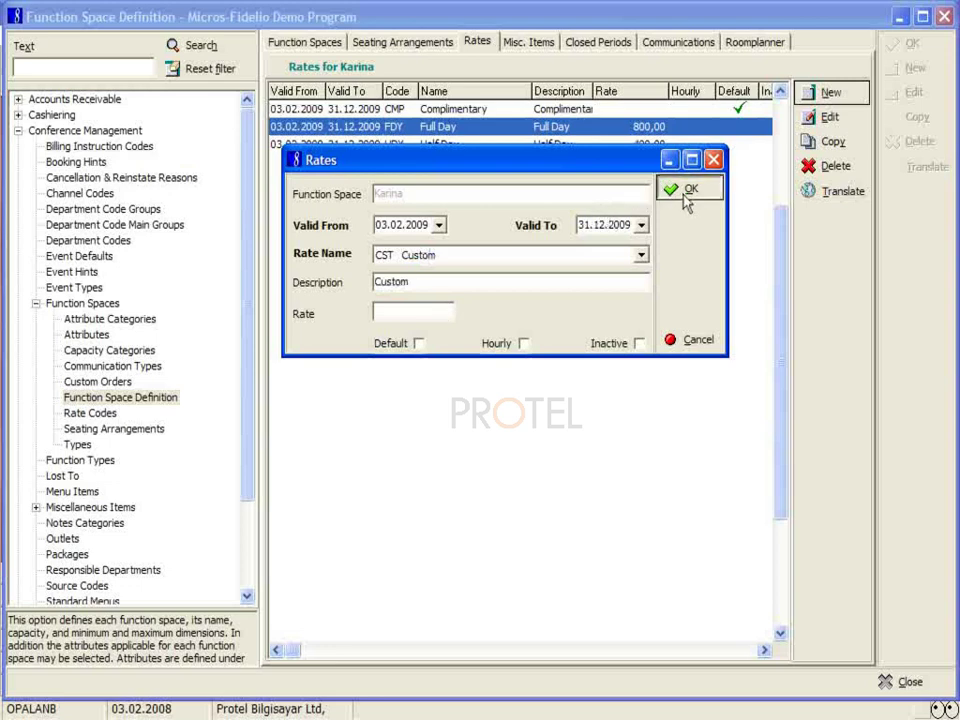
pyautogui.click(686, 192)
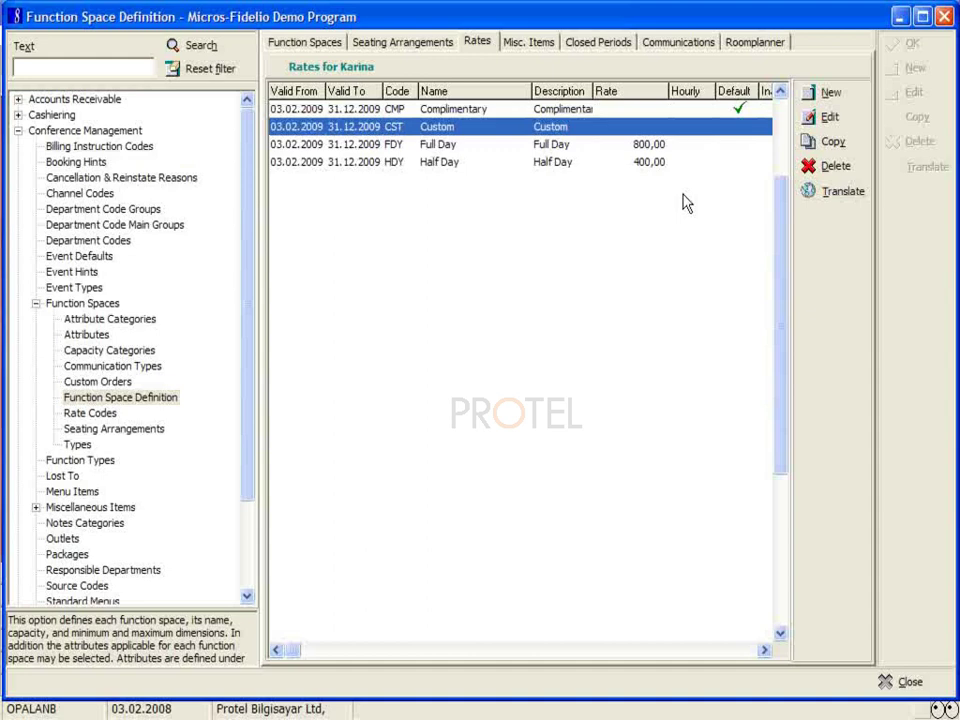
# Step: Return to the function space list and go through the Karina Fuaye, Karina I and Karina II entries
pyautogui.click(302, 42)
pyautogui.press('Down')
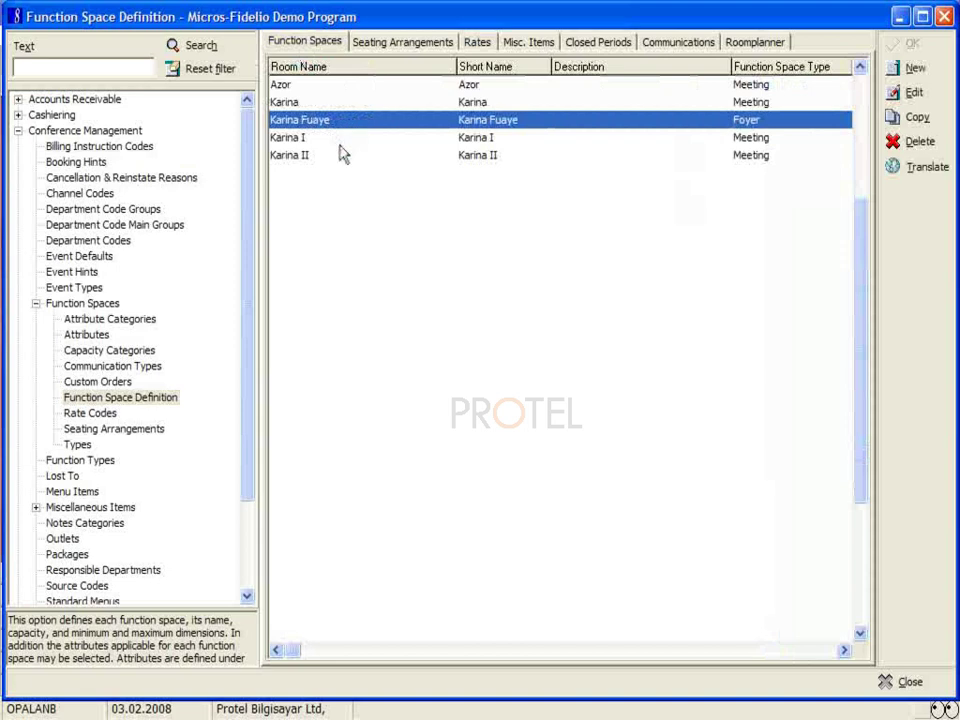
pyautogui.press('Down')
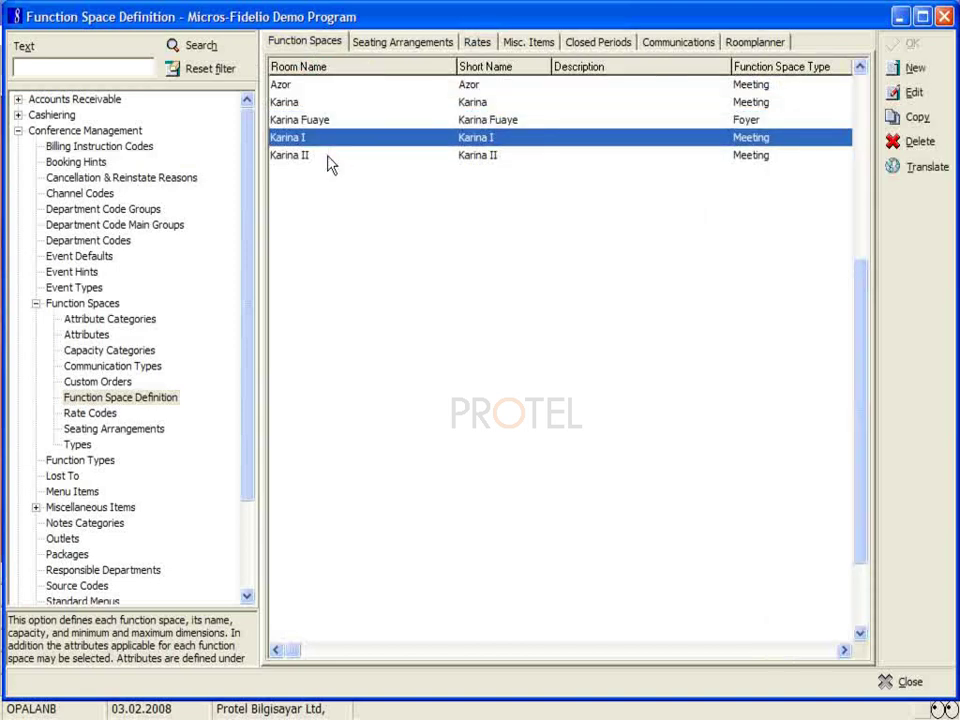
pyautogui.click(330, 160)
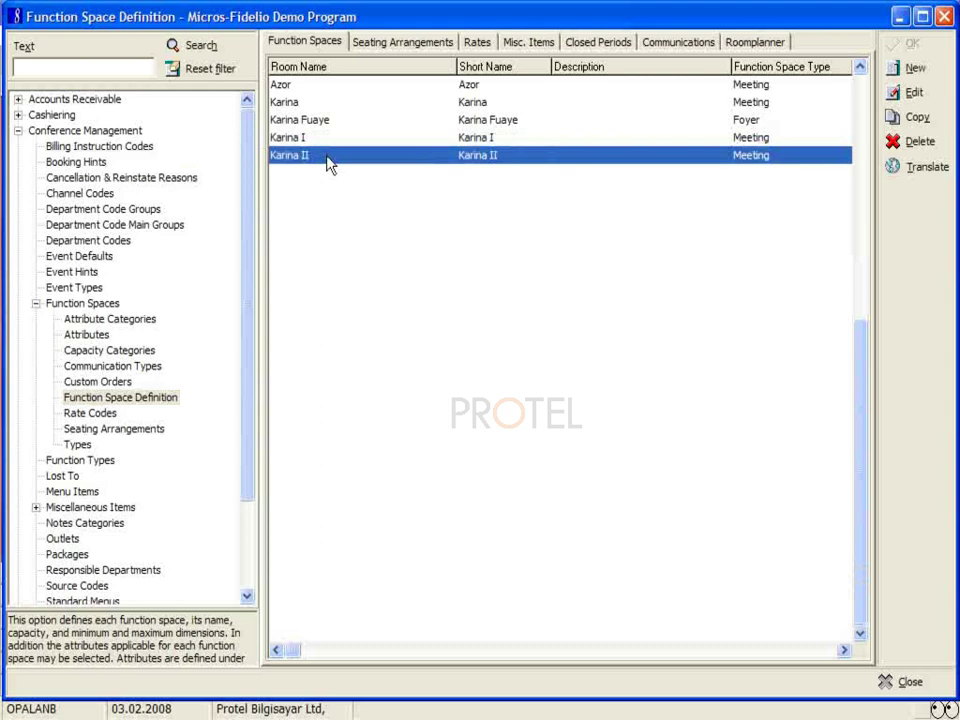
pyautogui.press('Up')
pyautogui.press('Up')
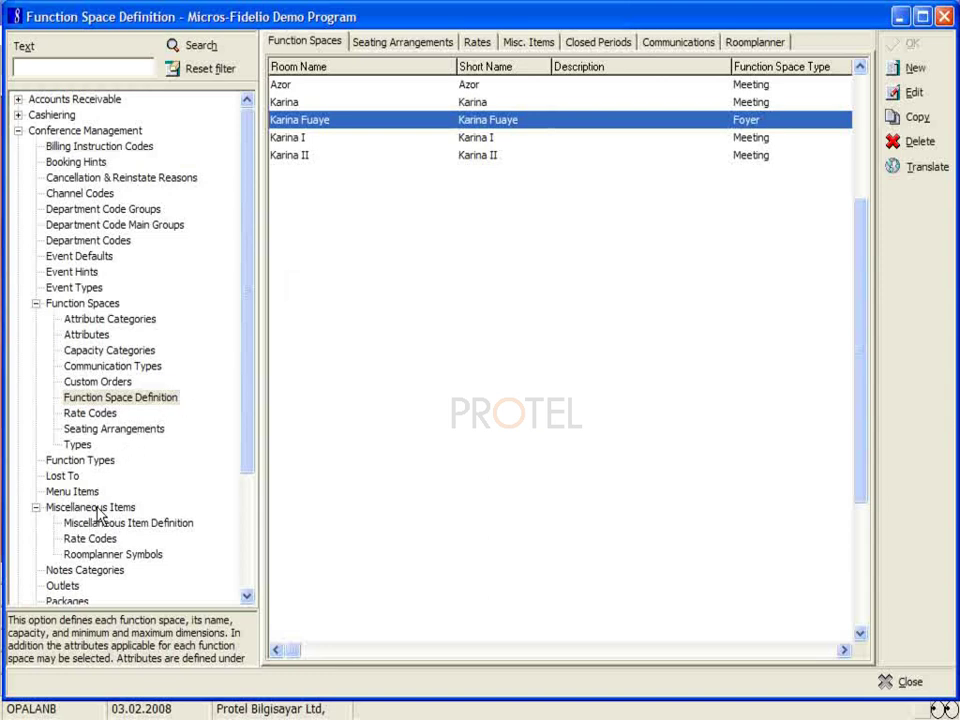
# Step: Look at the item definition categories and the rate codes under Miscellaneous Items
pyautogui.moveTo(251, 469); pyautogui.dragTo(247, 526)
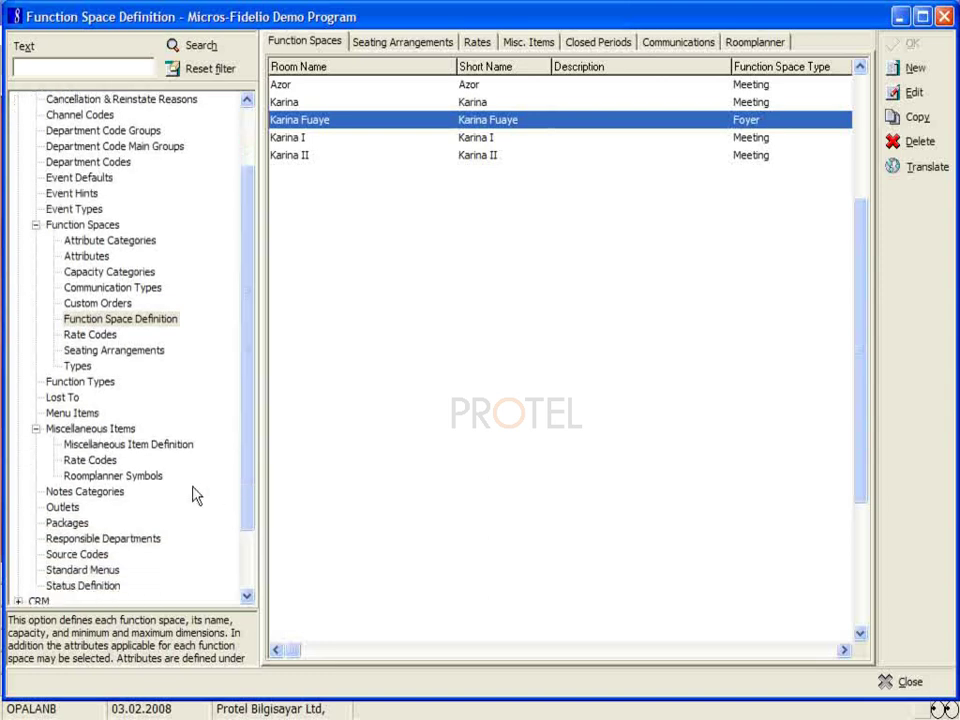
pyautogui.click(108, 446)
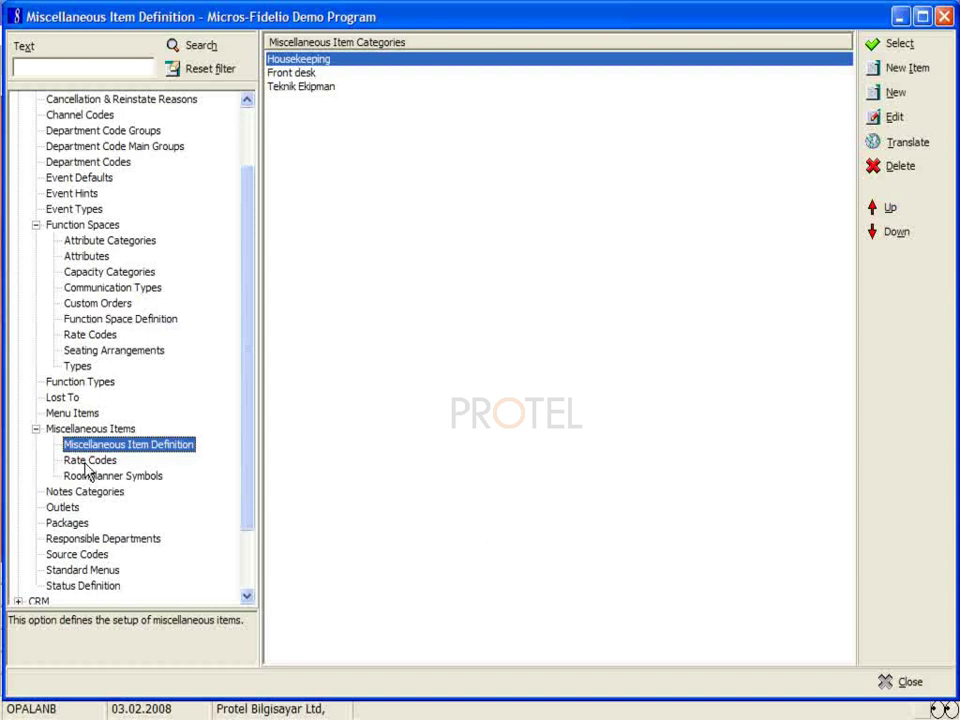
pyautogui.click(88, 461)
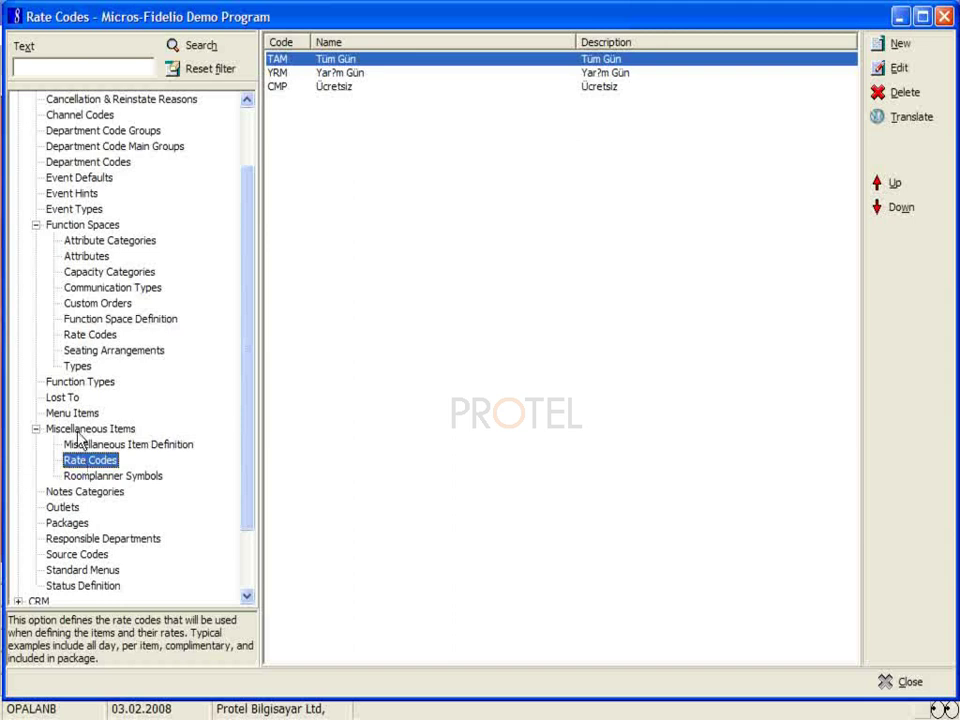
pyautogui.click(84, 448)
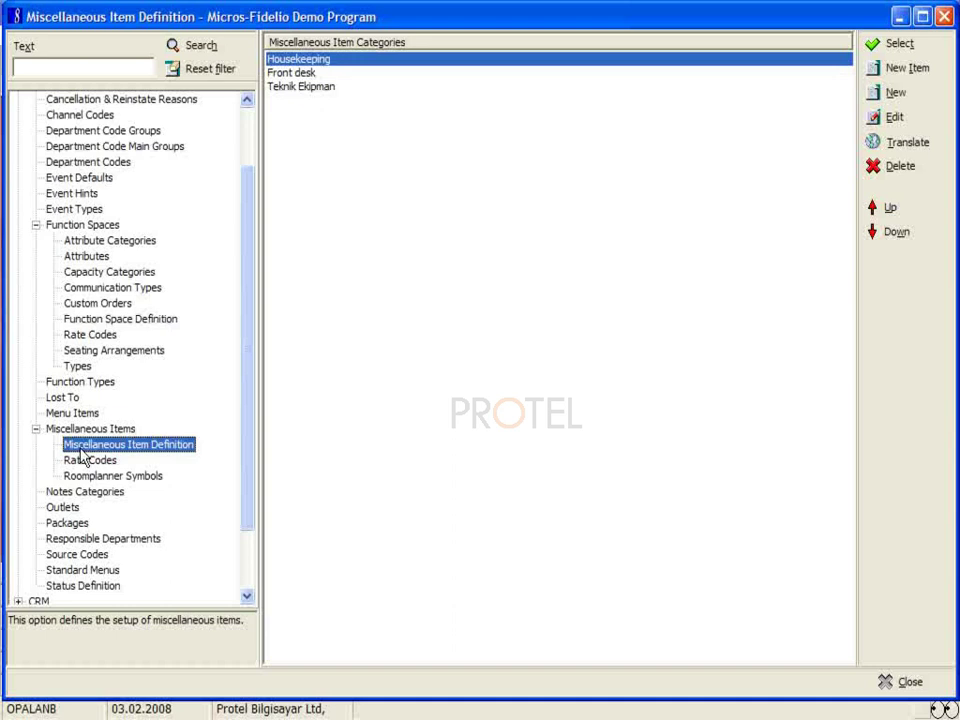
# Step: Review the miscellaneous item rate codes and view the Half Day (HDY) entry's details, closing them without changes
pyautogui.click(84, 458)
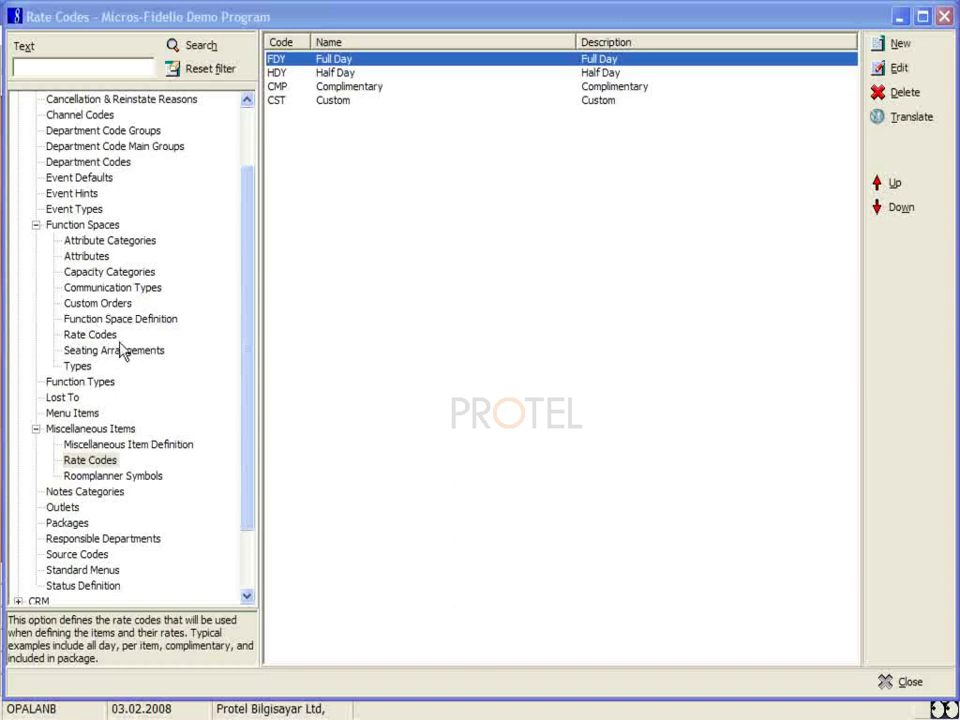
pyautogui.press('Down')
pyautogui.press('Down')
pyautogui.press('Down')
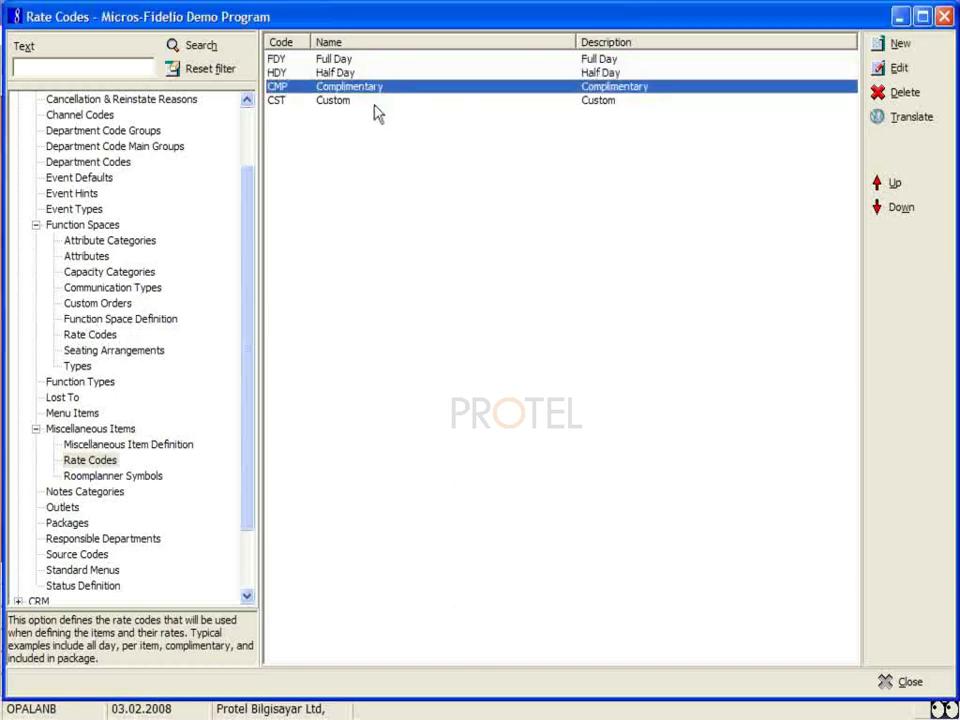
pyautogui.press('Home')
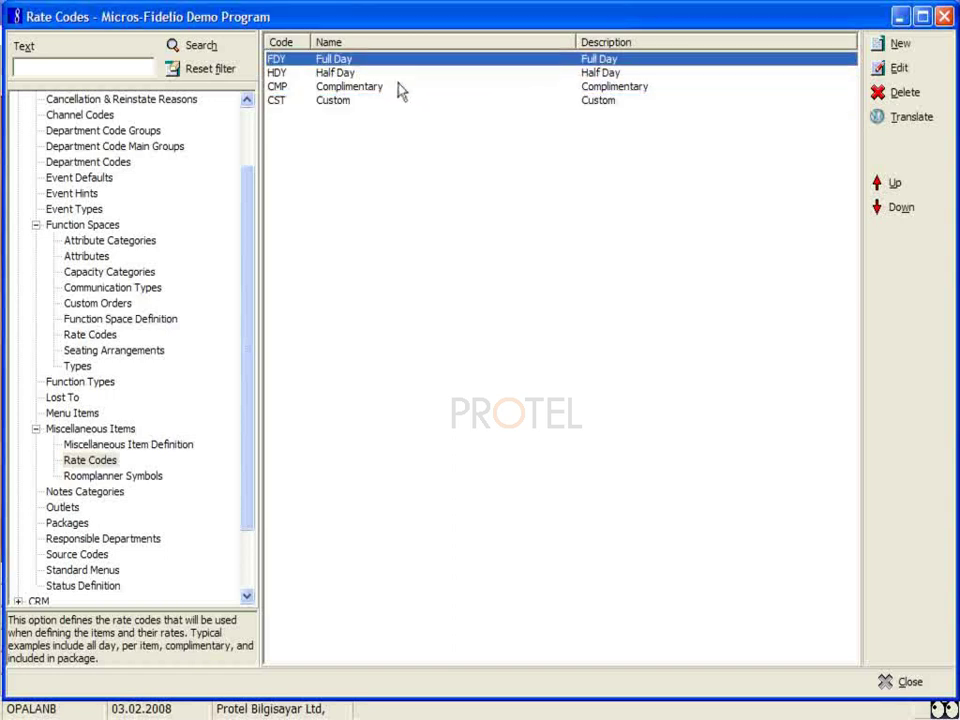
pyautogui.click(383, 88)
pyautogui.click(453, 73)
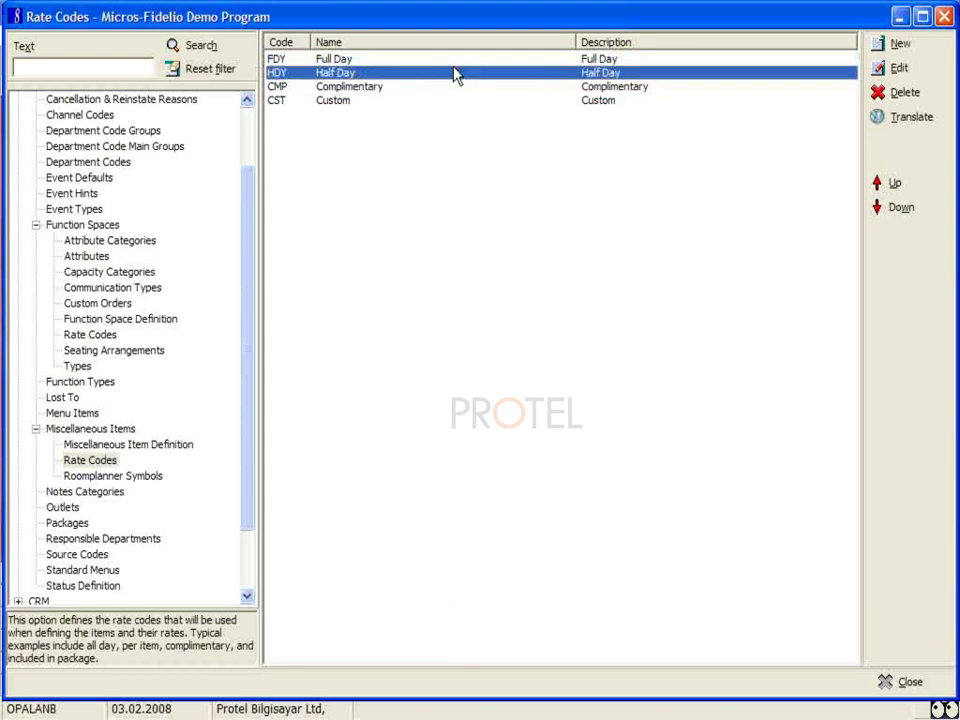
pyautogui.click(905, 70)
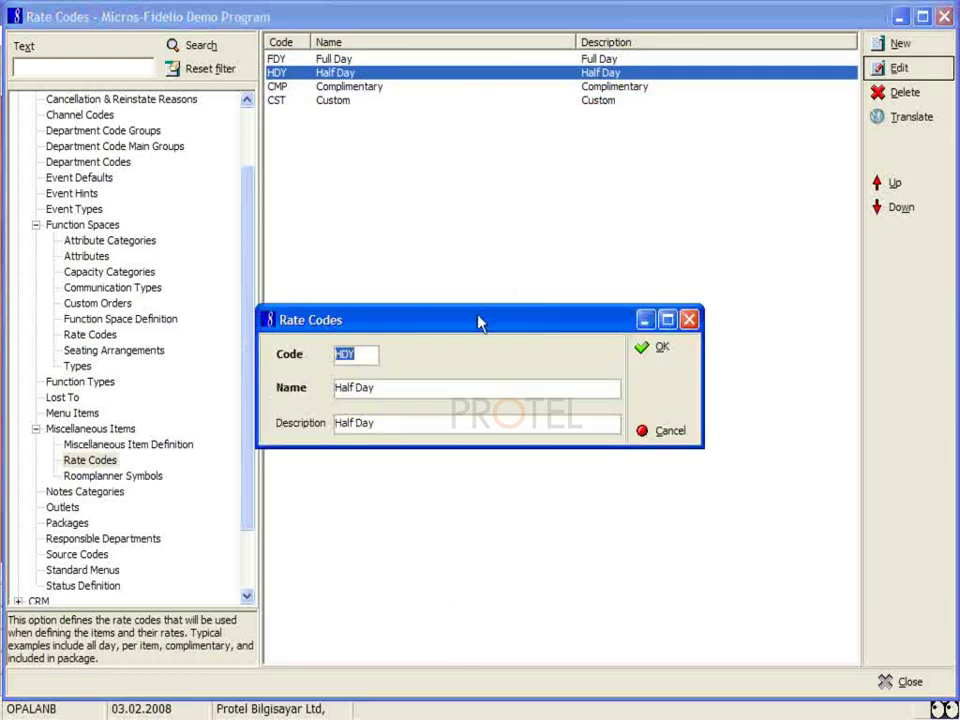
pyautogui.moveTo(478, 322); pyautogui.dragTo(500, 212)
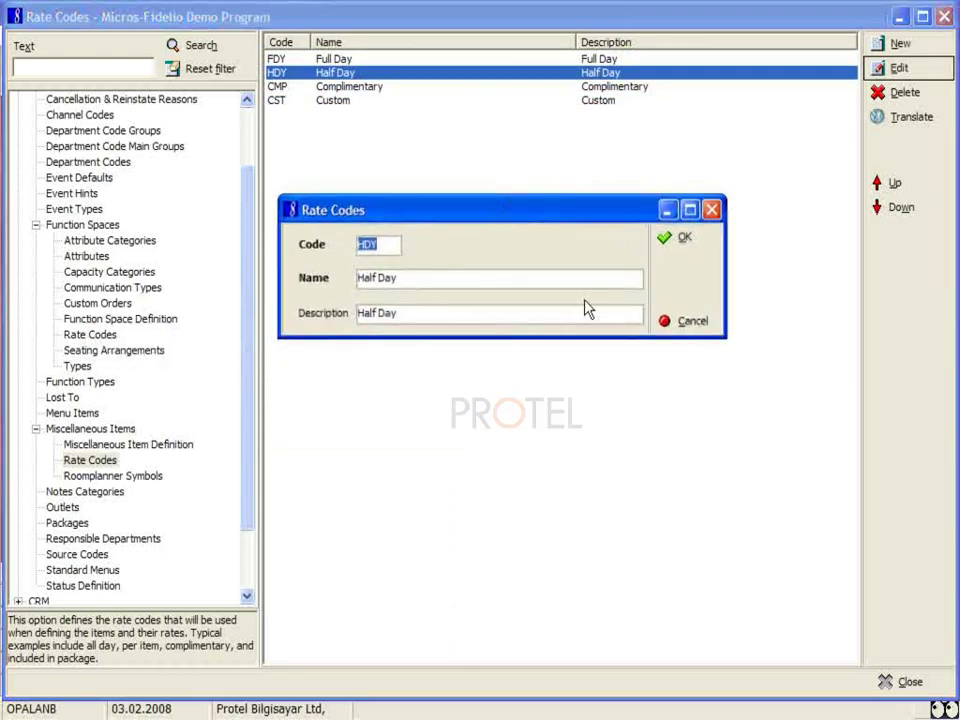
pyautogui.click(686, 322)
pyautogui.click(92, 462)
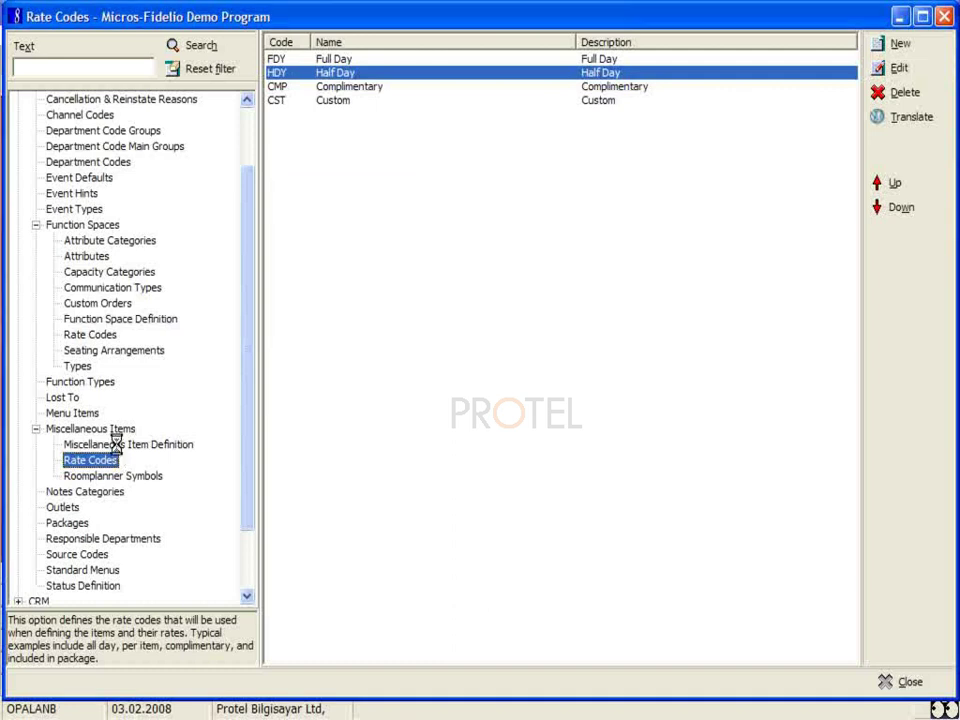
# Step: Review the Front desk and Teknik Ekipman miscellaneous item categories and view the blank new-category form, cancelling it without an entry
pyautogui.click(120, 445)
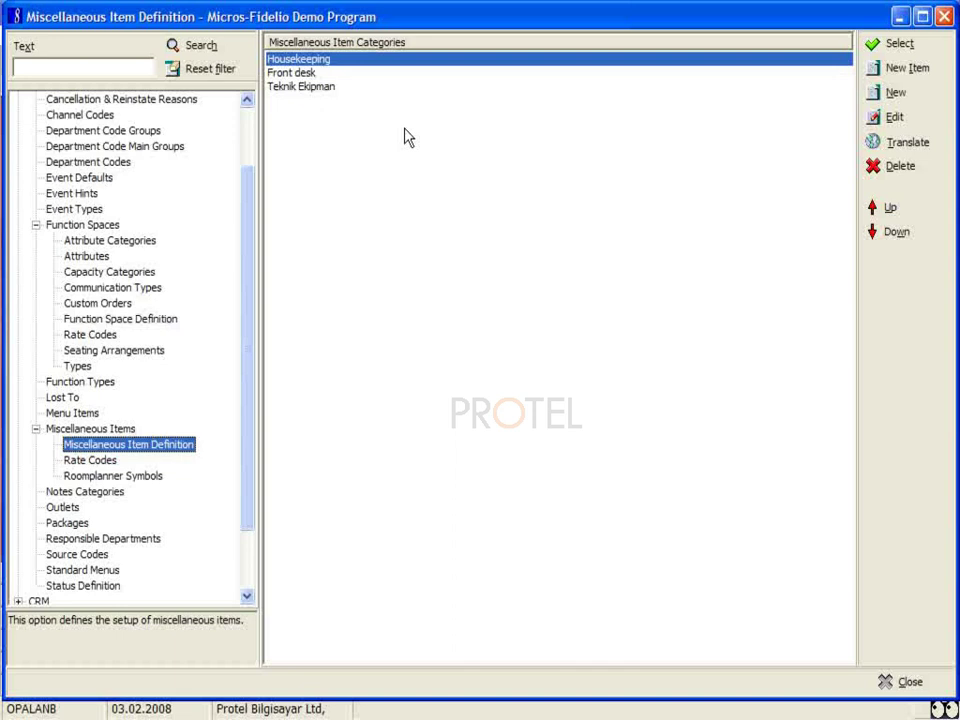
pyautogui.click(321, 74)
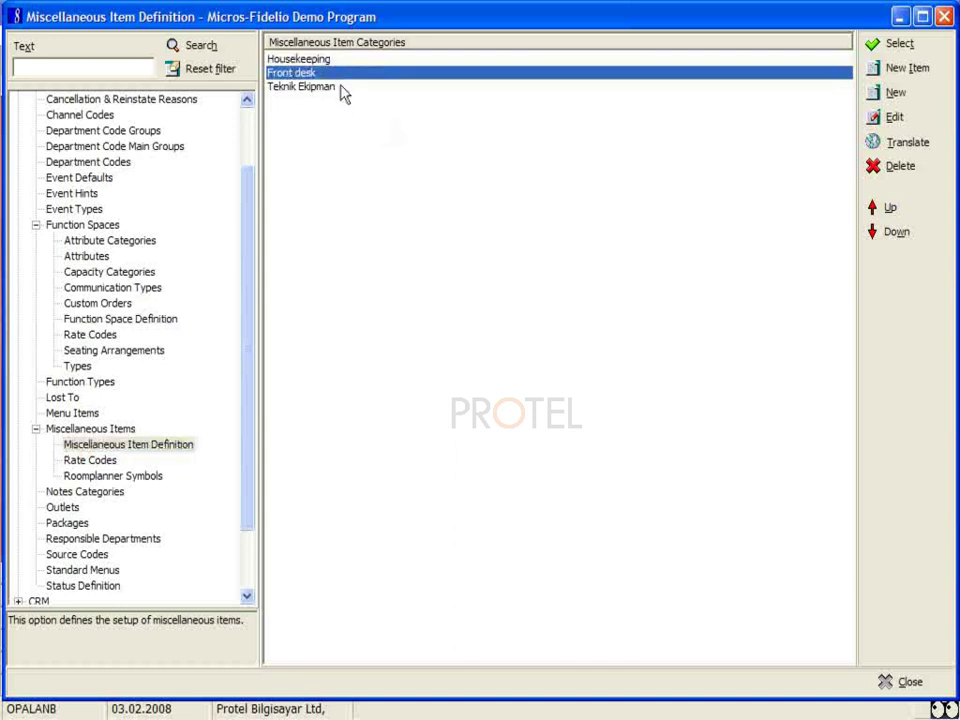
pyautogui.click(336, 88)
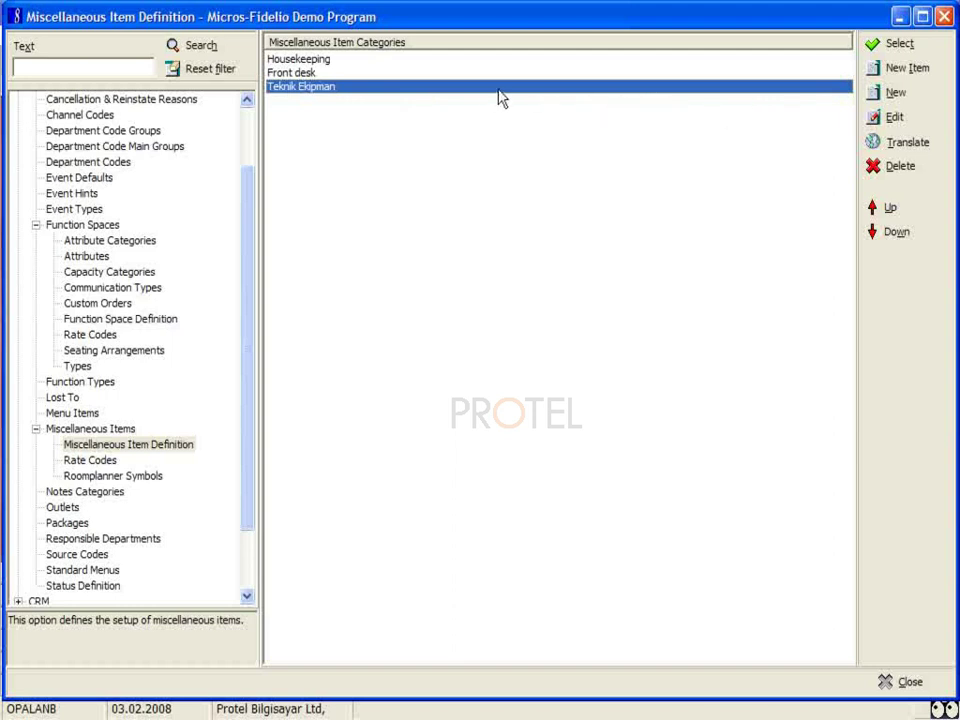
pyautogui.click(899, 95)
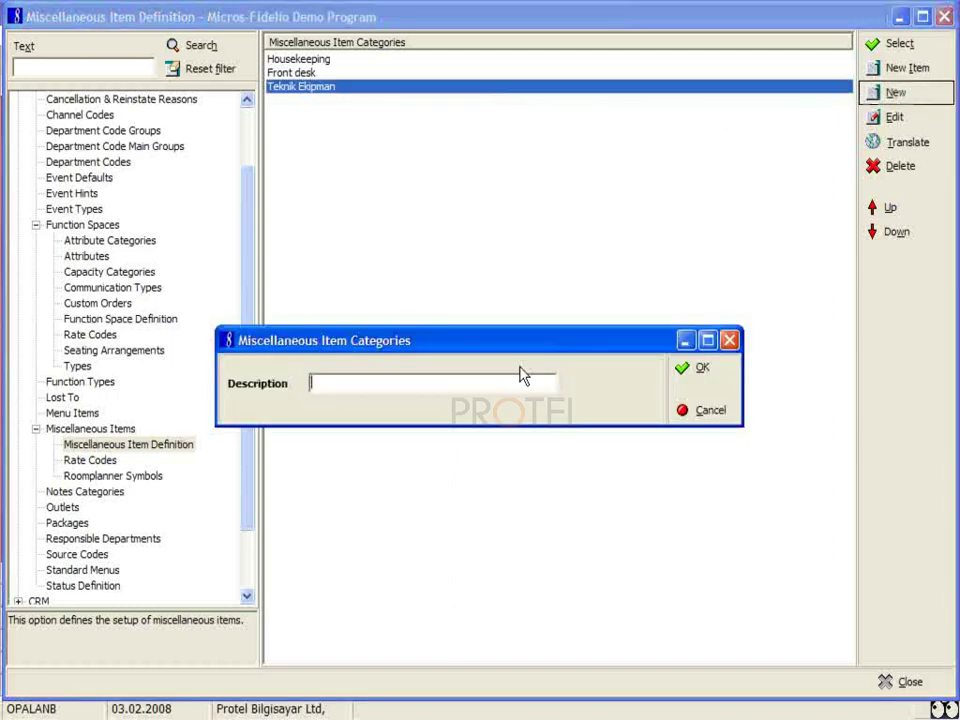
pyautogui.moveTo(503, 338); pyautogui.dragTo(521, 275)
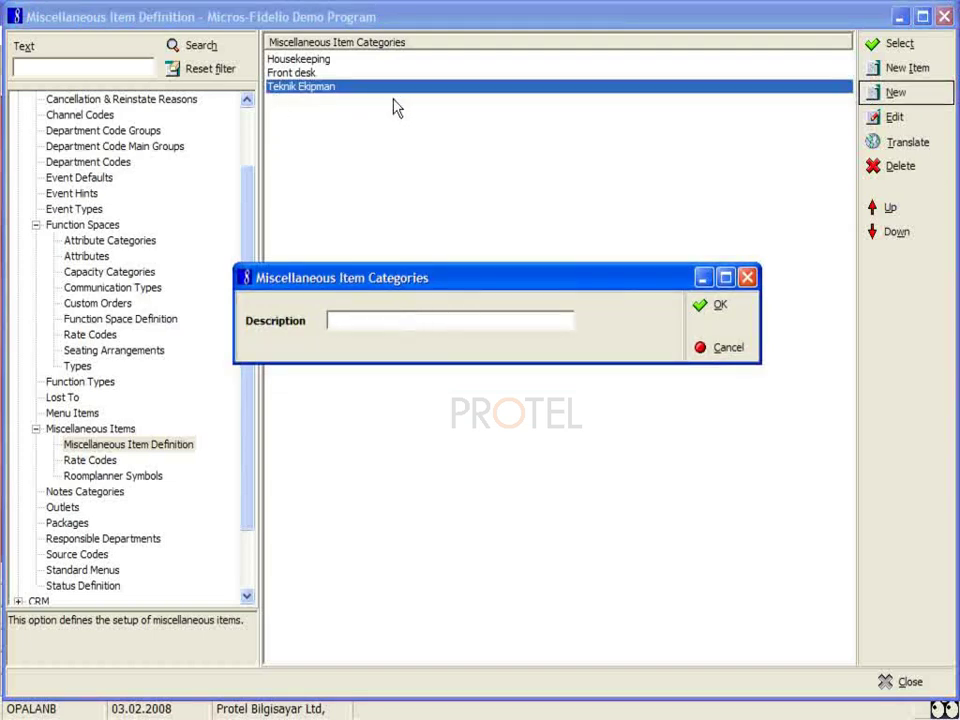
pyautogui.click(727, 350)
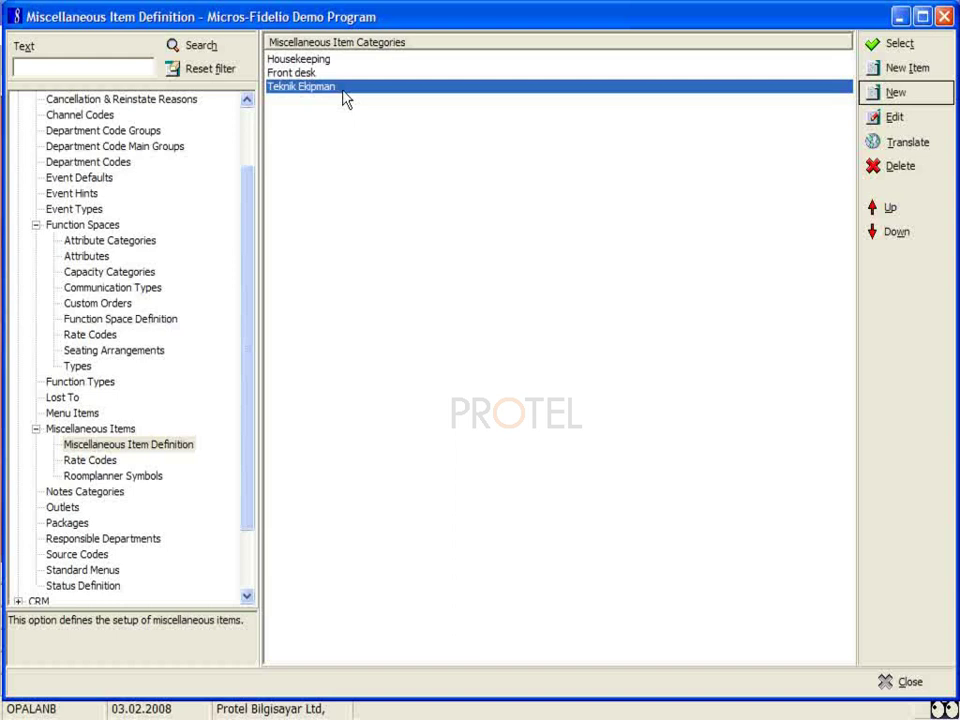
# Step: Open the Teknik Ekipman category's item list and look at the Flpchart and Projeksiyon items
pyautogui.click(898, 52)
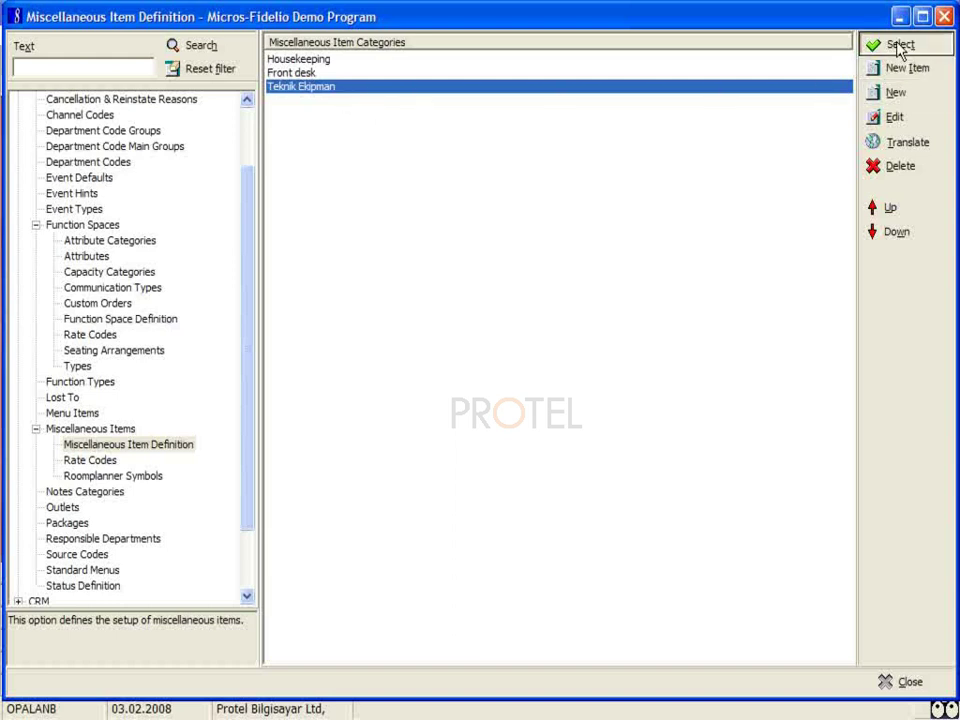
pyautogui.moveTo(456, 41); pyautogui.dragTo(483, 77)
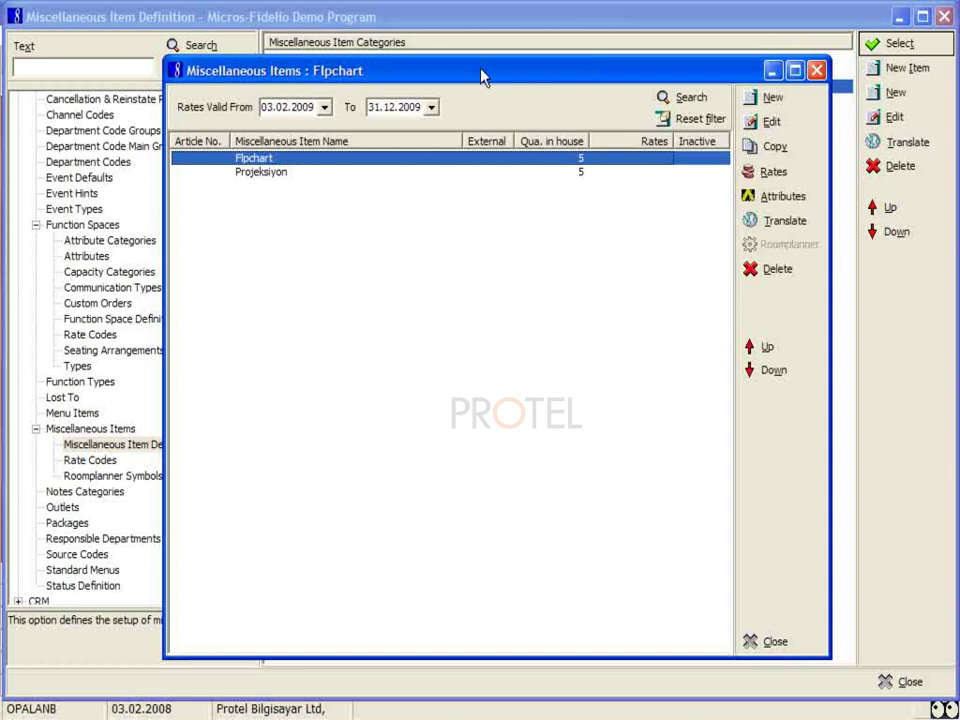
pyautogui.click(301, 175)
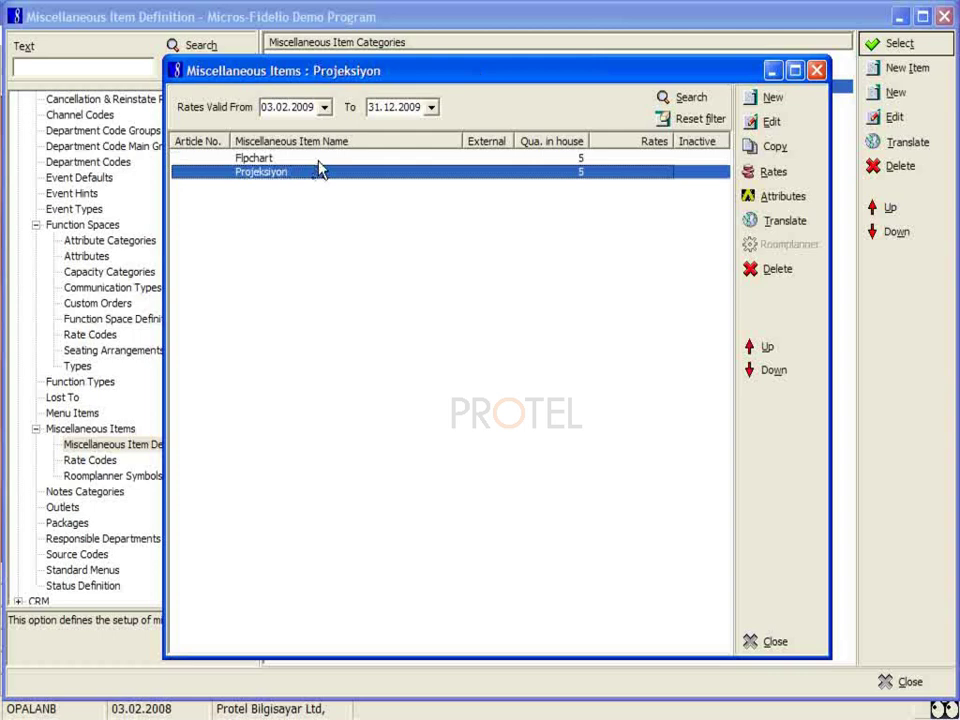
pyautogui.click(370, 159)
pyautogui.click(310, 176)
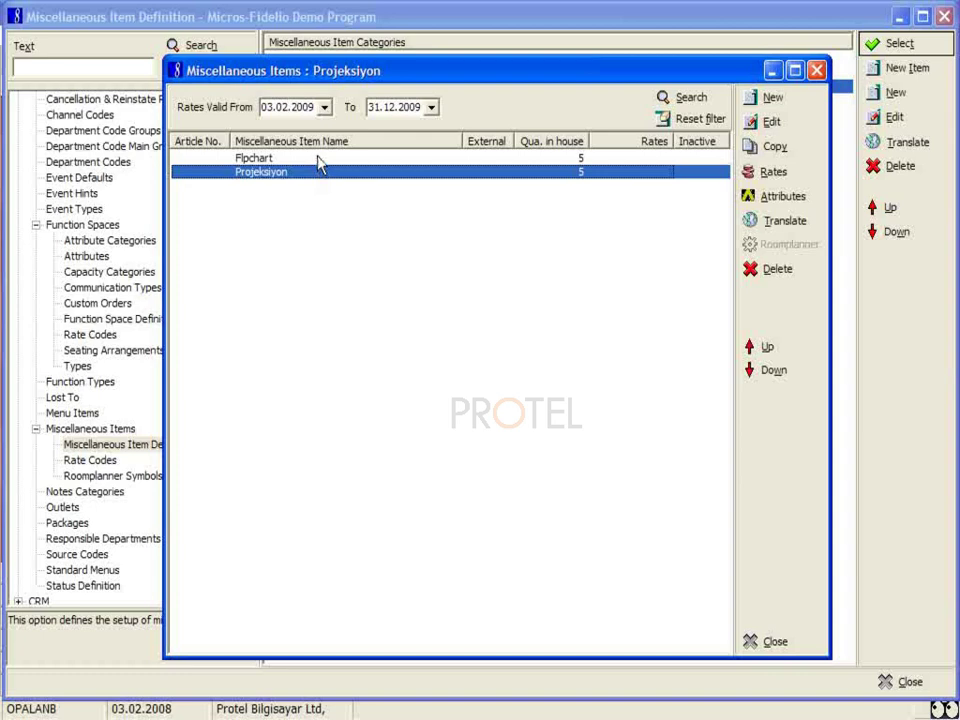
# Step: Try to correct the Flpchart item's name to Flipchart, with Teknik Ekipman as its category
pyautogui.click(320, 160)
pyautogui.click(770, 123)
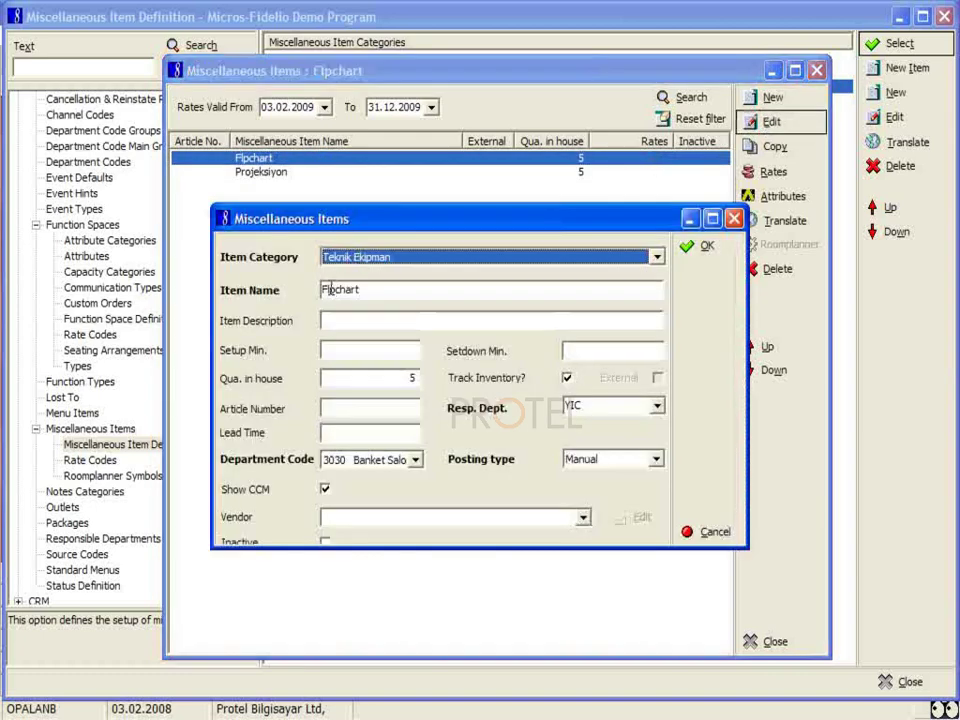
pyautogui.click(328, 289)
pyautogui.write('i')
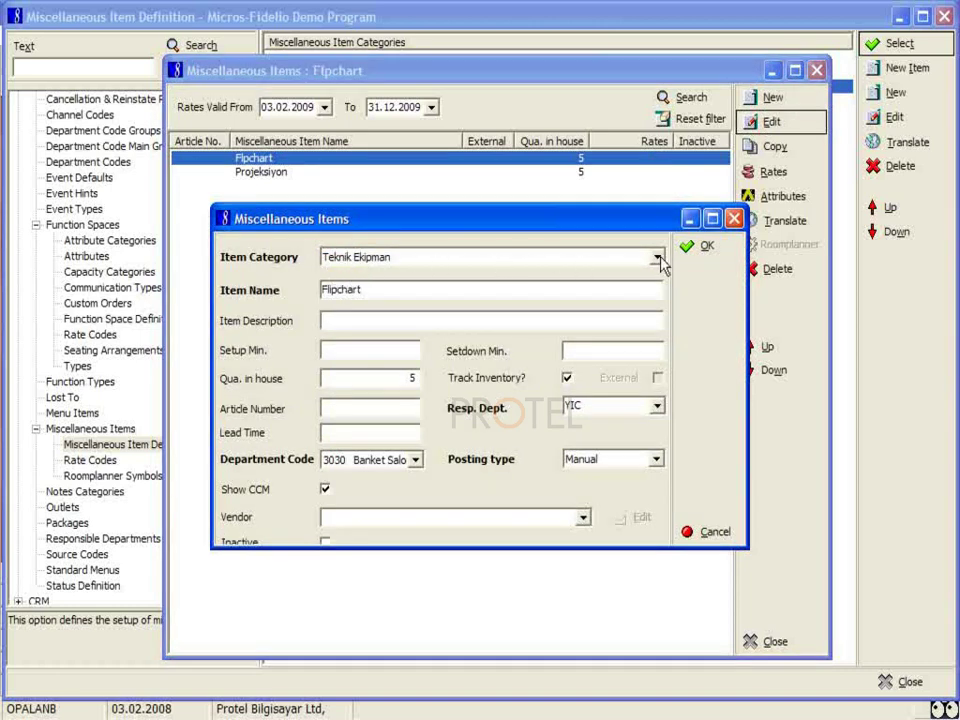
pyautogui.click(658, 258)
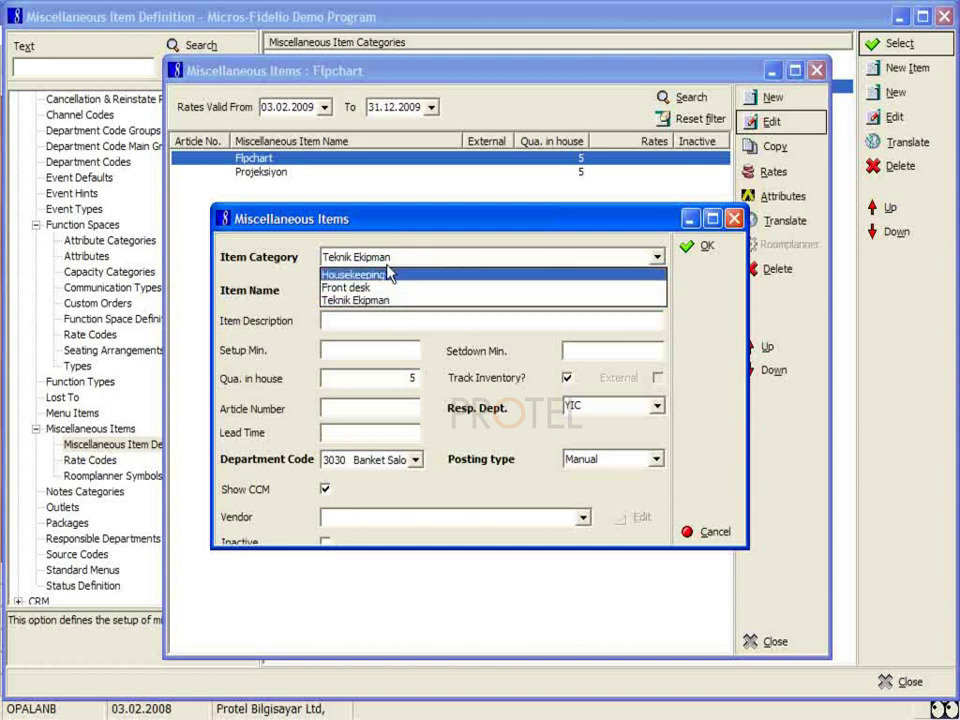
pyautogui.click(395, 301)
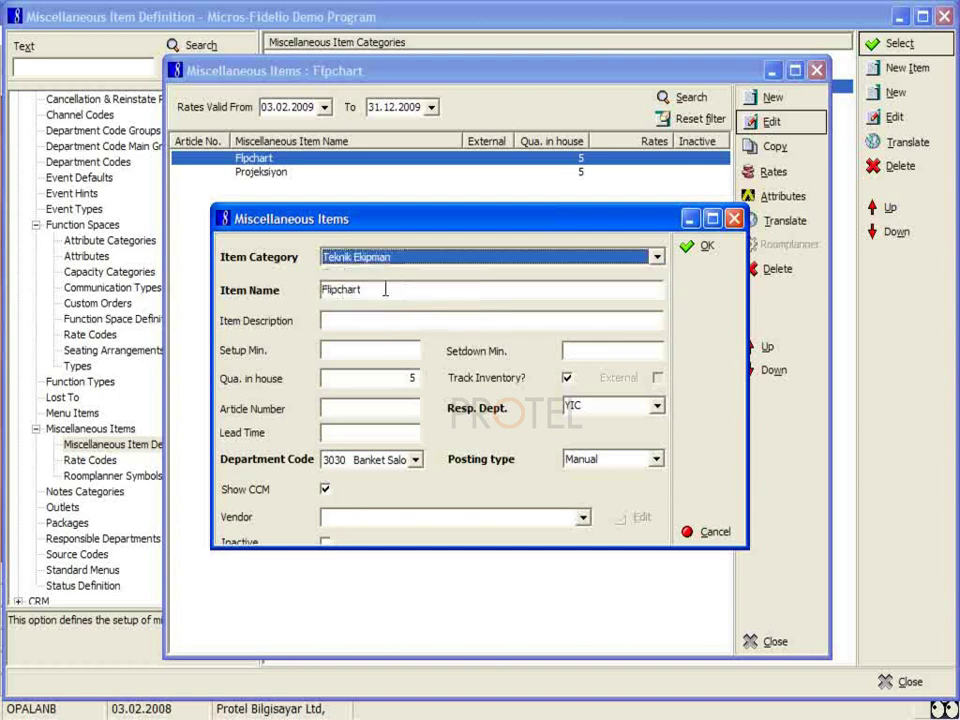
# Step: Examine the flipchart item's name, in-house quantity and responsible department options, and cancel the item's edit form
pyautogui.click(385, 289)
pyautogui.moveTo(369, 287); pyautogui.dragTo(272, 293)
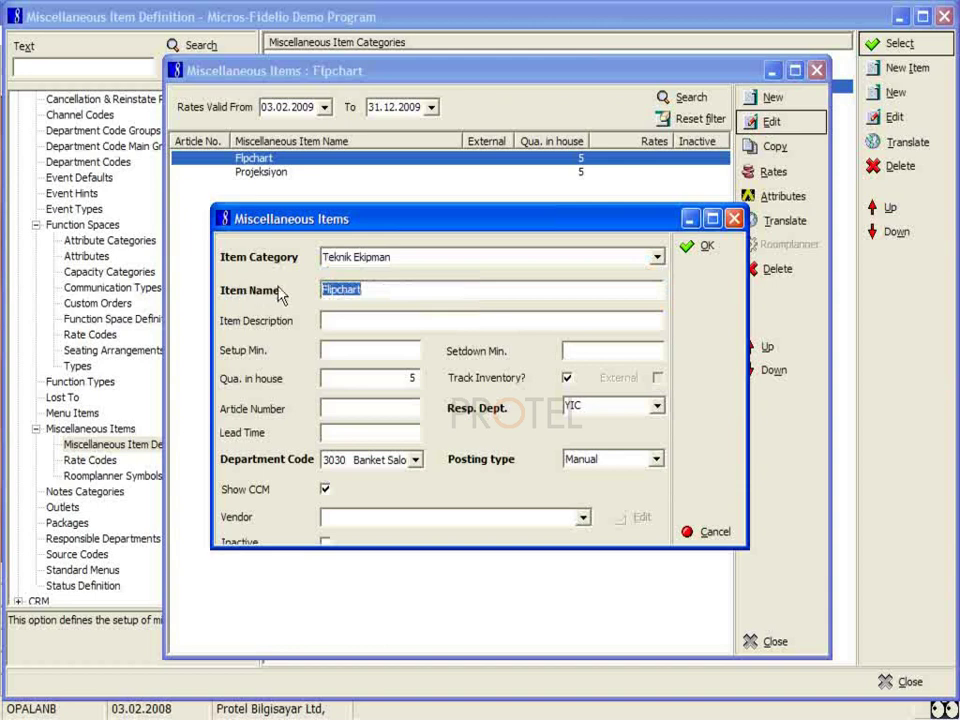
pyautogui.click(399, 285)
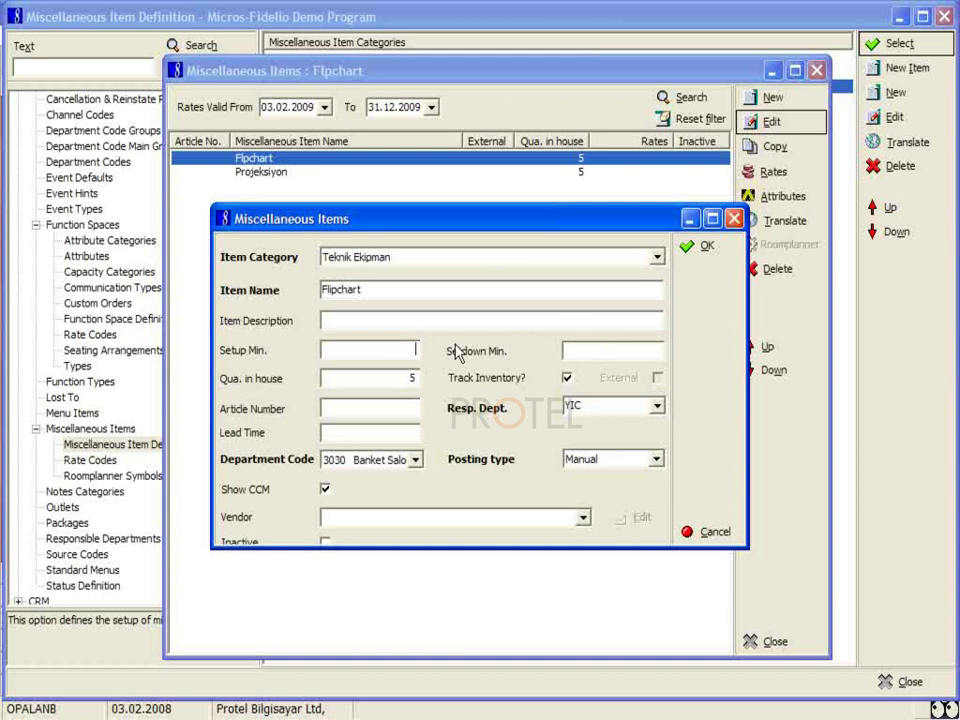
pyautogui.moveTo(405, 377); pyautogui.dragTo(432, 383)
pyautogui.press('Tab')
pyautogui.click(370, 293)
pyautogui.doubleClick(412, 378)
pyautogui.press('Tab')
pyautogui.click(655, 406)
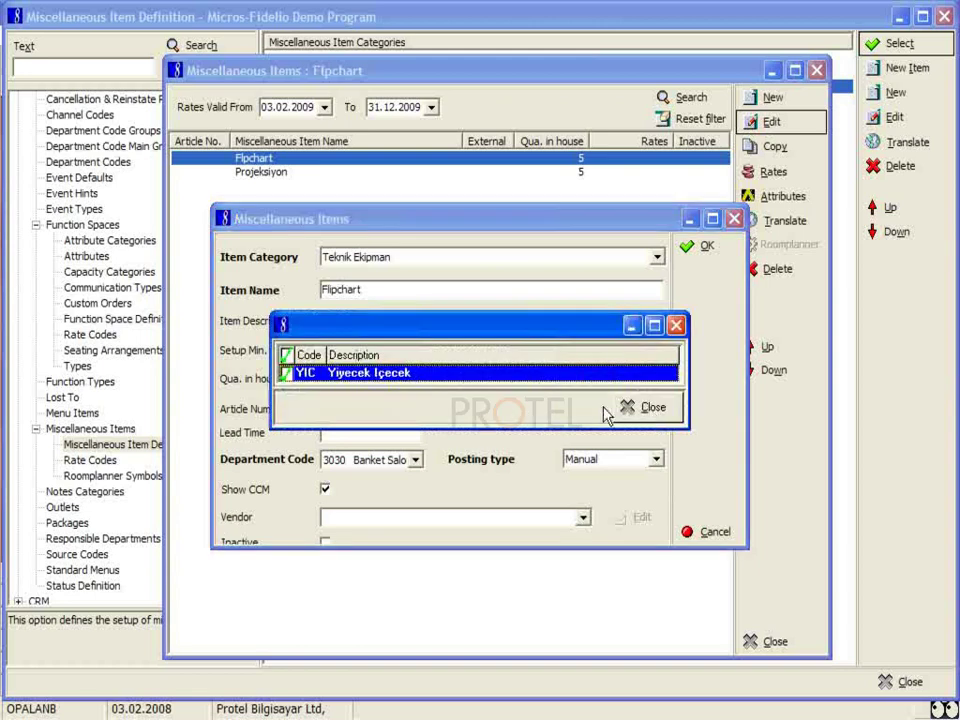
pyautogui.click(655, 410)
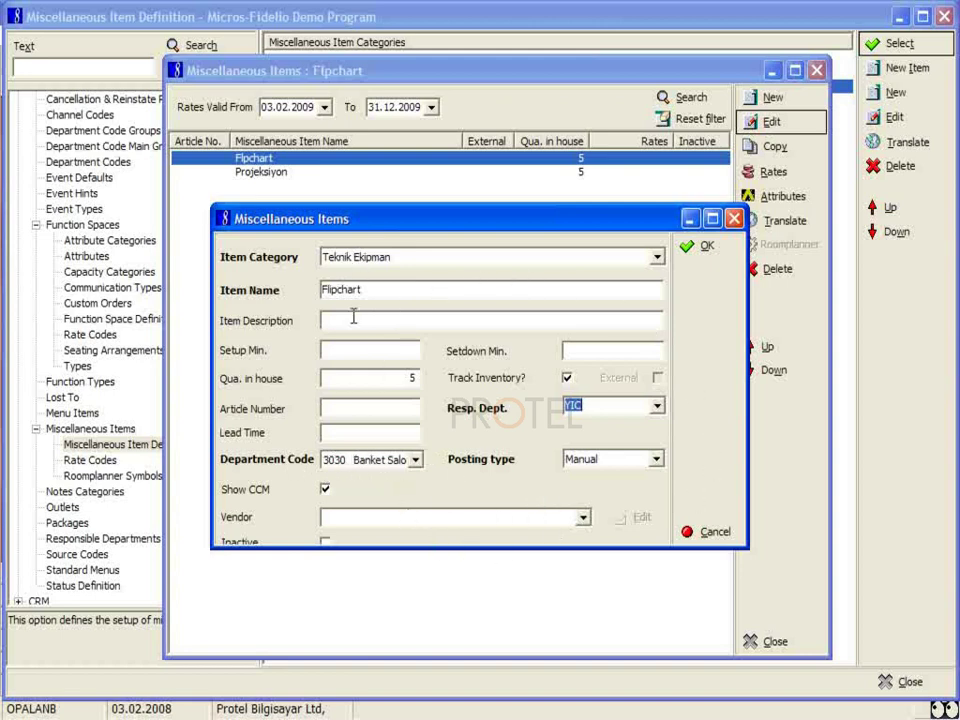
pyautogui.moveTo(362, 289); pyautogui.dragTo(307, 300)
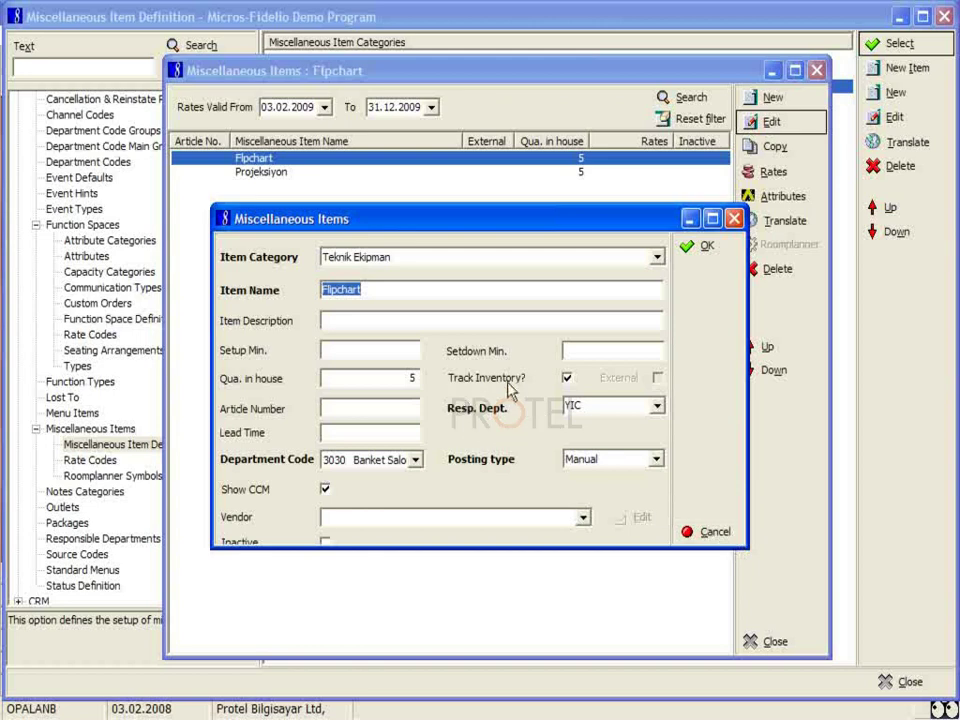
pyautogui.click(713, 532)
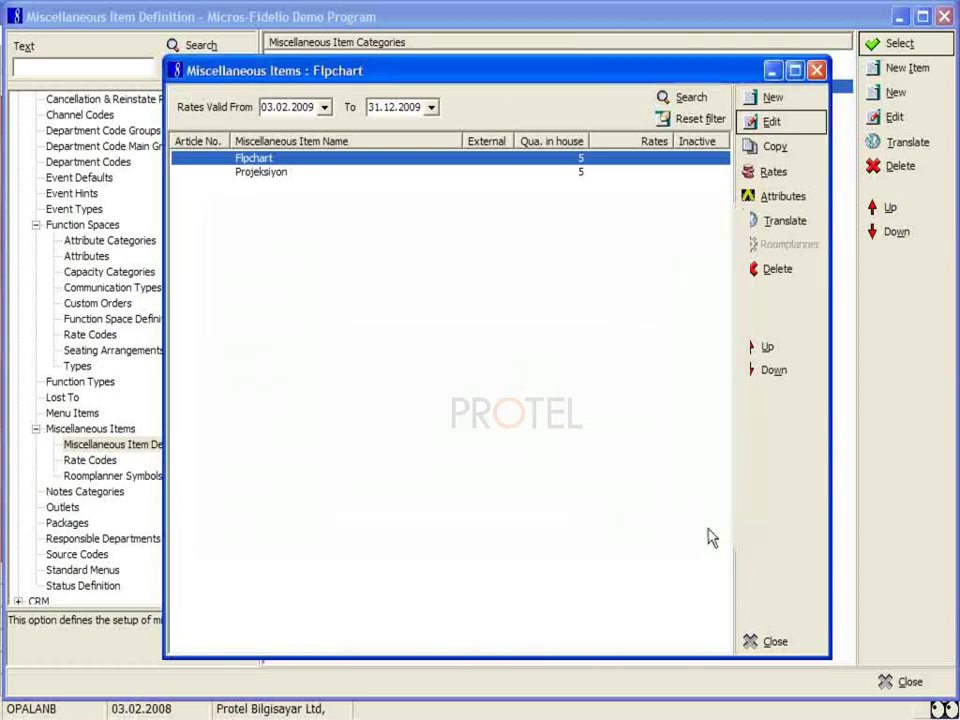
# Step: Close the miscellaneous items list and start a new responsible department with the code TEC
pyautogui.click(775, 645)
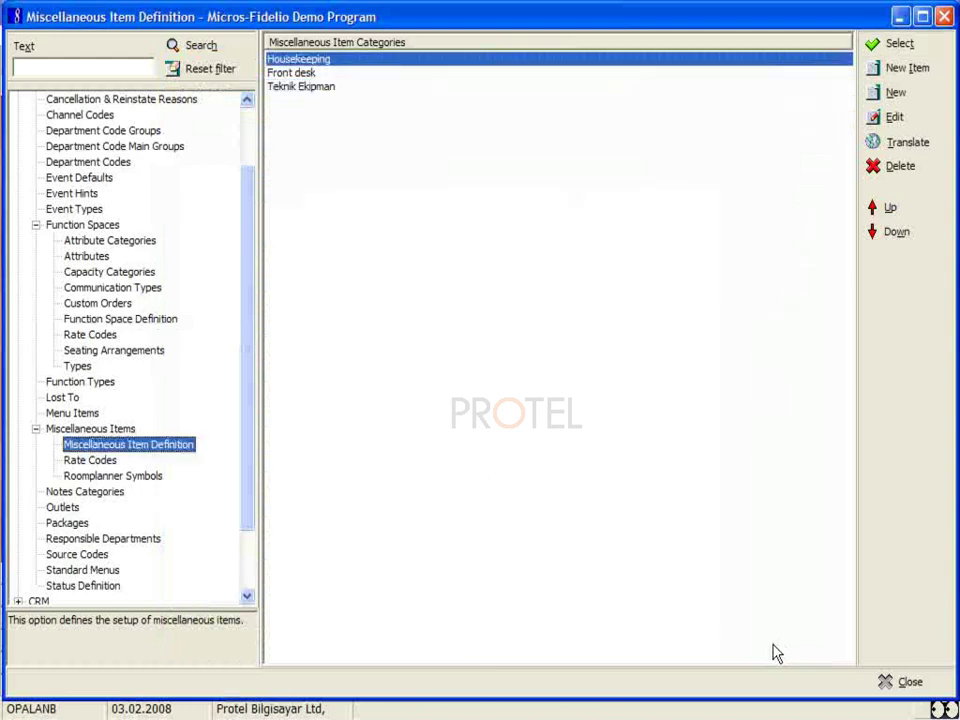
pyautogui.click(124, 541)
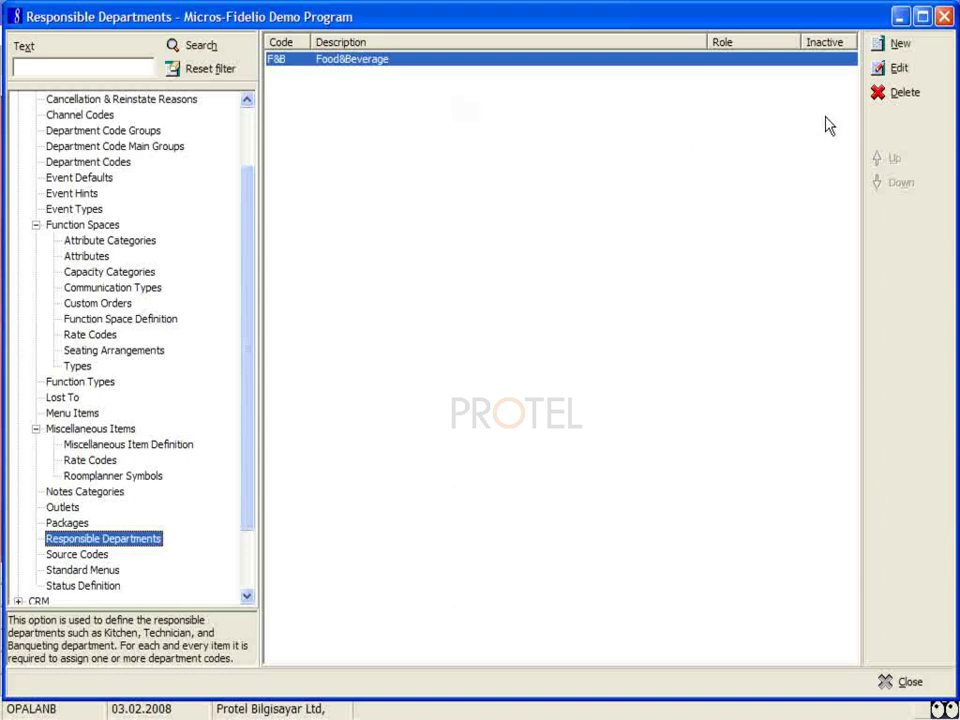
pyautogui.click(890, 46)
pyautogui.moveTo(555, 325); pyautogui.dragTo(472, 279)
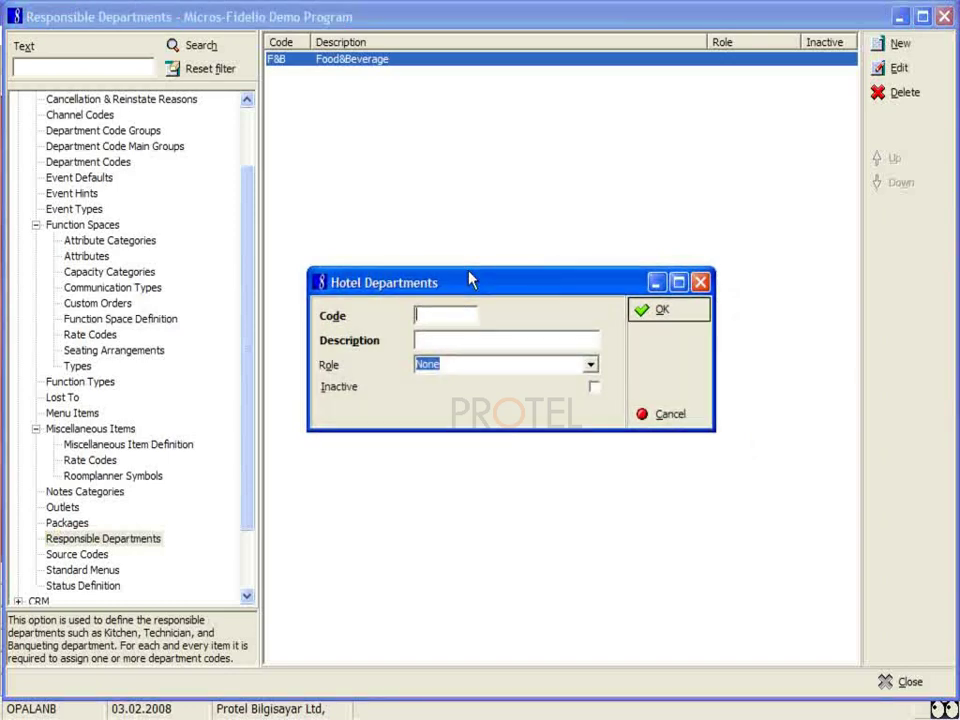
pyautogui.write('tec')
pyautogui.press('BackSpace')
pyautogui.press('BackSpace')
pyautogui.press('BackSpace')
pyautogui.write('TEC')
# Step: Describe the TEC department as Technic Department and save it
pyautogui.press('Tab')
pyautogui.write('TechnicT')
pyautogui.press('BackSpace')
pyautogui.write('de')
pyautogui.press('BackSpace')
pyautogui.press('BackSpace')
pyautogui.write('Department')
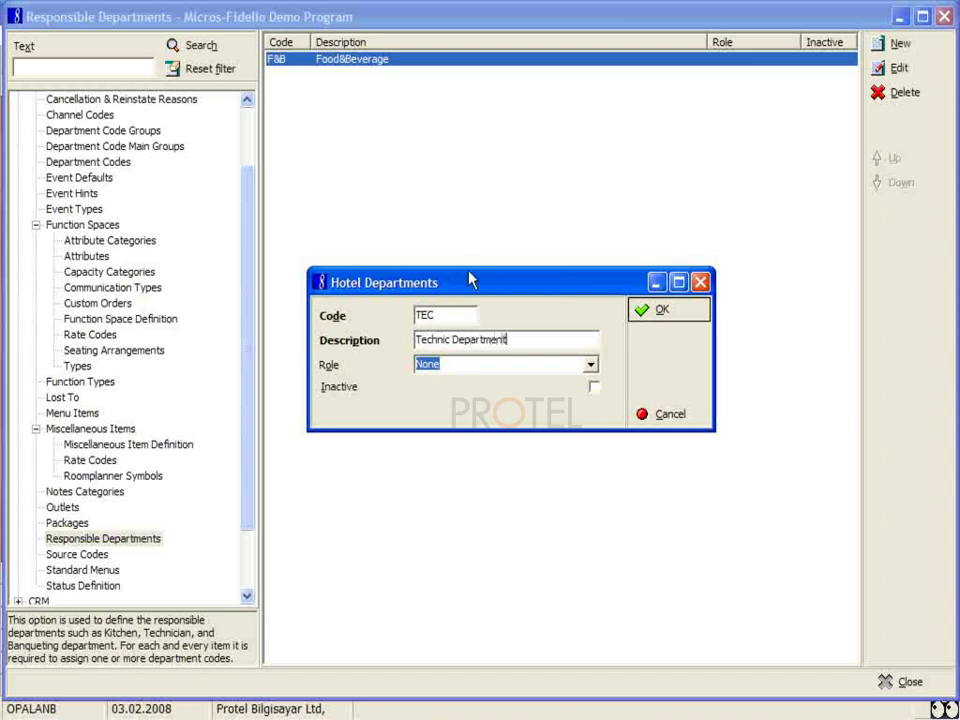
pyautogui.click(682, 312)
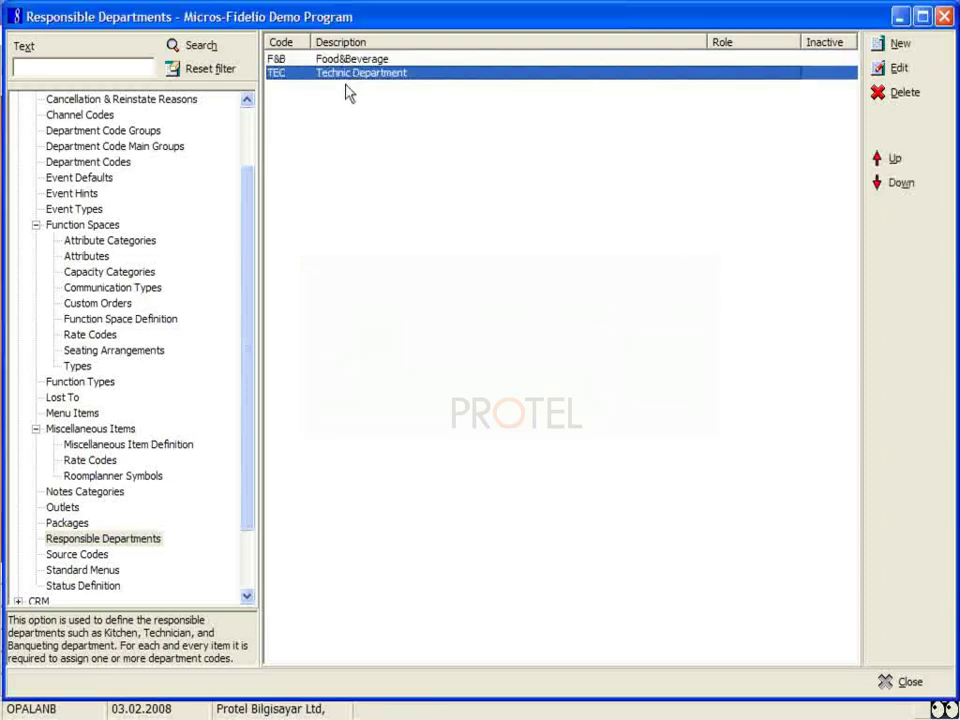
# Step: Add a responsible department with the code KTC and the description Kitchen
pyautogui.click(897, 44)
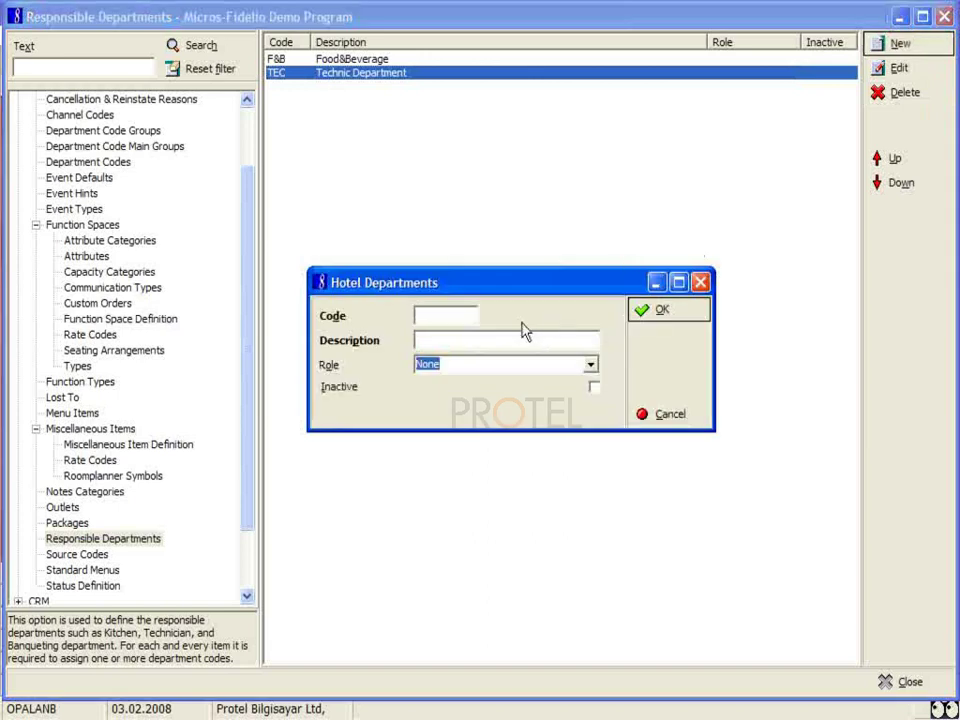
pyautogui.write('kk')
pyautogui.press('BackSpace')
pyautogui.press('BackSpace')
pyautogui.write('KTC')
pyautogui.press('Tab')
pyautogui.write('Kitchen')
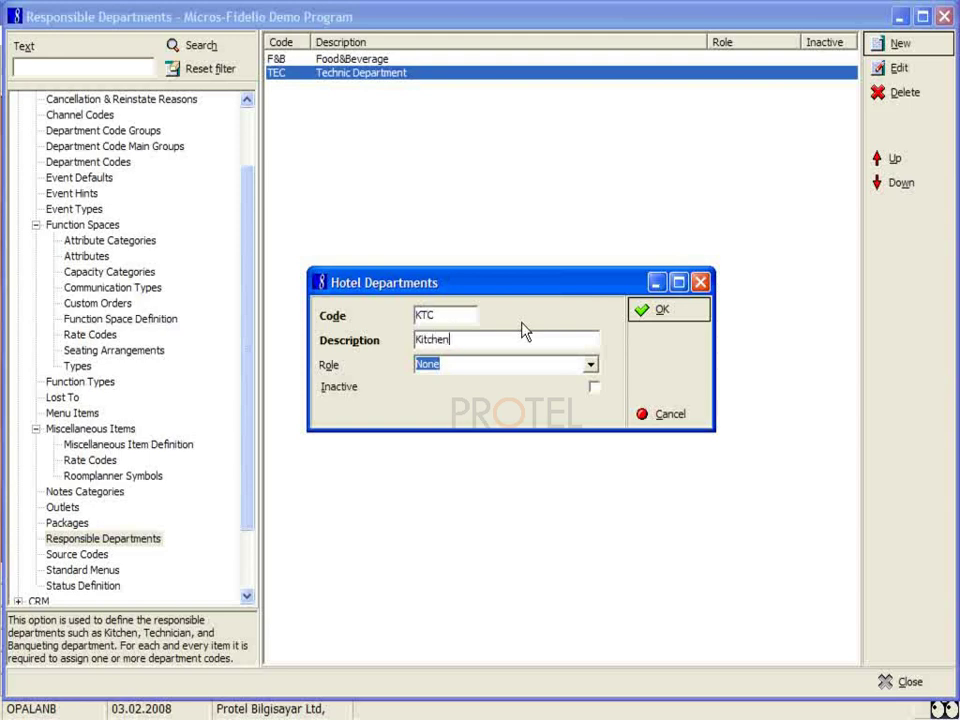
pyautogui.click(648, 311)
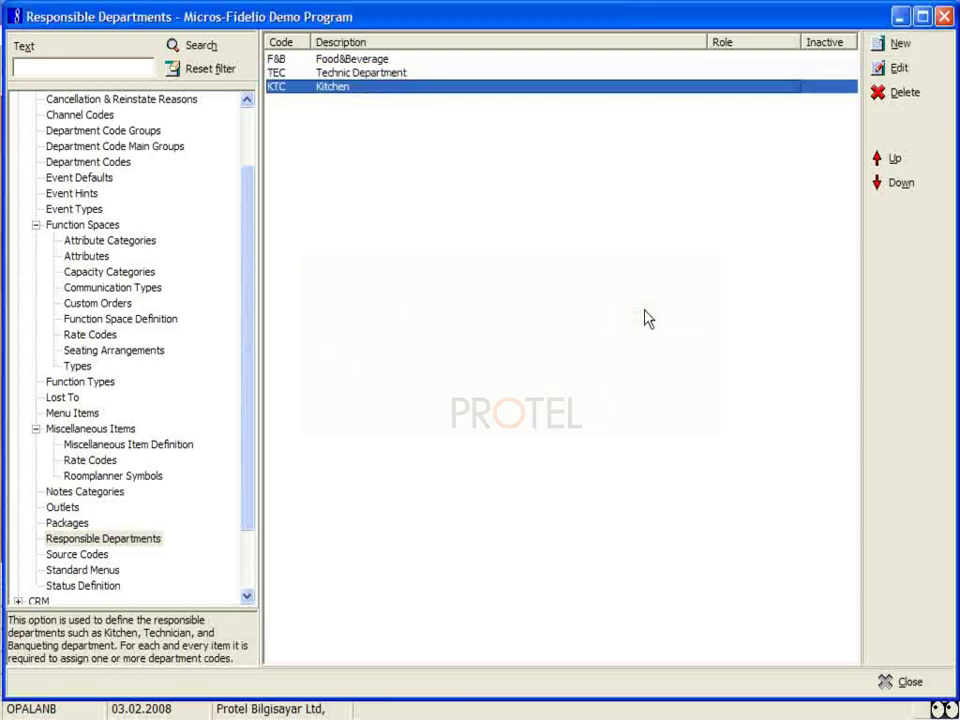
# Step: Add a responsible department with the code BNQ and the description Banquet
pyautogui.click(902, 45)
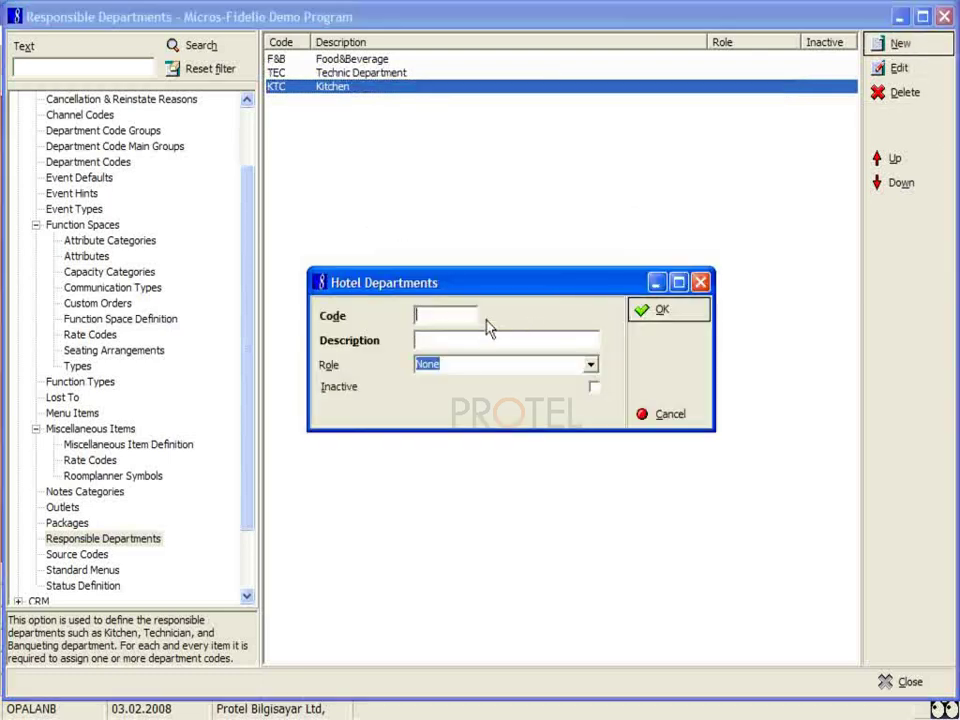
pyautogui.write('BNQ')
pyautogui.press('Tab')
pyautogui.write('Banquet')
pyautogui.click(680, 310)
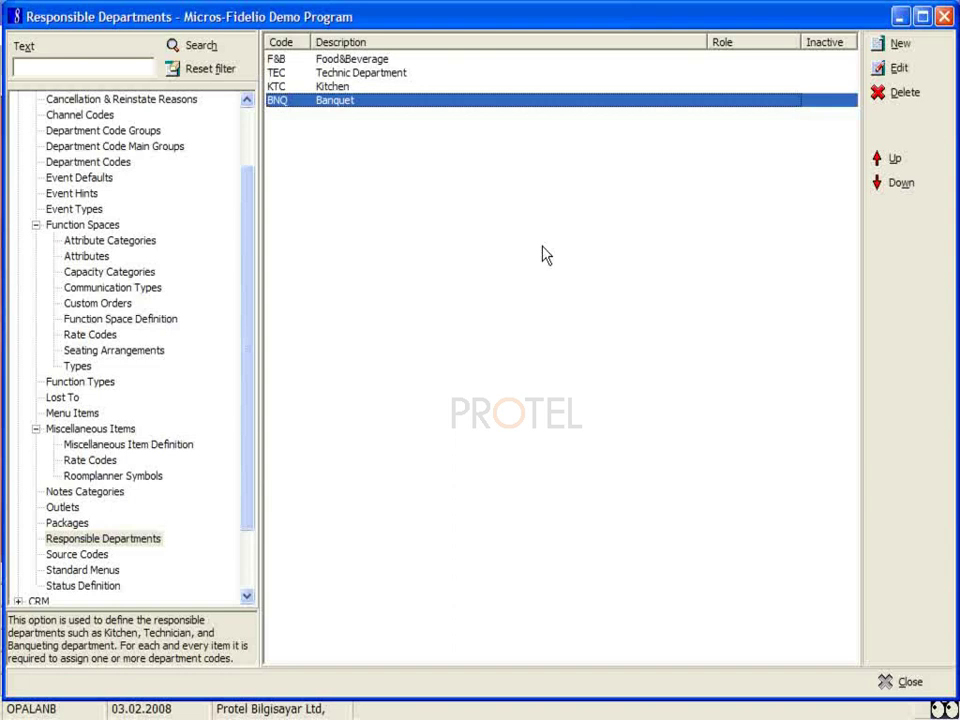
# Step: Start a new miscellaneous item named Perde in the Teknik Ekipman category
pyautogui.click(120, 445)
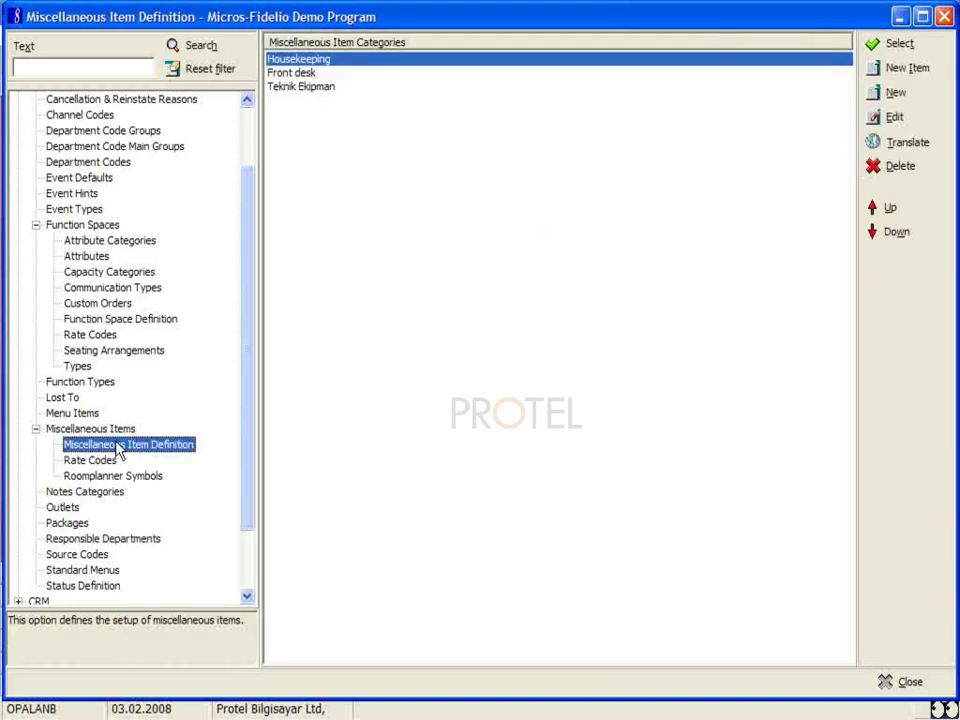
pyautogui.click(300, 87)
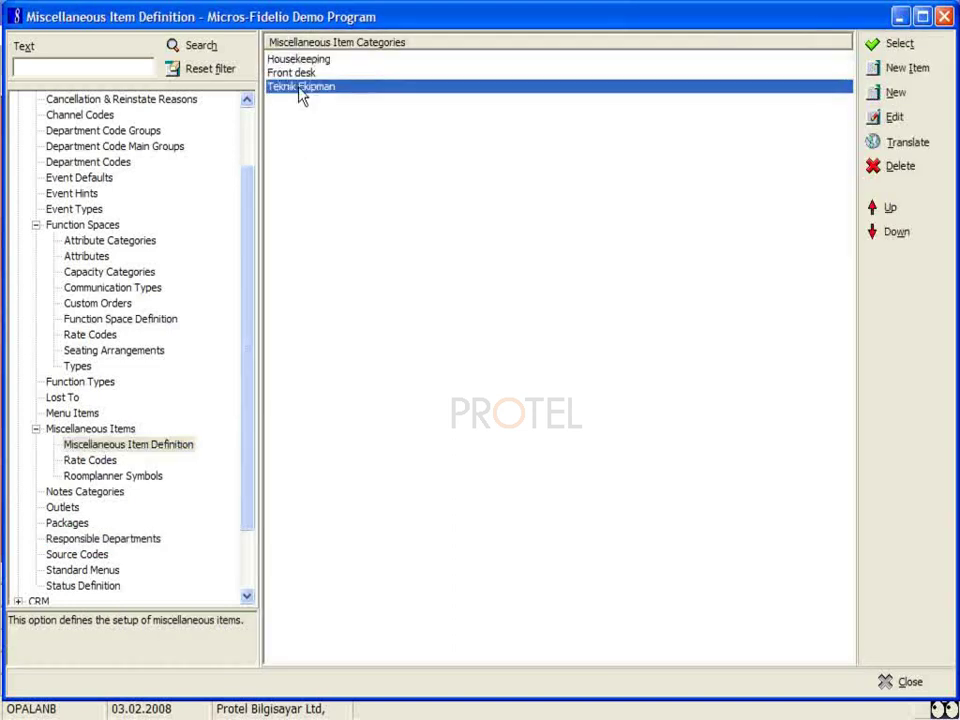
pyautogui.click(886, 43)
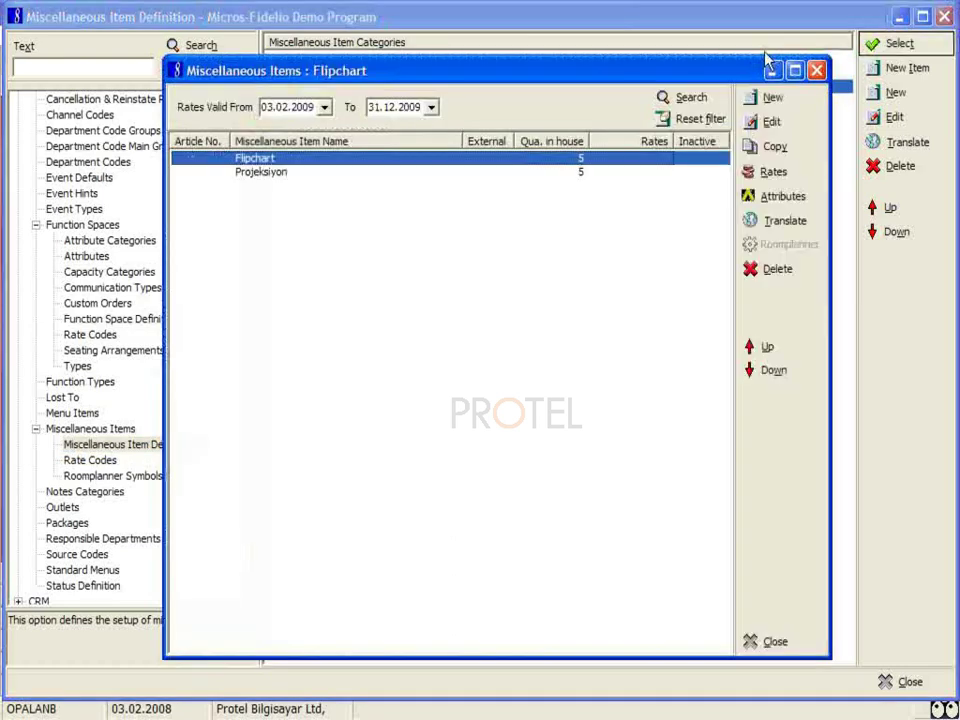
pyautogui.click(297, 174)
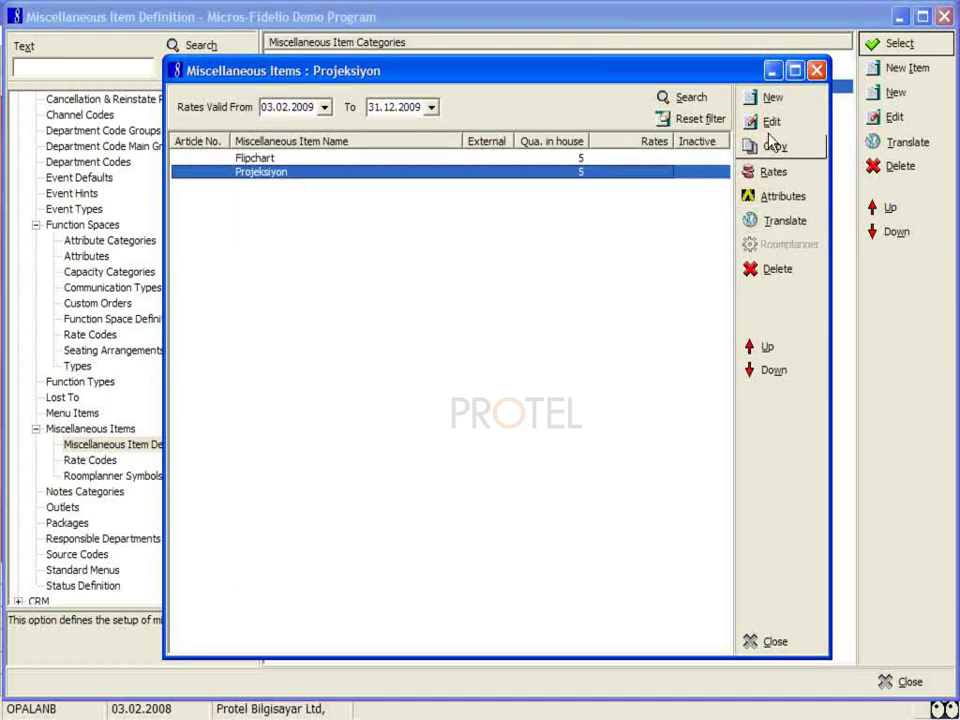
pyautogui.click(772, 104)
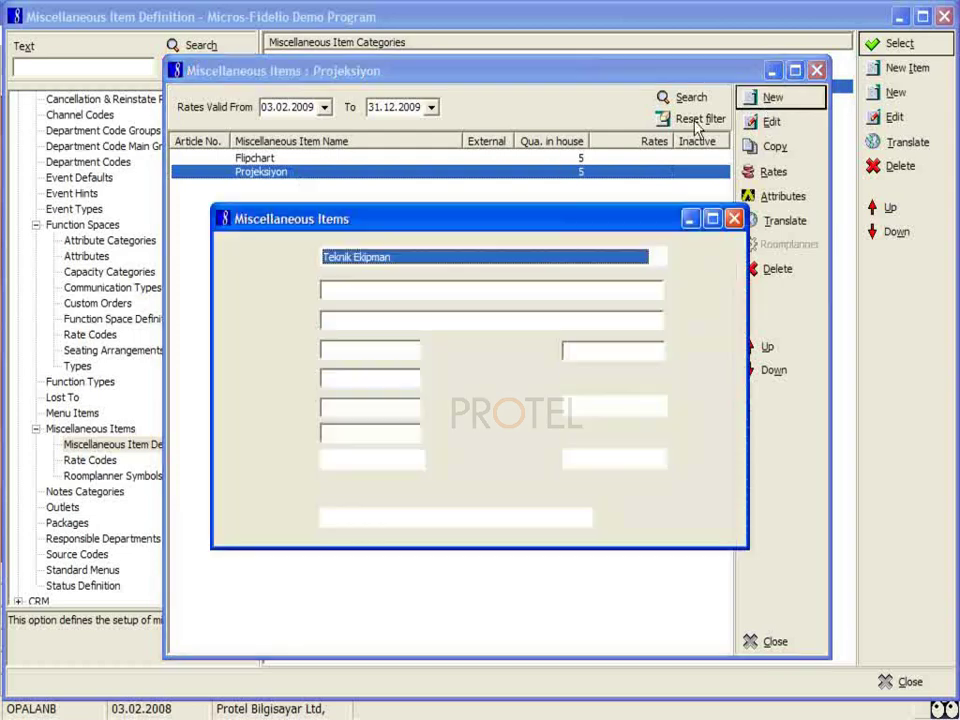
pyautogui.moveTo(434, 219); pyautogui.dragTo(386, 203)
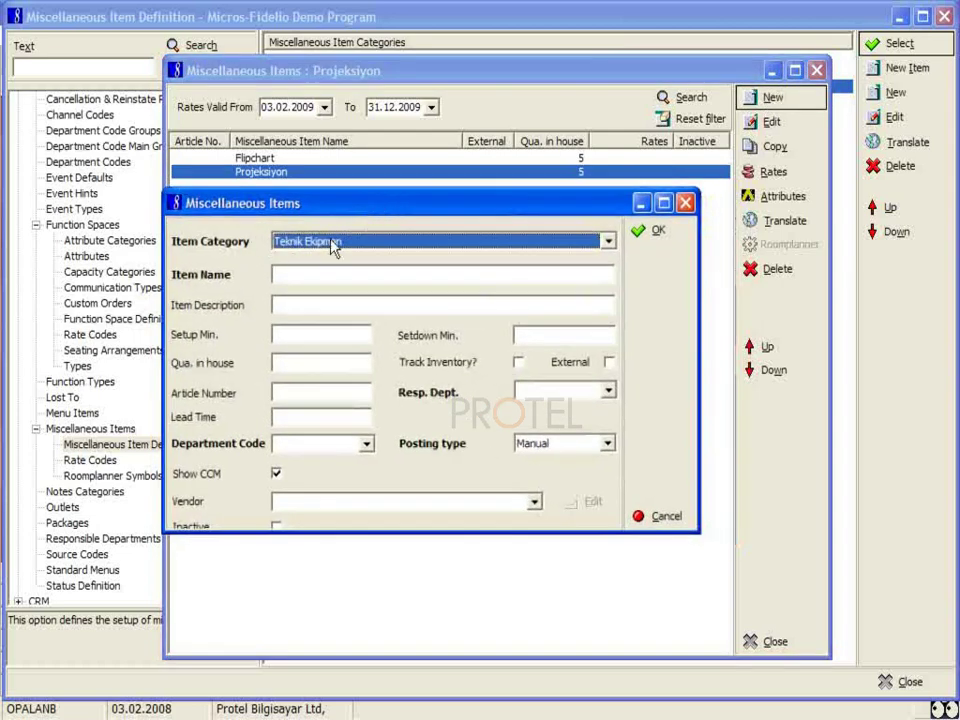
pyautogui.click(298, 279)
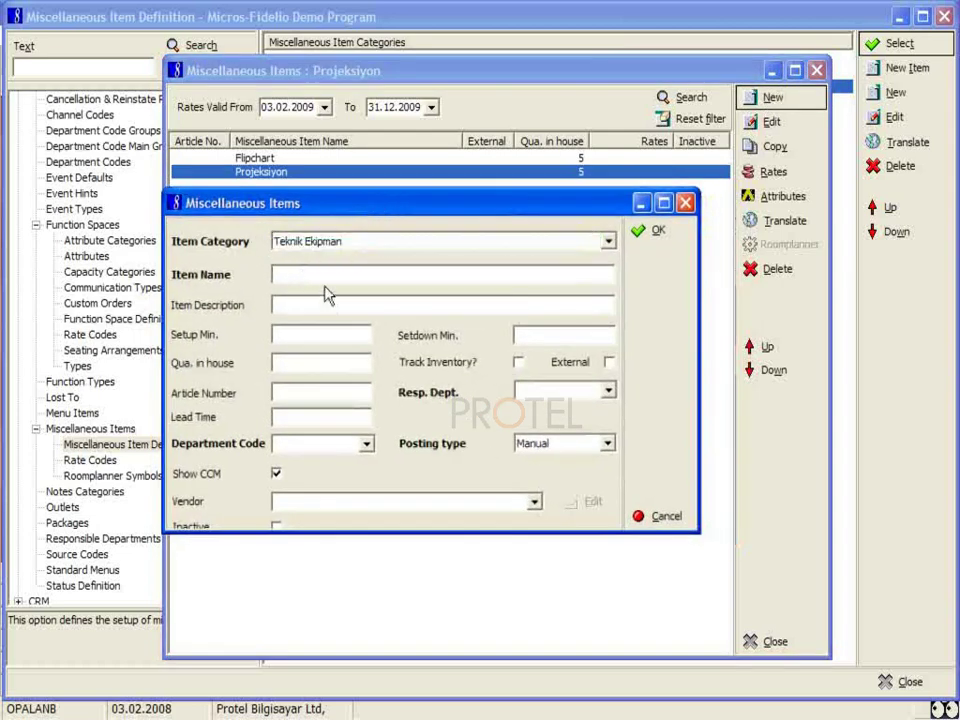
pyautogui.write('Perde')
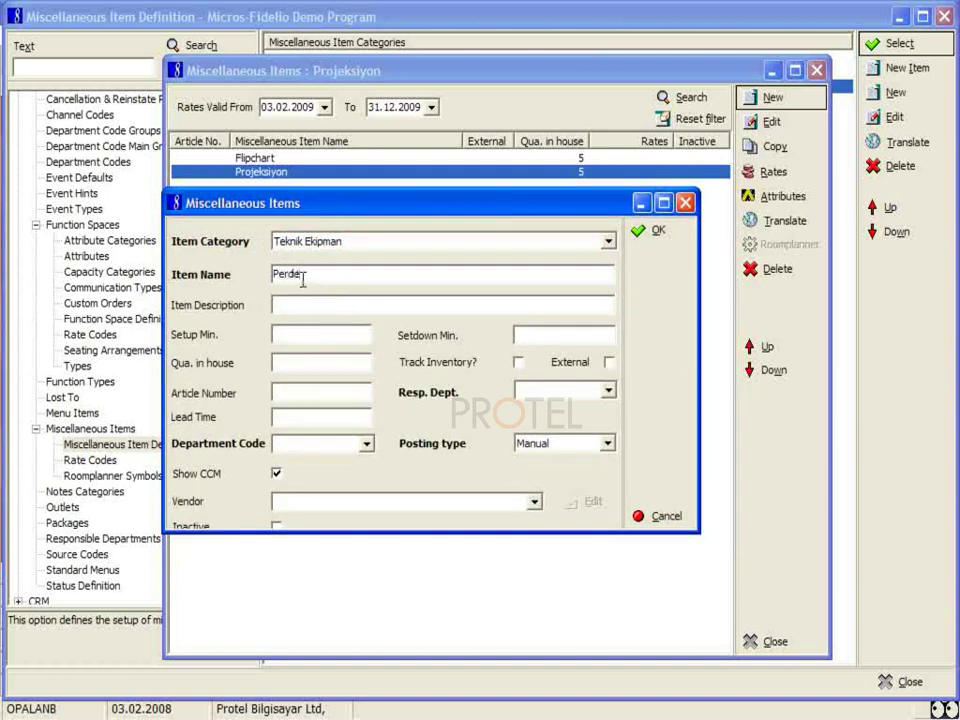
# Step: Copy the item name Perde into the new item's description
pyautogui.moveTo(302, 275); pyautogui.dragTo(268, 275)
pyautogui.rightClick(278, 283)
pyautogui.click(309, 332)
pyautogui.rightClick(322, 308)
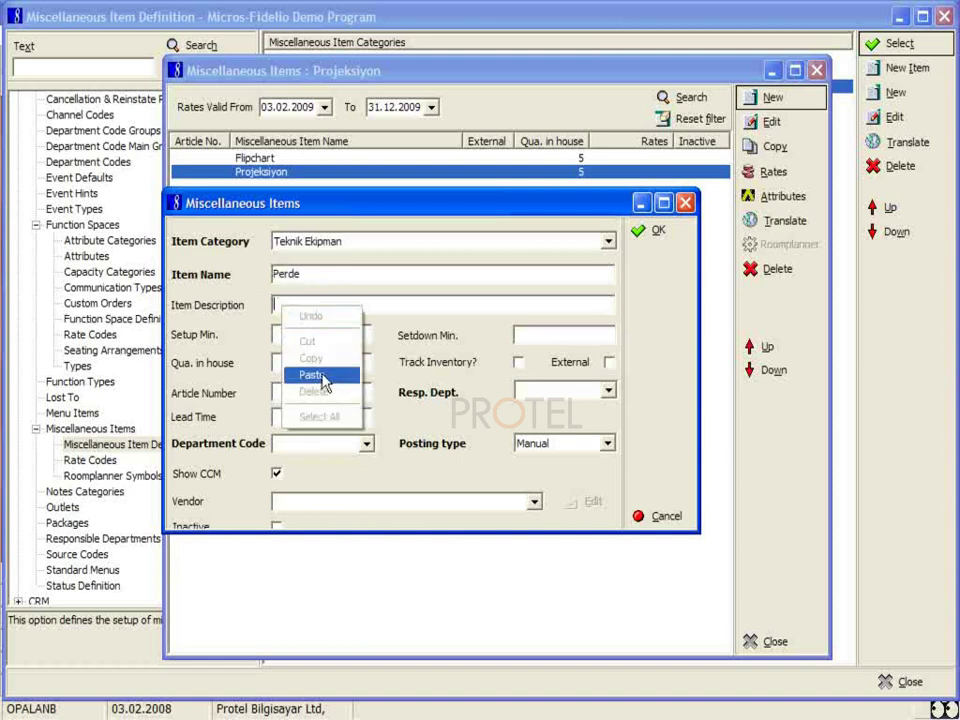
pyautogui.click(343, 372)
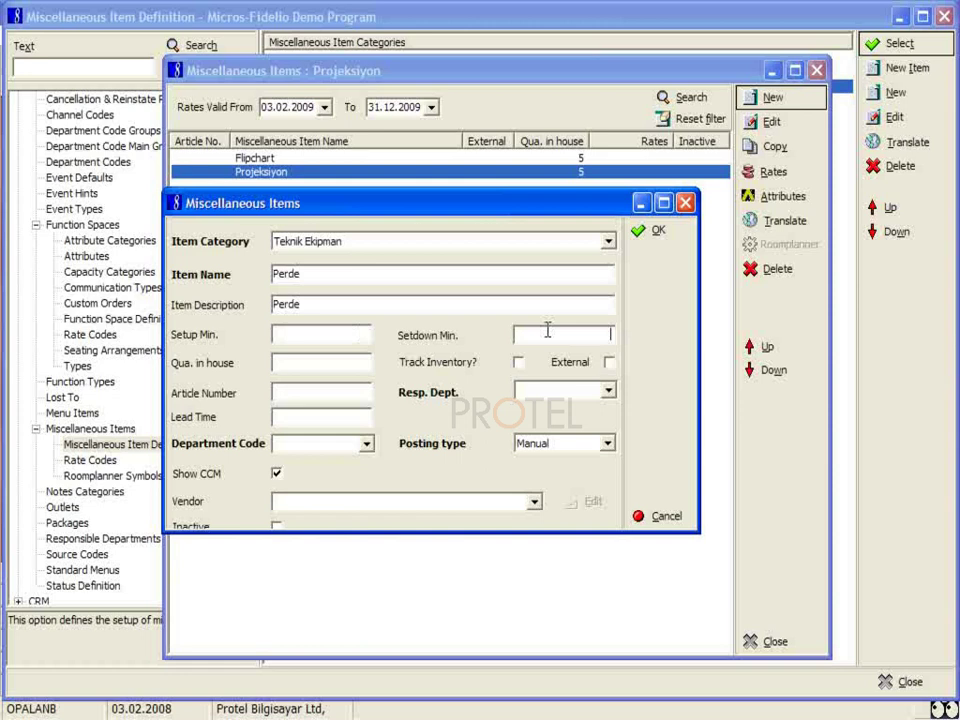
# Step: Set Perde's in-house quantity to 4 and turn on inventory tracking for it
pyautogui.click(358, 369)
pyautogui.write('4')
pyautogui.press('Tab')
pyautogui.press('space')
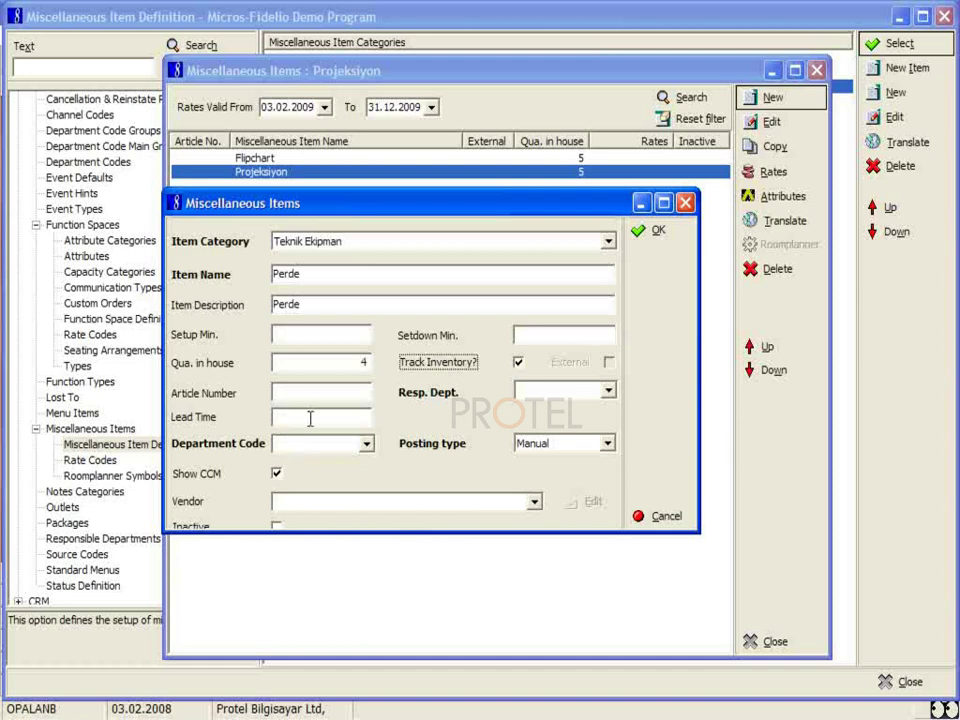
# Step: Assign Perde the responsible department TEC and the 3030 Banket Salo department code, and save the item
pyautogui.click(607, 390)
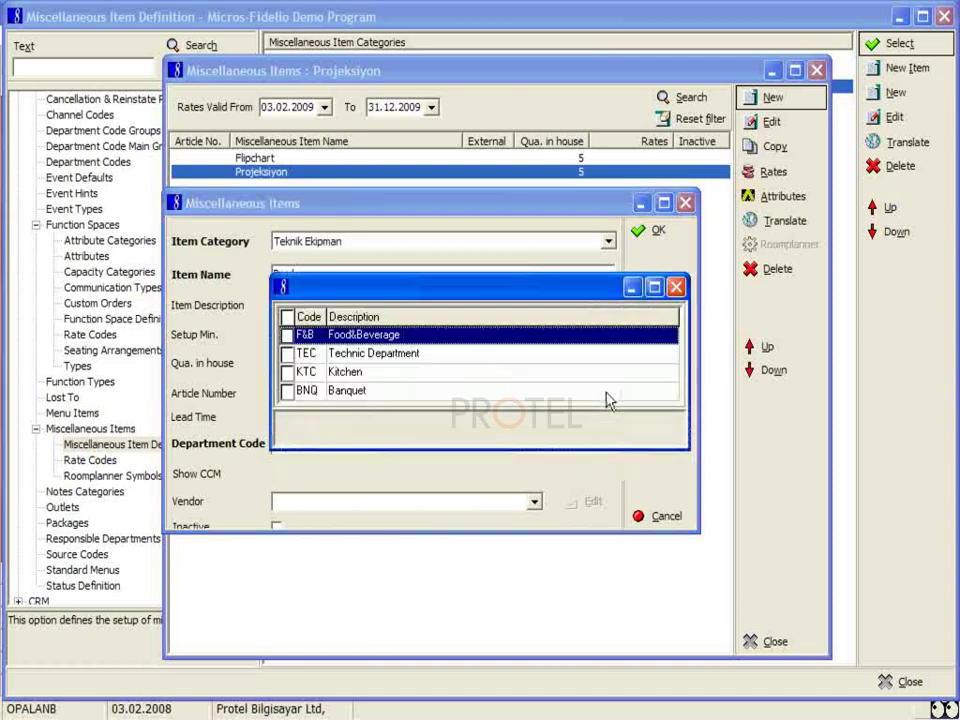
pyautogui.click(300, 353)
pyautogui.click(645, 427)
pyautogui.click(326, 446)
pyautogui.click(323, 450)
pyautogui.write('3030  Banket Salo')
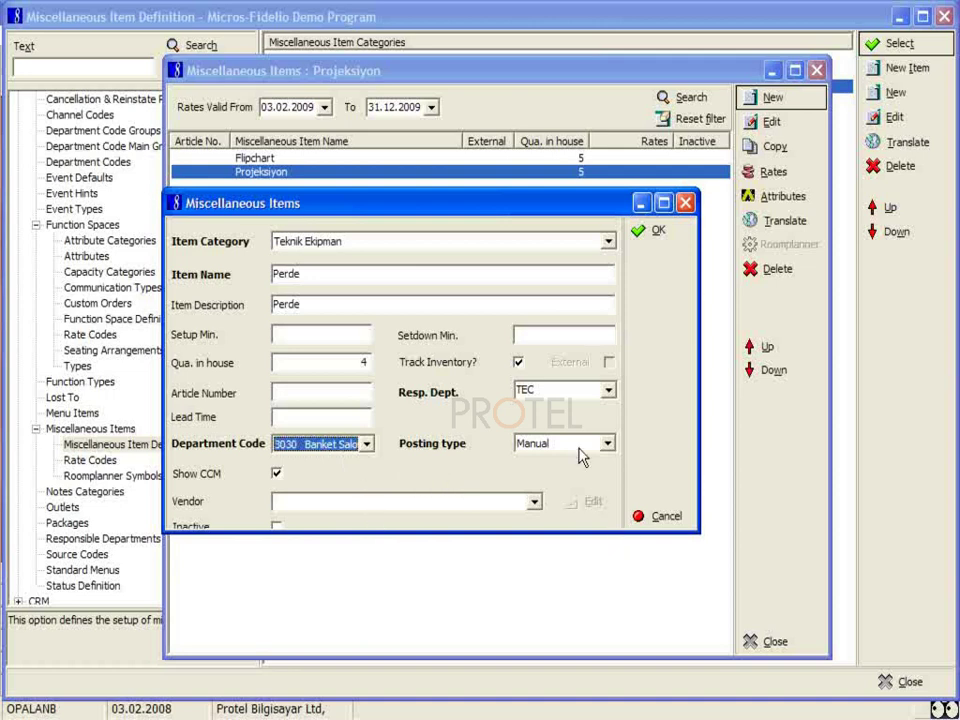
pyautogui.click(652, 233)
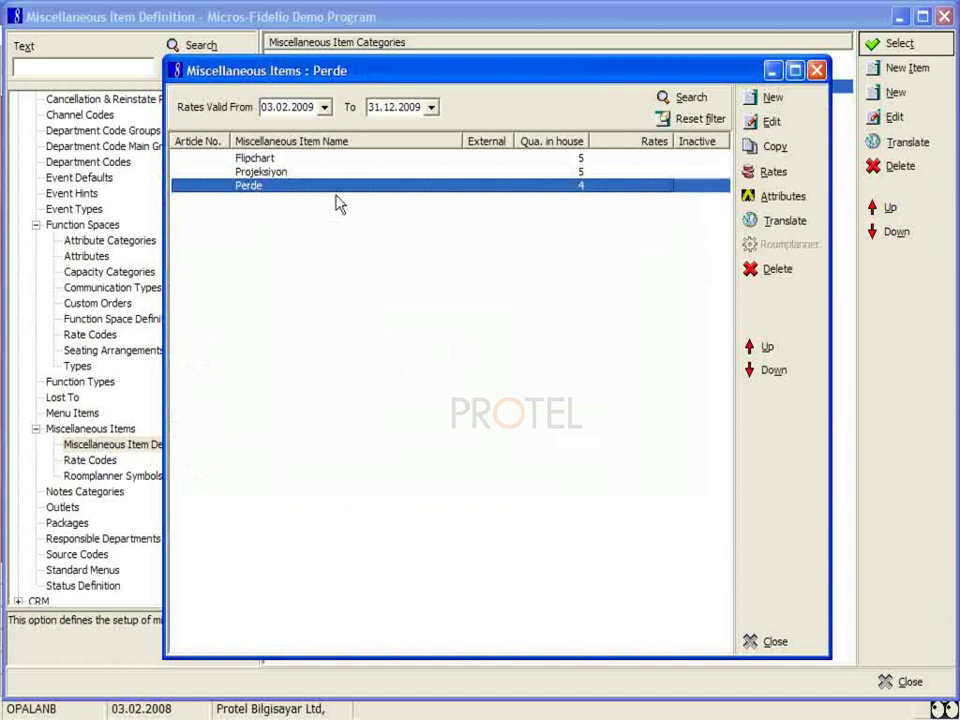
# Step: Start another Teknik Ekipman item named Barkovizyon and copy the name into its description
pyautogui.click(765, 97)
pyautogui.click(362, 279)
pyautogui.write('Barkovizyon')
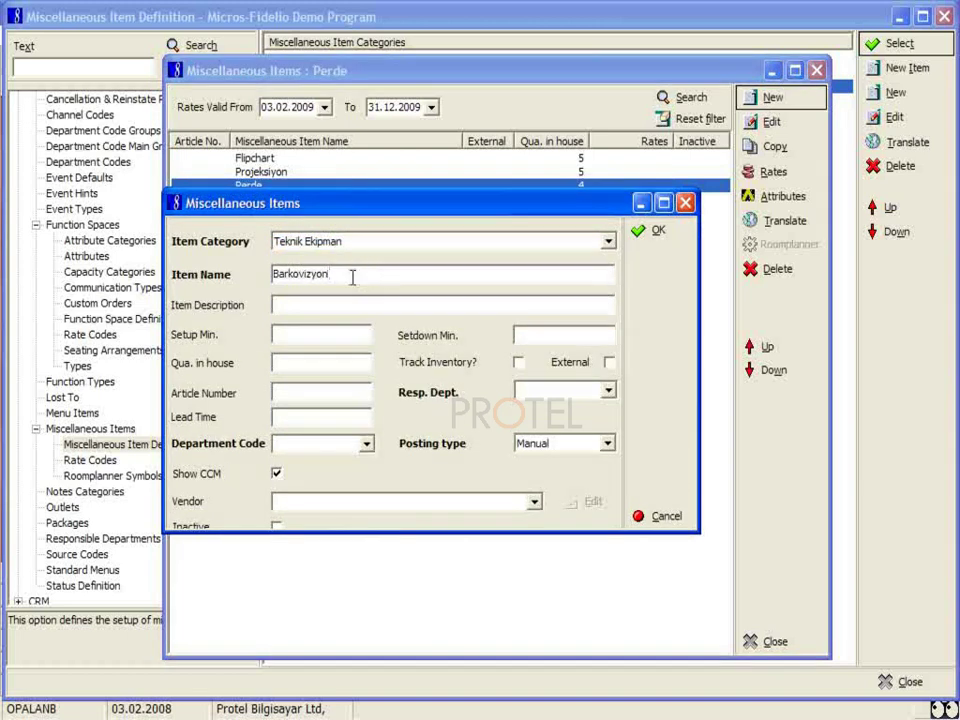
pyautogui.doubleClick(352, 277)
pyautogui.rightClick(308, 276)
pyautogui.click(345, 328)
pyautogui.rightClick(327, 306)
pyautogui.click(347, 377)
# Step: Set Barkovizyon's in-house quantity to 3 and turn on inventory tracking for it
pyautogui.click(350, 362)
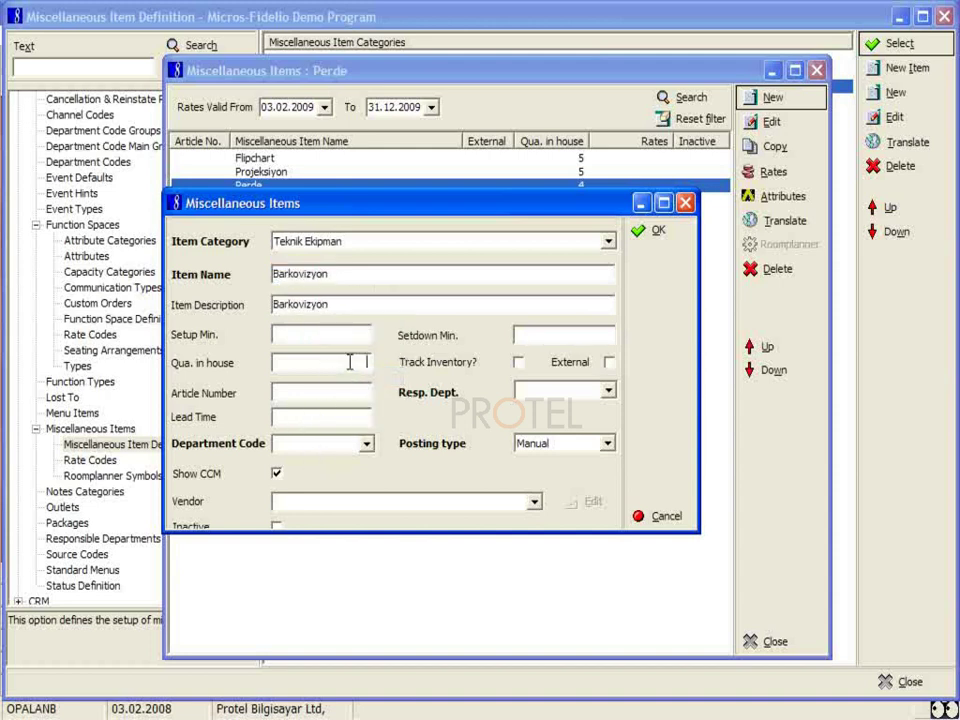
pyautogui.write('3')
pyautogui.press('Tab')
pyautogui.press('space')
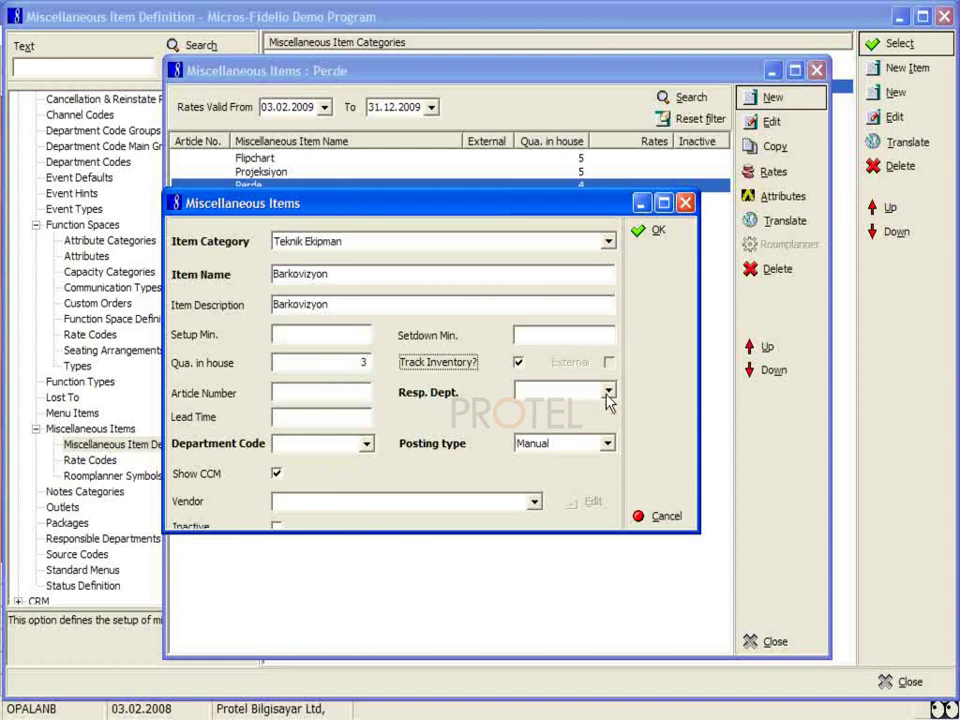
# Step: Assign Barkovizyon the responsible department TEC and the 3030 Banket Salo department code, and save the item
pyautogui.click(607, 390)
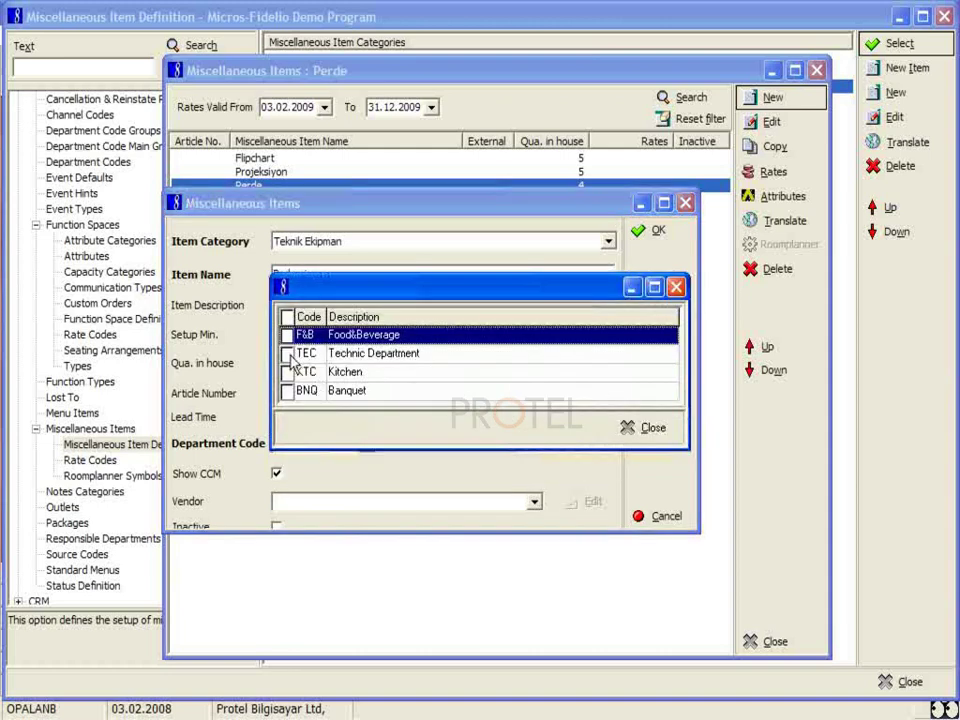
pyautogui.click(288, 353)
pyautogui.click(645, 427)
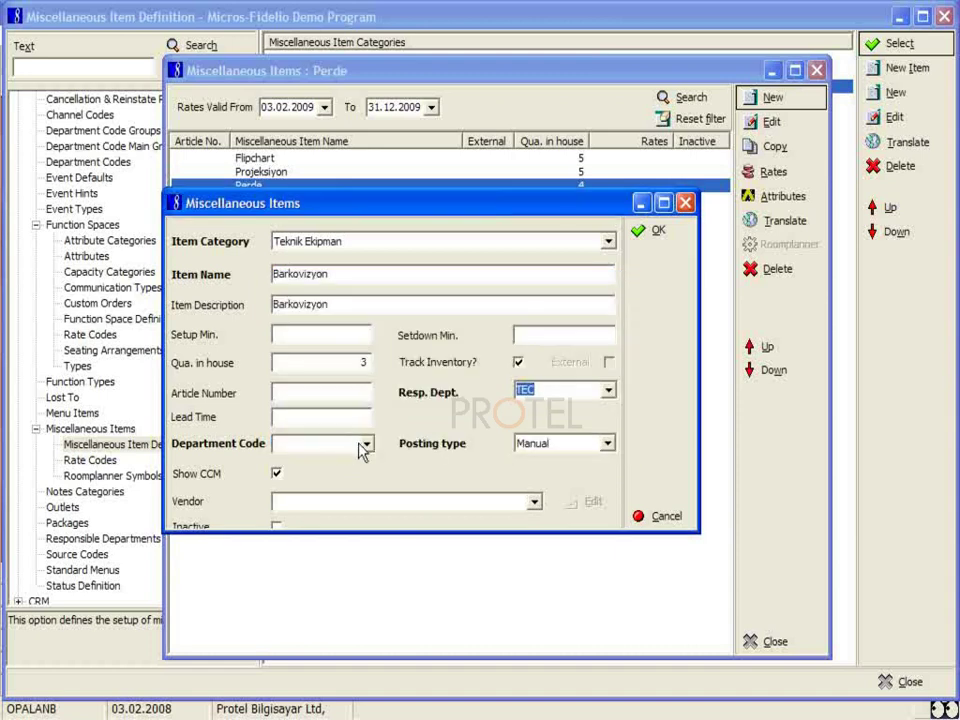
pyautogui.click(338, 450)
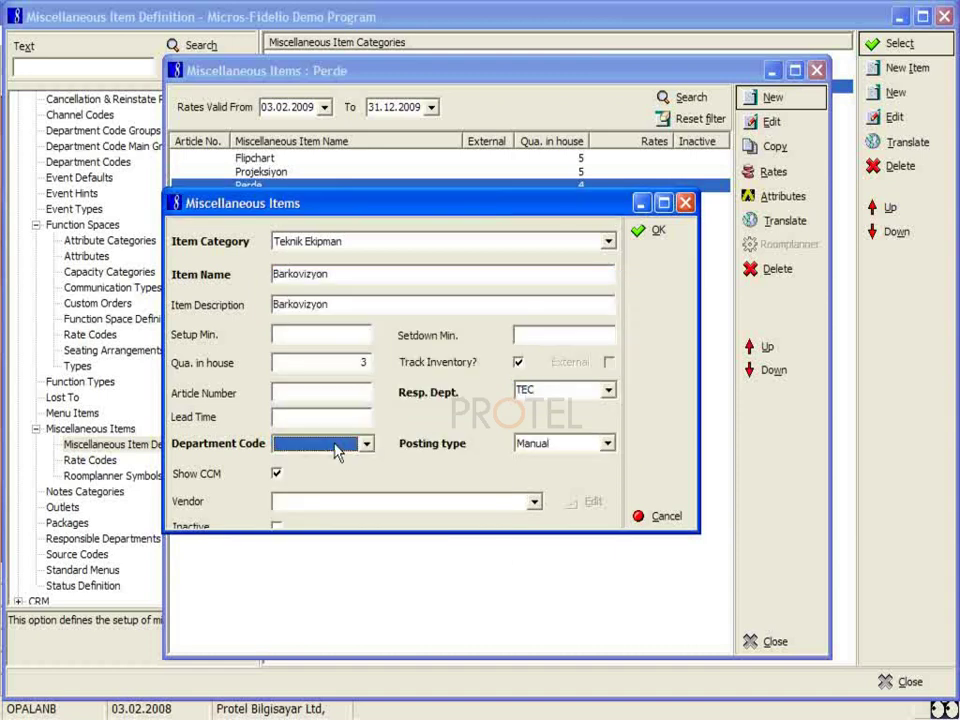
pyautogui.press('Down')
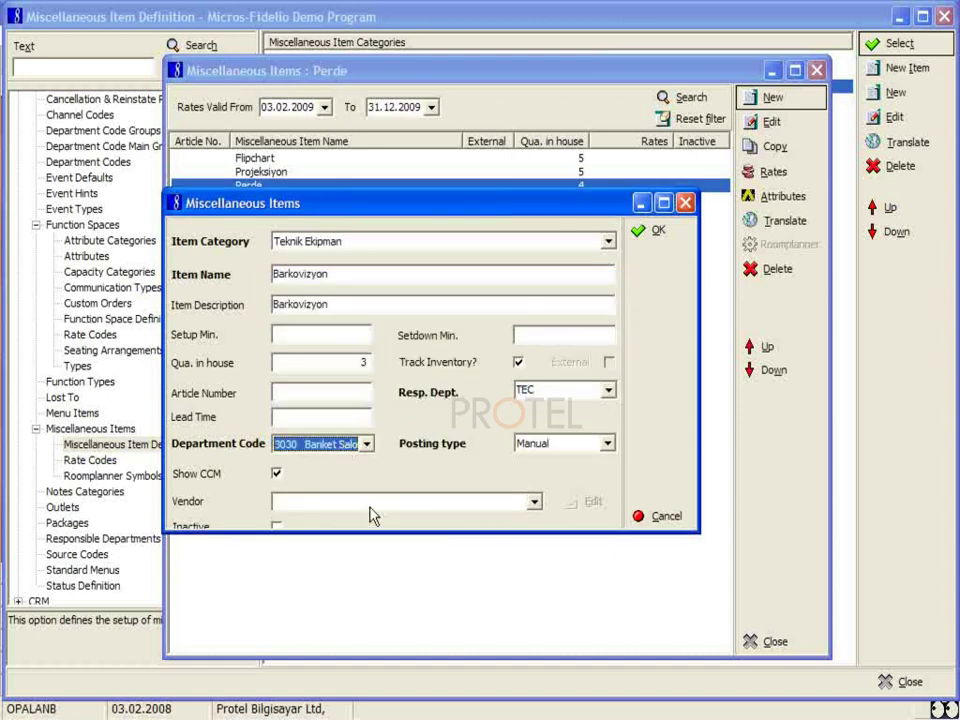
pyautogui.click(648, 236)
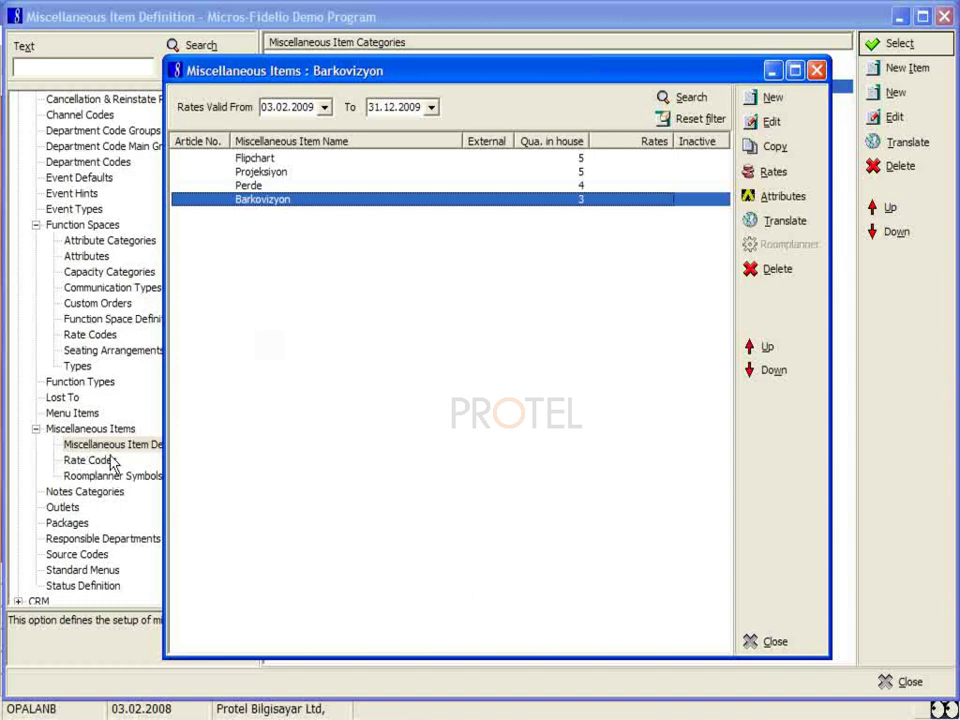
# Step: View the rates of the Flipchart item and close the Teknik Ekipman item list
pyautogui.click(309, 158)
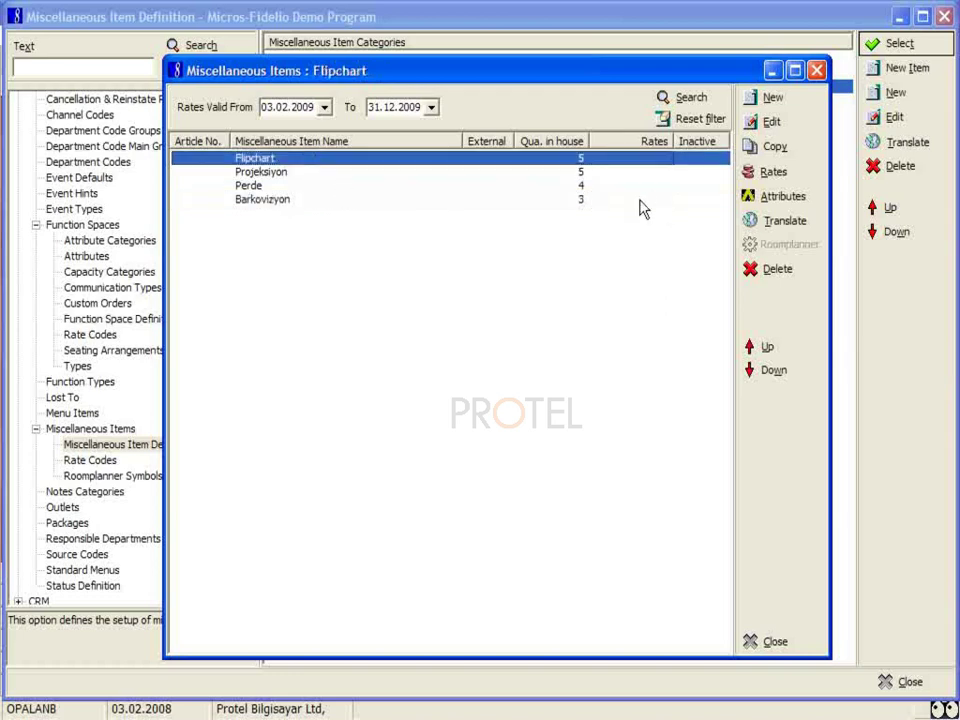
pyautogui.click(765, 178)
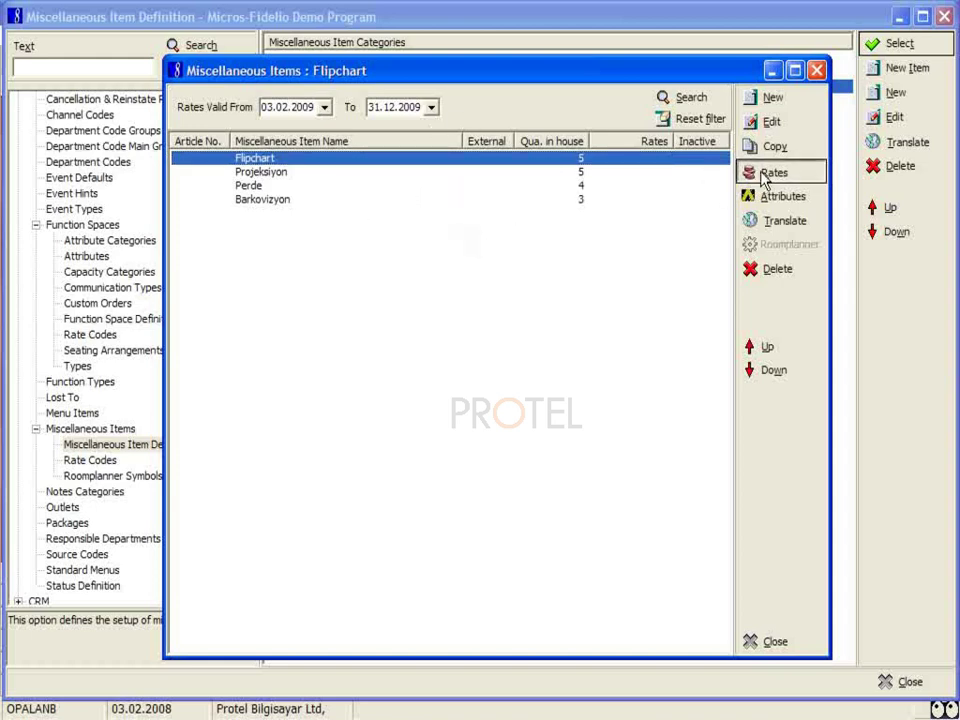
pyautogui.press('Escape')
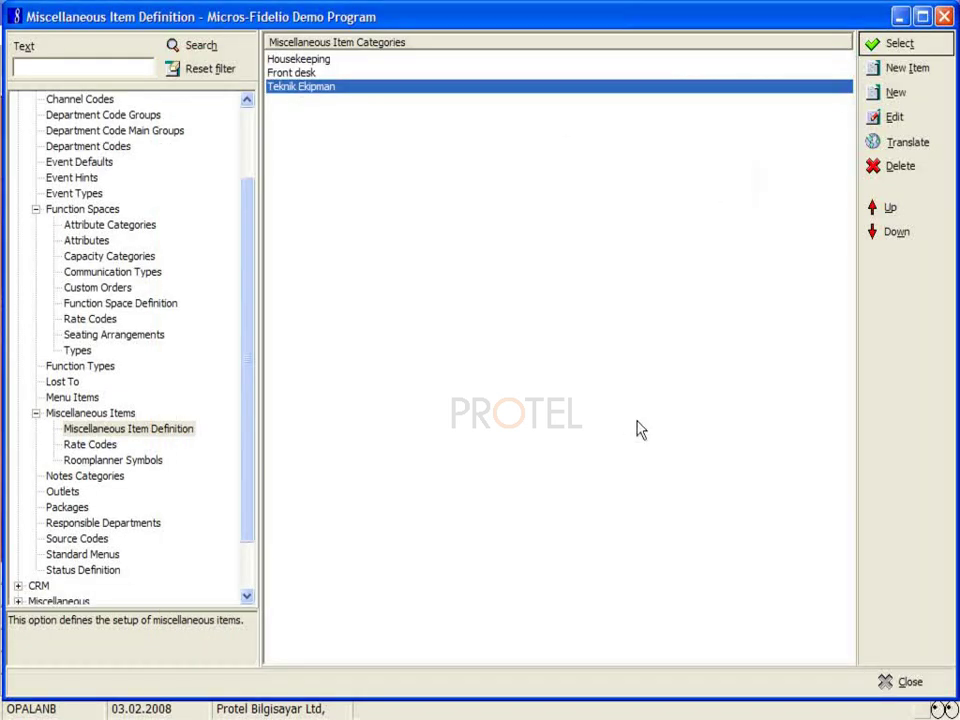
# Step: Bring the Flipchart rates window to the front, reposition it over the Teknik Ekipman item list, and close it
pyautogui.click(583, 718)
pyautogui.click(568, 636)
pyautogui.hotkey('alt', 'Tab')
pyautogui.hotkey('alt', 'Tab')
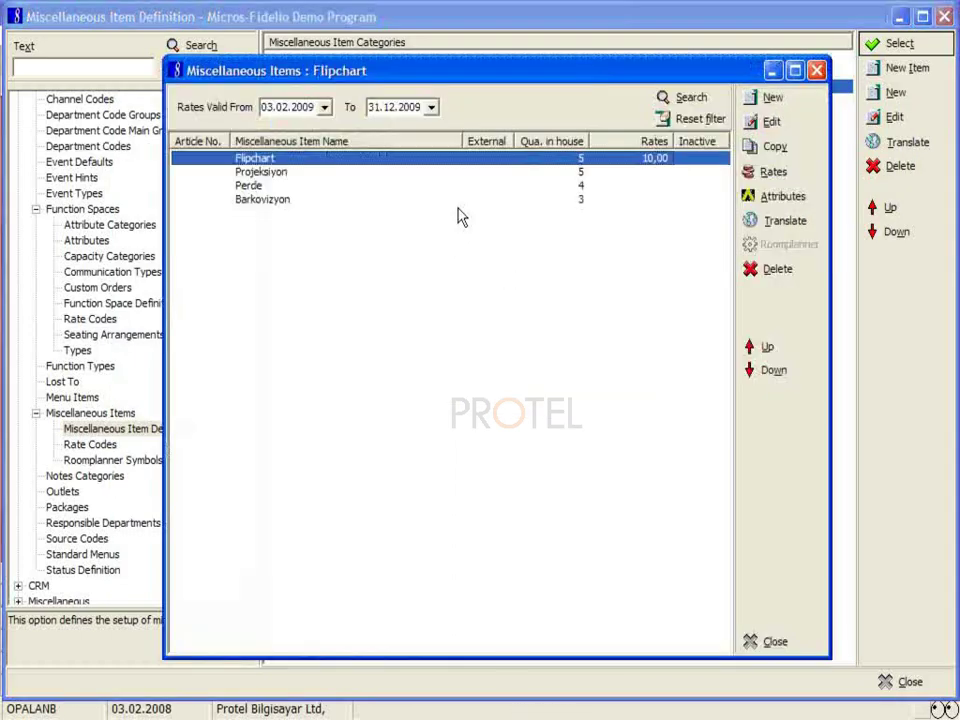
pyautogui.hotkey('alt', 'Tab')
pyautogui.press('Tab')
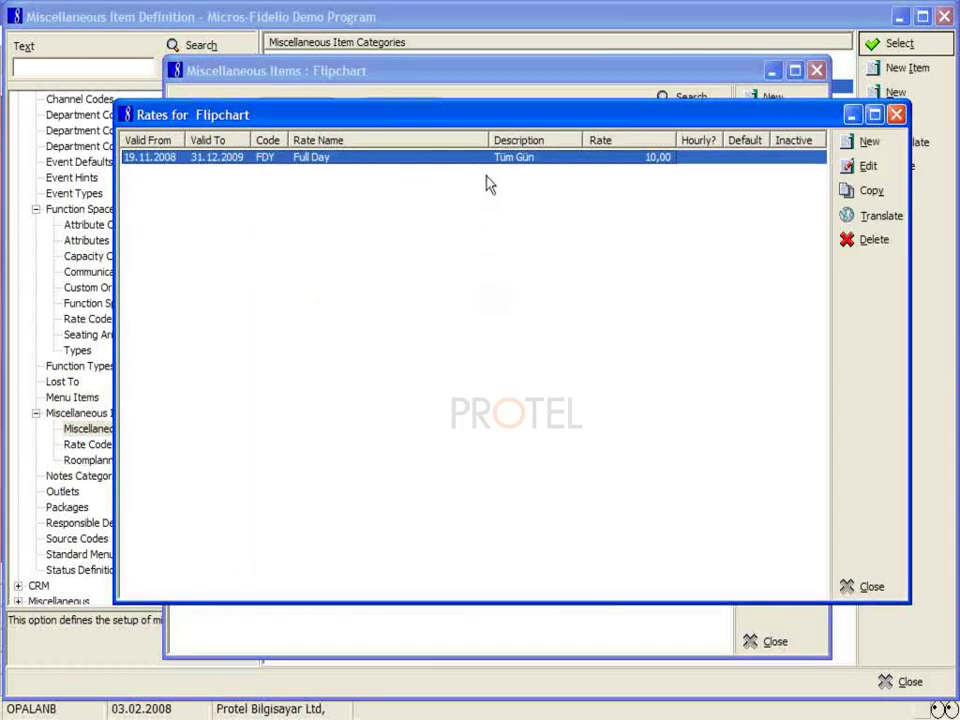
pyautogui.moveTo(529, 111); pyautogui.dragTo(514, 208)
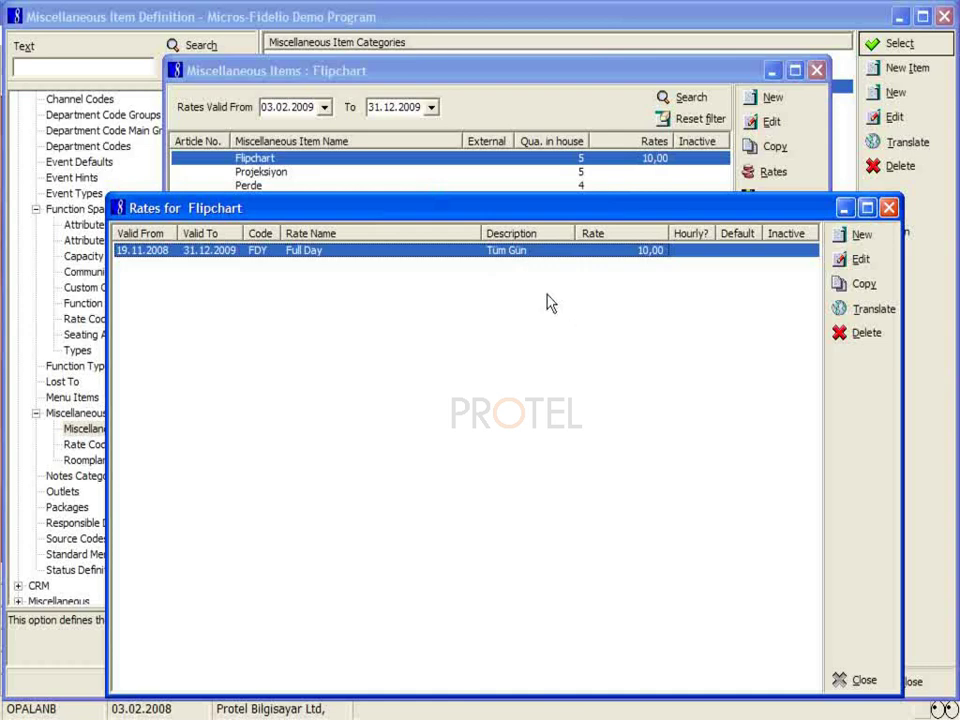
pyautogui.moveTo(534, 208); pyautogui.dragTo(505, 168)
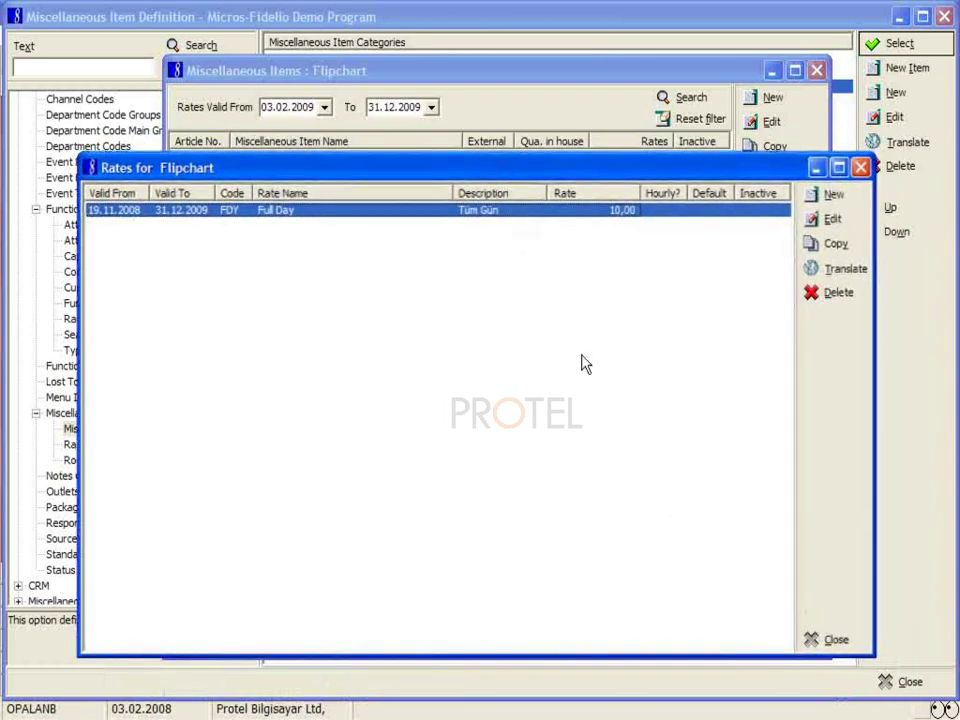
pyautogui.click(811, 638)
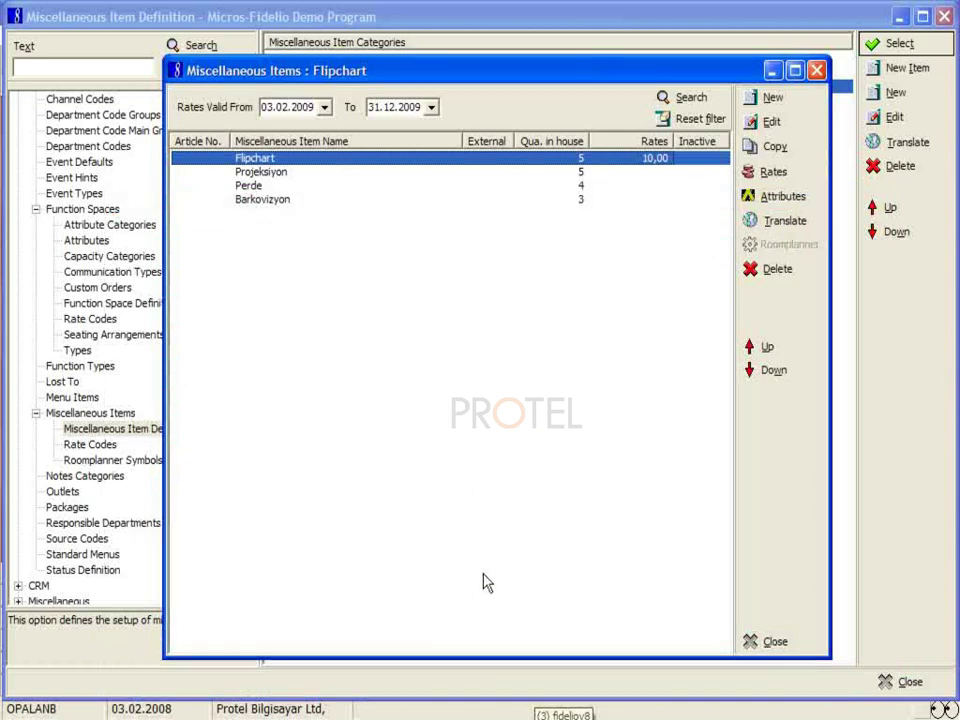
pyautogui.click(563, 714)
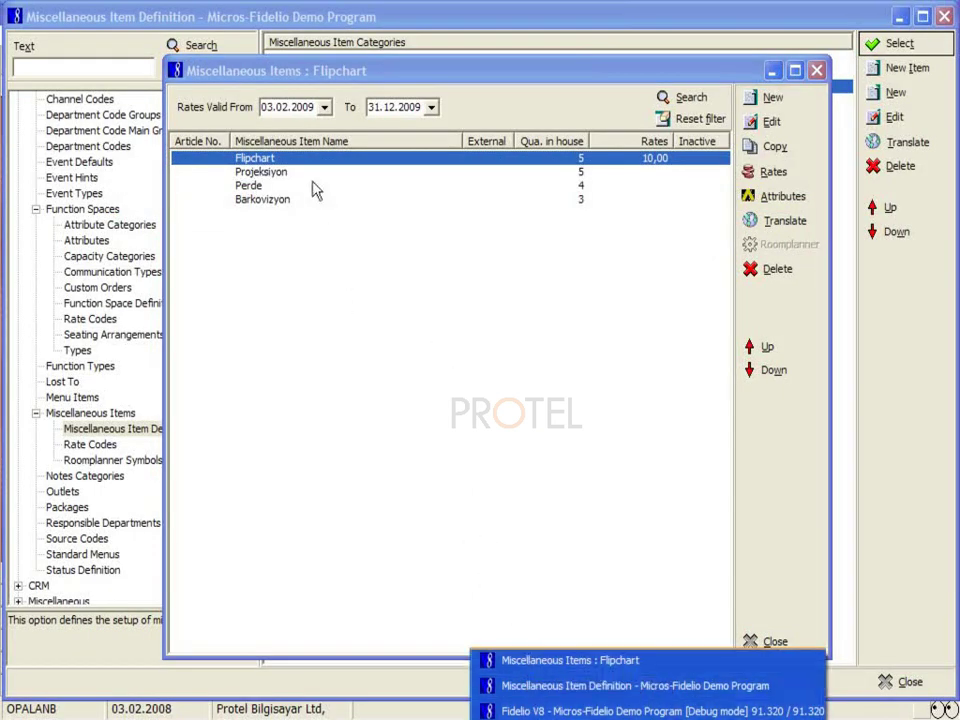
pyautogui.click(510, 660)
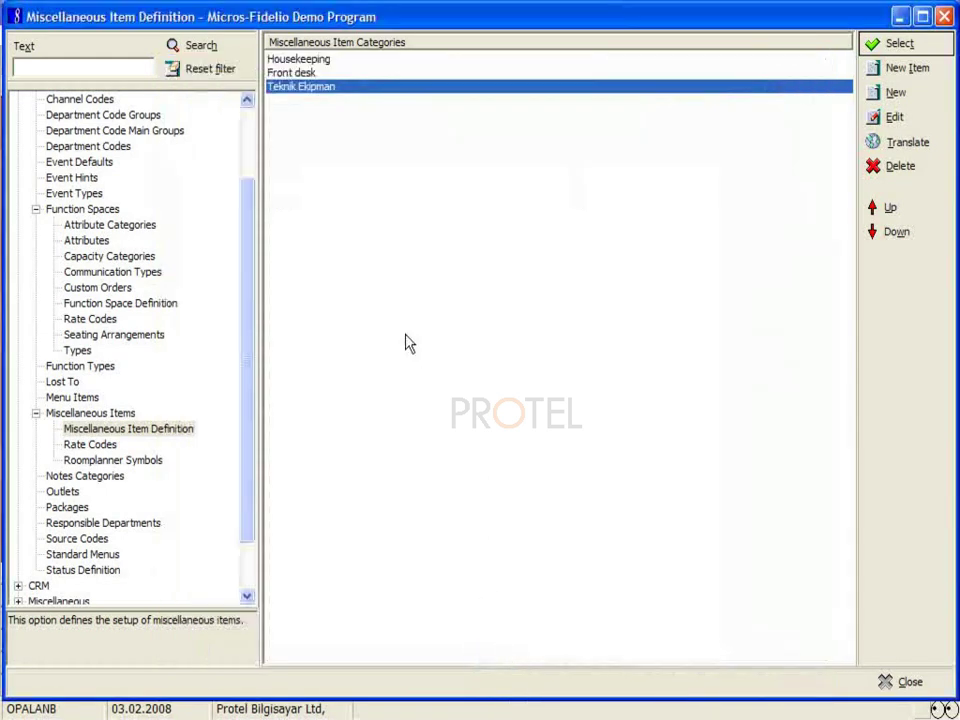
pyautogui.click(563, 714)
pyautogui.click(548, 664)
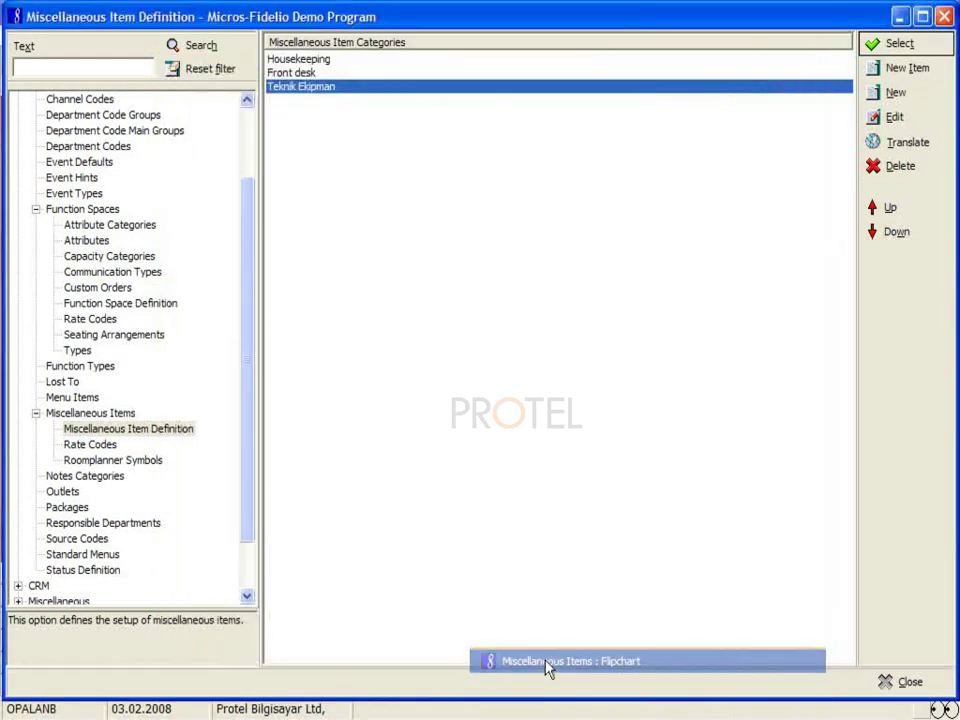
pyautogui.click(563, 714)
pyautogui.click(520, 686)
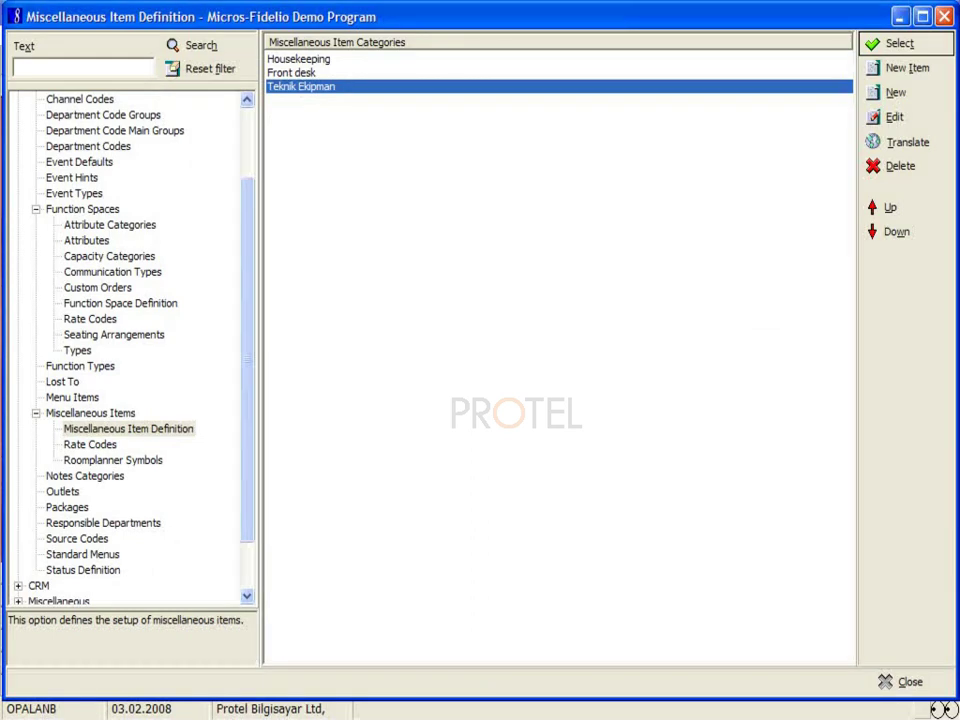
pyautogui.click(521, 710)
pyautogui.click(521, 686)
pyautogui.click(521, 710)
pyautogui.click(520, 661)
pyautogui.hotkey('alt', 'Tab')
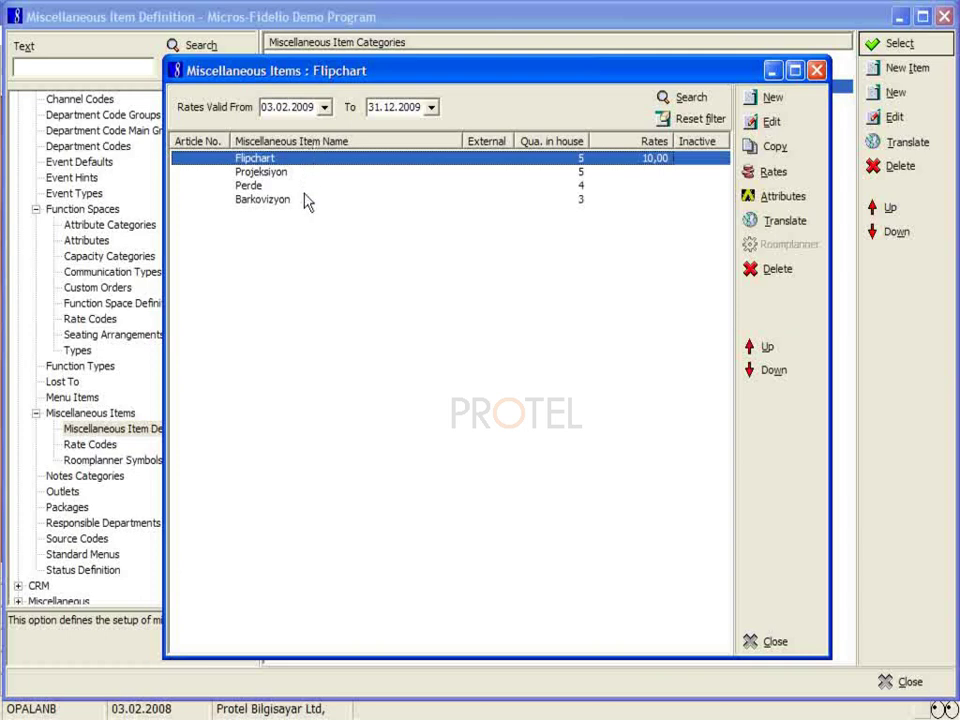
# Step: Add a CMP Complimentary rate to the Perde item, valid from 03.02.2009 to 31.12.2009
pyautogui.click(303, 186)
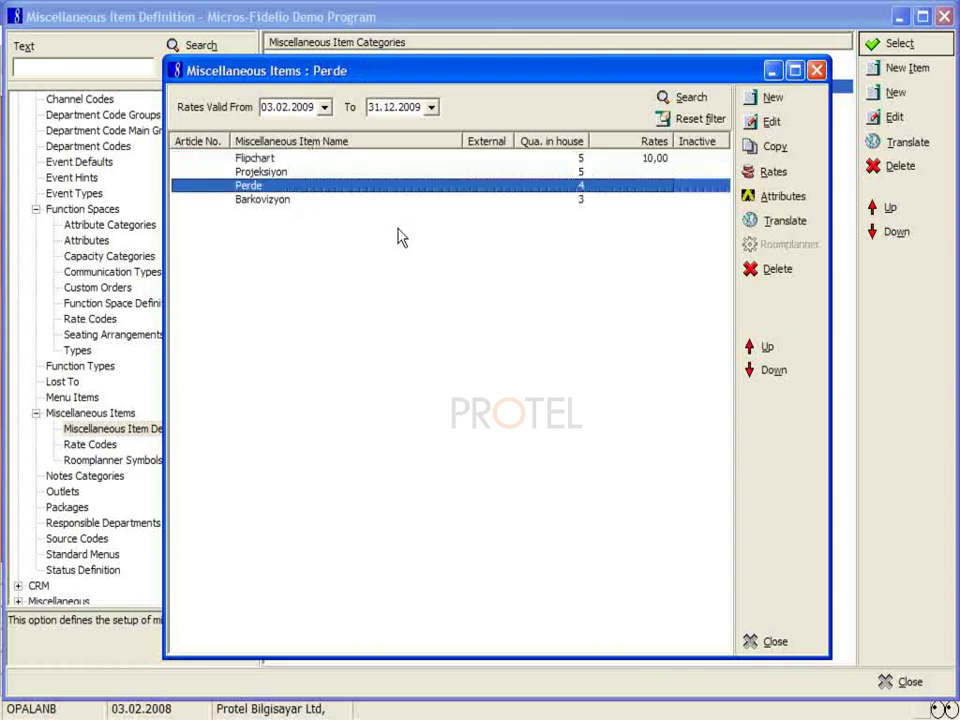
pyautogui.click(762, 174)
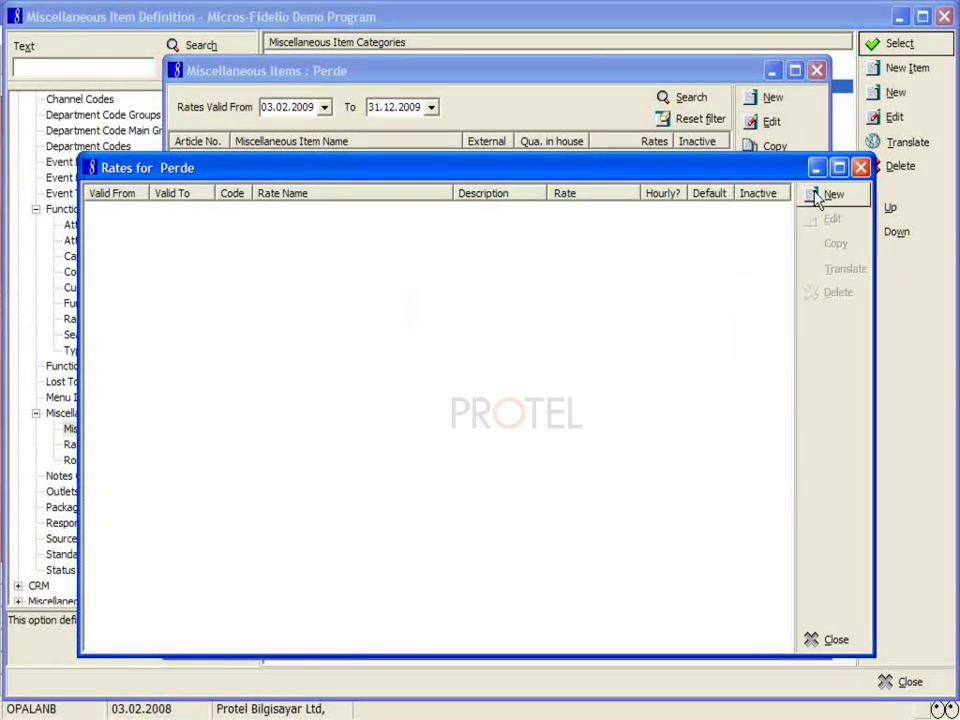
pyautogui.click(815, 197)
pyautogui.click(411, 358)
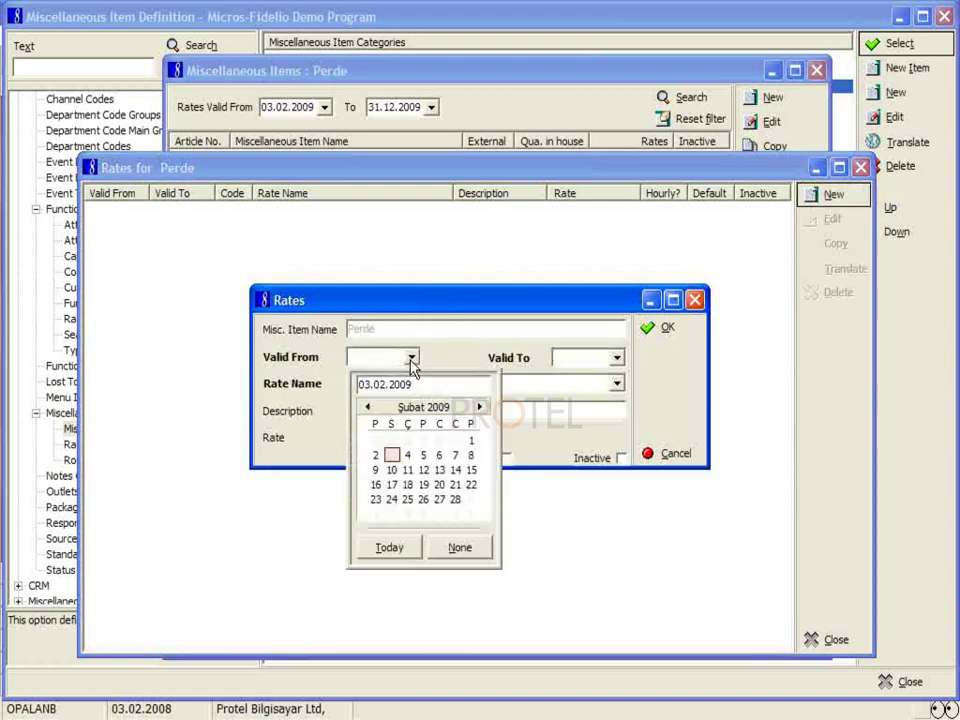
pyautogui.click(388, 547)
pyautogui.write('31.12.2009')
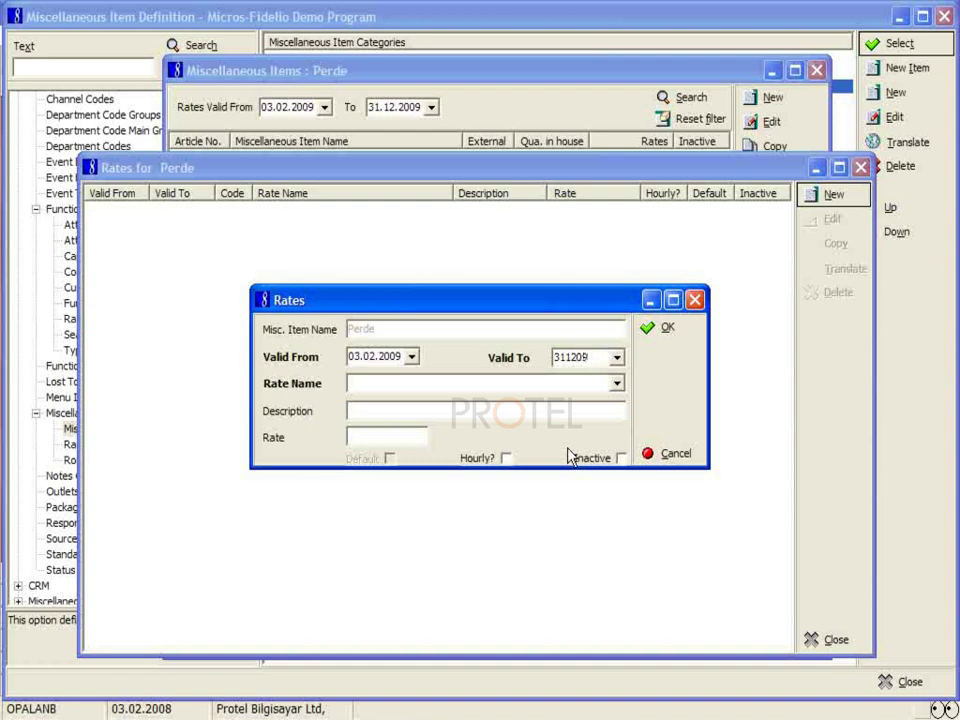
pyautogui.press('Tab')
pyautogui.click(616, 383)
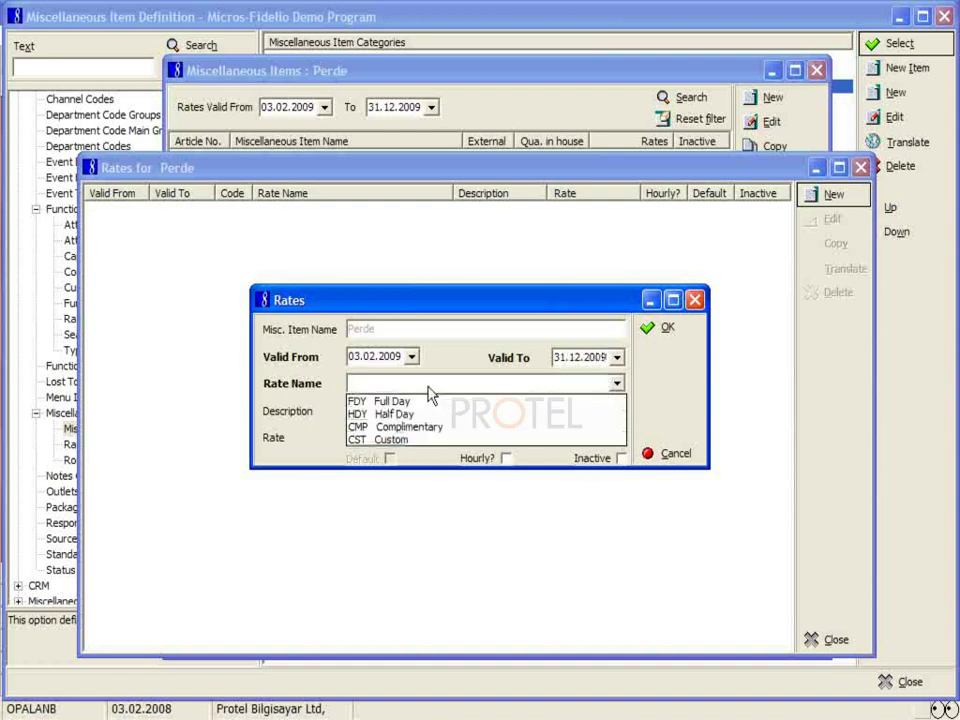
pyautogui.click(421, 428)
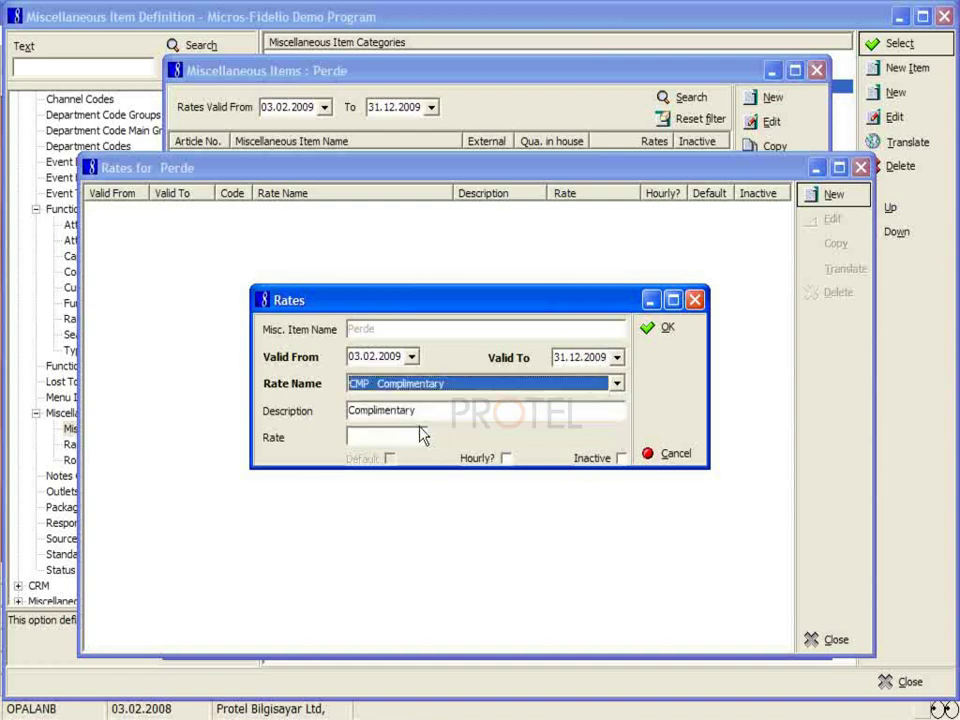
pyautogui.click(650, 327)
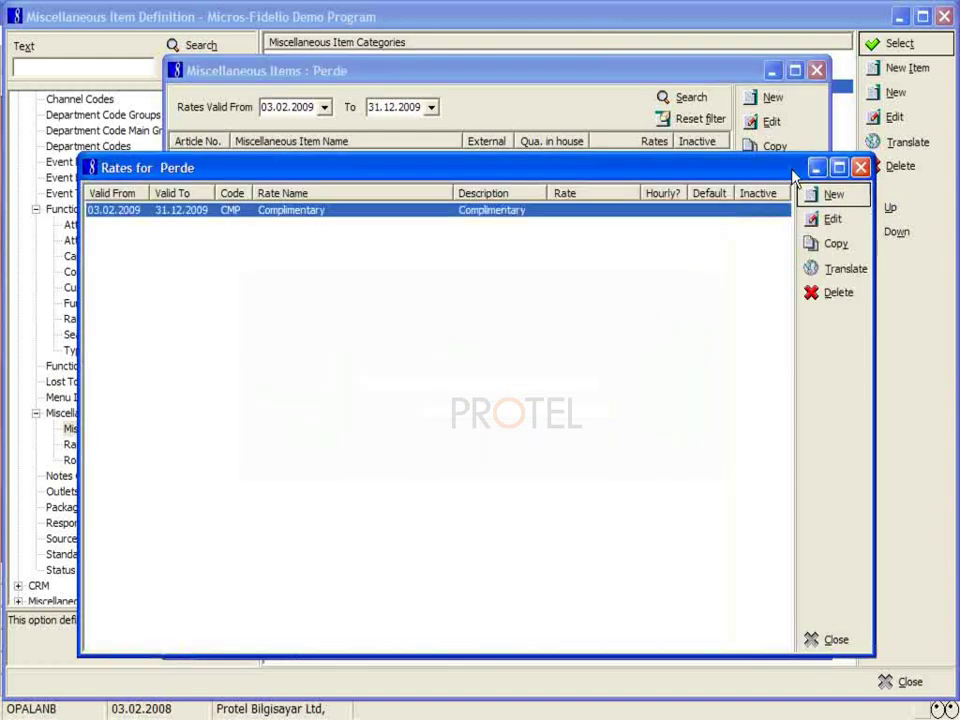
# Step: Add an FDY Full Day rate of 100 to Perde, valid from 03.02.2009 to 31.12.2009
pyautogui.click(828, 196)
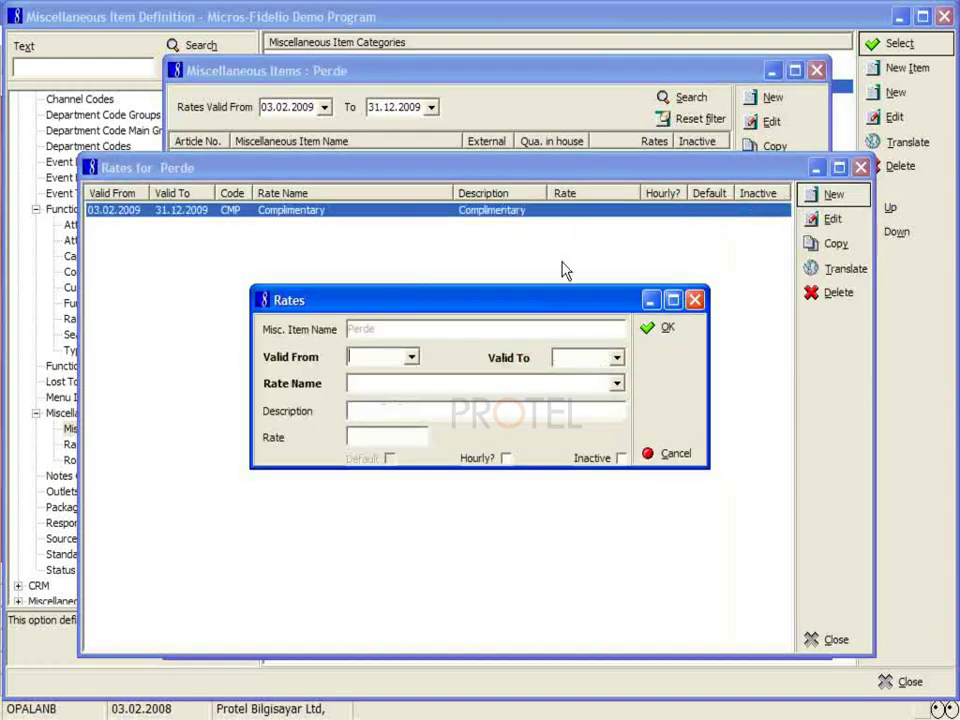
pyautogui.click(411, 358)
pyautogui.click(393, 552)
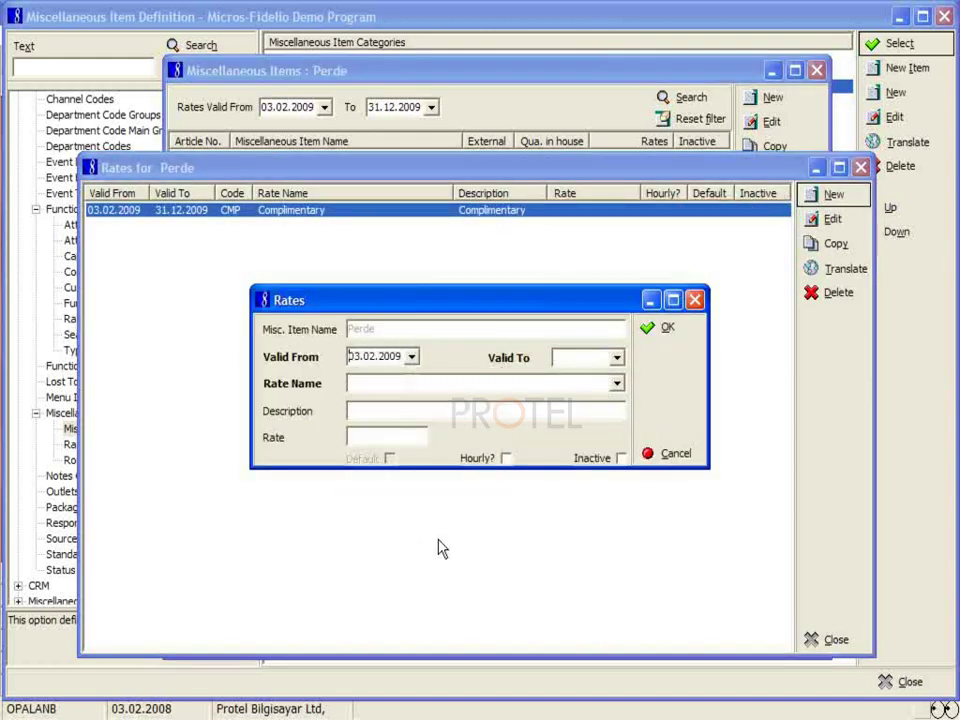
pyautogui.write('31.12.2009')
pyautogui.press('Tab')
pyautogui.click(618, 384)
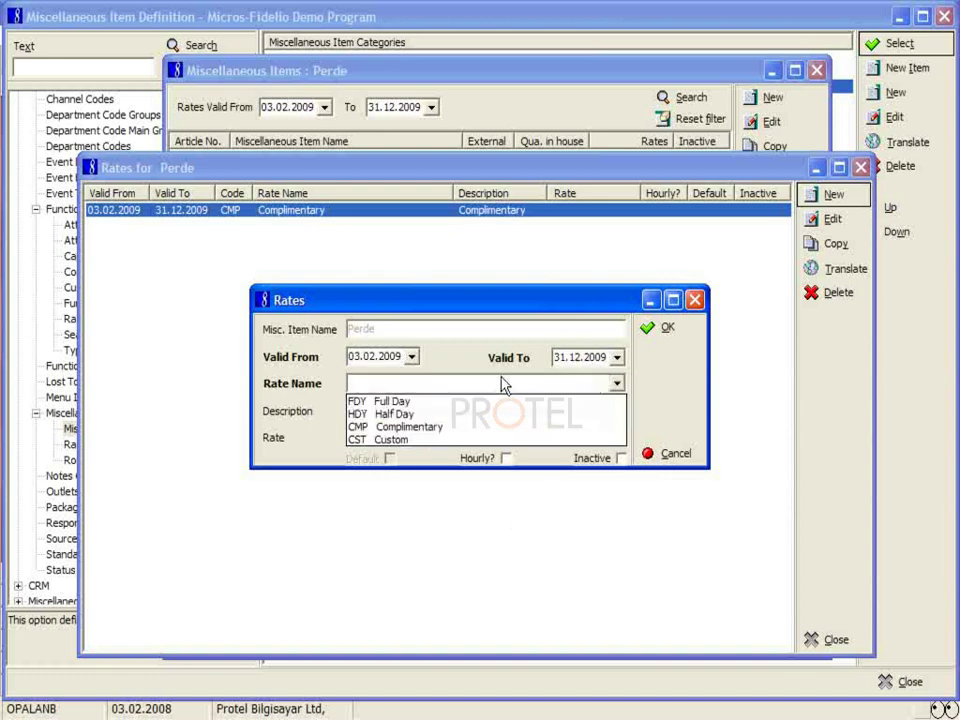
pyautogui.click(420, 401)
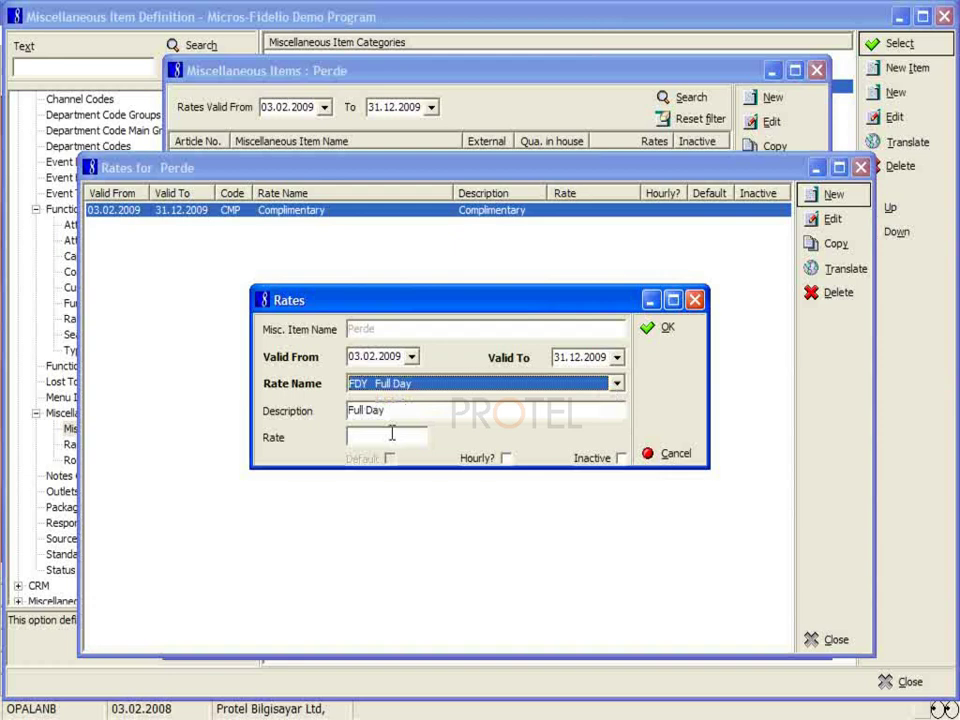
pyautogui.click(392, 440)
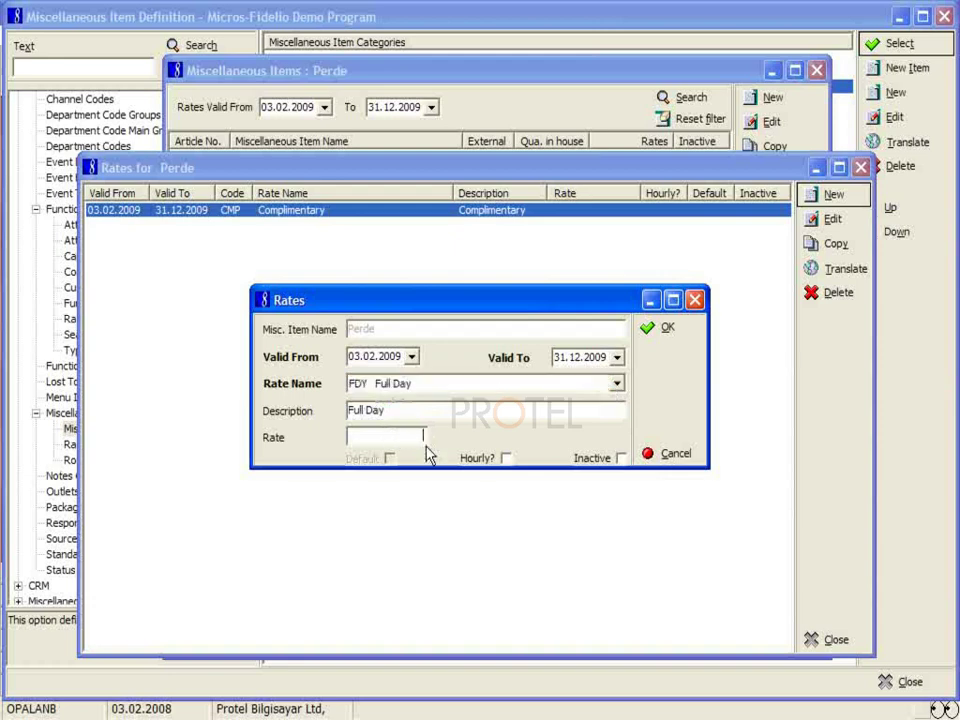
pyautogui.write('100')
pyautogui.click(652, 329)
# Step: Add a CST Custom rate to Perde, valid from 03.02.2009 to 31.12.2009, and close its rates
pyautogui.click(826, 195)
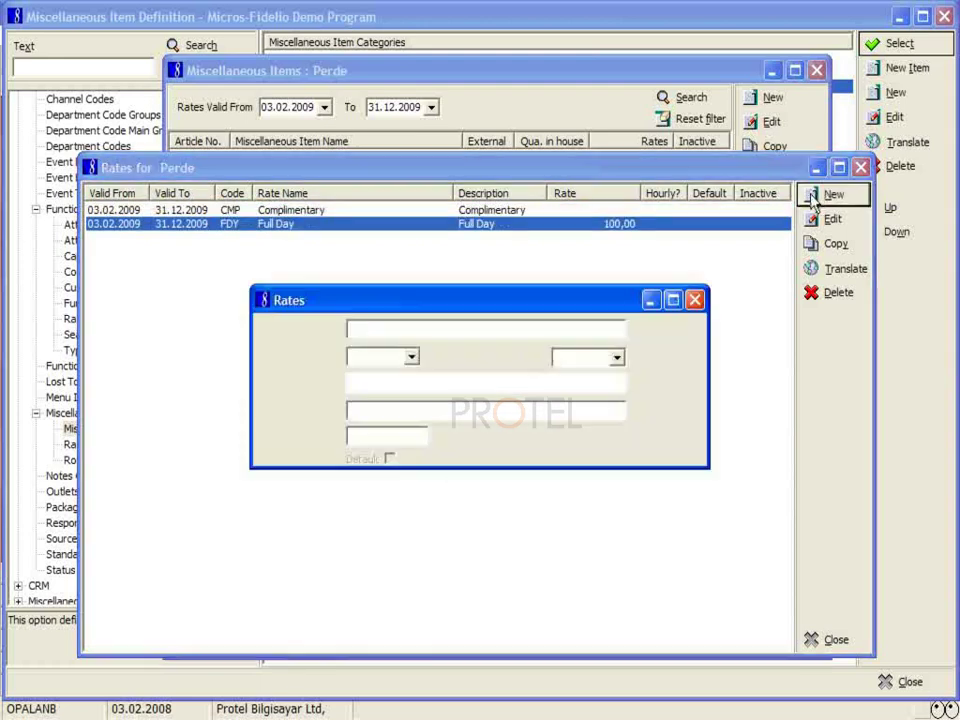
pyautogui.click(411, 358)
pyautogui.click(390, 549)
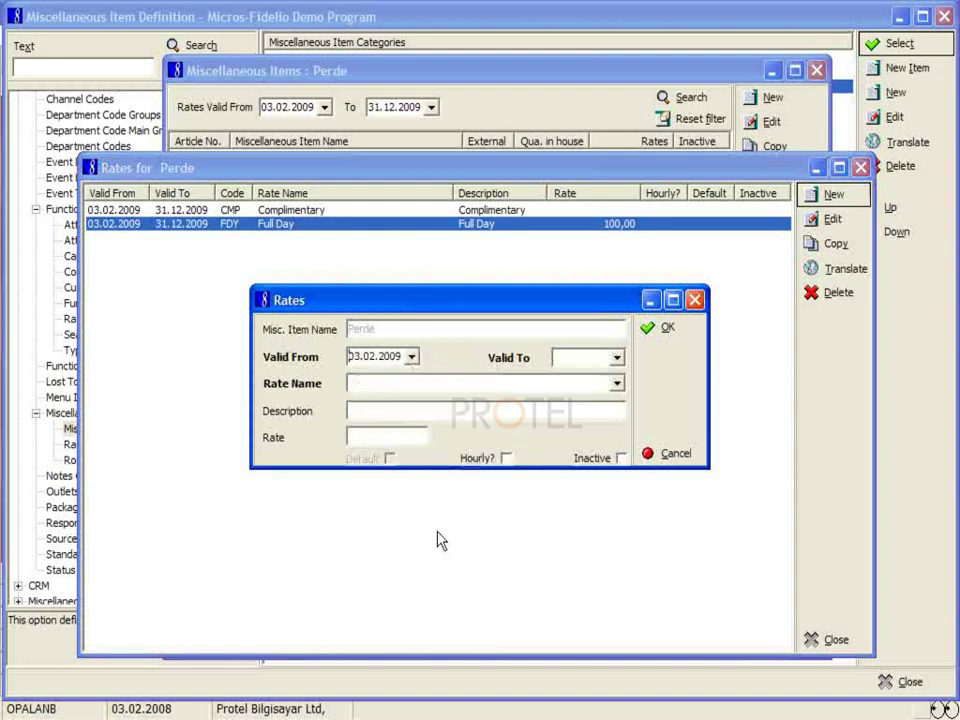
pyautogui.click(608, 360)
pyautogui.write('311209')
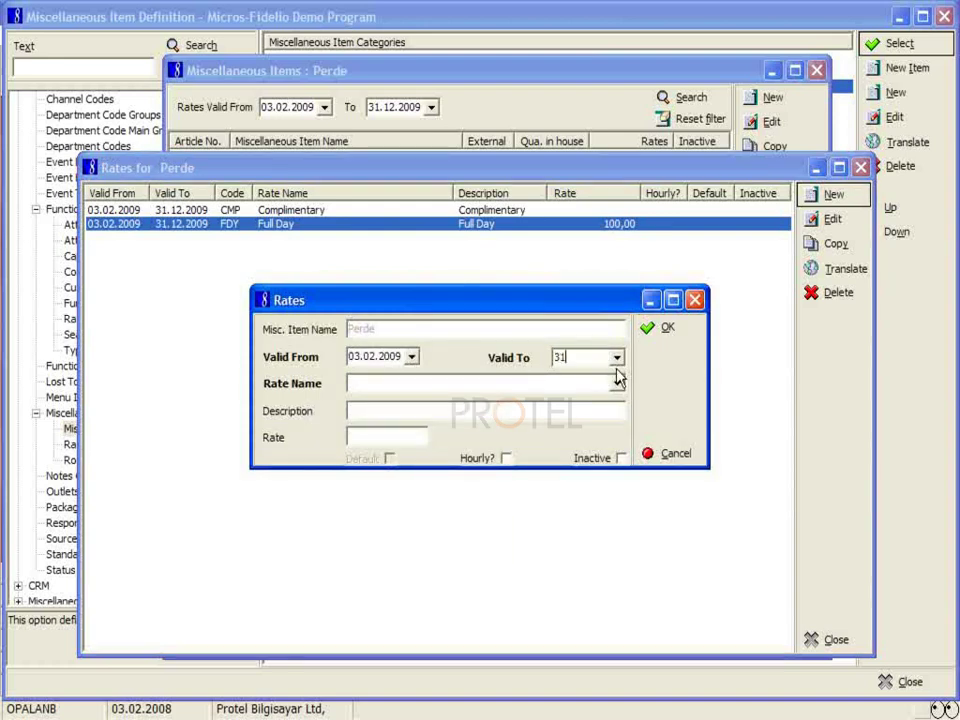
pyautogui.press('Tab')
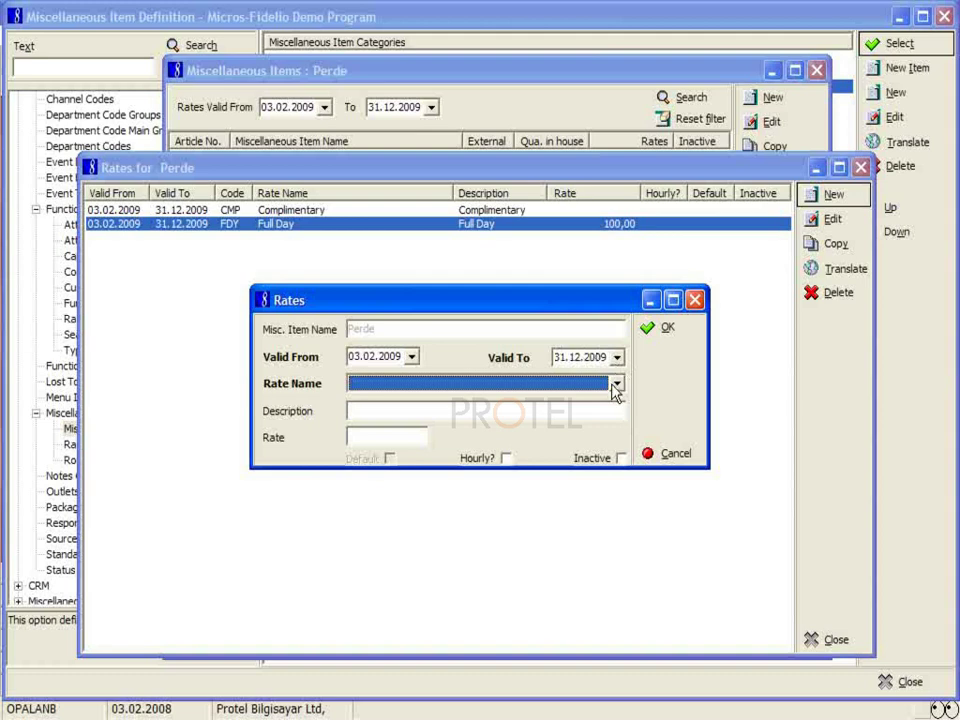
pyautogui.click(616, 383)
pyautogui.click(410, 440)
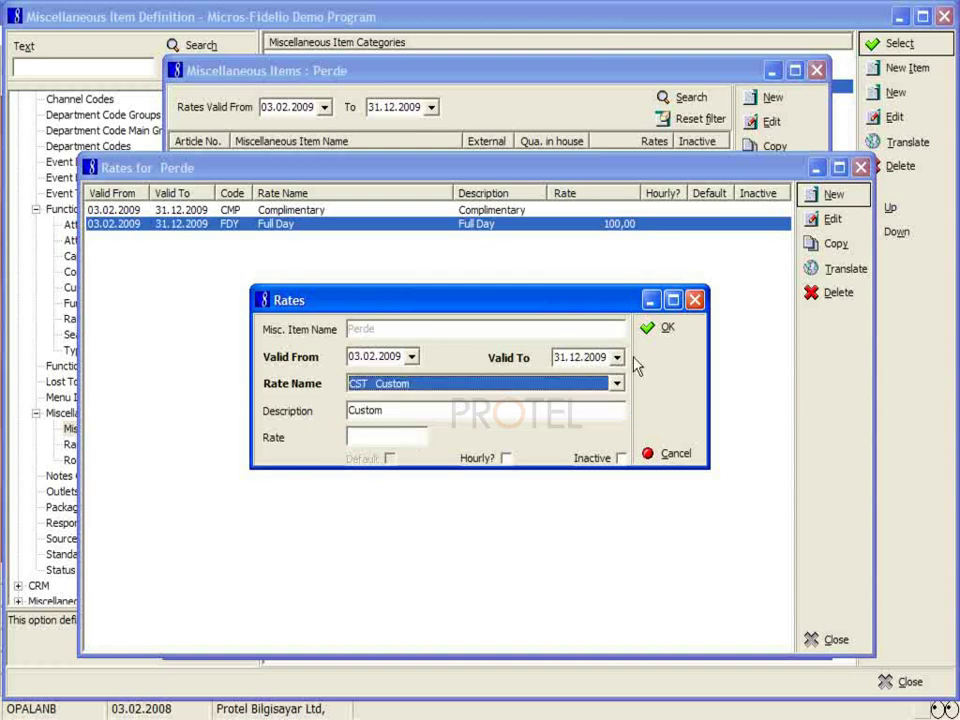
pyautogui.click(660, 327)
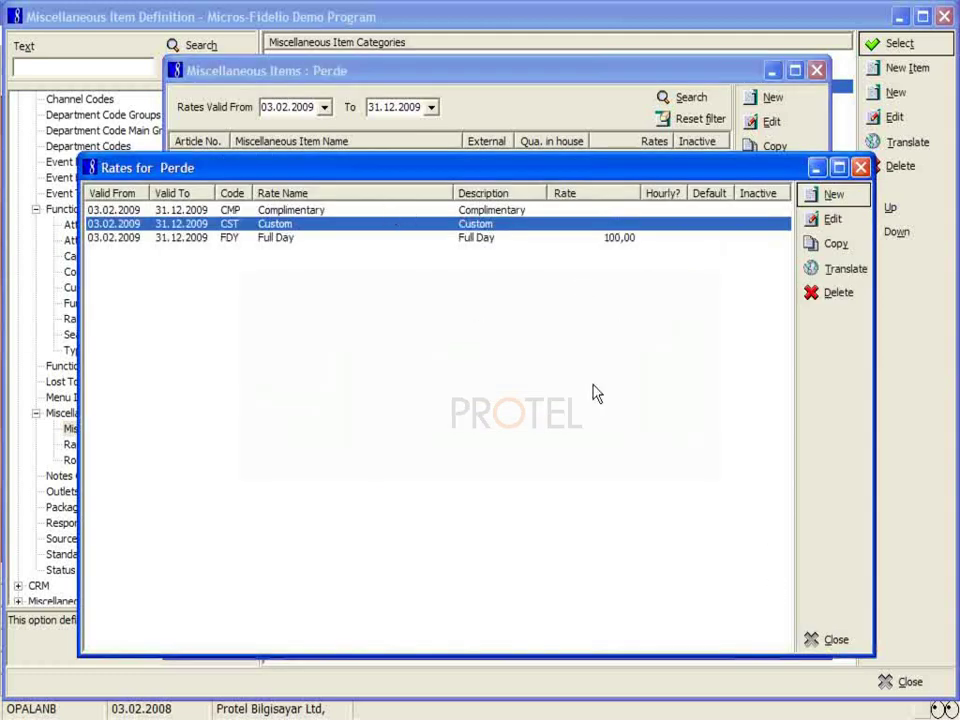
pyautogui.click(818, 639)
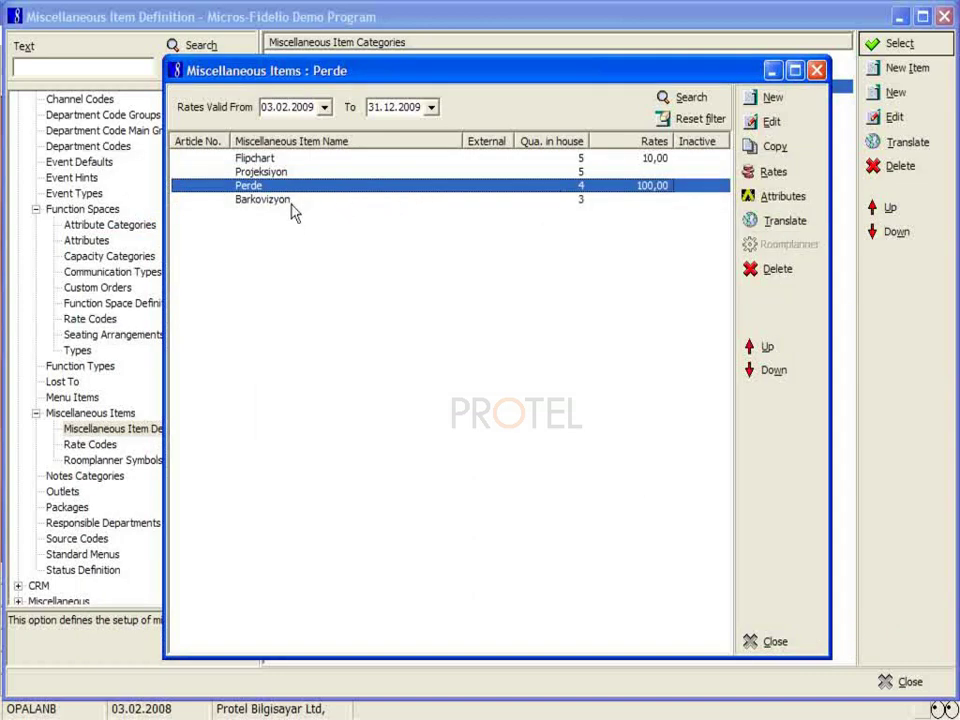
# Step: Add an FDY Full Day rate of 150,00 to the Barkovizyon item, valid from 03.02.2009 to 31.12.2009
pyautogui.click(296, 201)
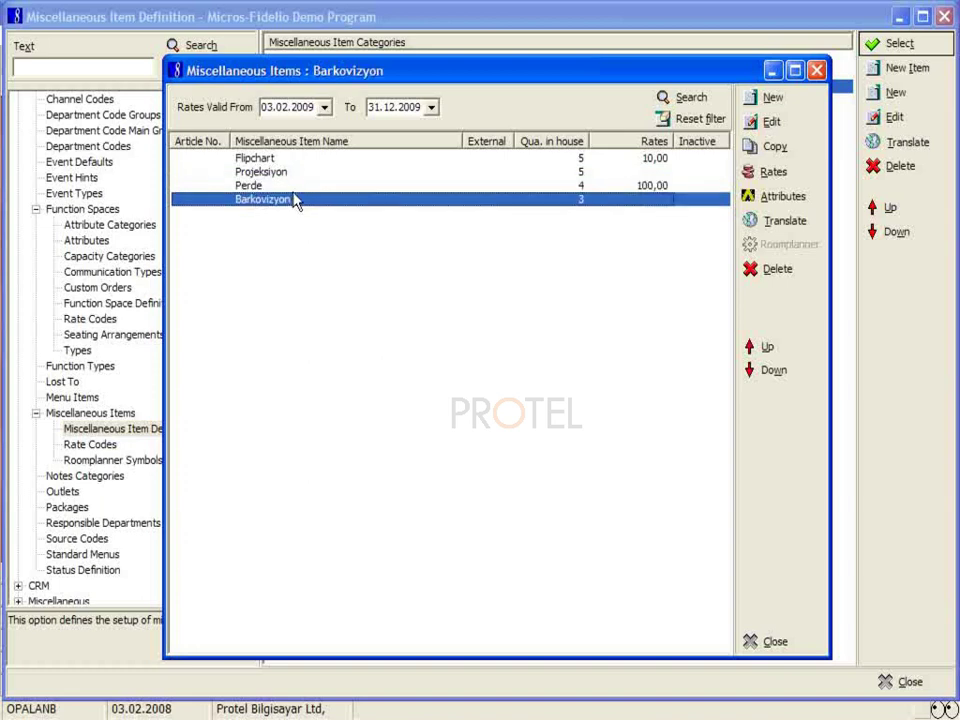
pyautogui.click(772, 176)
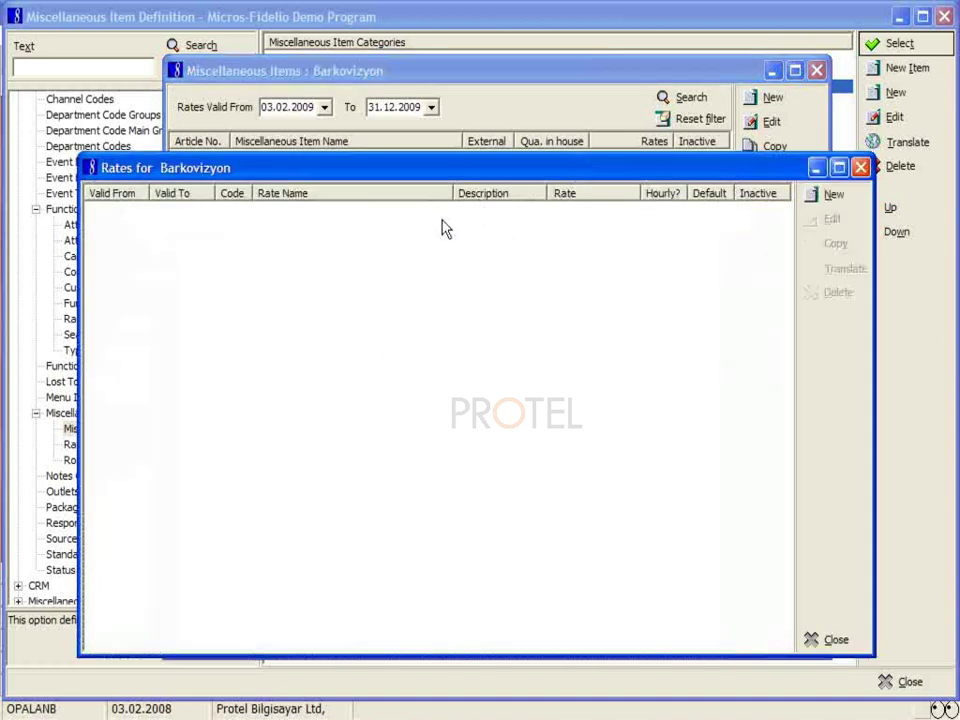
pyautogui.click(830, 195)
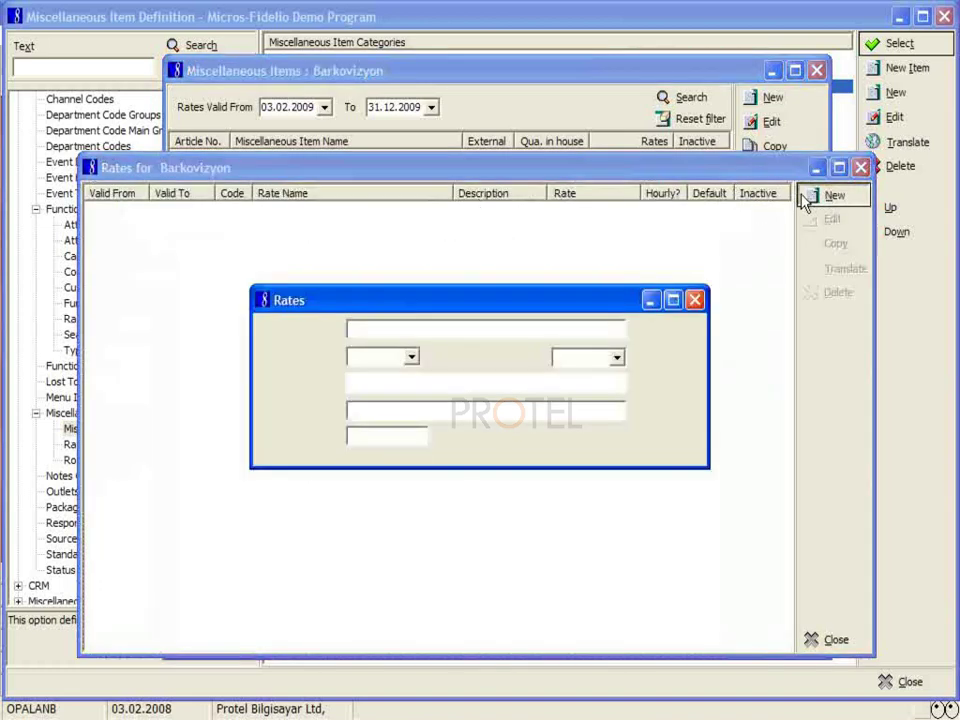
pyautogui.click(411, 357)
pyautogui.click(392, 547)
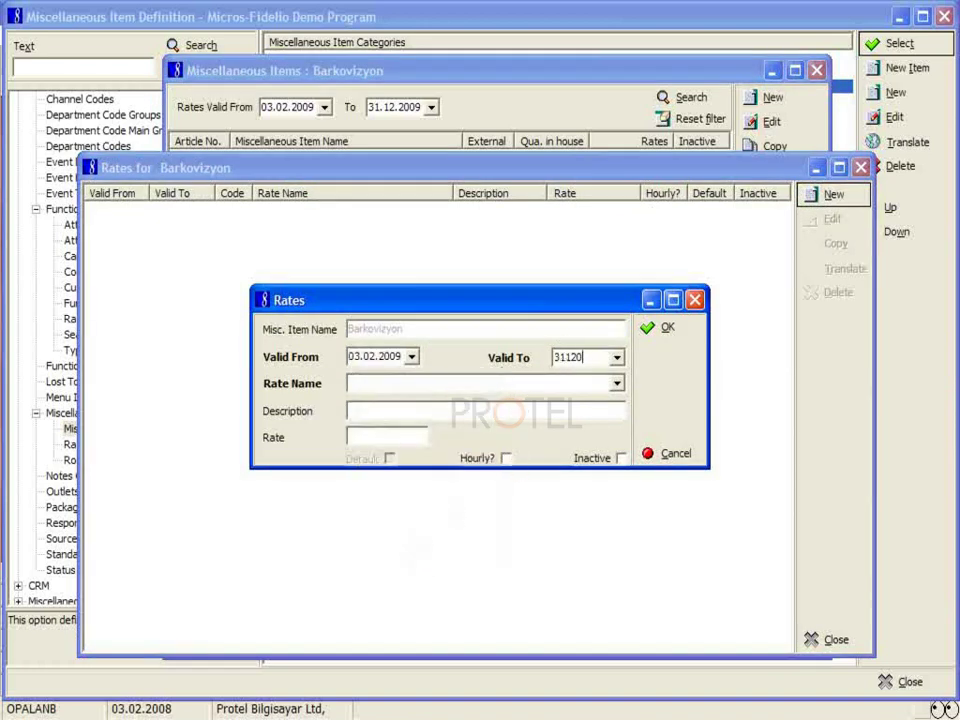
pyautogui.click(563, 350)
pyautogui.write('311209')
pyautogui.click(617, 383)
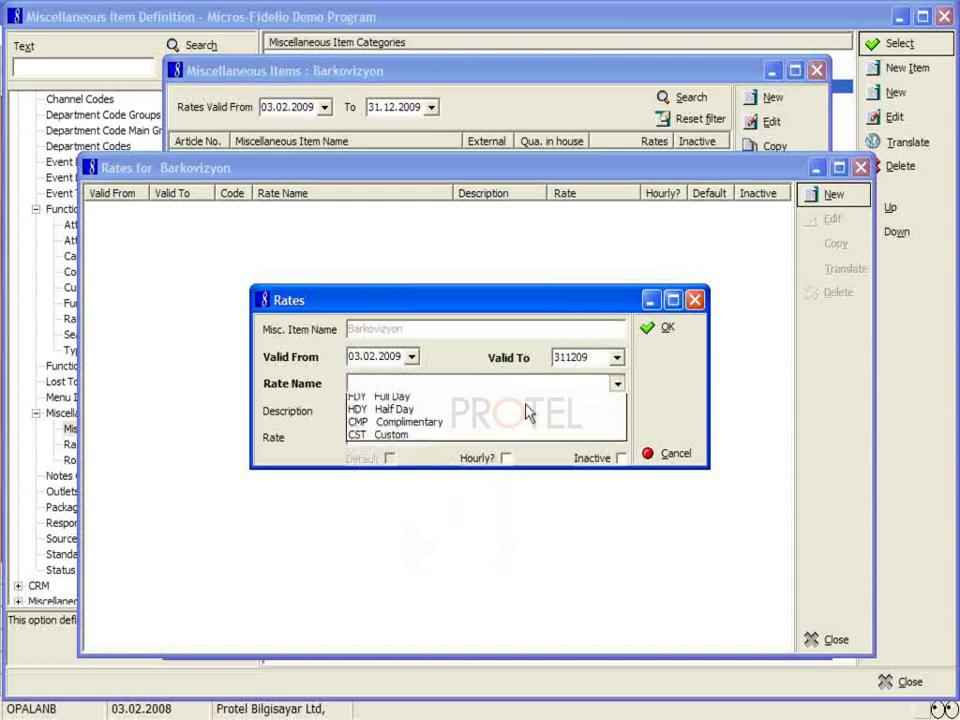
pyautogui.click(392, 398)
pyautogui.click(399, 435)
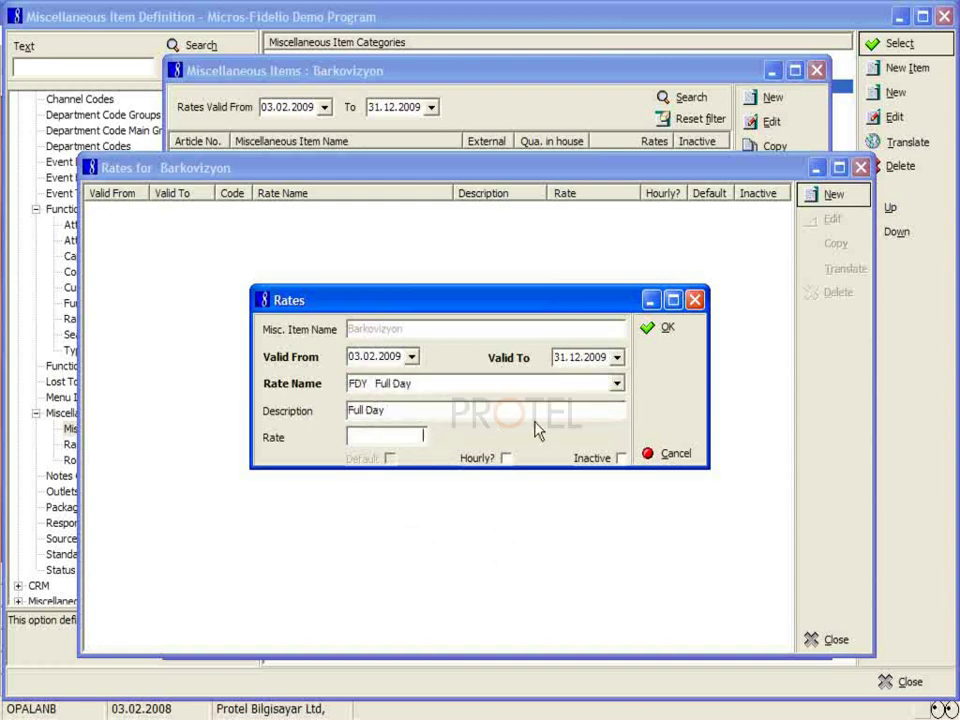
pyautogui.write('150,00')
pyautogui.click(662, 328)
# Step: Add a CST Custom rate to Barkovizyon, valid from 03.02.2009 to 31.12.2009, without a rate amount
pyautogui.click(835, 196)
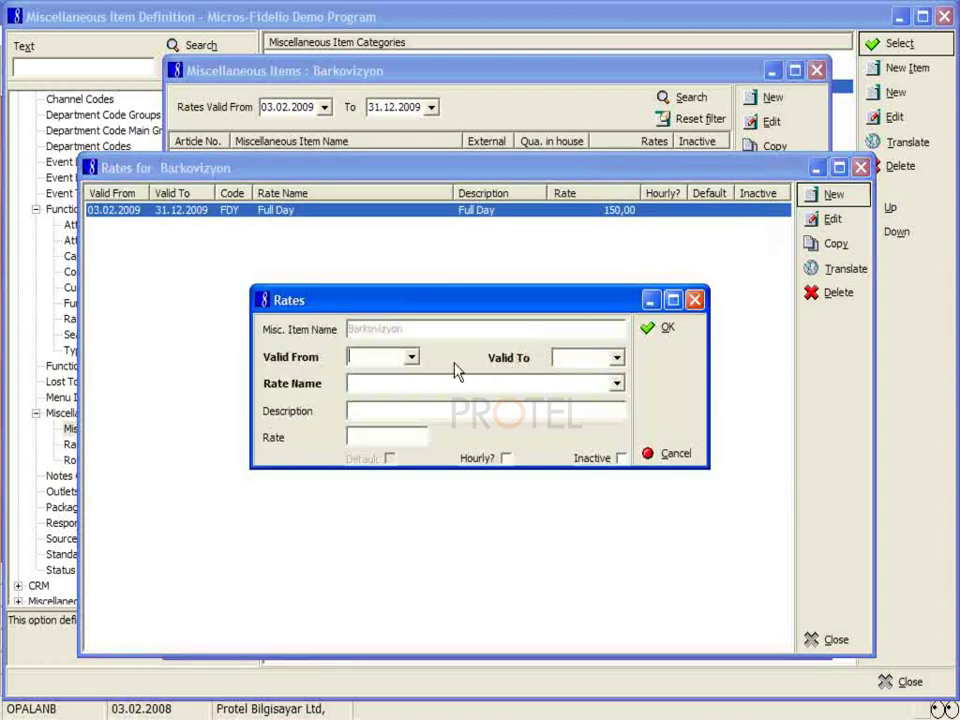
pyautogui.click(411, 357)
pyautogui.click(390, 545)
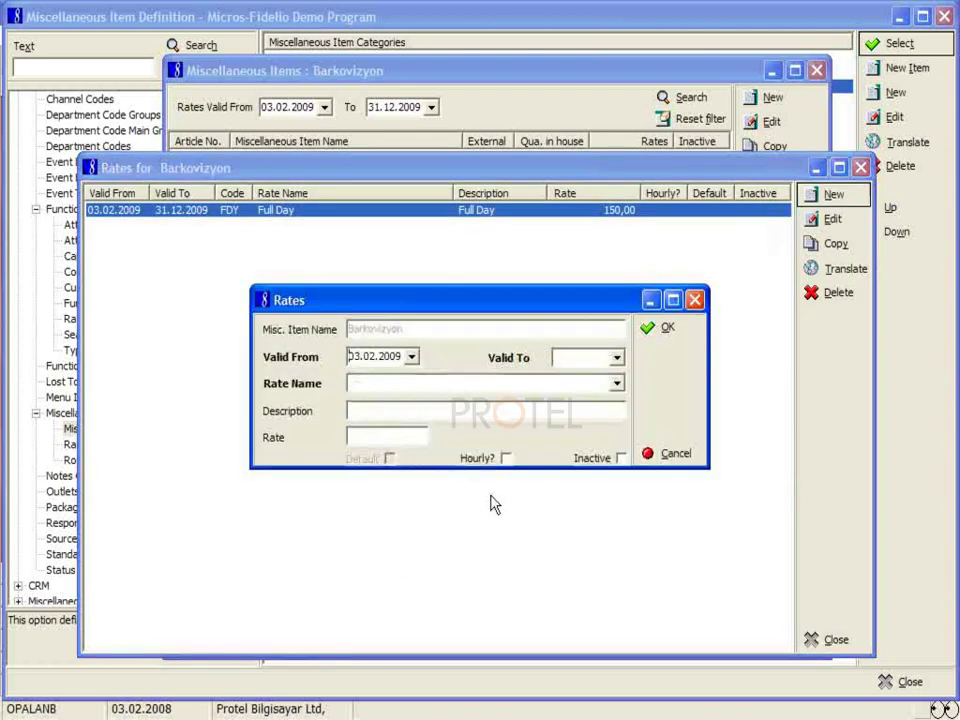
pyautogui.click(592, 361)
pyautogui.write('31.12.2009')
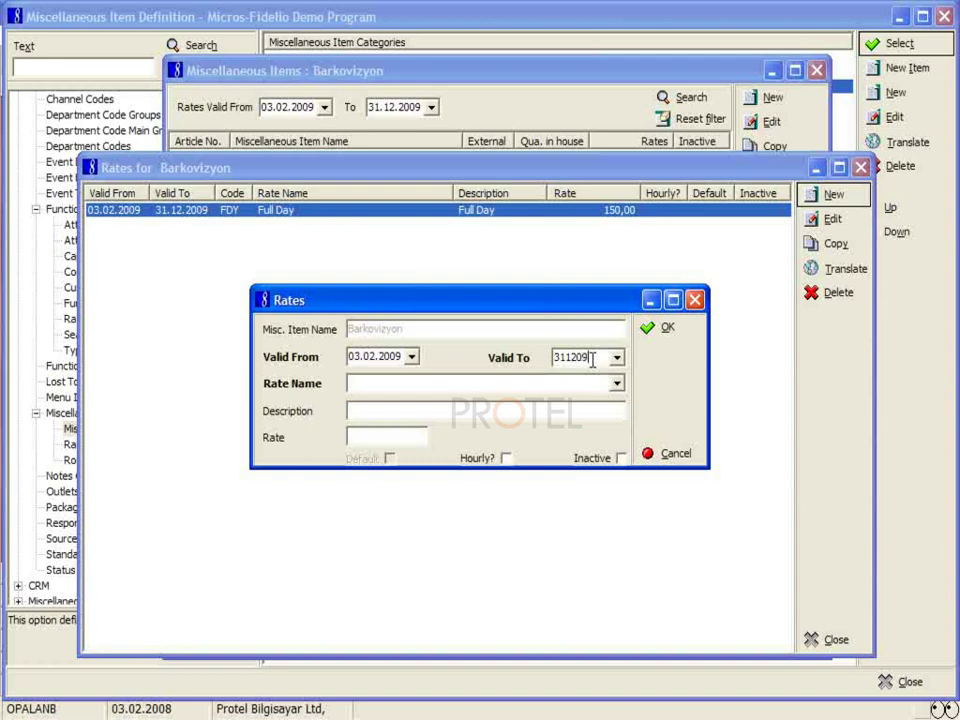
pyautogui.press('Tab')
pyautogui.click(617, 384)
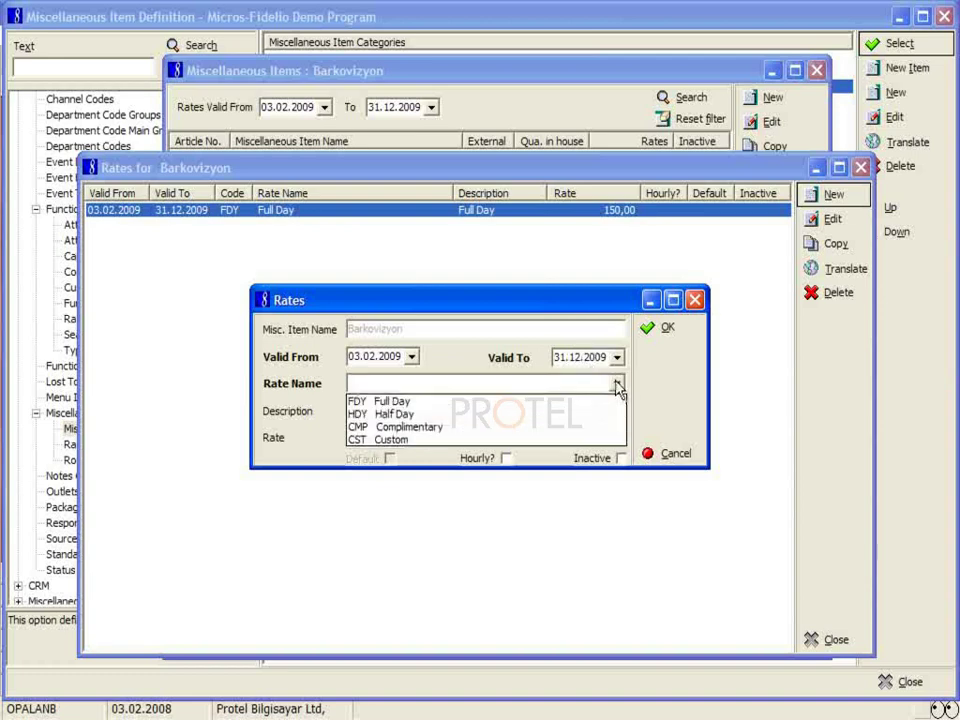
pyautogui.click(426, 440)
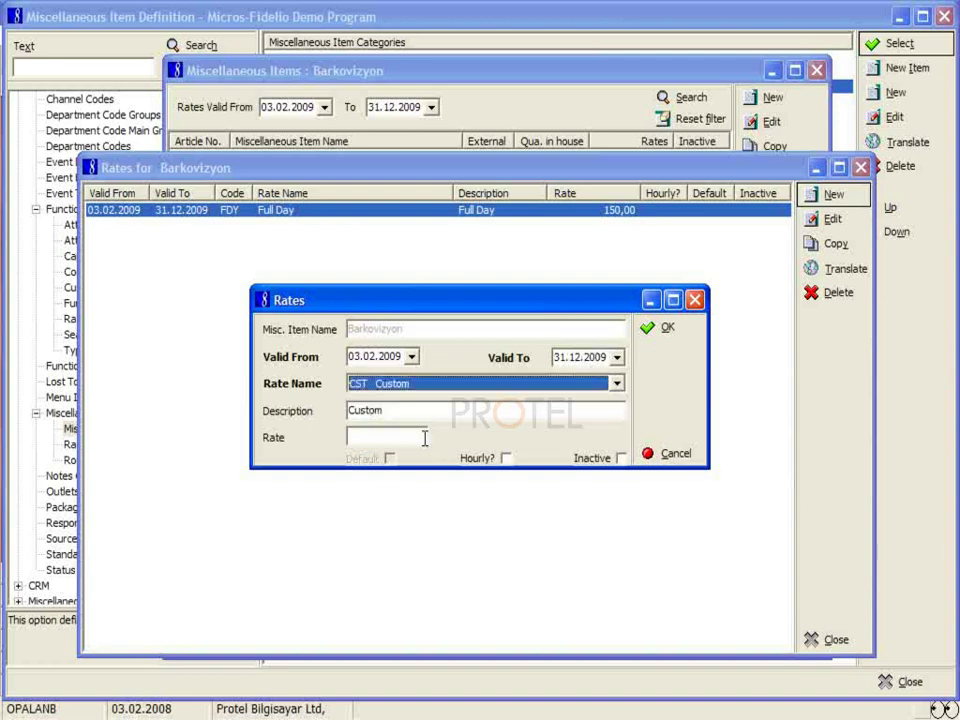
pyautogui.click(655, 330)
# Step: Add a CMP Complimentary rate to Barkovizyon, valid from 03.02.2009 to 31.12.2009
pyautogui.click(826, 199)
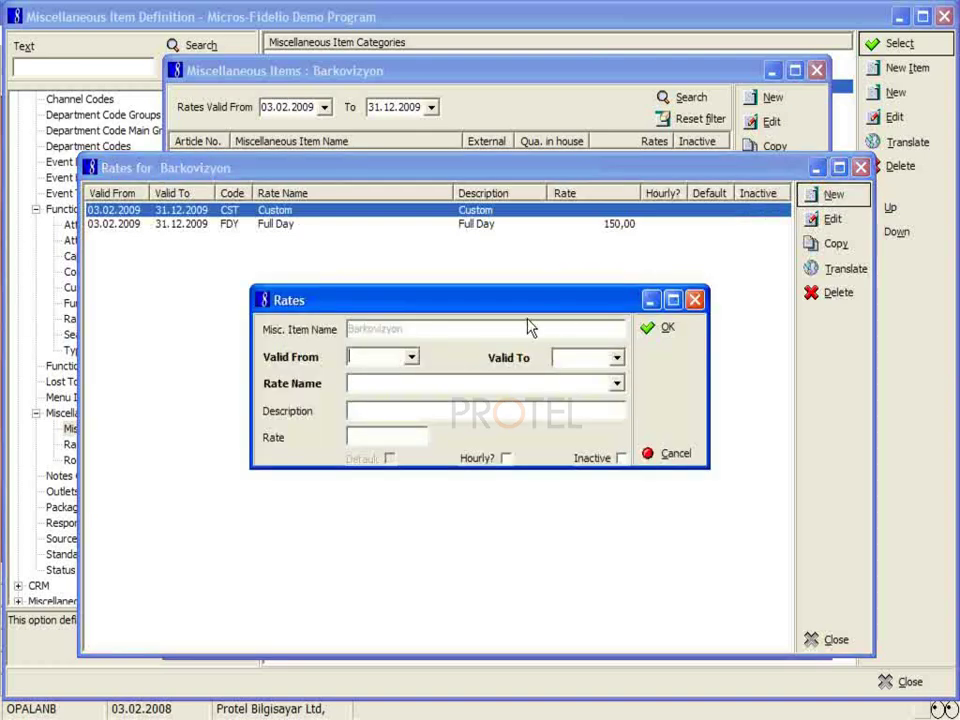
pyautogui.click(411, 358)
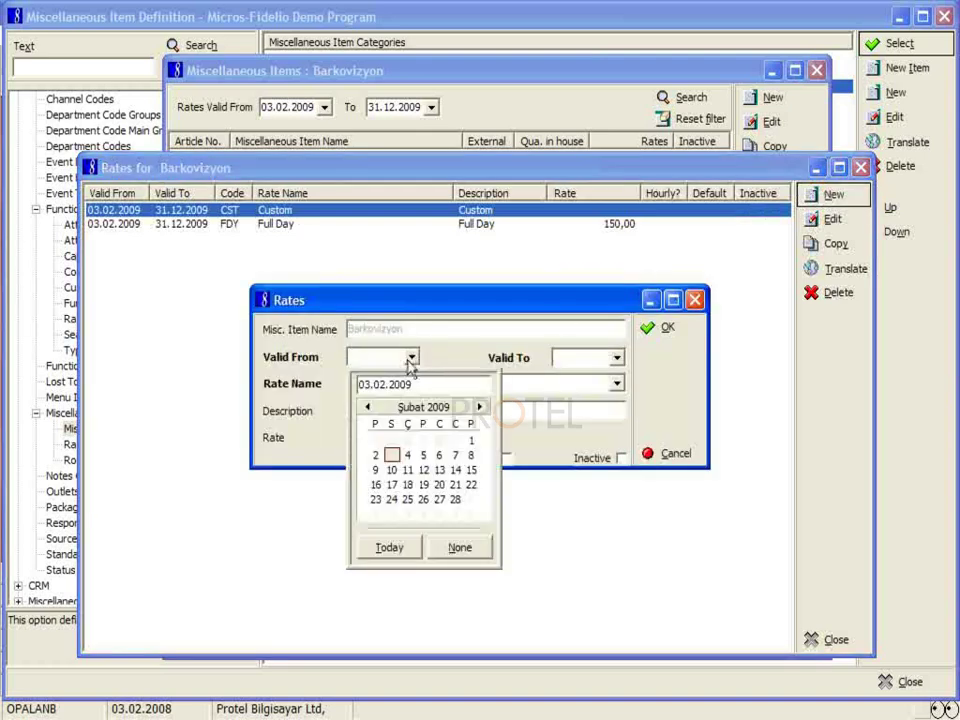
pyautogui.click(390, 549)
pyautogui.write('31122')
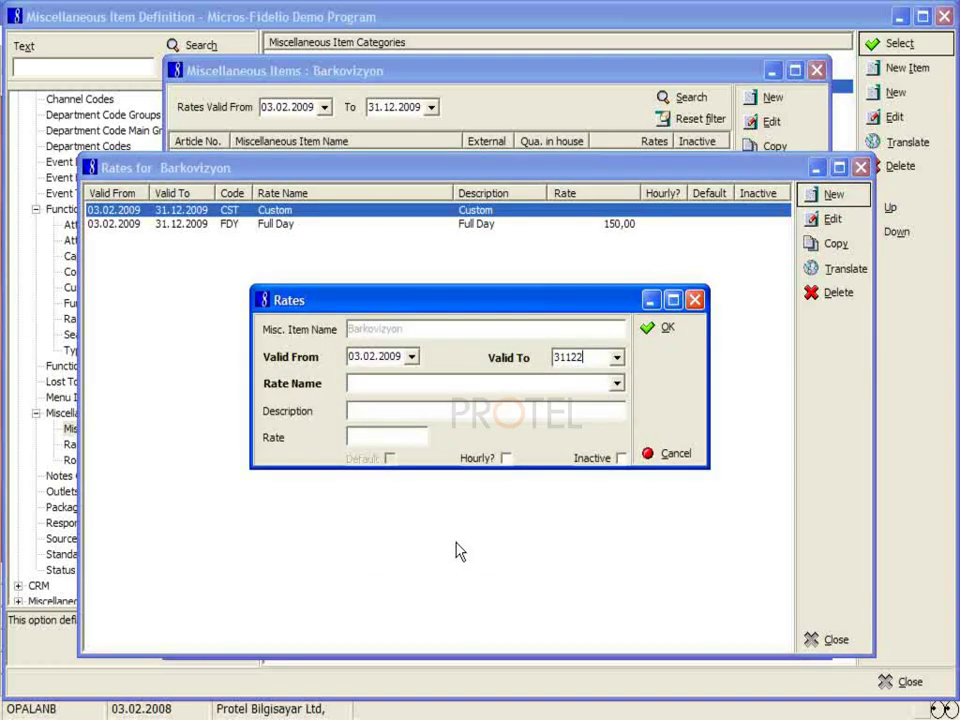
pyautogui.press('Tab')
pyautogui.press('Down')
pyautogui.press('Down')
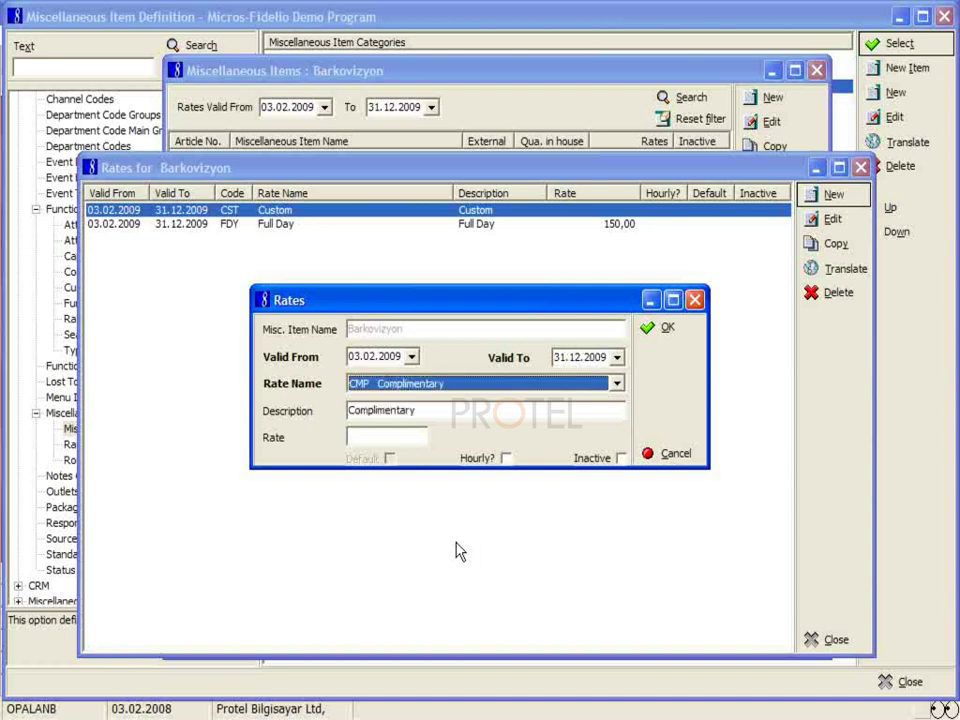
pyautogui.press('Tab')
pyautogui.click(670, 332)
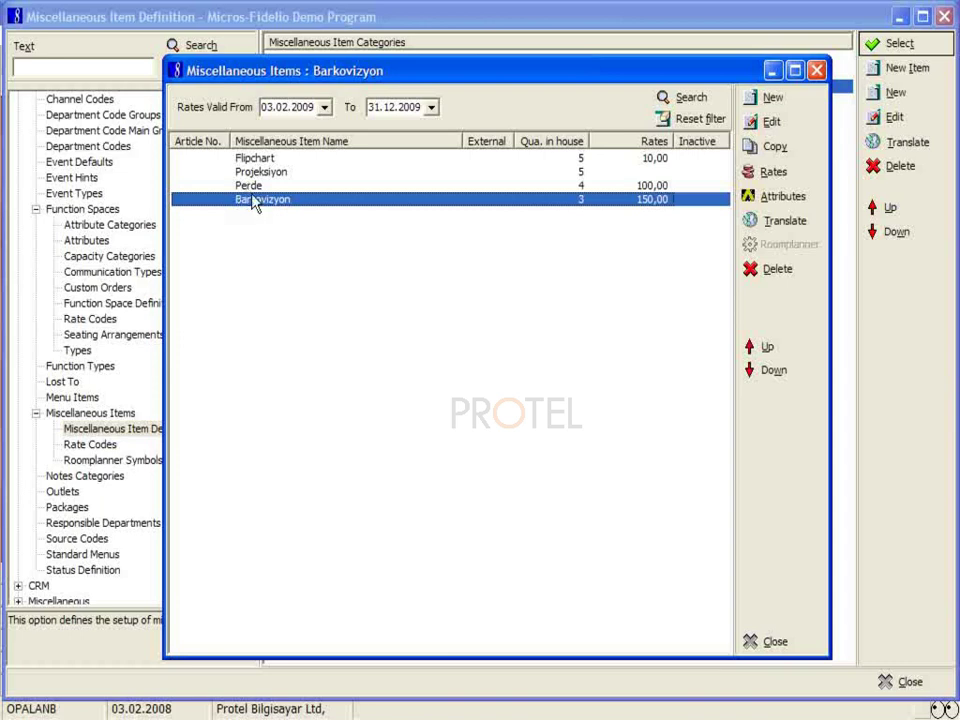
# Step: View the attribute list of Barkovizyon, repositioned below the item rows, and close it
pyautogui.click(765, 200)
pyautogui.moveTo(606, 196); pyautogui.dragTo(590, 250)
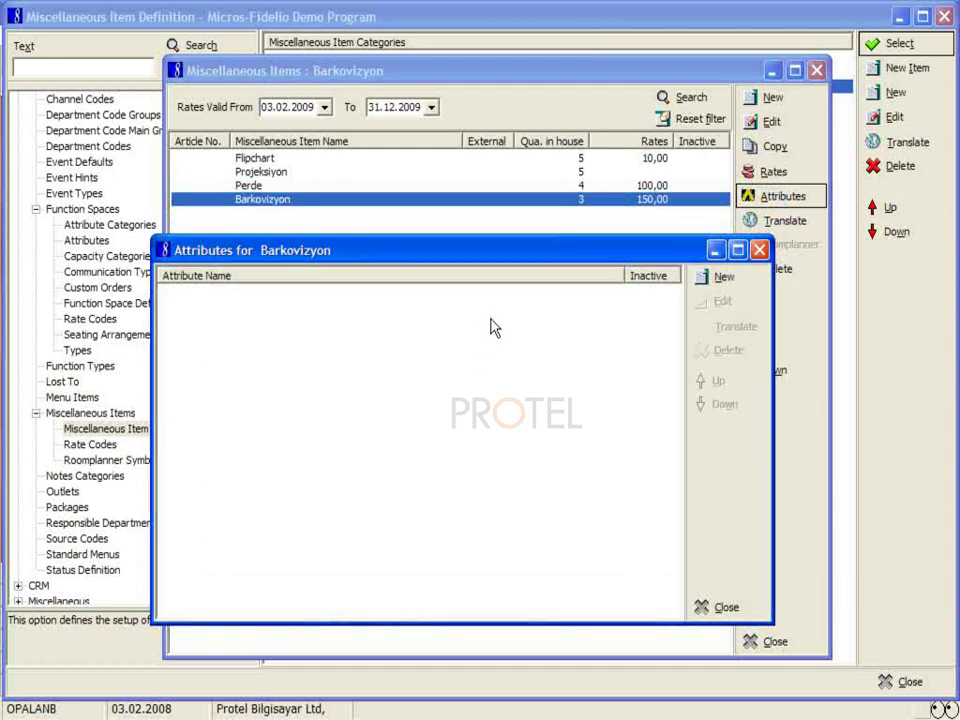
pyautogui.click(727, 608)
# Step: Add an attribute described as "2X2 m" to the Perde item
pyautogui.click(290, 186)
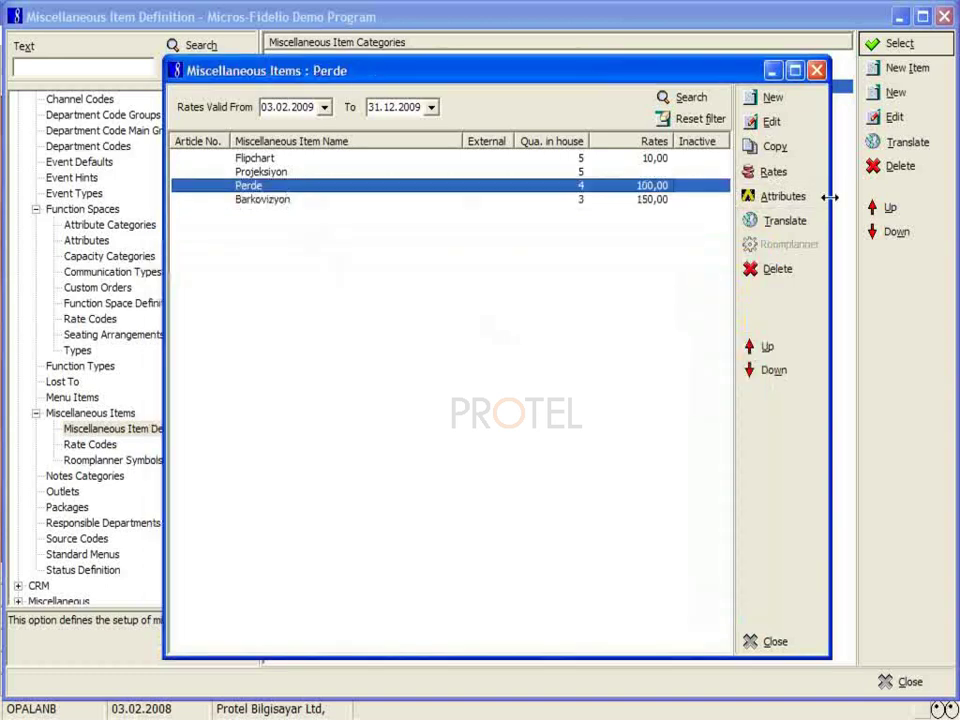
pyautogui.click(790, 196)
pyautogui.moveTo(602, 254); pyautogui.dragTo(622, 255)
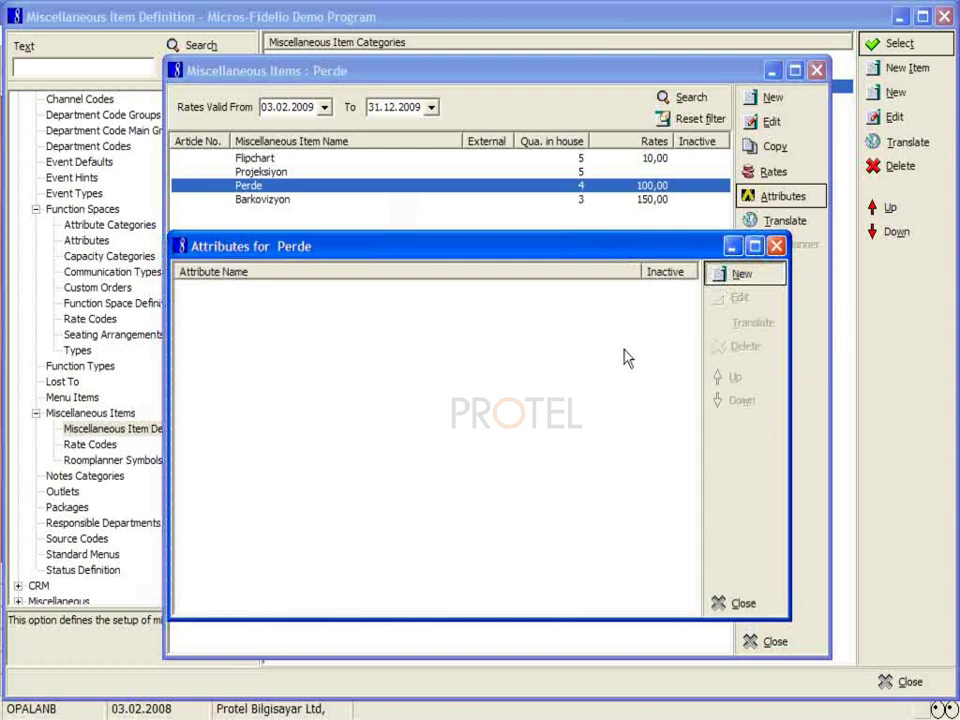
pyautogui.hotkey('alt', 'n')
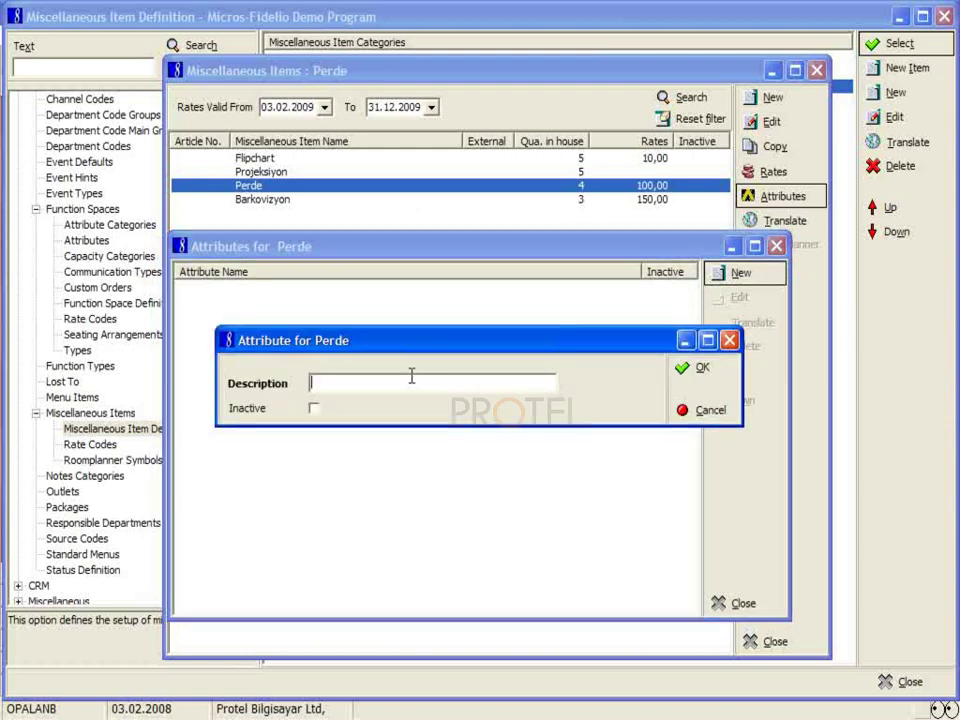
pyautogui.write('2X2 m')
pyautogui.click(699, 368)
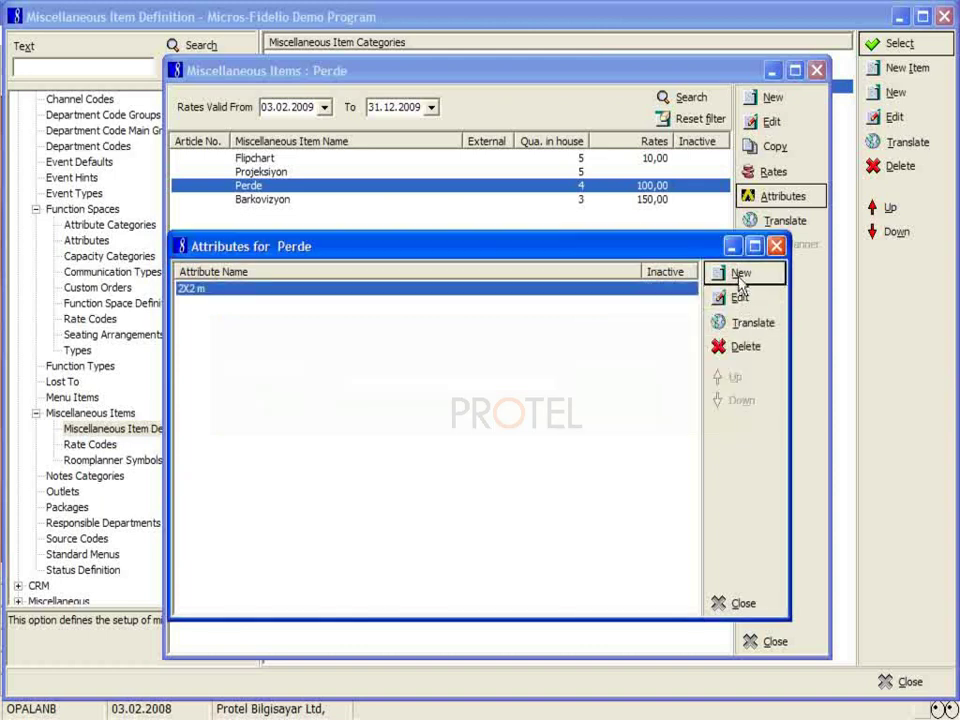
# Step: Add a second attribute described as "3x3" to Perde and close its attribute list
pyautogui.click(738, 279)
pyautogui.write('3x4')
pyautogui.press('BackSpace')
pyautogui.write('3')
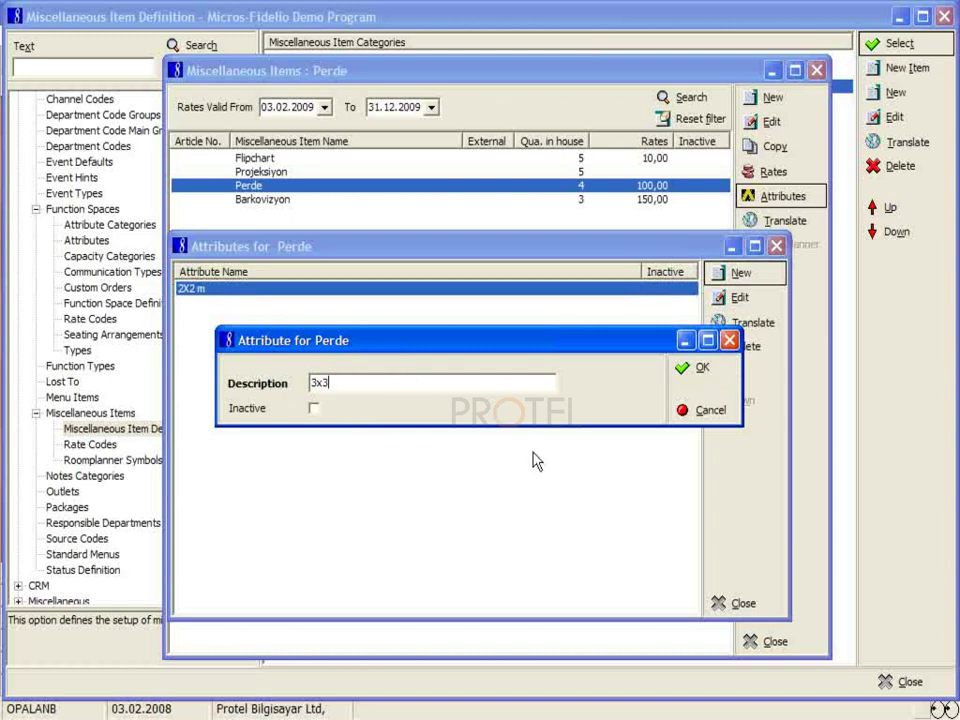
pyautogui.click(702, 368)
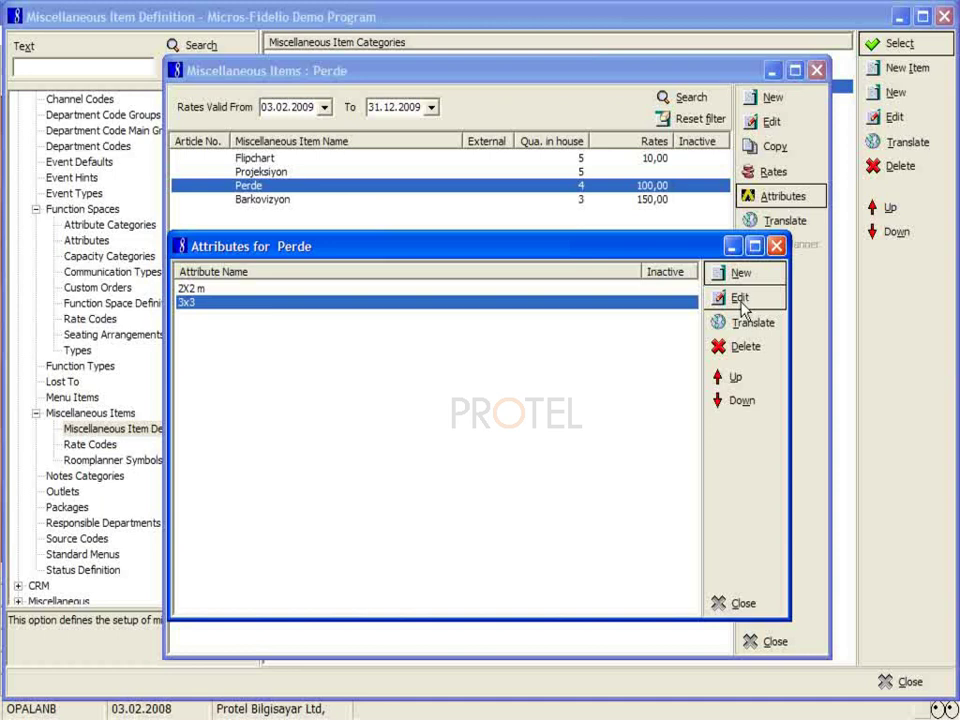
pyautogui.click(742, 603)
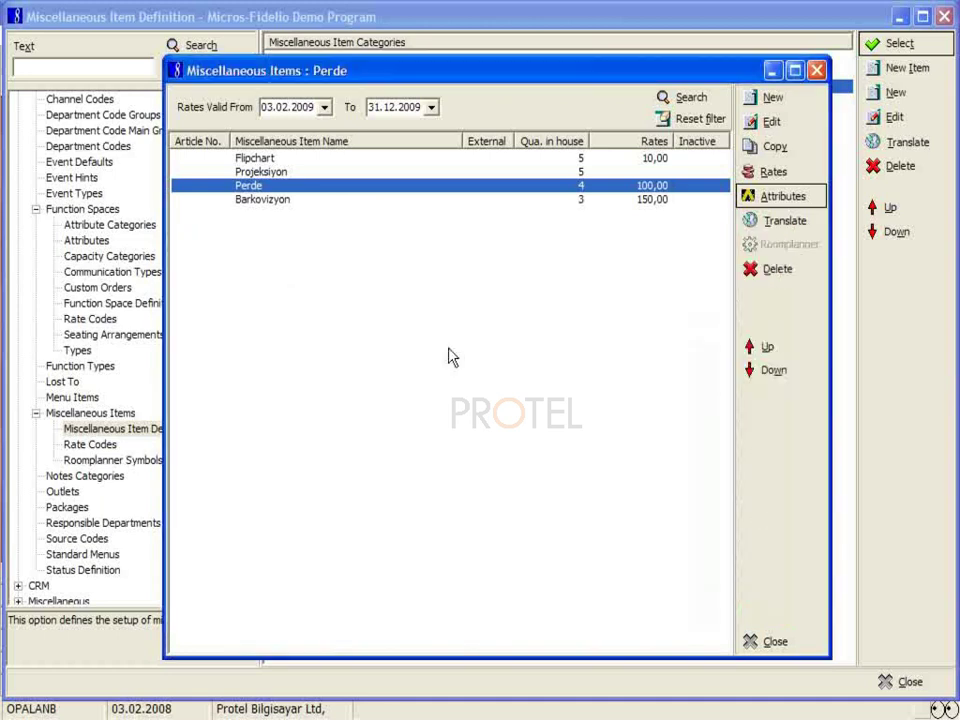
# Step: Select Barkovizyon, move the item list aside to uncover the categories, and close the Teknik Ekipman item list
pyautogui.click(300, 200)
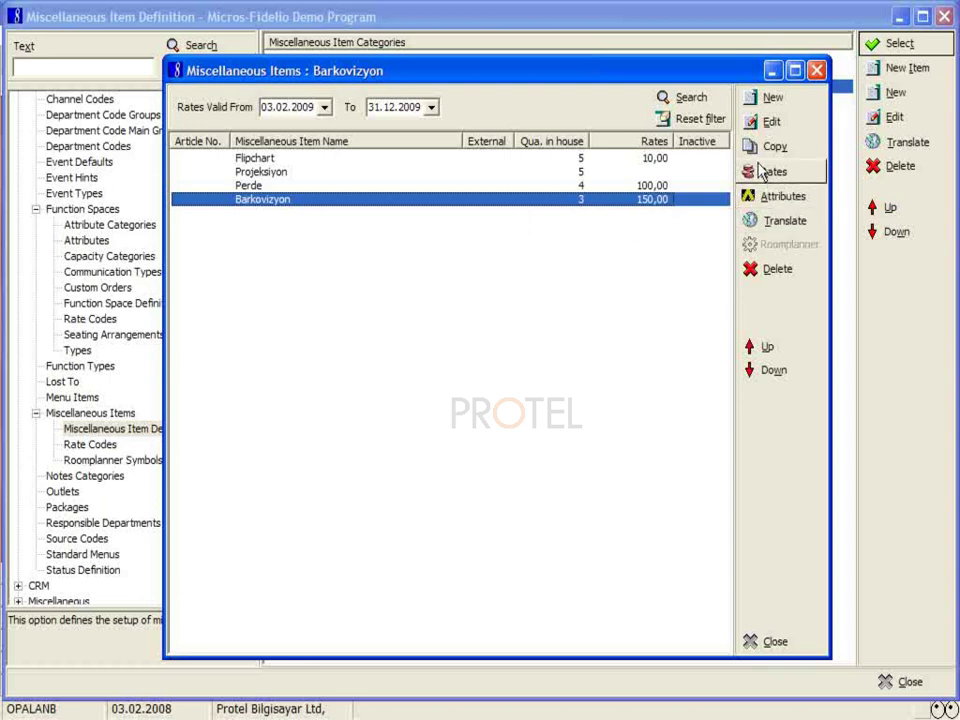
pyautogui.moveTo(604, 76); pyautogui.dragTo(651, 135)
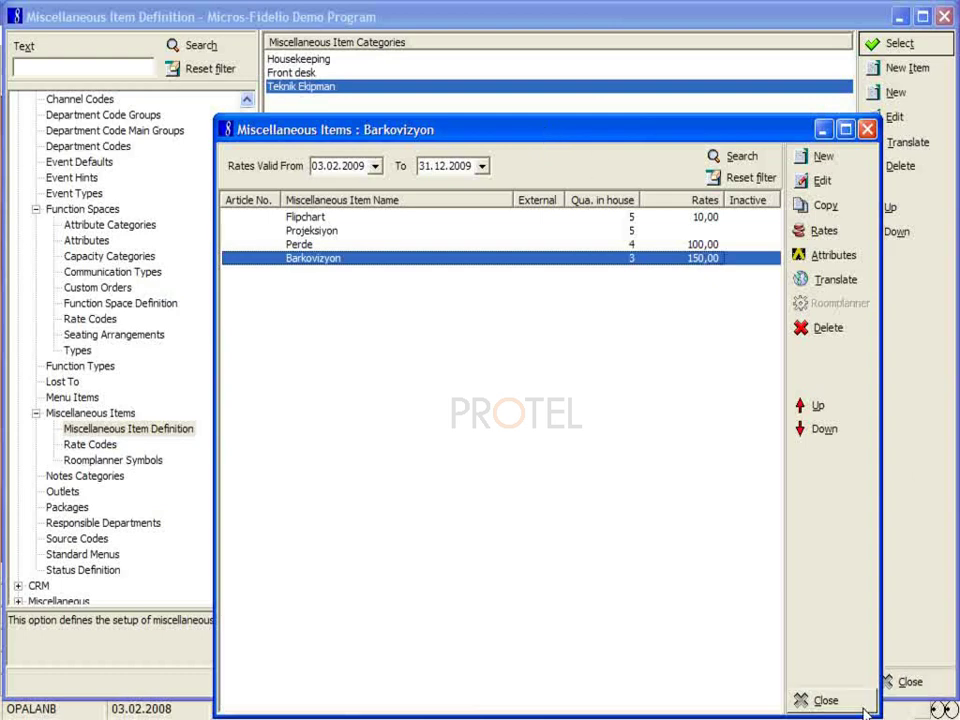
pyautogui.click(826, 700)
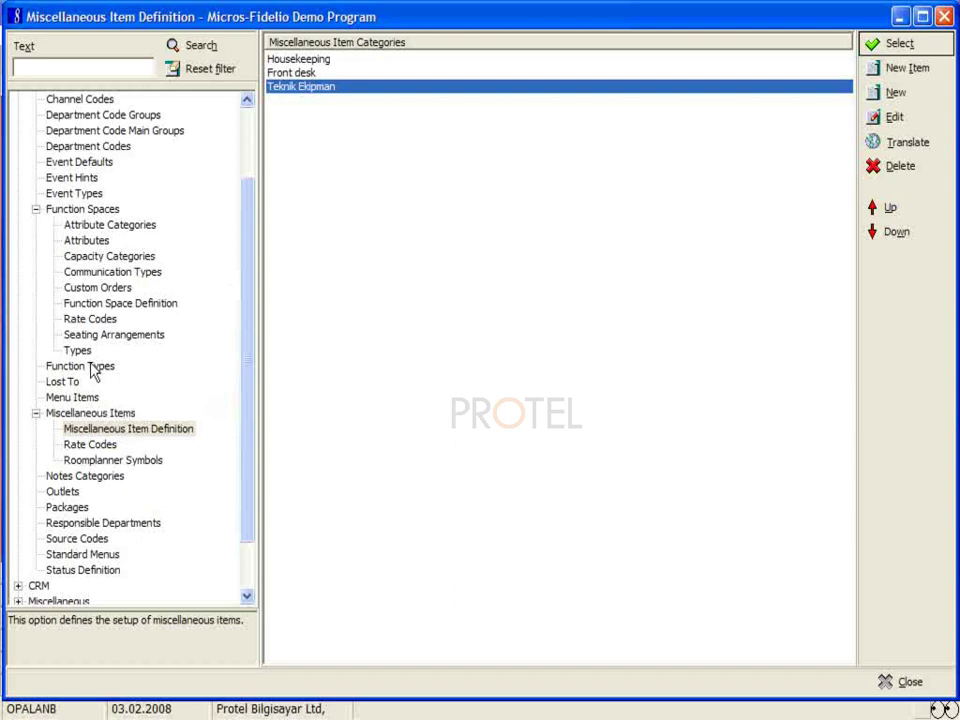
# Step: Open the function space definitions and display the miscellaneous items assigned to the Azor room
pyautogui.click(94, 304)
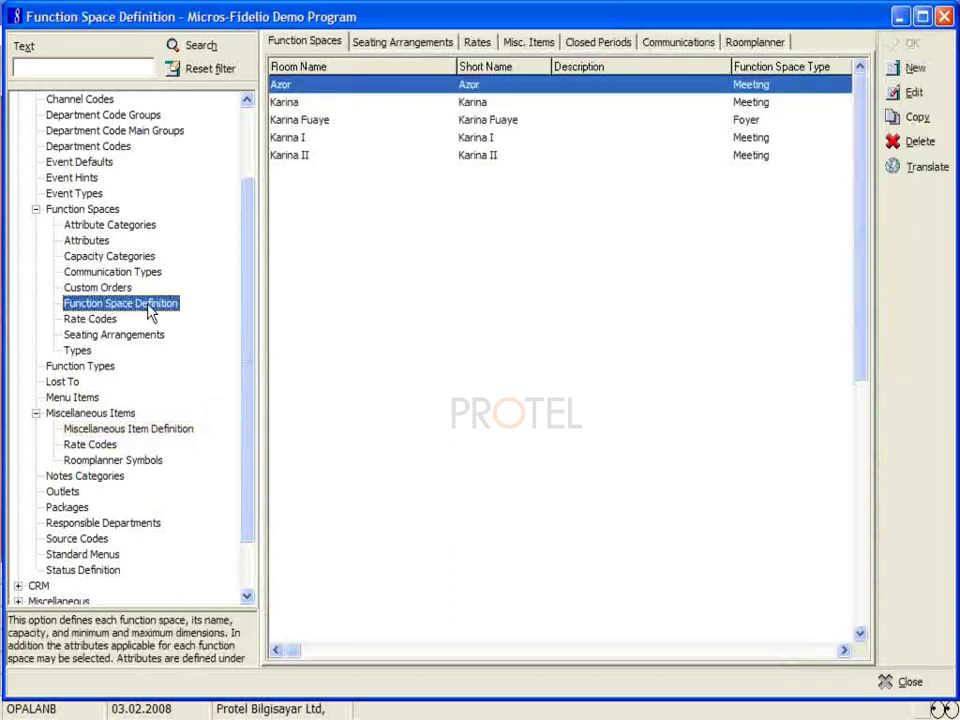
pyautogui.click(527, 46)
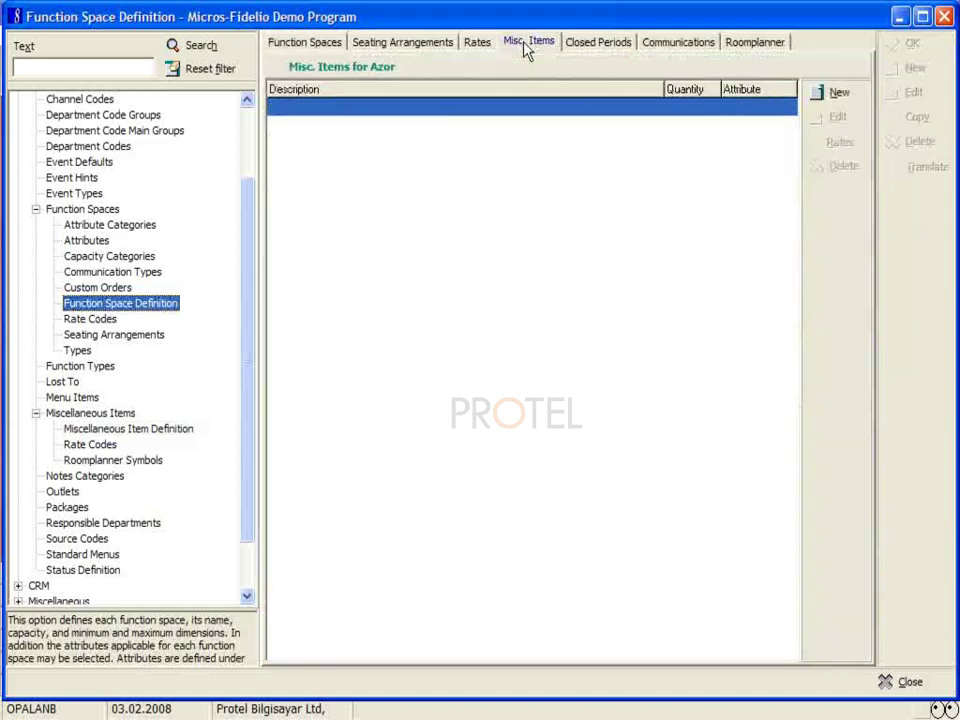
pyautogui.click(333, 46)
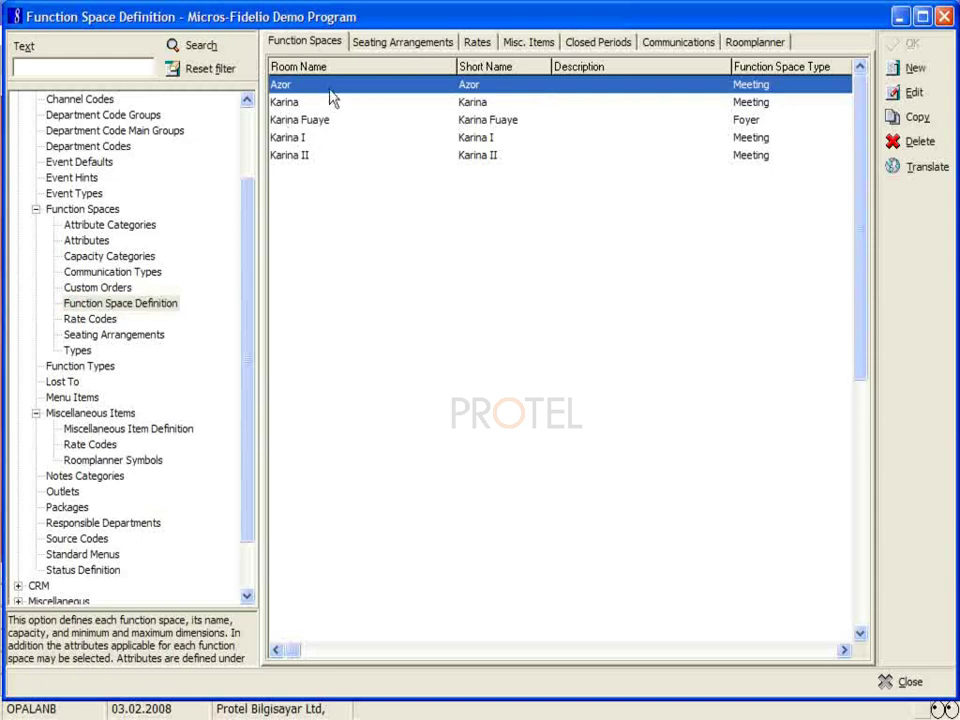
pyautogui.click(537, 45)
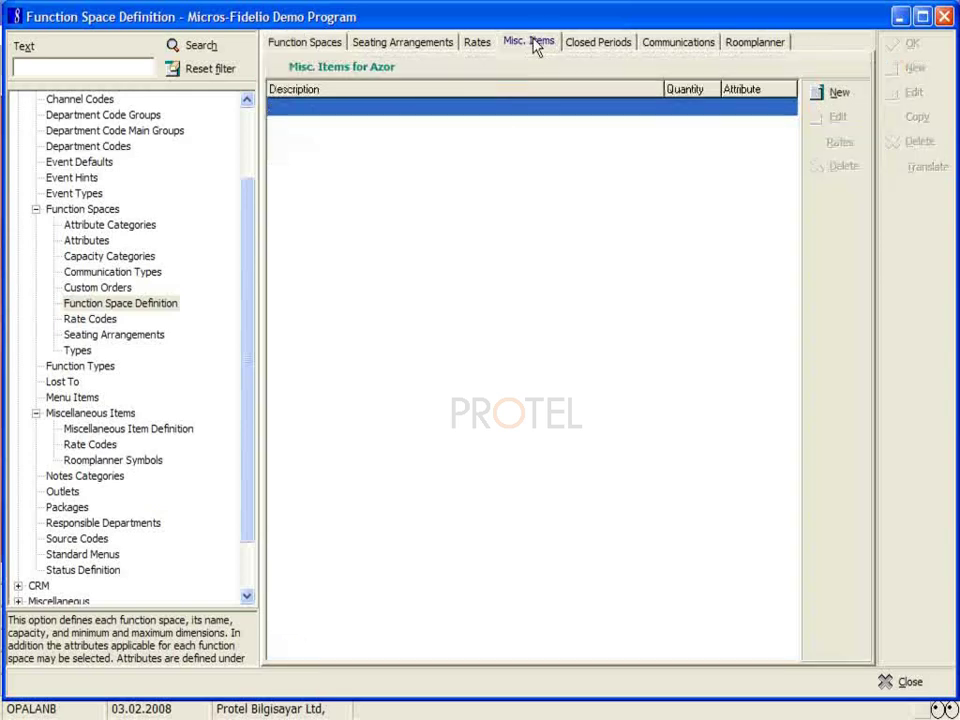
# Step: Assign Flipchart from Teknik Ekipman to Azor with quantity 1 and no attribute, and close the miscellaneous item list
pyautogui.click(836, 93)
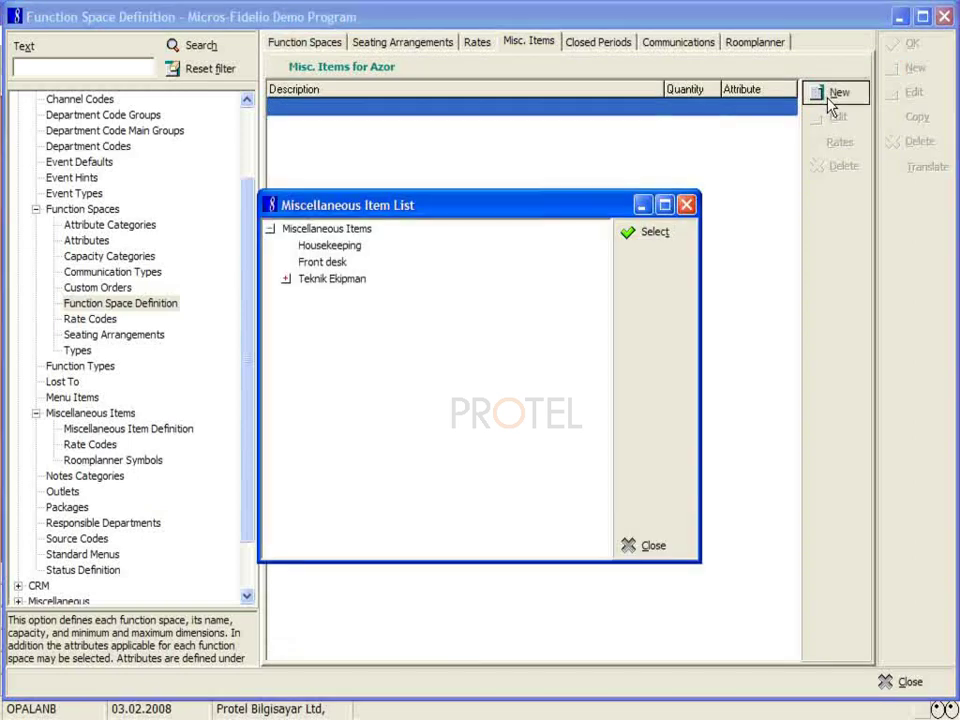
pyautogui.click(285, 281)
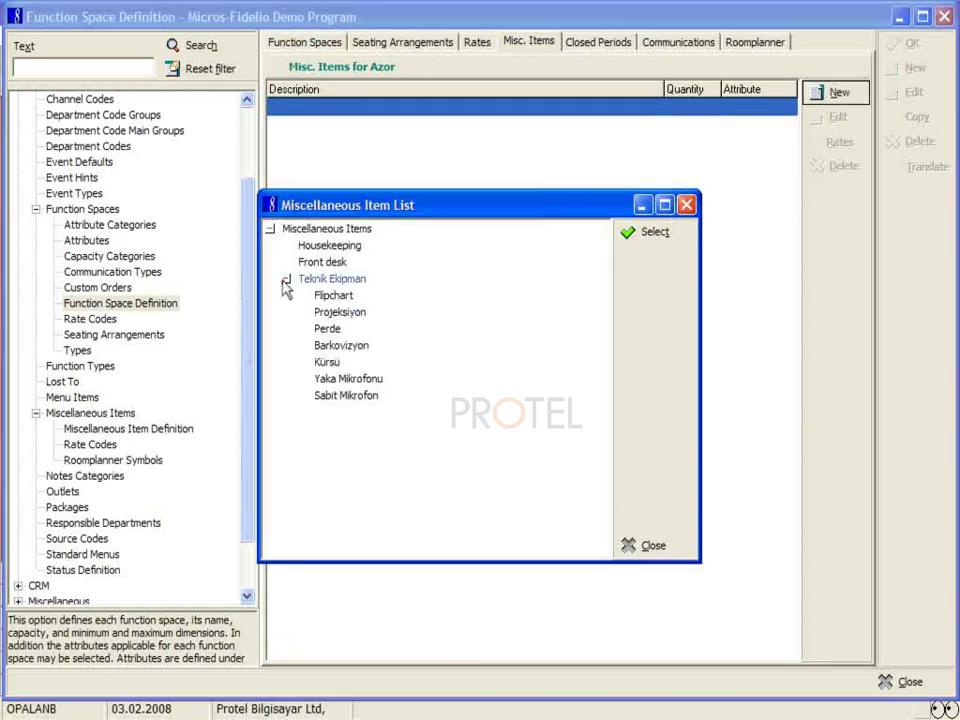
pyautogui.click(333, 300)
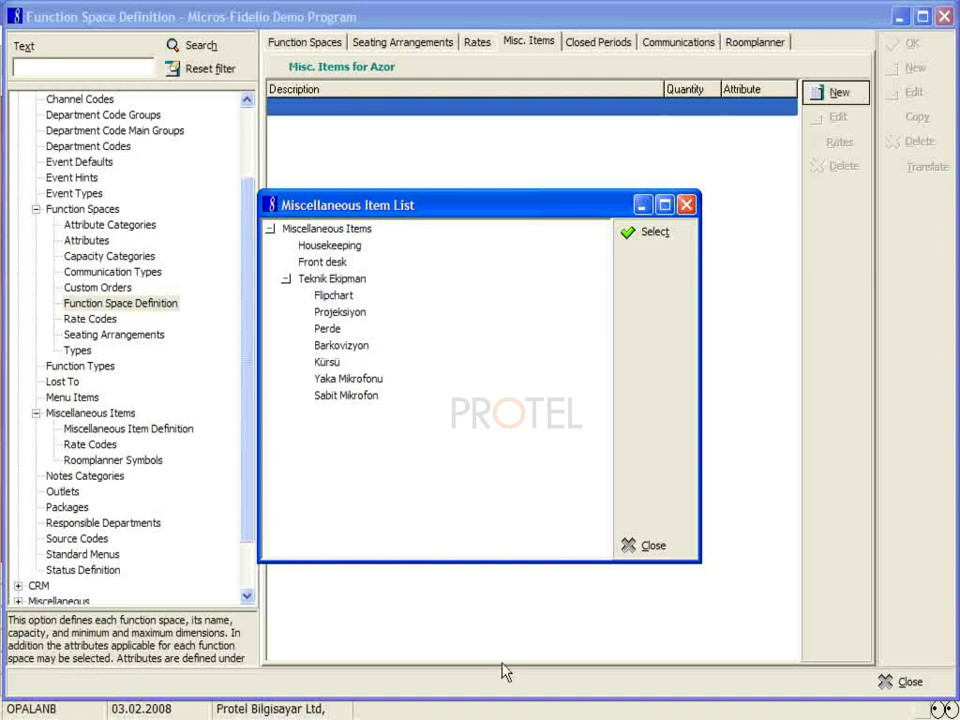
pyautogui.click(335, 300)
pyautogui.click(499, 671)
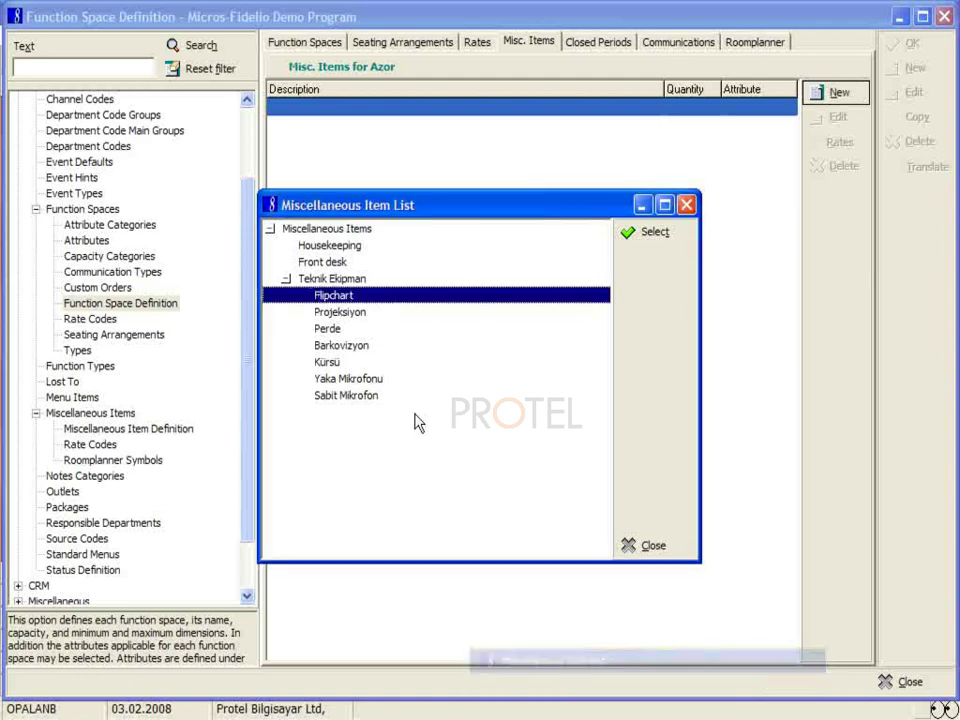
pyautogui.click(660, 234)
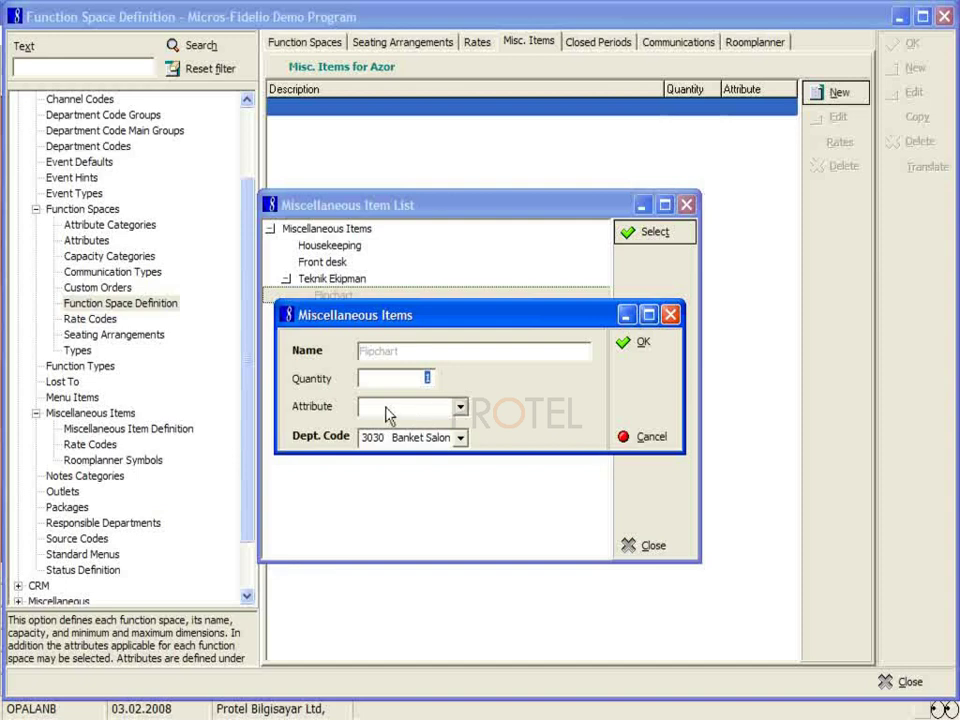
pyautogui.click(462, 413)
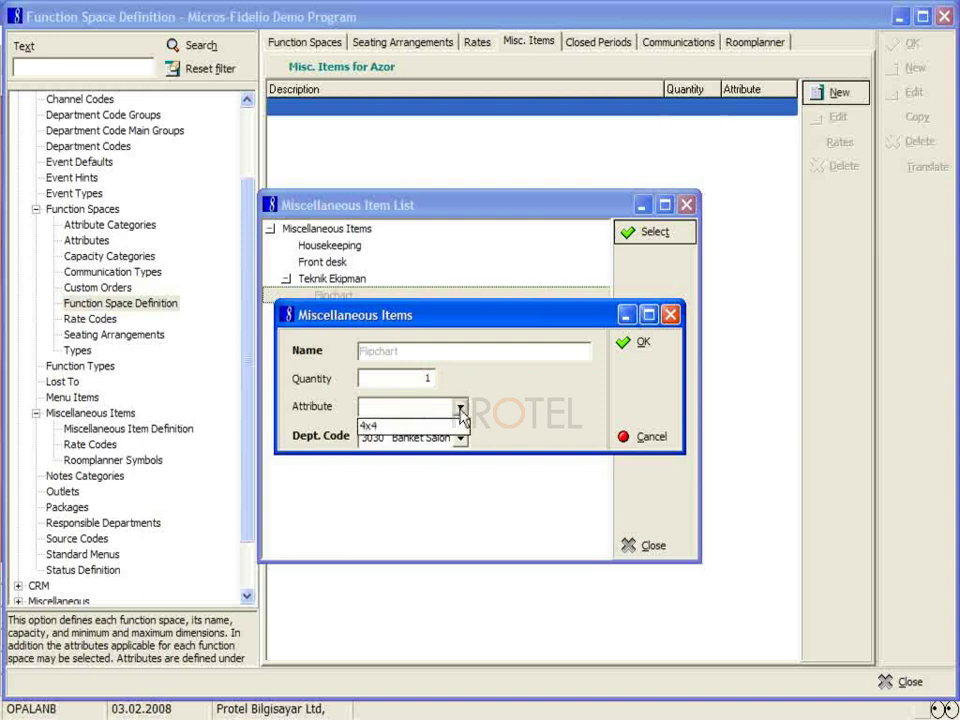
pyautogui.click(409, 409)
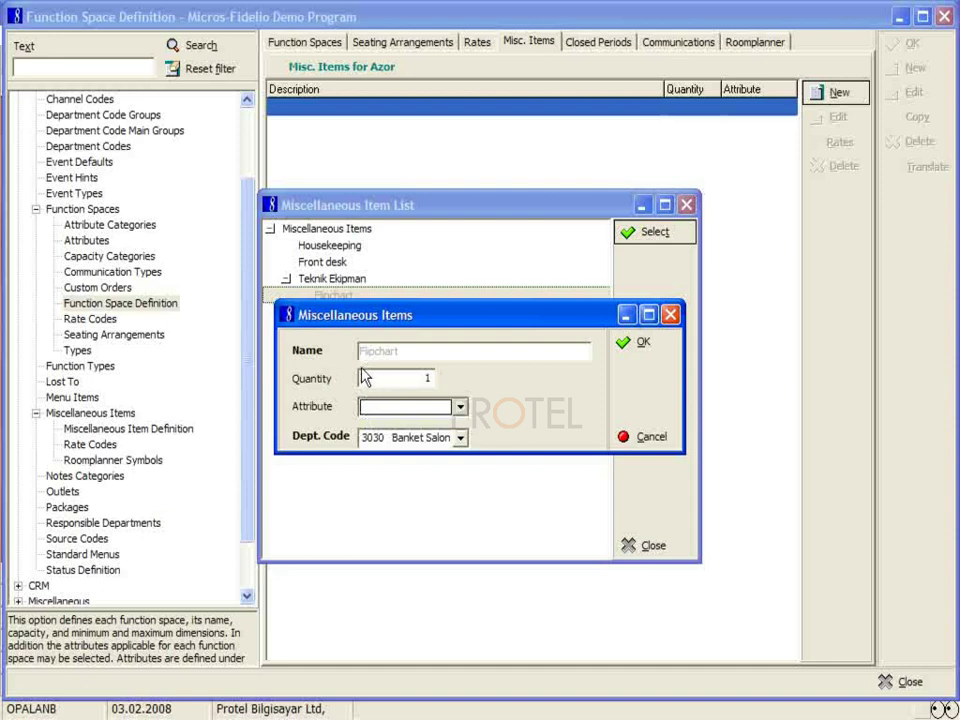
pyautogui.click(643, 344)
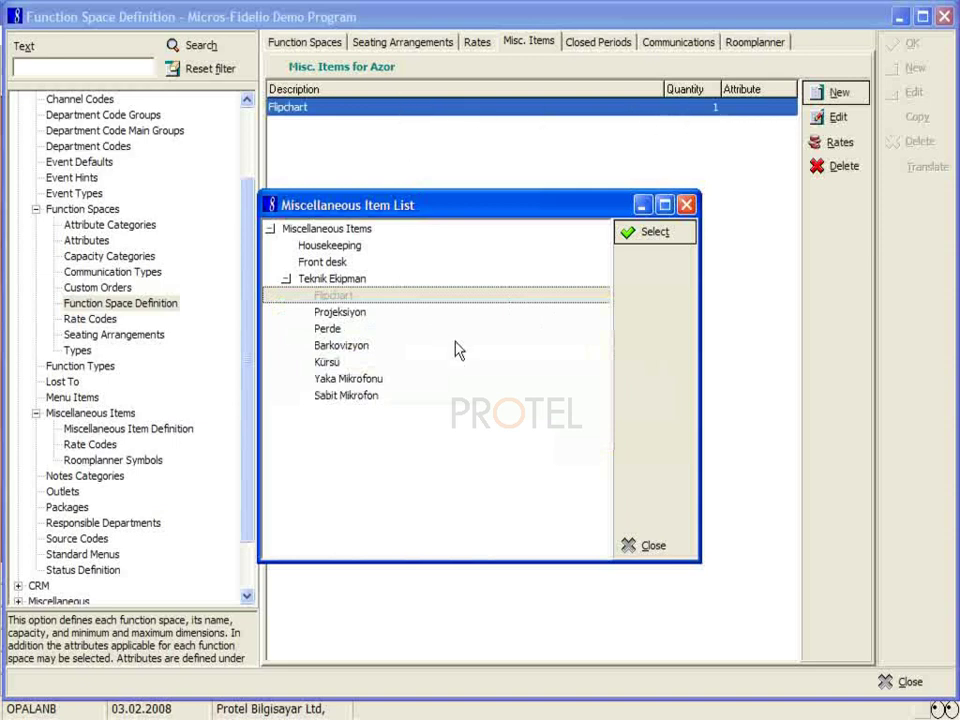
pyautogui.click(648, 547)
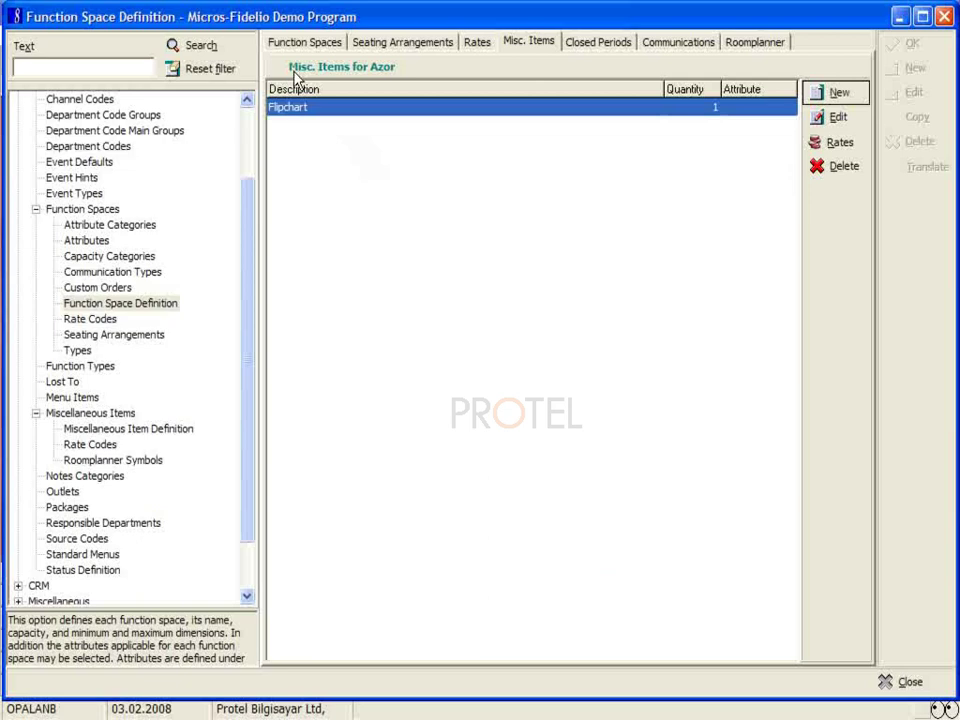
# Step: Assign Perde from Teknik Ekipman to the Karina I function space with quantity 1 and department code 3030 Banket Salon
pyautogui.click(306, 42)
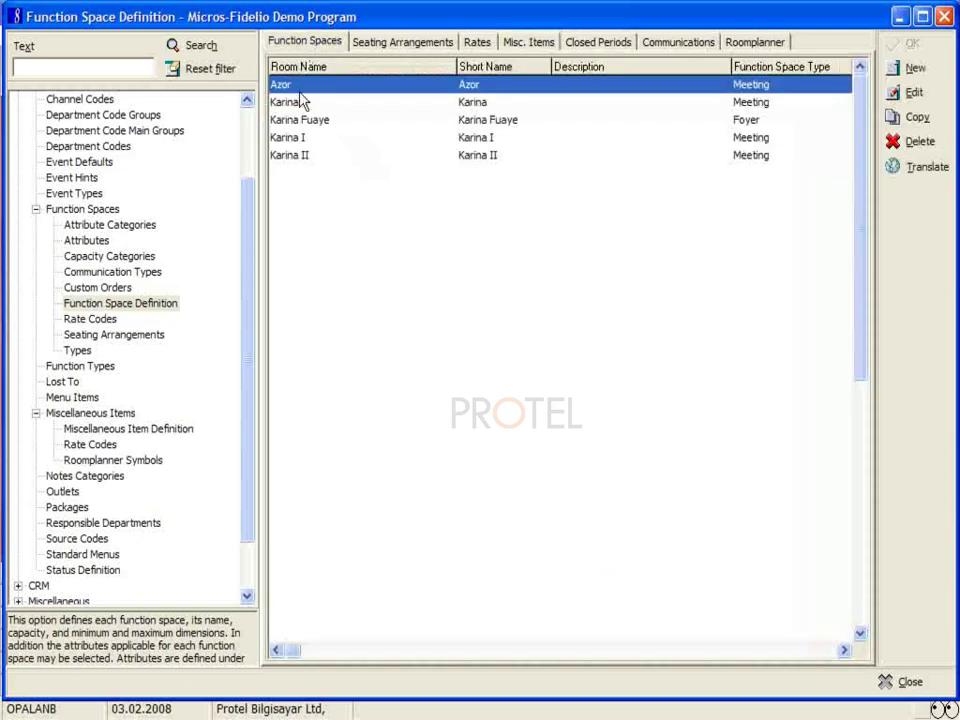
pyautogui.click(302, 143)
pyautogui.click(297, 155)
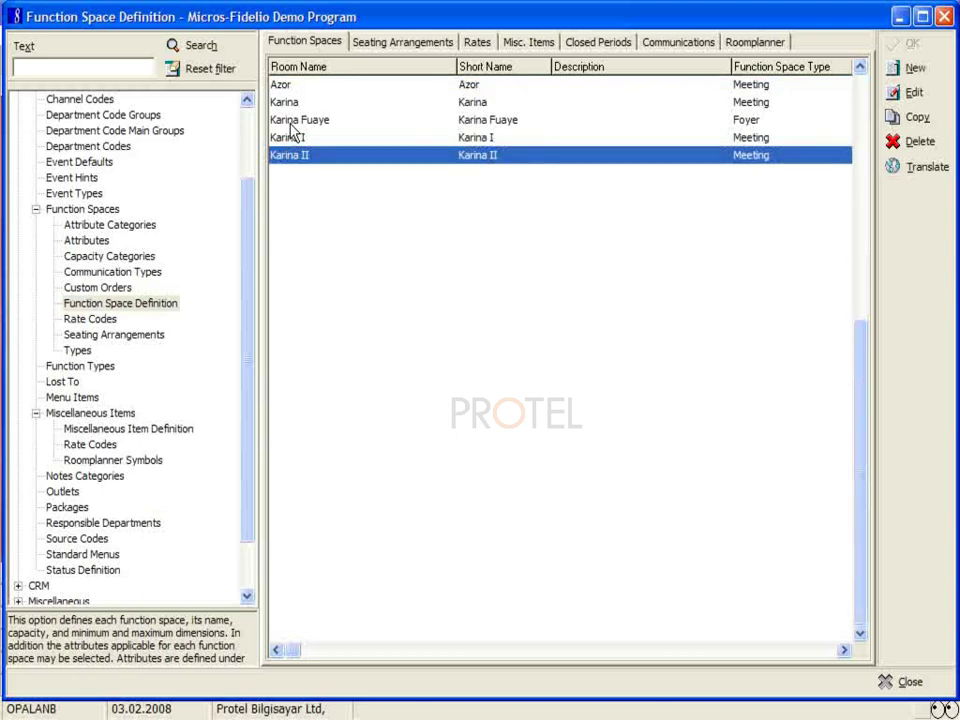
pyautogui.click(292, 137)
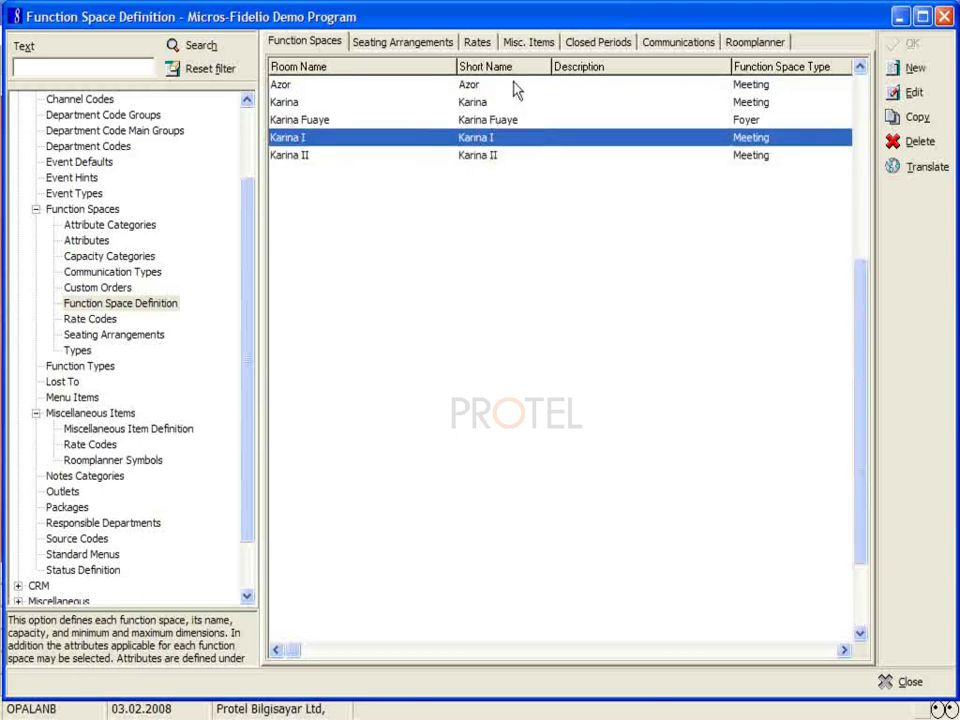
pyautogui.click(522, 47)
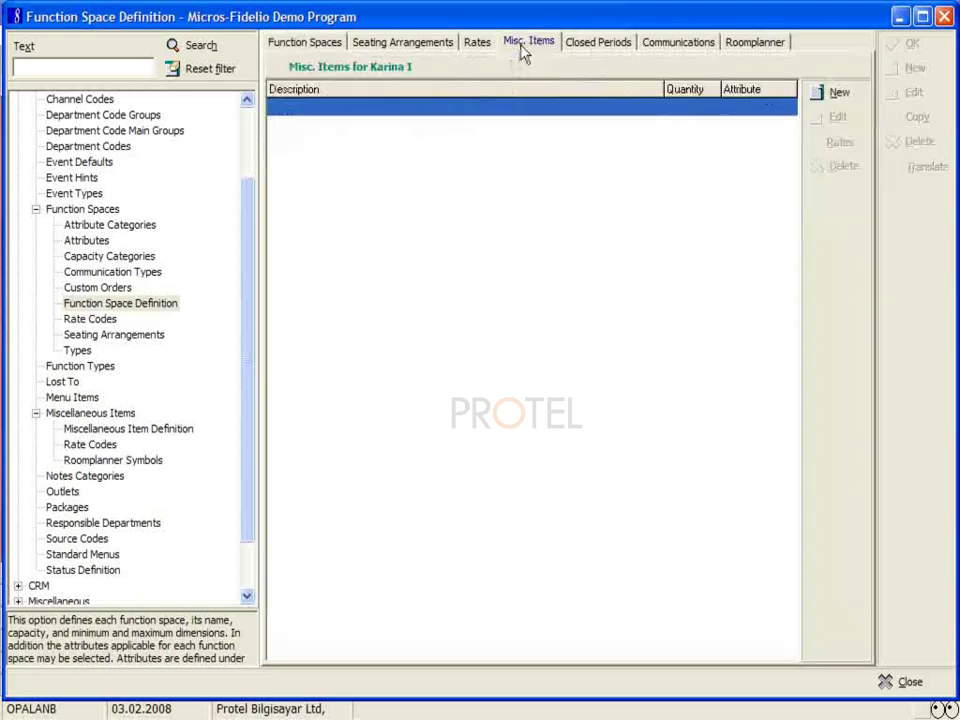
pyautogui.click(828, 98)
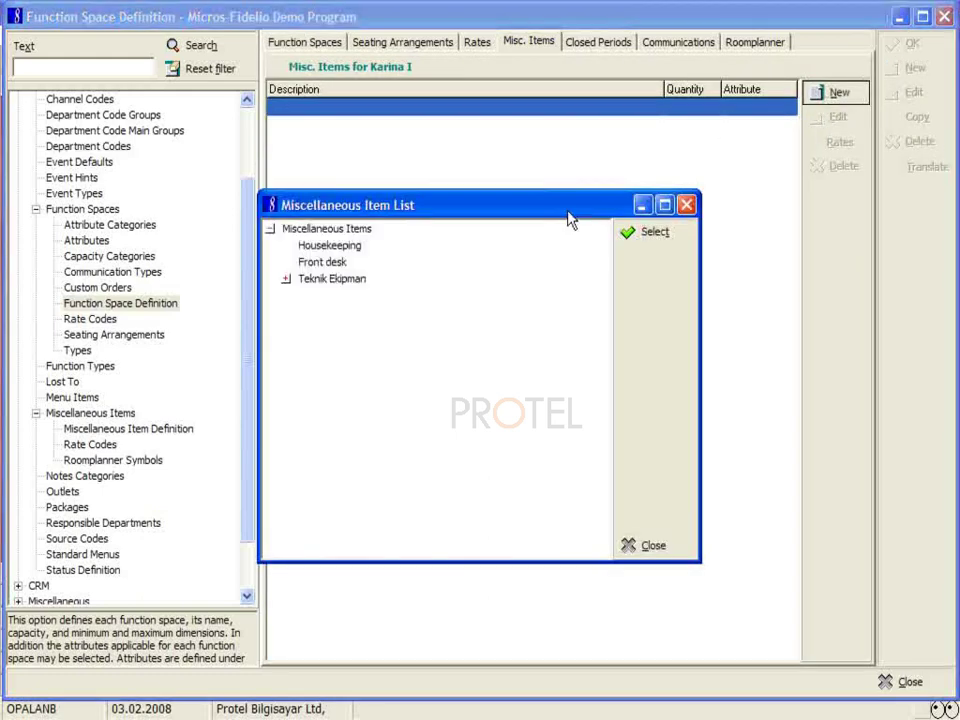
pyautogui.click(286, 280)
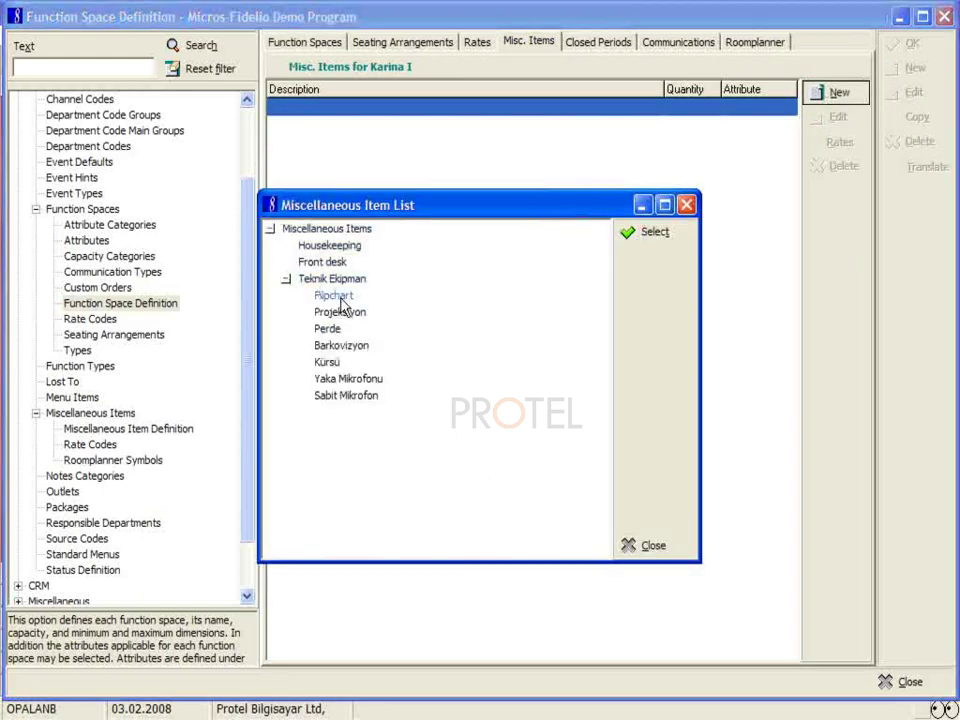
pyautogui.click(328, 327)
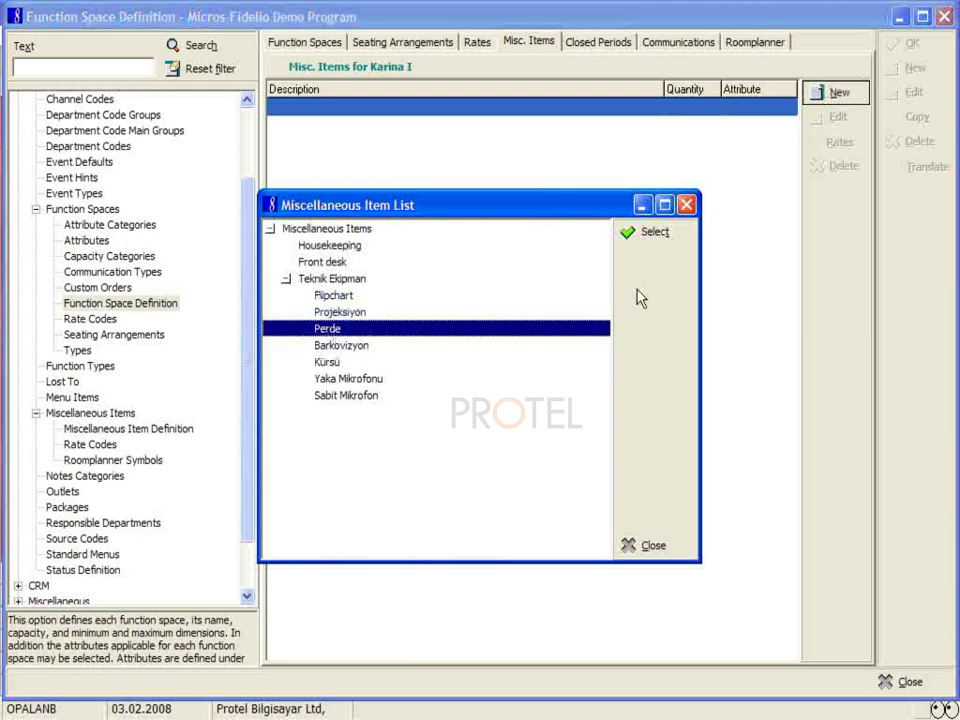
pyautogui.click(652, 232)
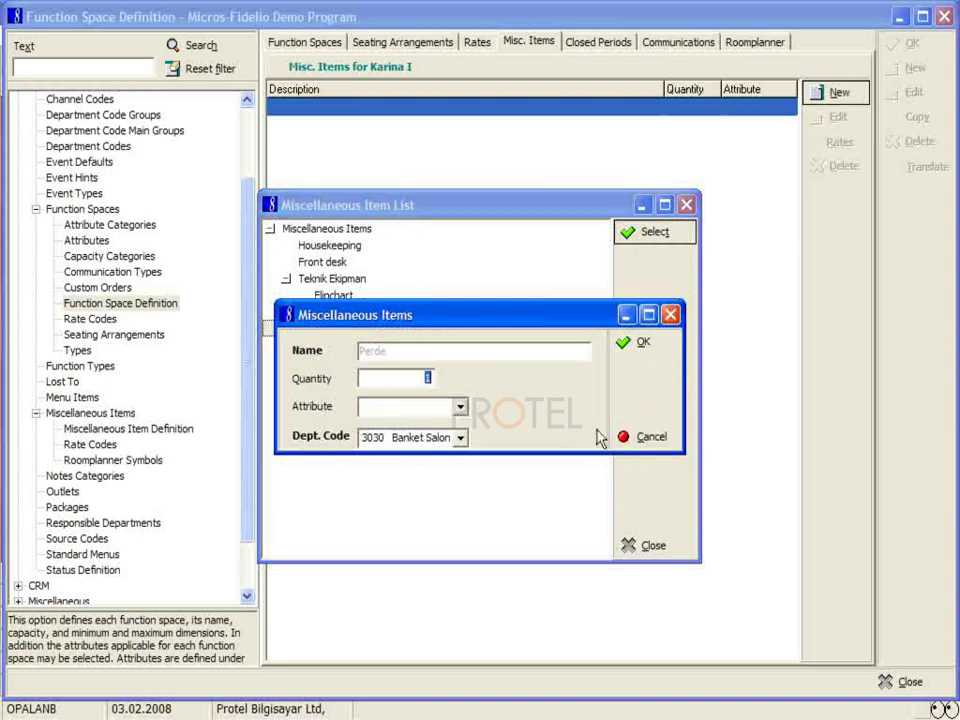
pyautogui.click(624, 347)
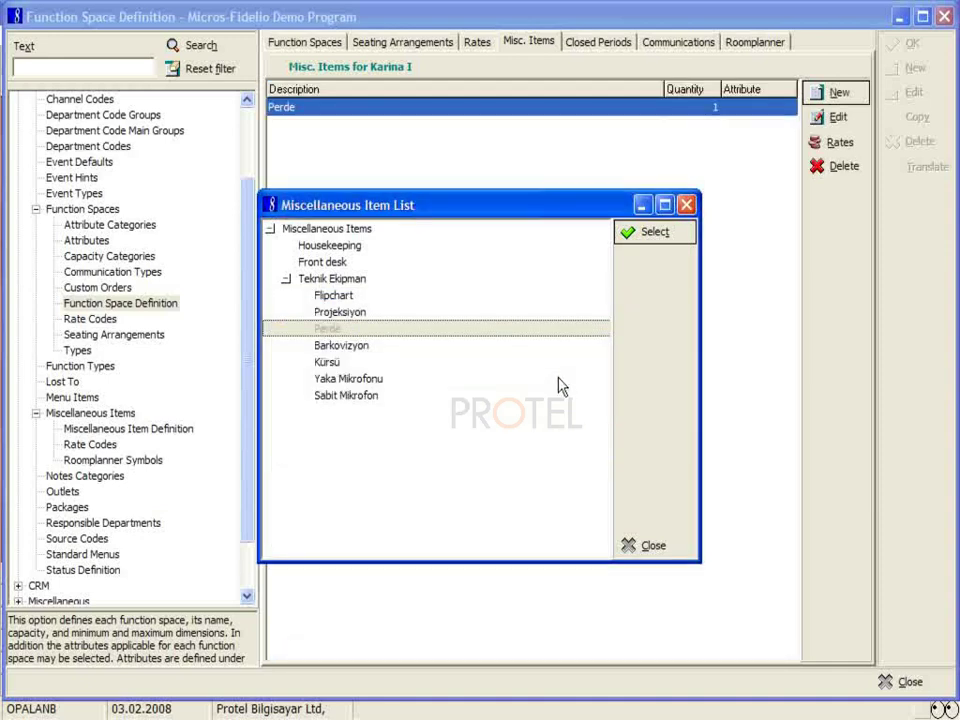
pyautogui.click(326, 347)
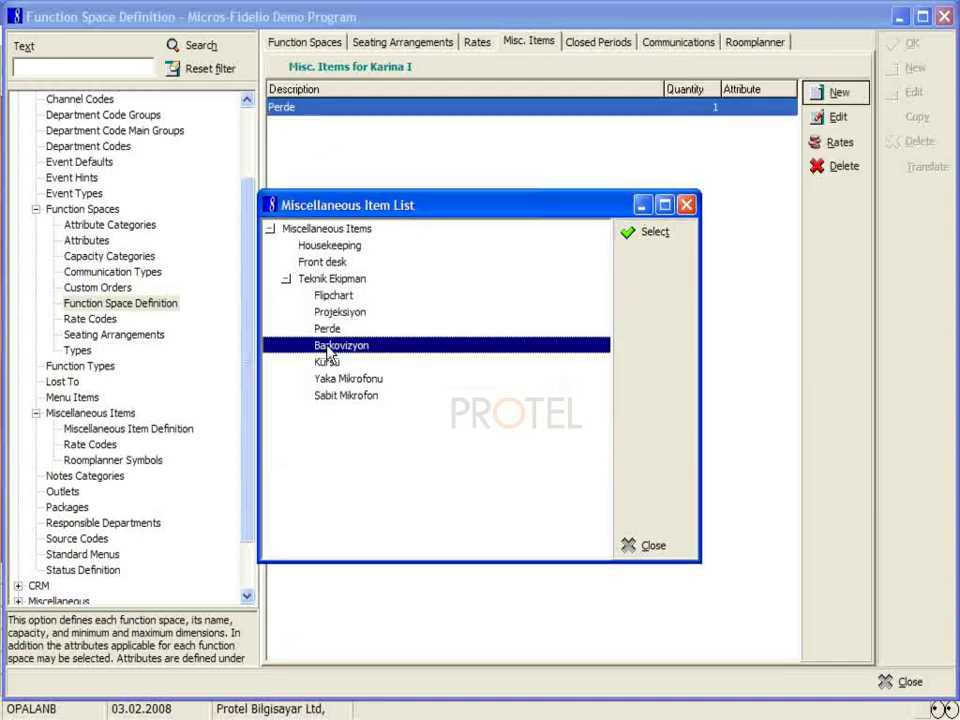
pyautogui.click(650, 235)
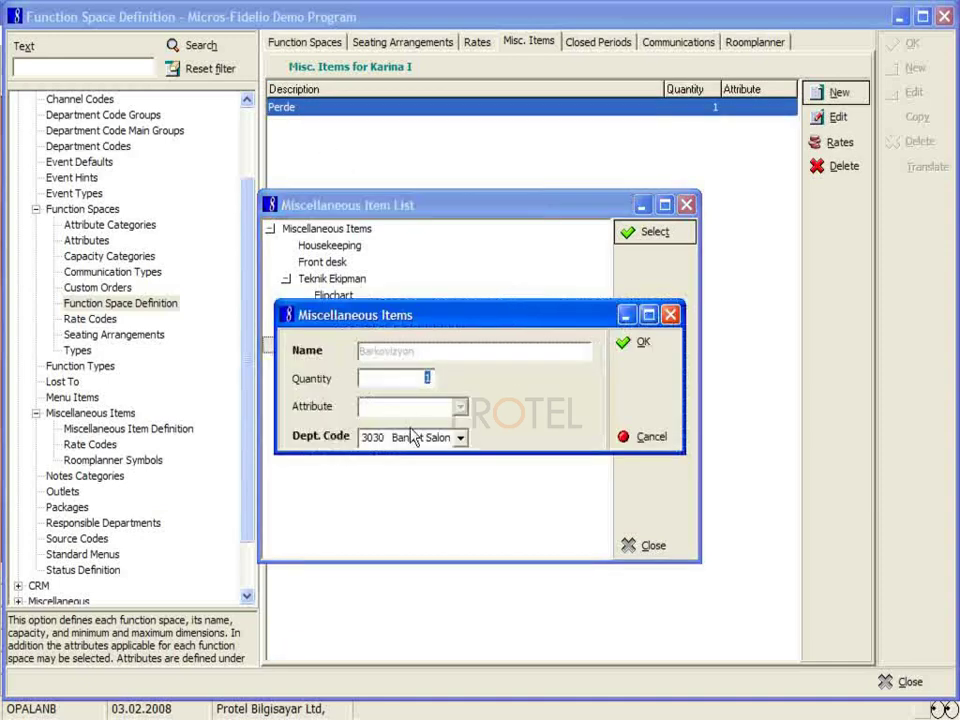
pyautogui.click(636, 344)
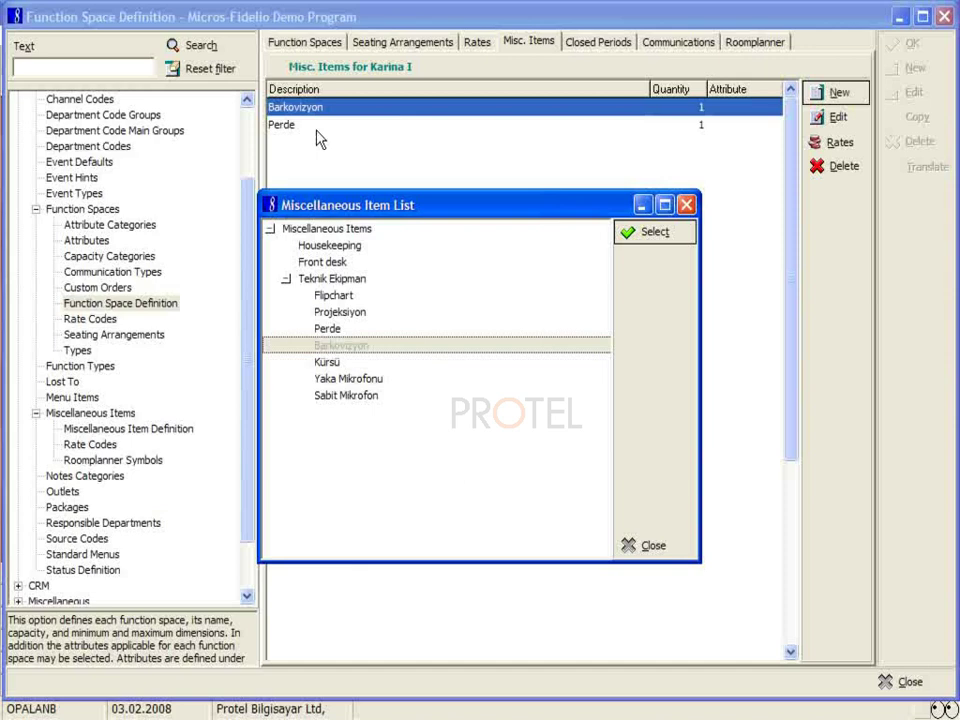
pyautogui.click(650, 548)
# Step: Assign Perde from Teknik Ekipman to the Karina II function space with quantity 1 and department code 3030 Banket Salon
pyautogui.click(326, 45)
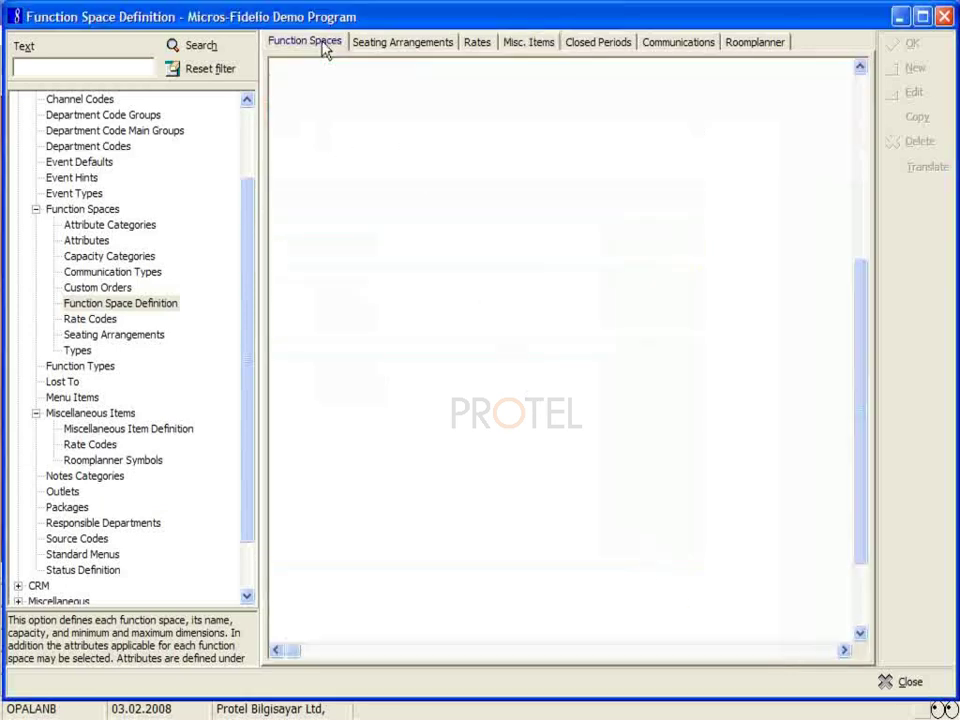
pyautogui.click(320, 158)
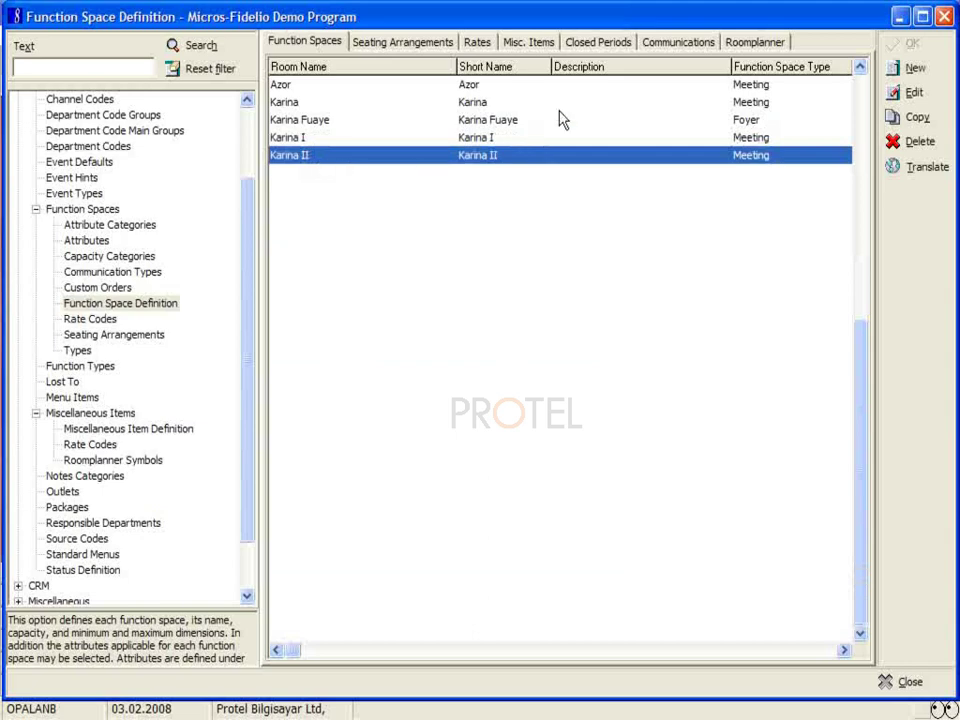
pyautogui.click(530, 42)
pyautogui.click(818, 95)
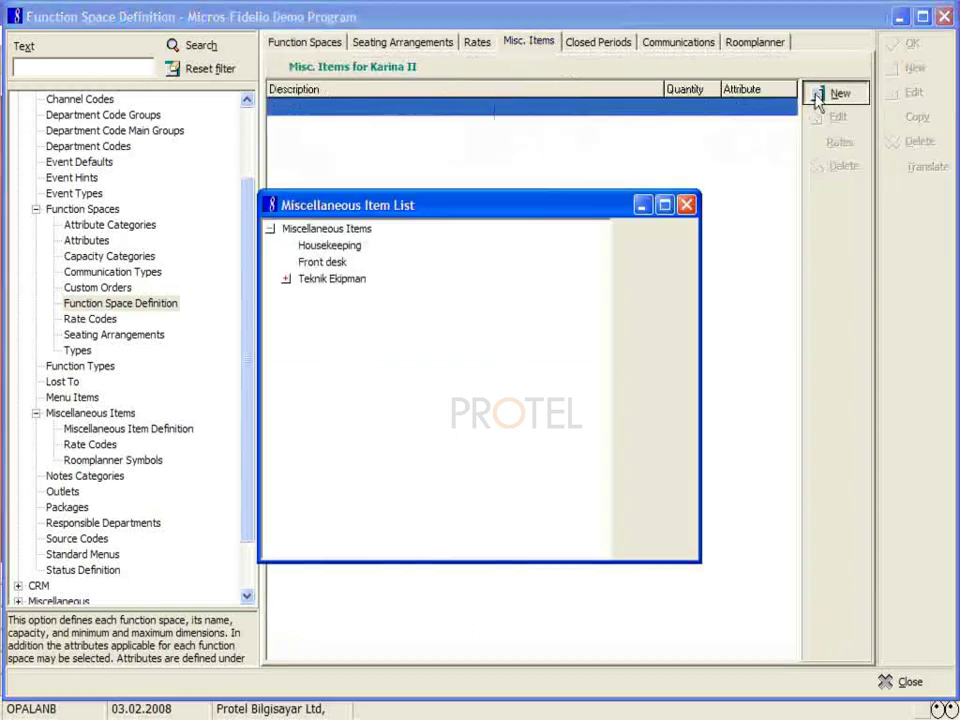
pyautogui.click(286, 279)
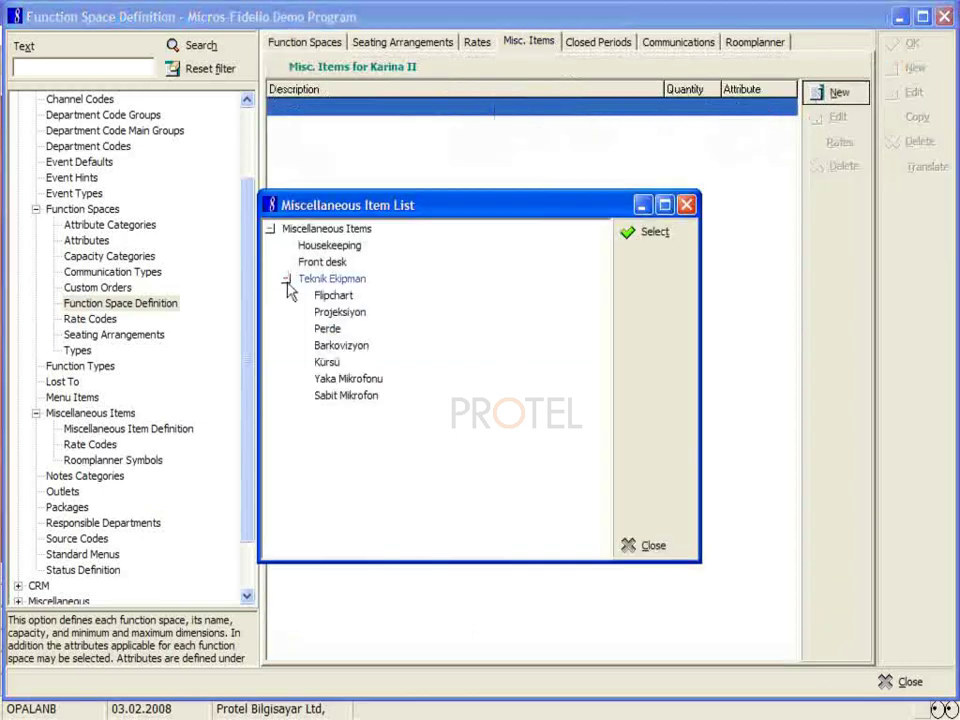
pyautogui.click(322, 329)
pyautogui.click(650, 235)
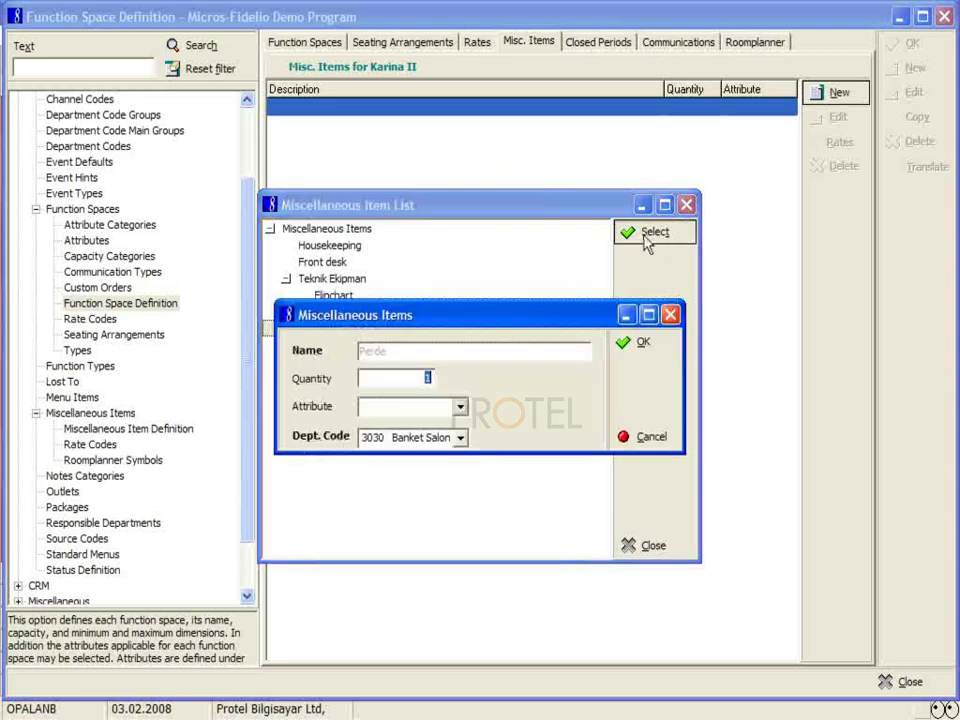
pyautogui.click(636, 343)
# Step: Assign Barkovizyon to Karina II with quantity 1 and close the miscellaneous item list
pyautogui.click(341, 347)
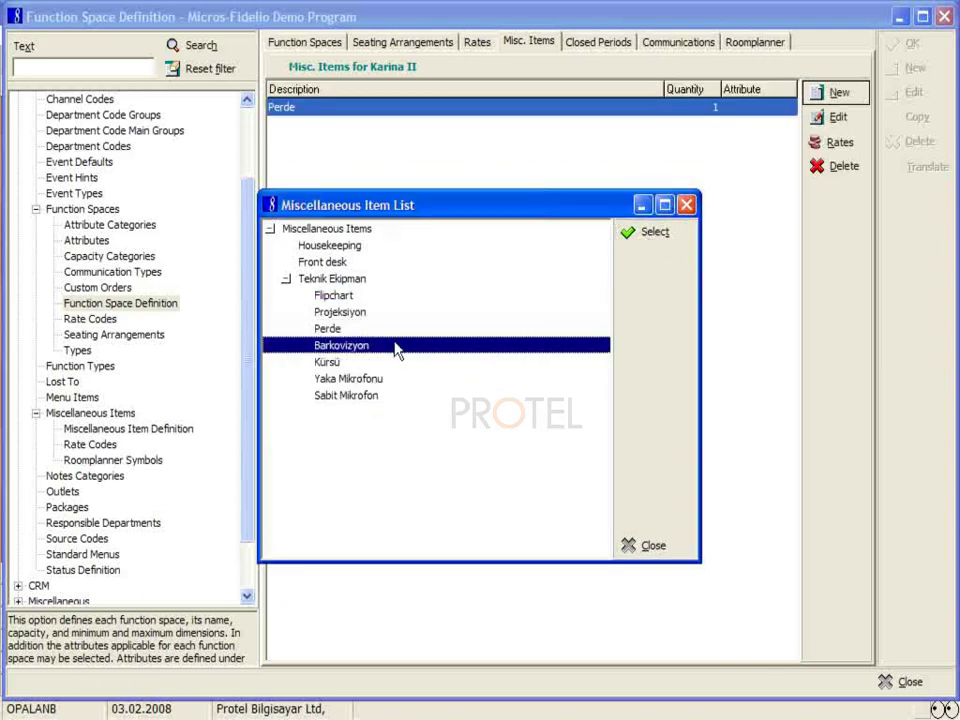
pyautogui.click(648, 233)
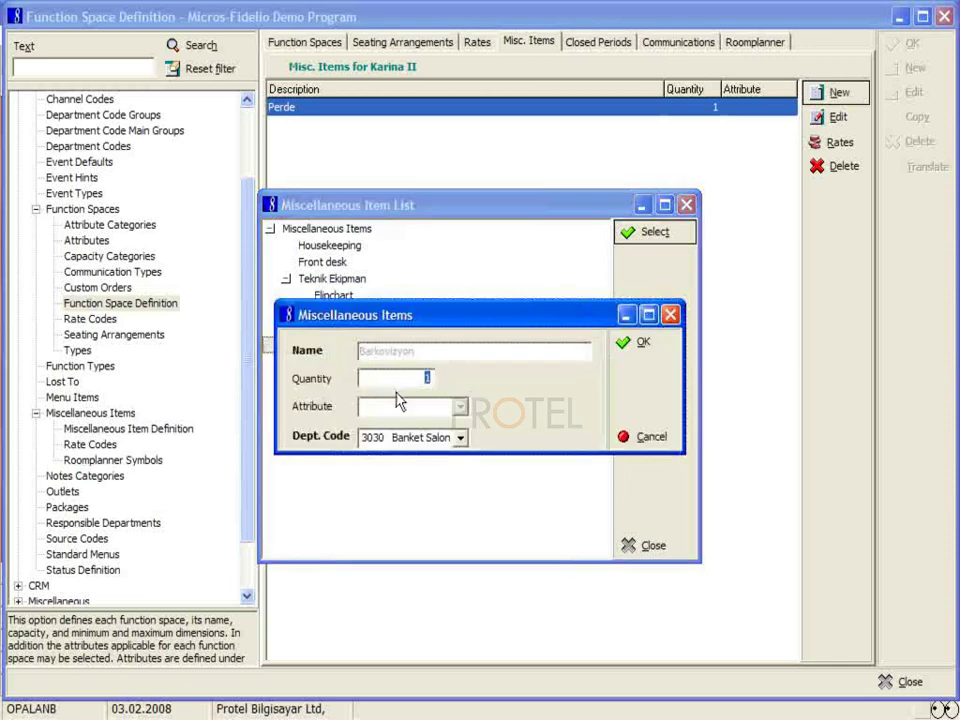
pyautogui.click(636, 341)
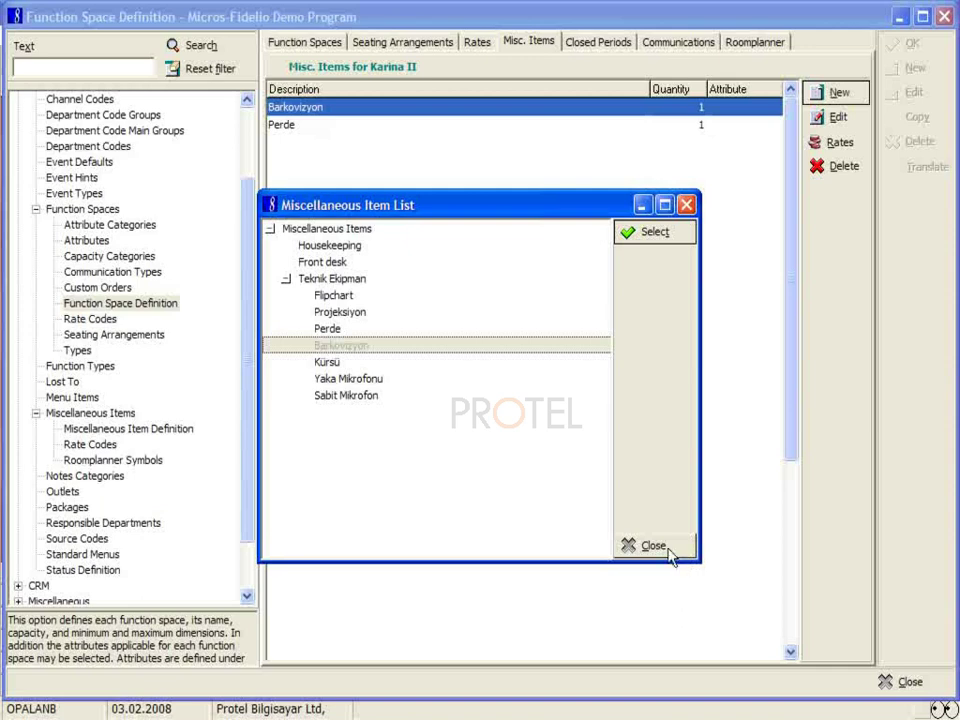
pyautogui.click(669, 549)
# Step: Look over the items assigned to Karina II and display the room's closed periods
pyautogui.click(328, 122)
pyautogui.click(334, 115)
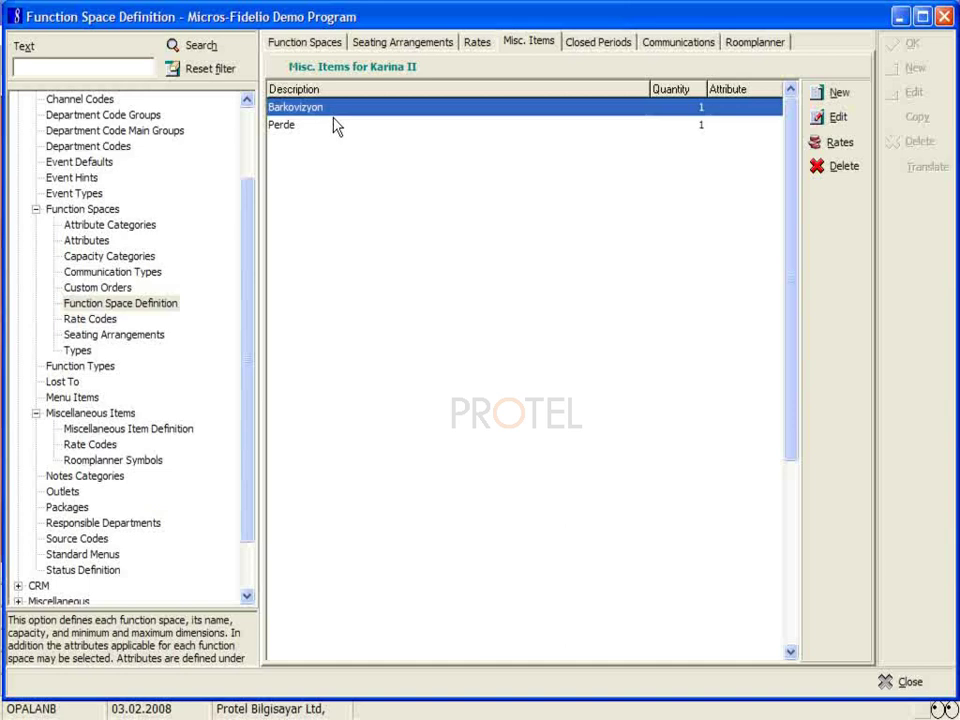
pyautogui.click(306, 43)
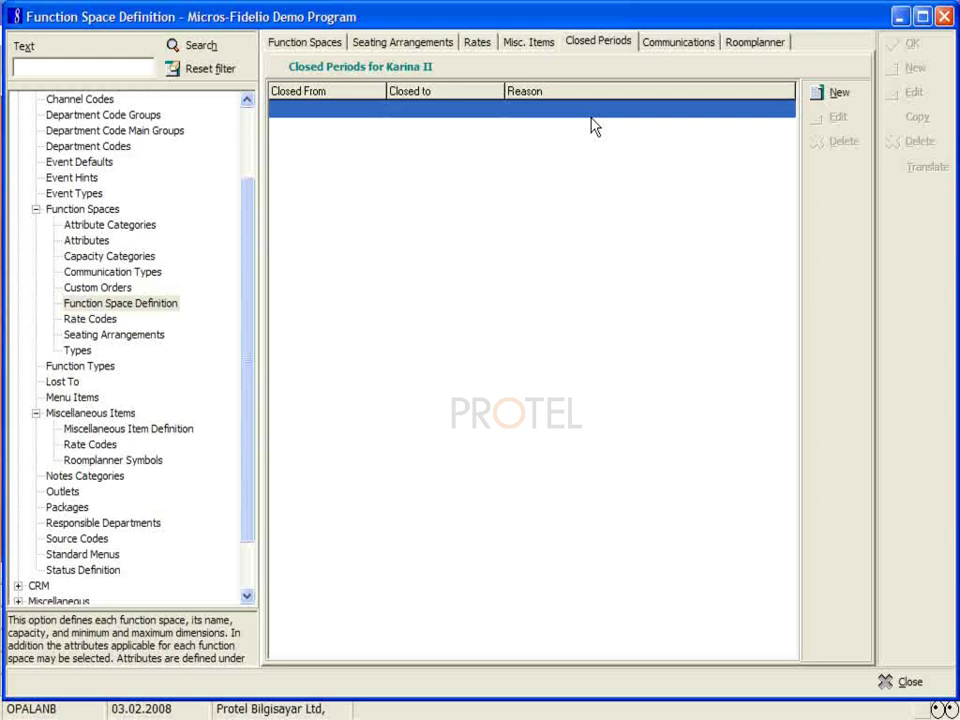
# Step: Examine the date, time and reason fields of a new closed period for Karina II, and discard the entry without saving
pyautogui.click(836, 100)
pyautogui.moveTo(497, 321); pyautogui.dragTo(528, 186)
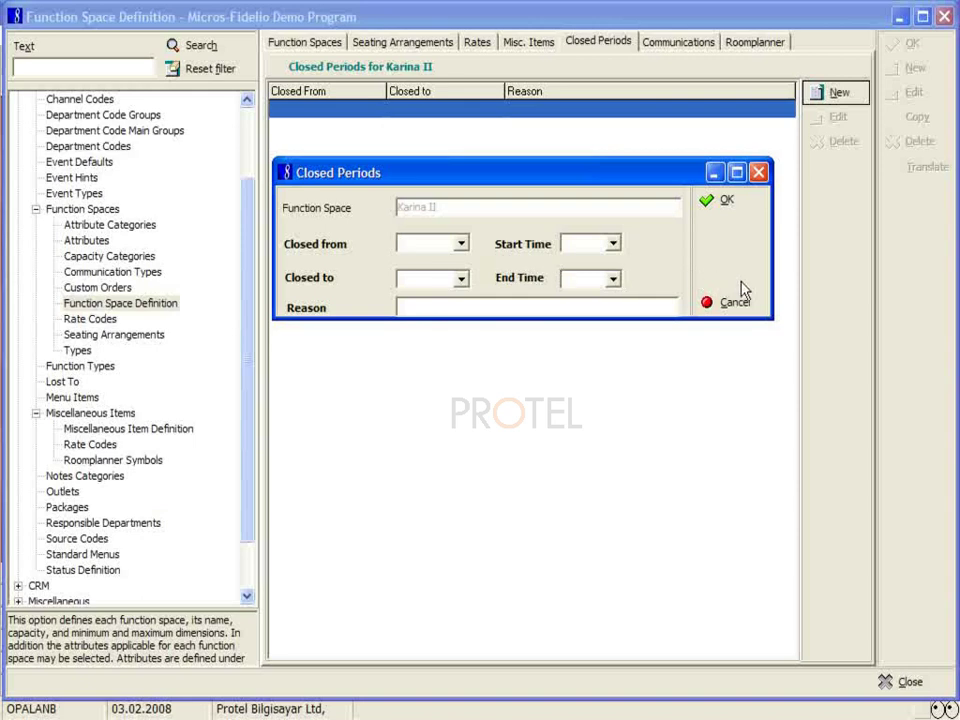
pyautogui.click(461, 243)
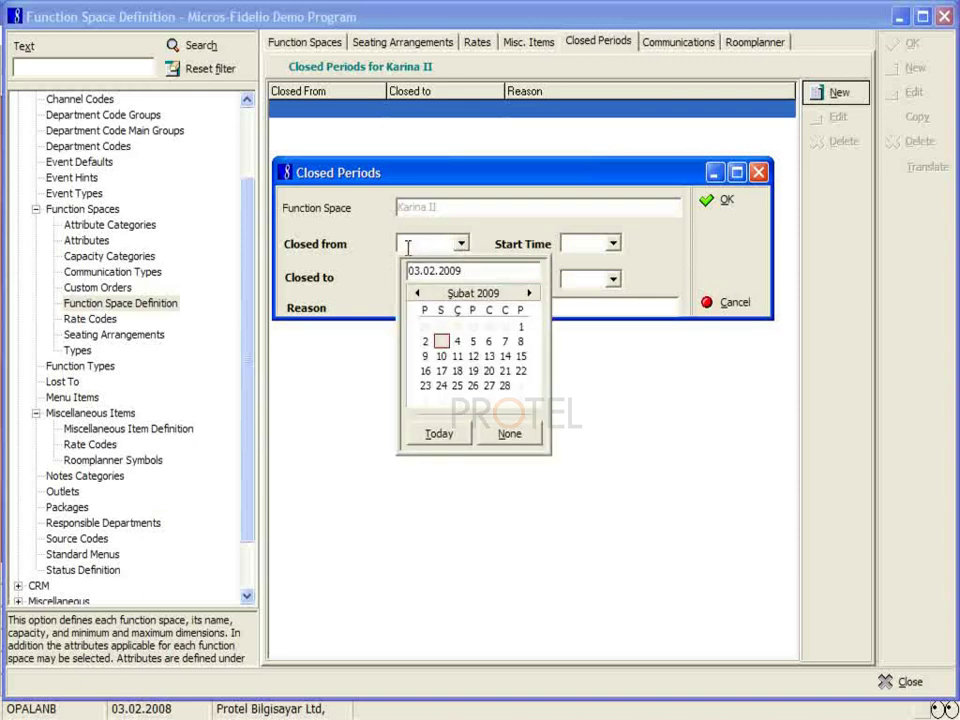
pyautogui.click(536, 439)
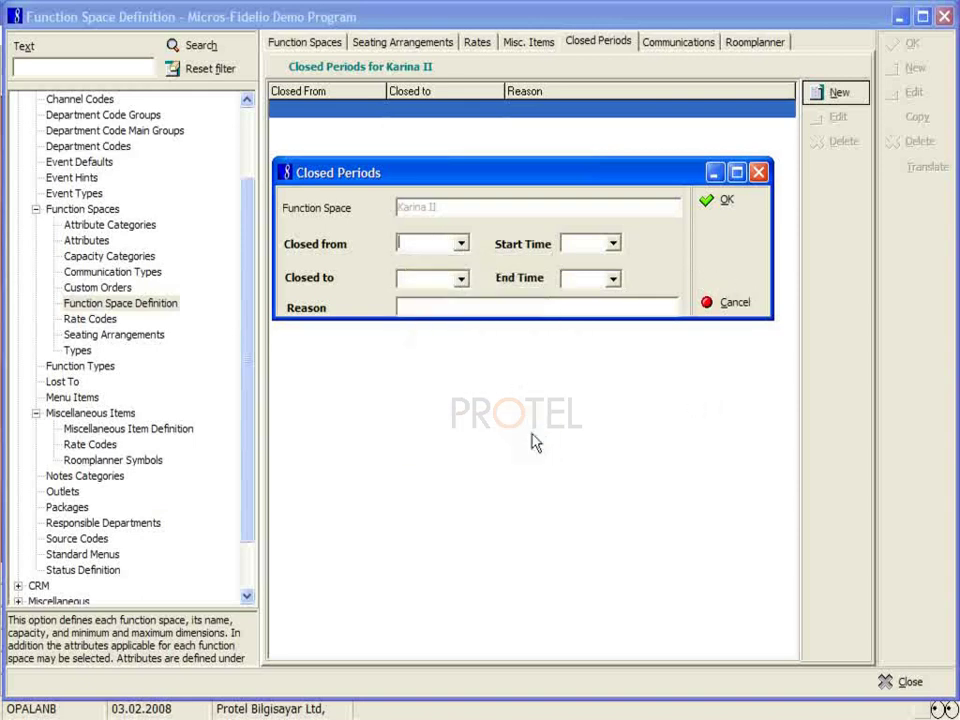
pyautogui.click(461, 279)
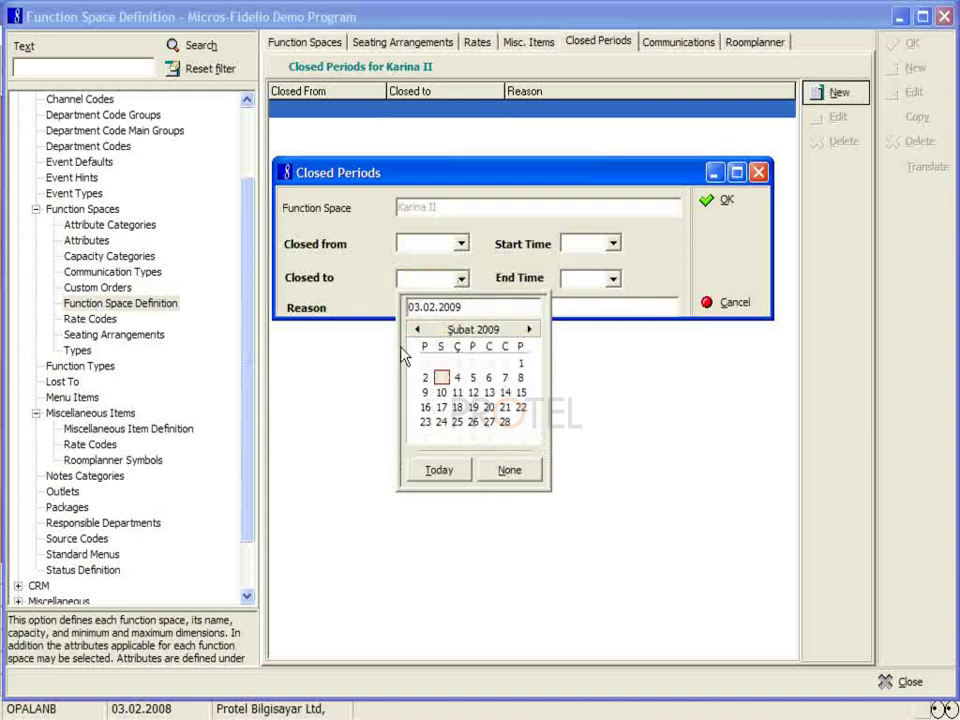
pyautogui.click(532, 474)
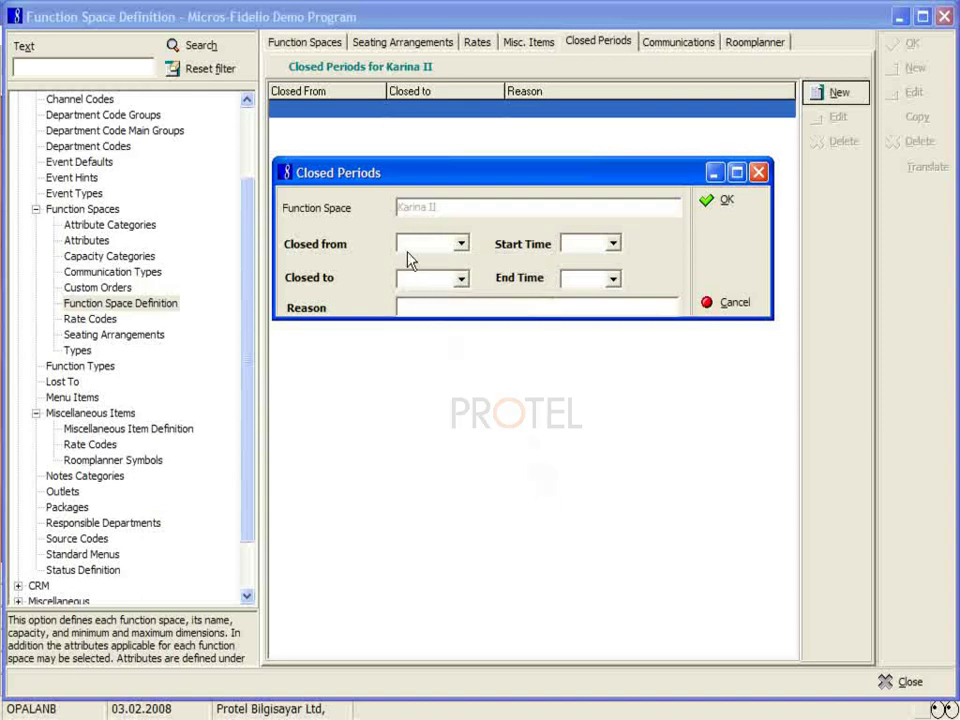
pyautogui.click(613, 243)
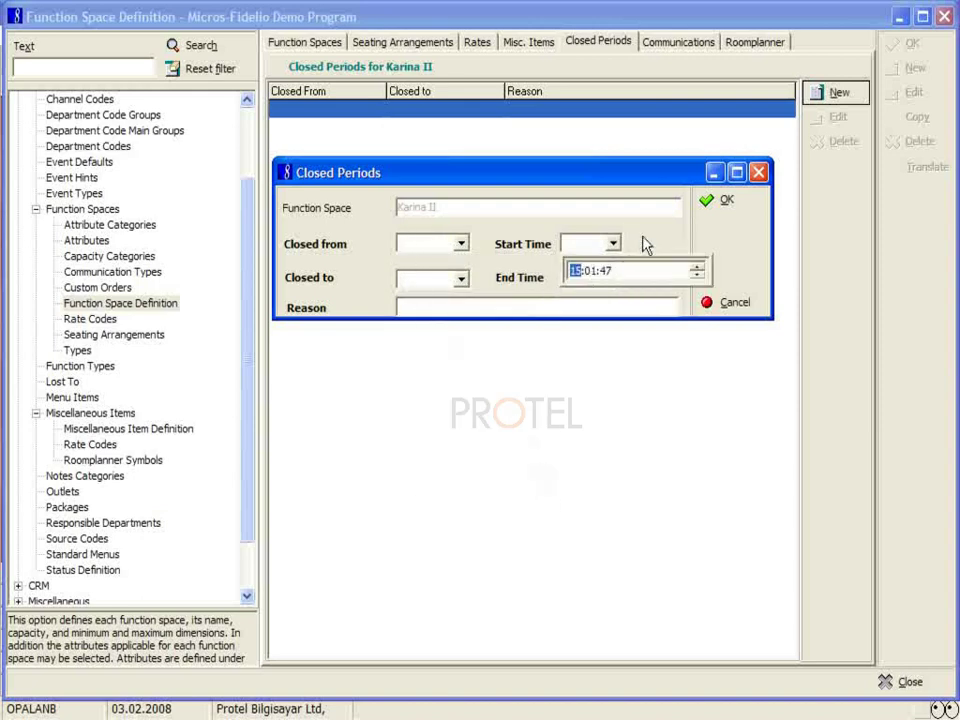
pyautogui.click(643, 244)
pyautogui.click(426, 305)
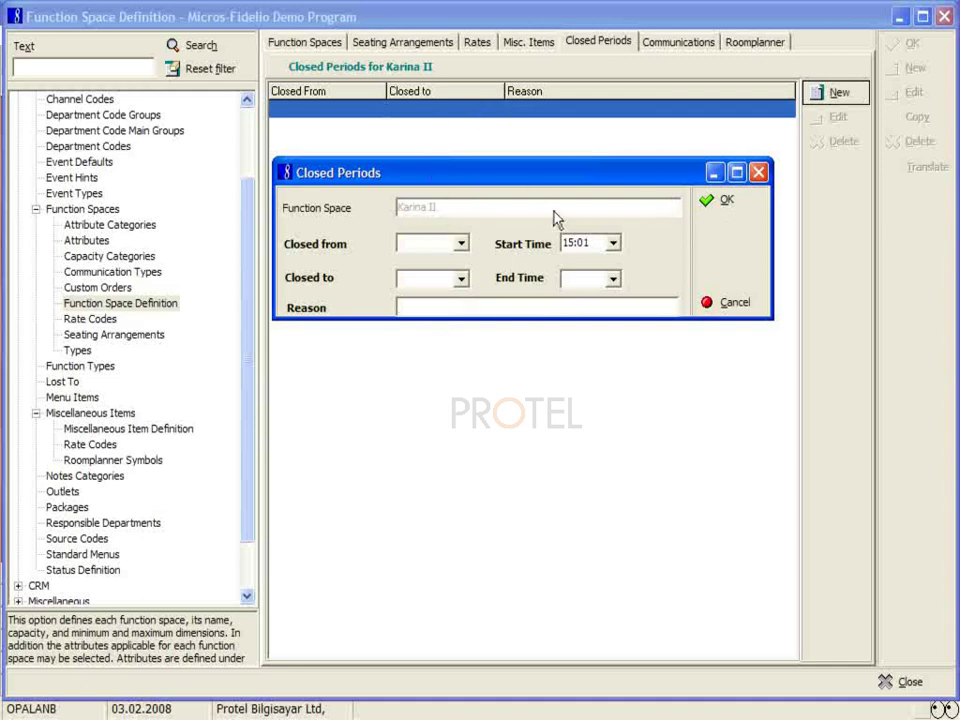
pyautogui.click(726, 304)
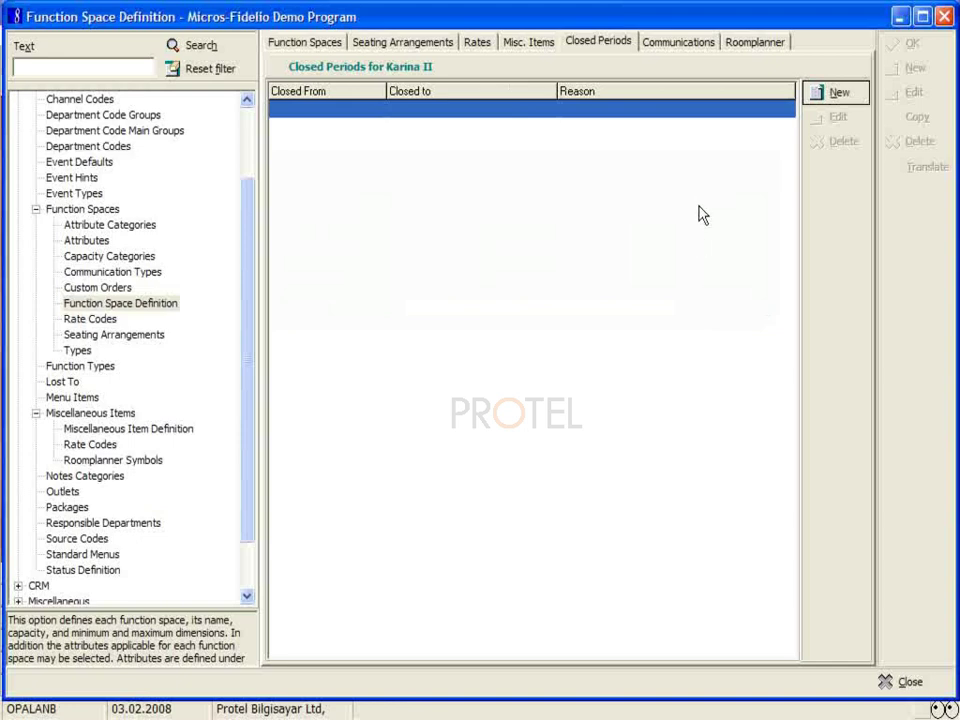
# Step: Examine the type choices and value field of a new communication entry for Karina II, and discard the entry
pyautogui.click(668, 48)
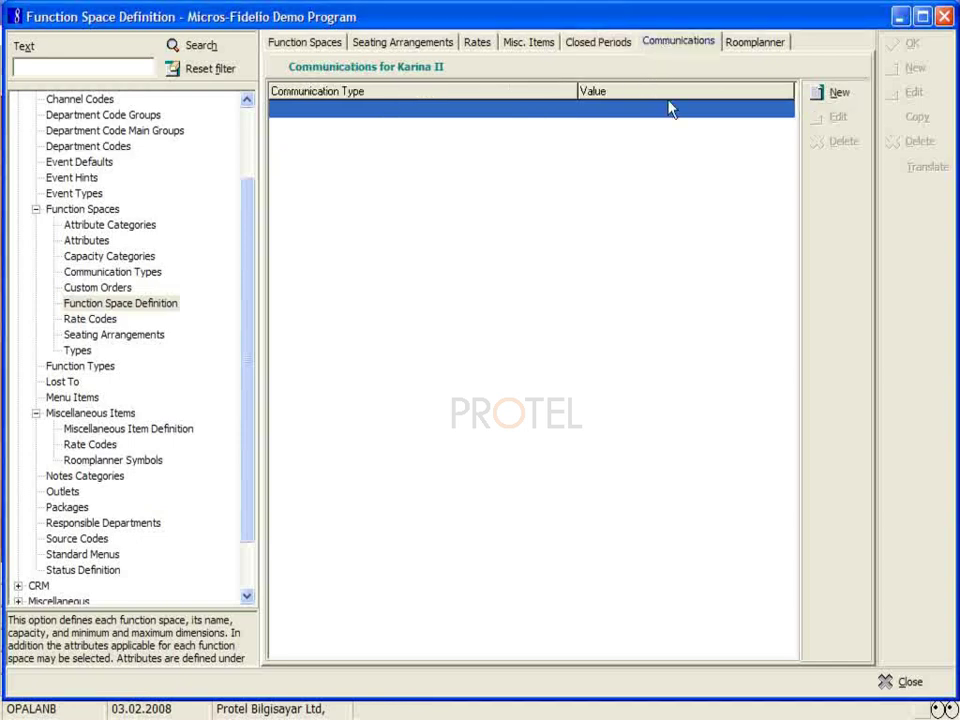
pyautogui.click(833, 93)
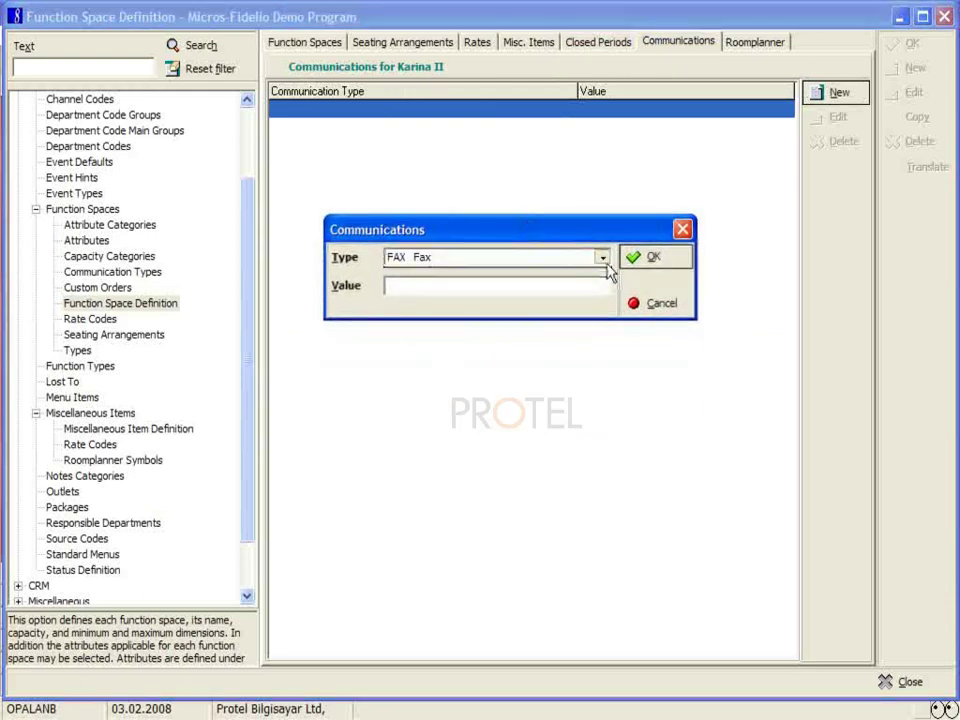
pyautogui.click(603, 258)
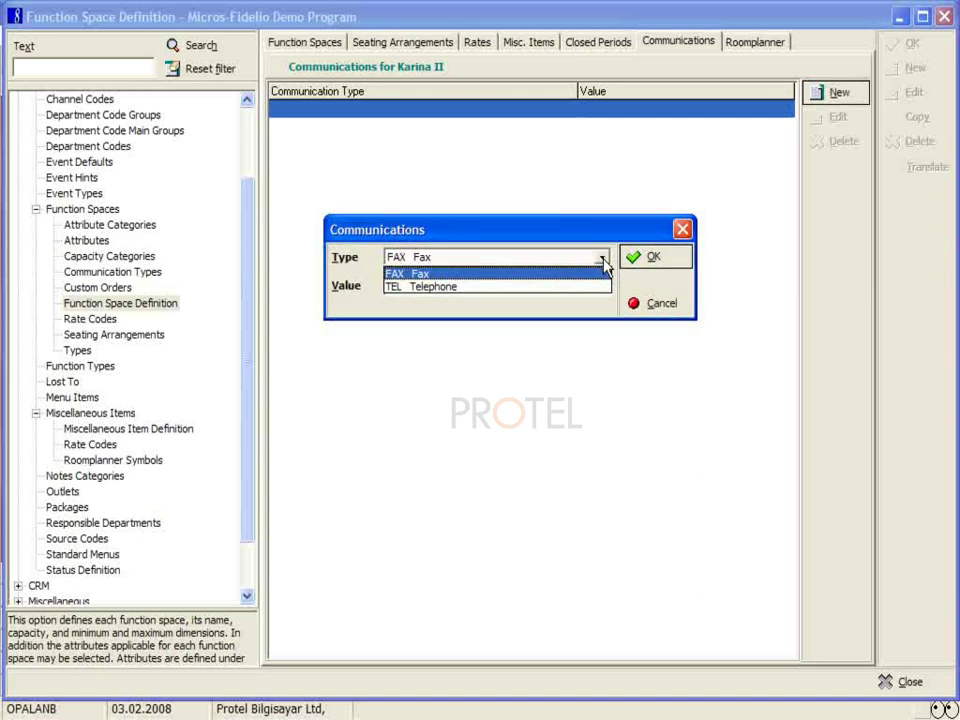
pyautogui.click(585, 273)
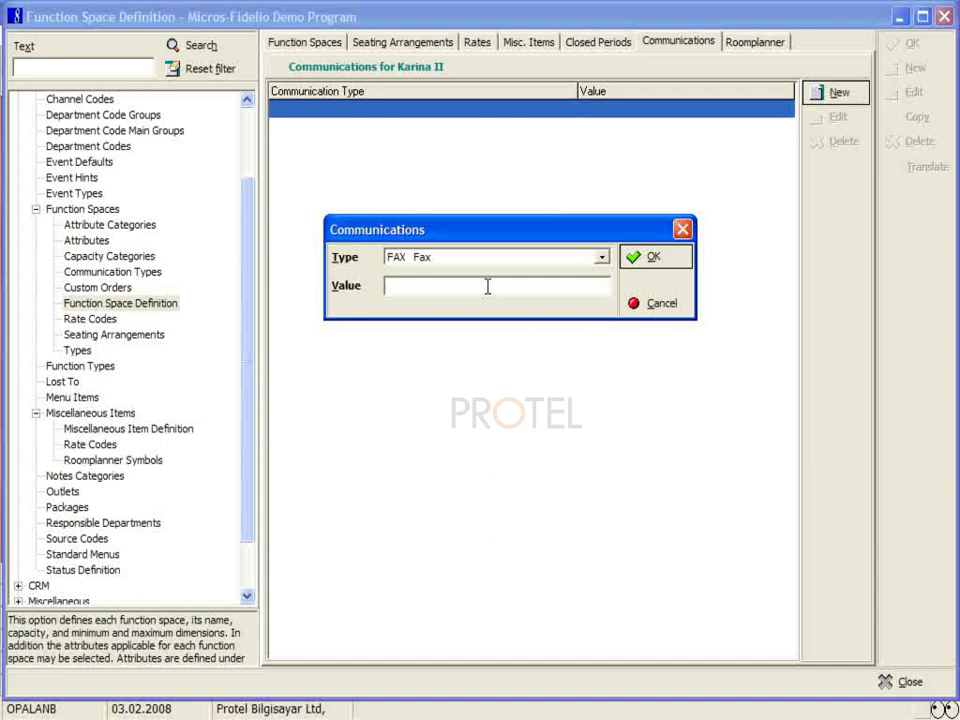
pyautogui.click(665, 302)
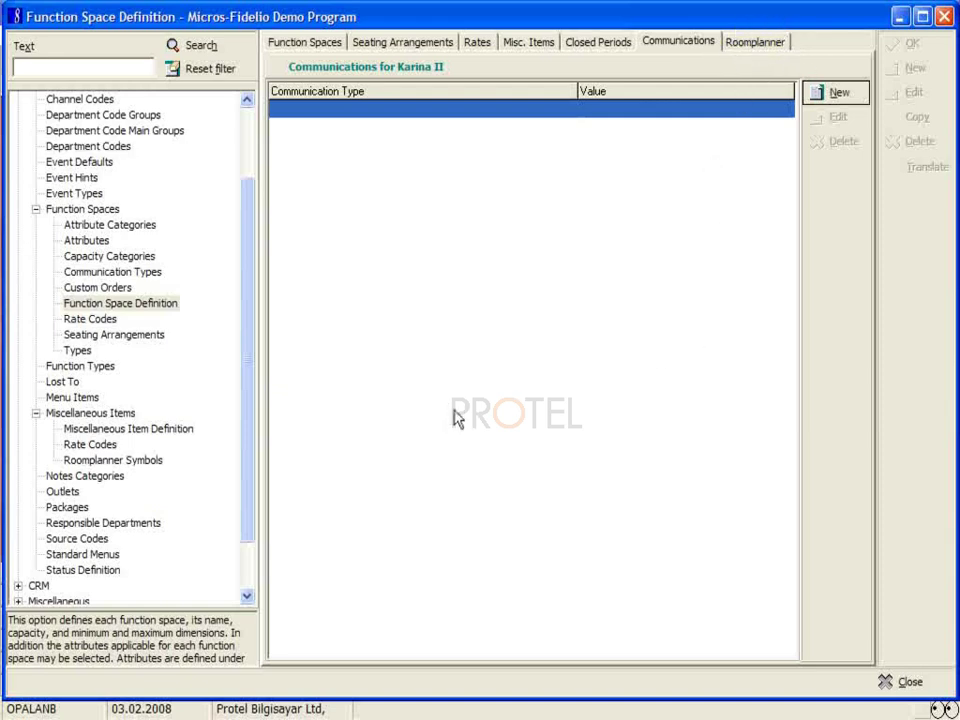
# Step: Return to the list of function spaces and close the configuration window
pyautogui.click(136, 311)
pyautogui.click(338, 45)
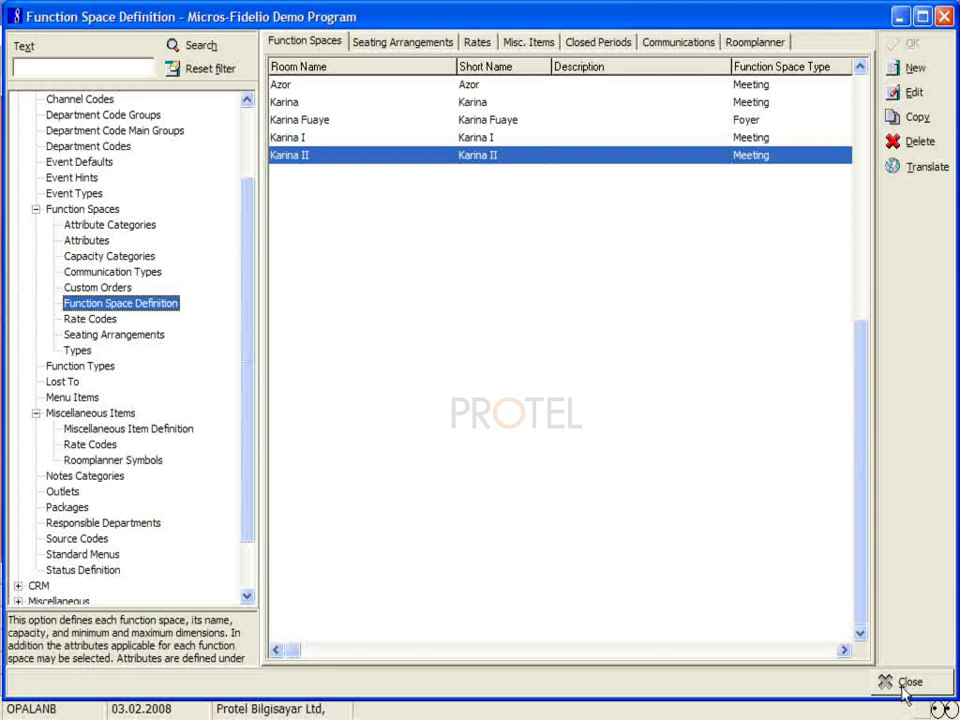
pyautogui.click(904, 691)
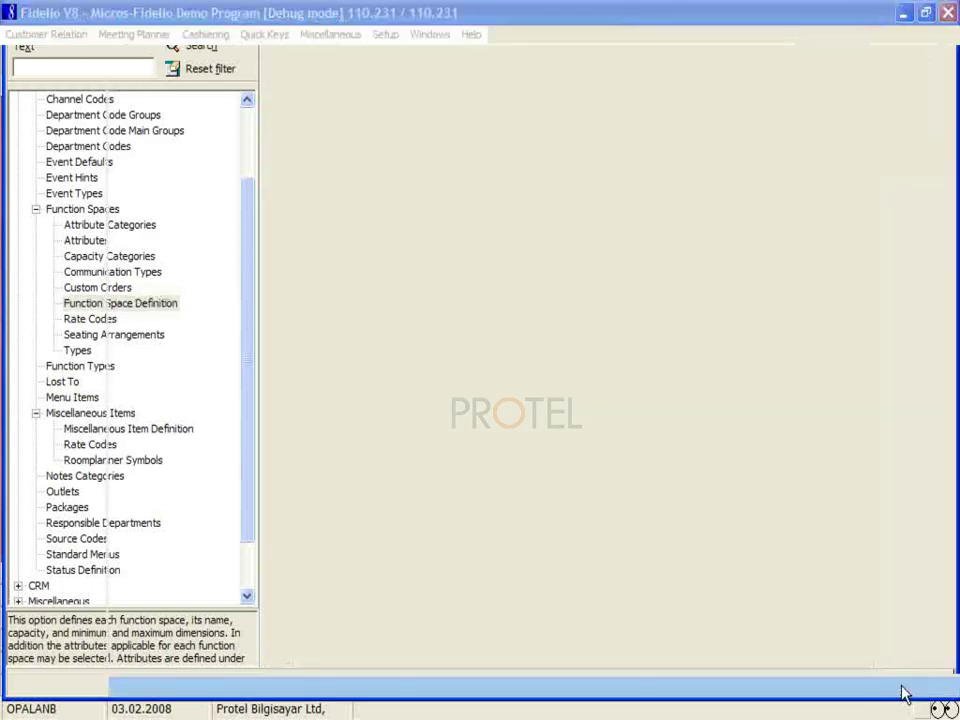